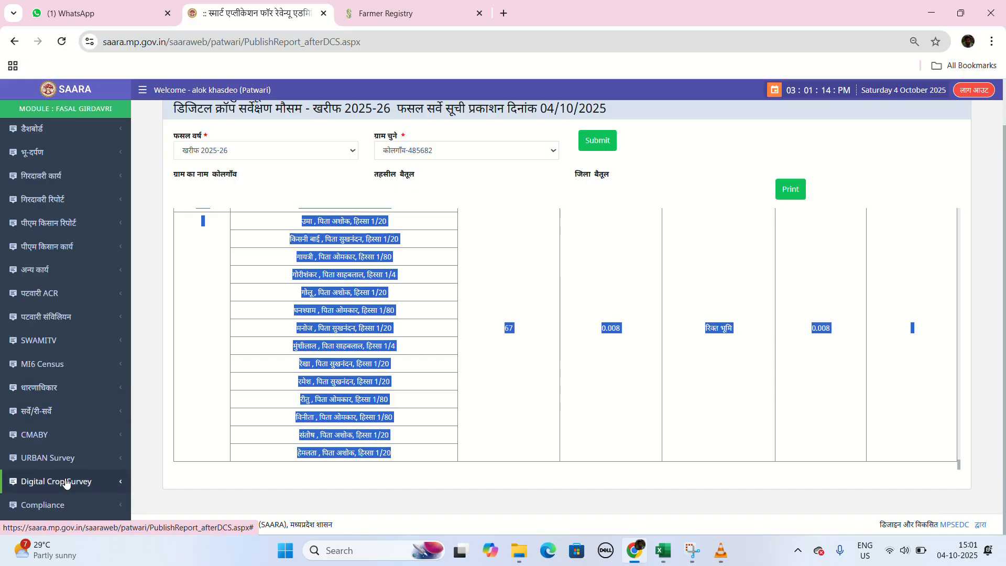
Step: Generate the Digital Crop Survey Publication Report for season खरीफ 2025-26 and village कोलगाँव-485682
click(78, 483)
scroll(79, 483, down, 2)
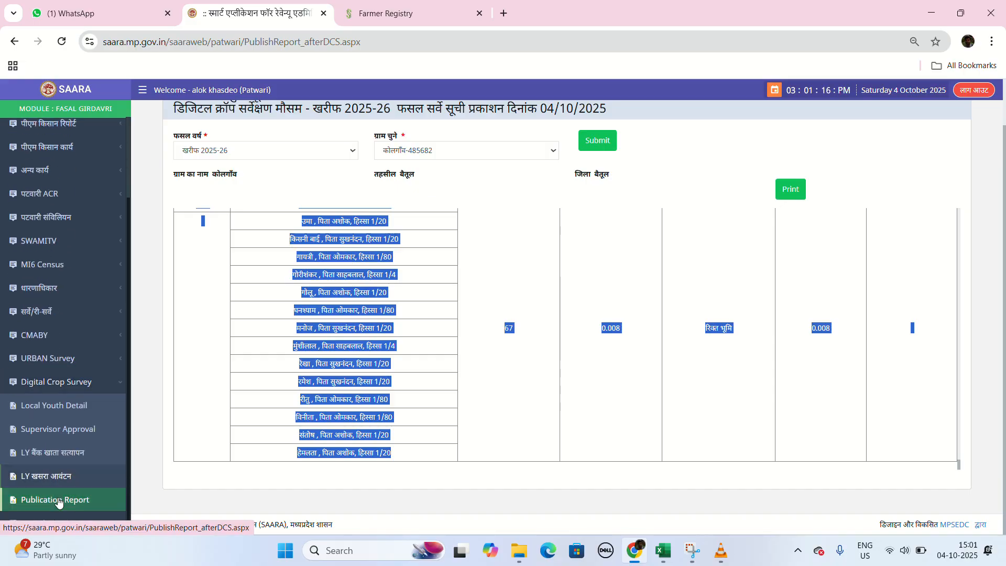
click(70, 501)
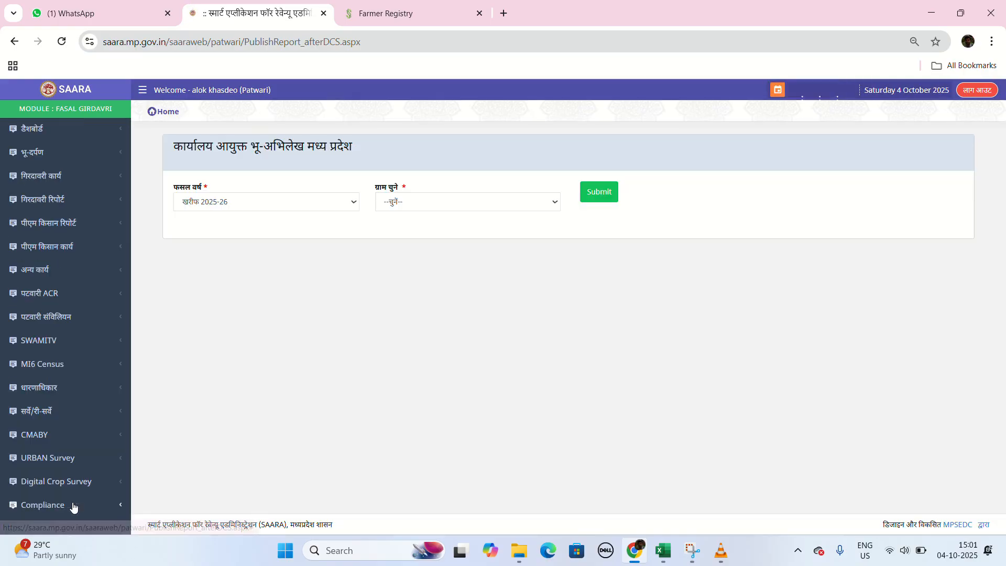
click(416, 202)
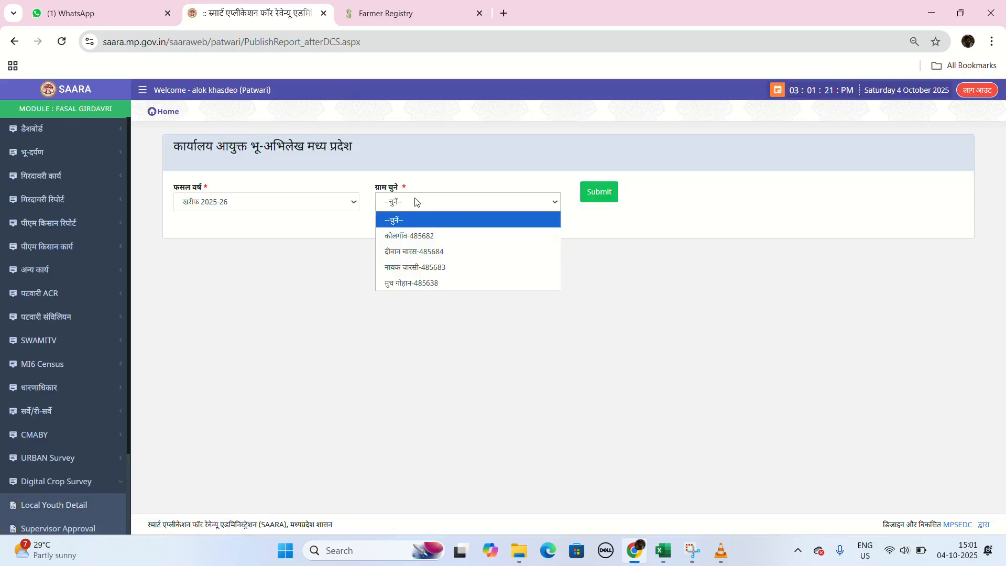
click(419, 235)
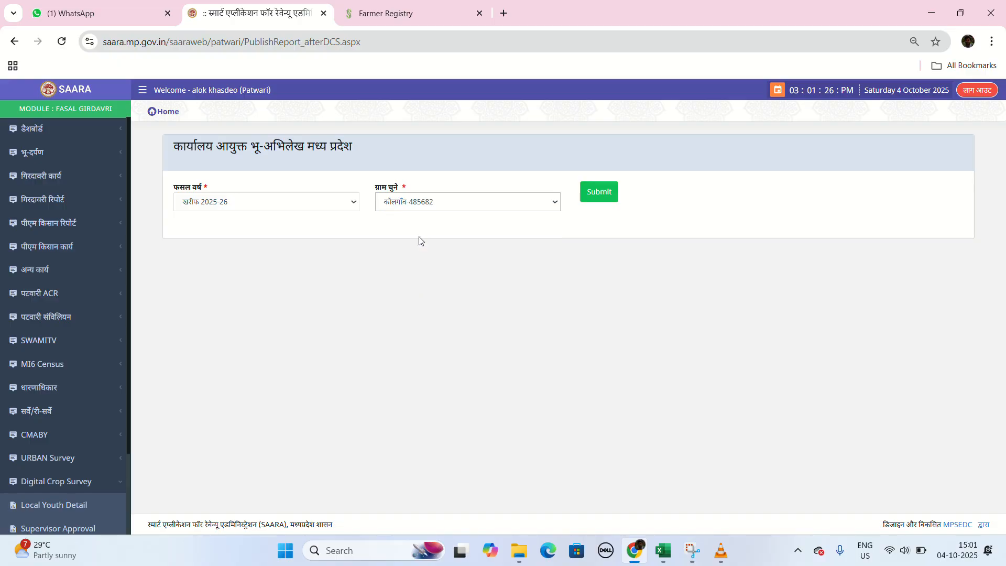
click(607, 193)
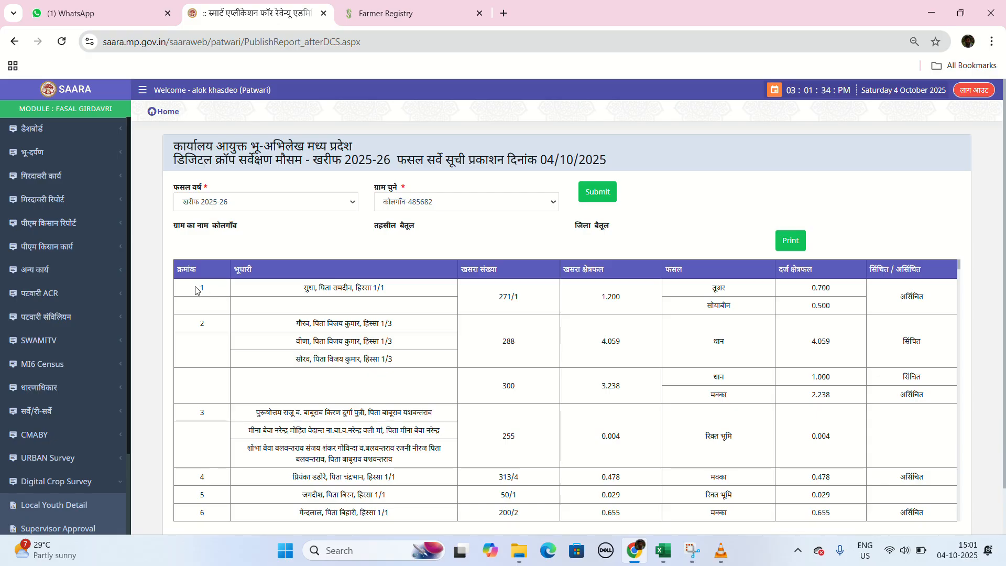
Step: Select the entire survey report table, from the first record through the last landholder row
drag(200, 291, 932, 557)
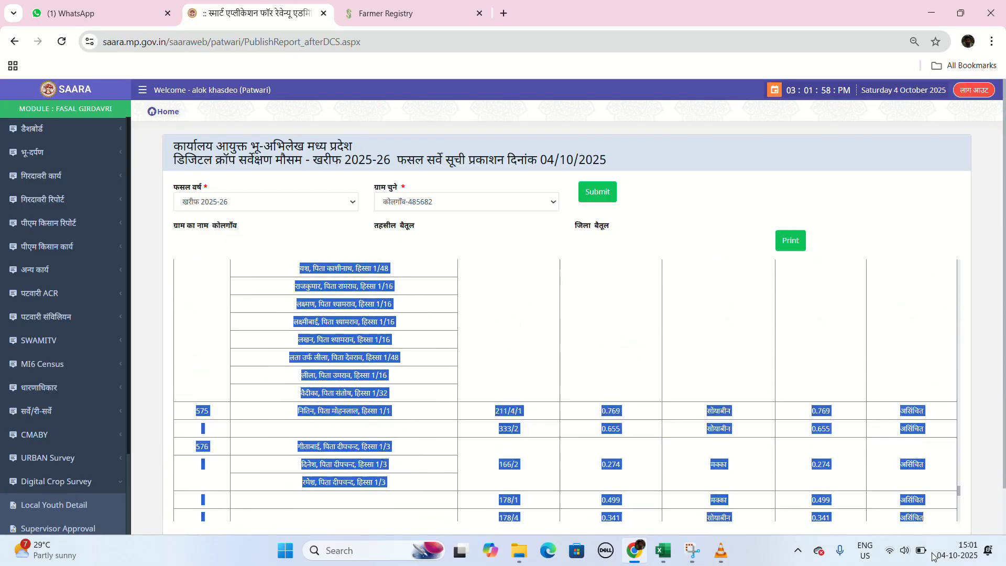
drag(933, 557, 331, 455)
click(406, 465)
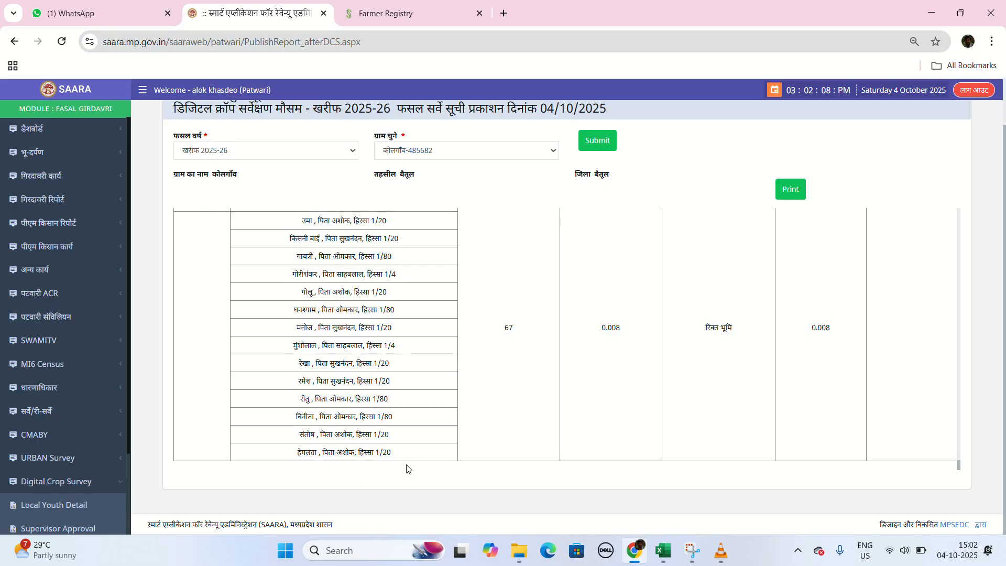
drag(466, 345, 398, 459)
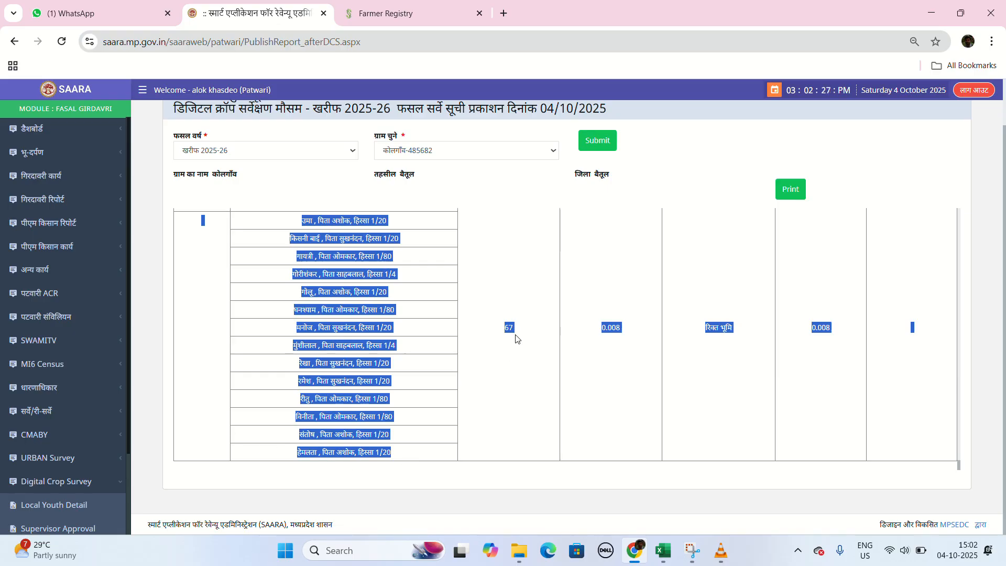
Step: Launch Excel from the Windows Run dialog with the command excel, opening a blank workbook
mouse_move(673, 549)
key(super+r)
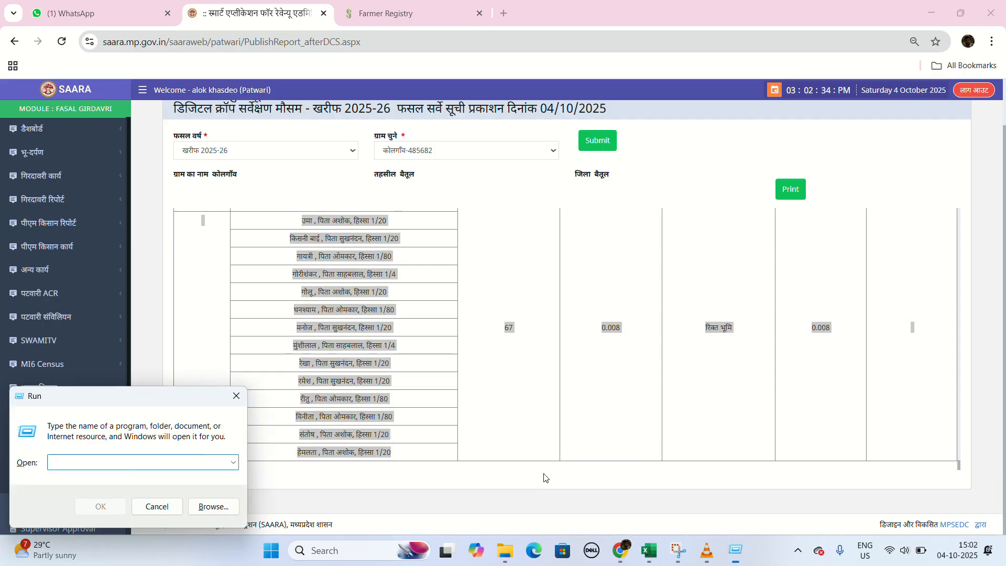
text(e)
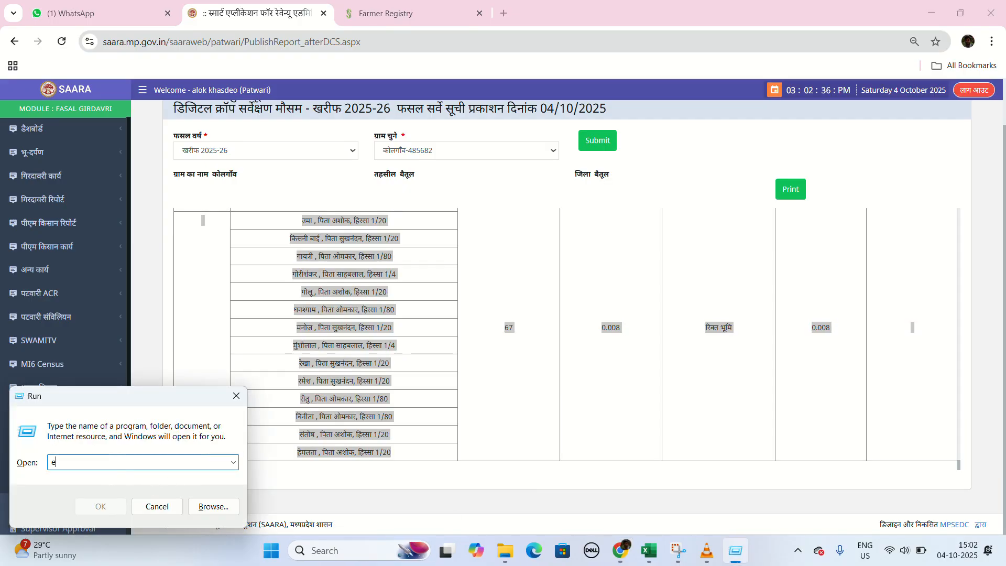
text(xcel)
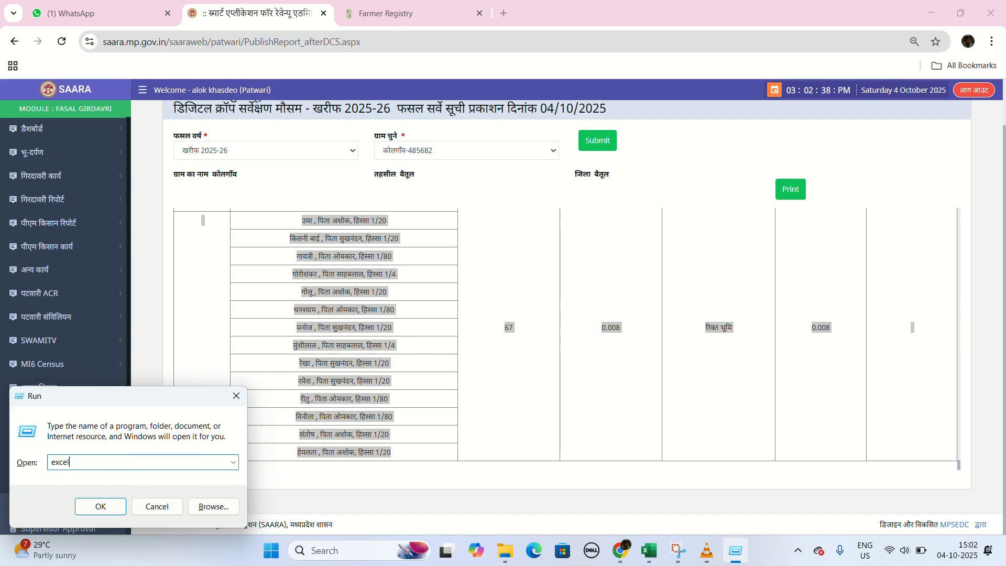
click(105, 511)
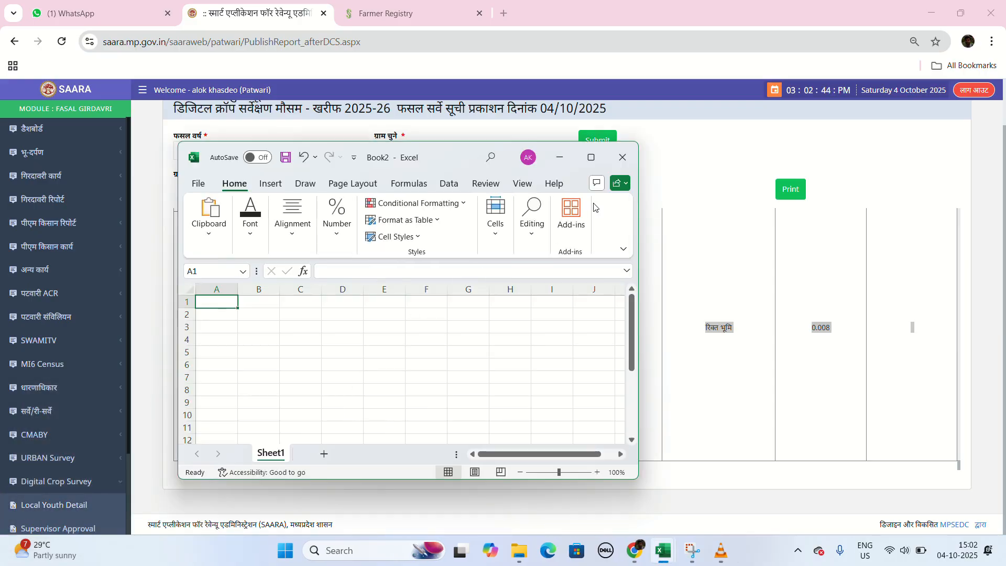
Step: Maximize the blank workbook, paste the copied report table at cell A1, and widen column B to fit the landholder entries
click(600, 157)
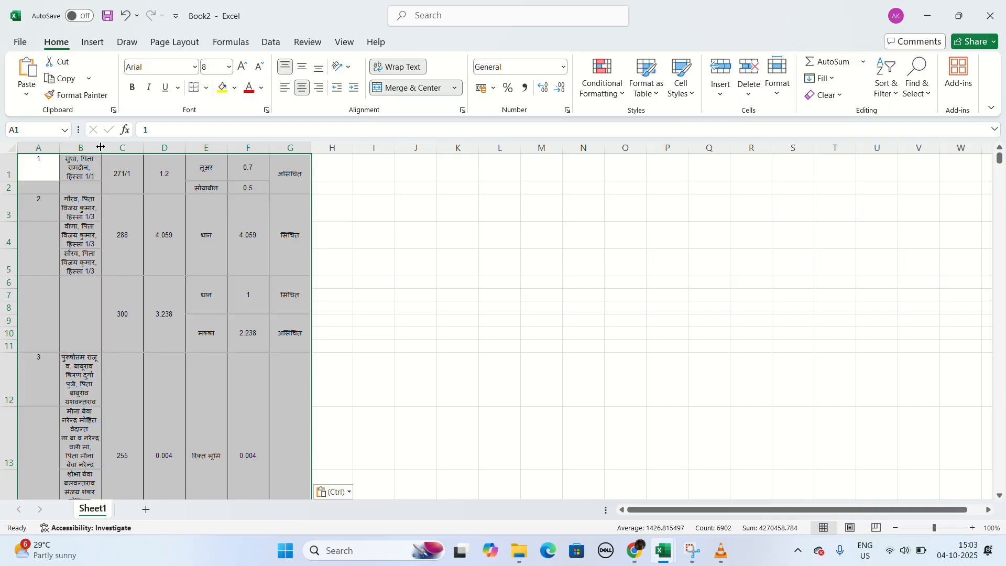
drag(100, 147, 226, 161)
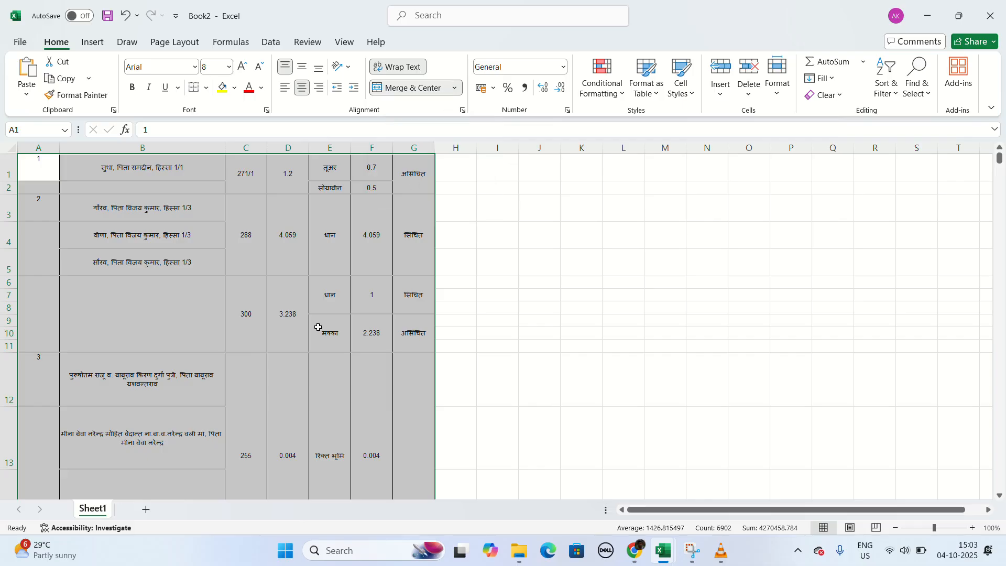
Step: Examine how the cells of record 3 are merged across the serial number, plot number, area and crop columns
scroll(312, 328, down, 3)
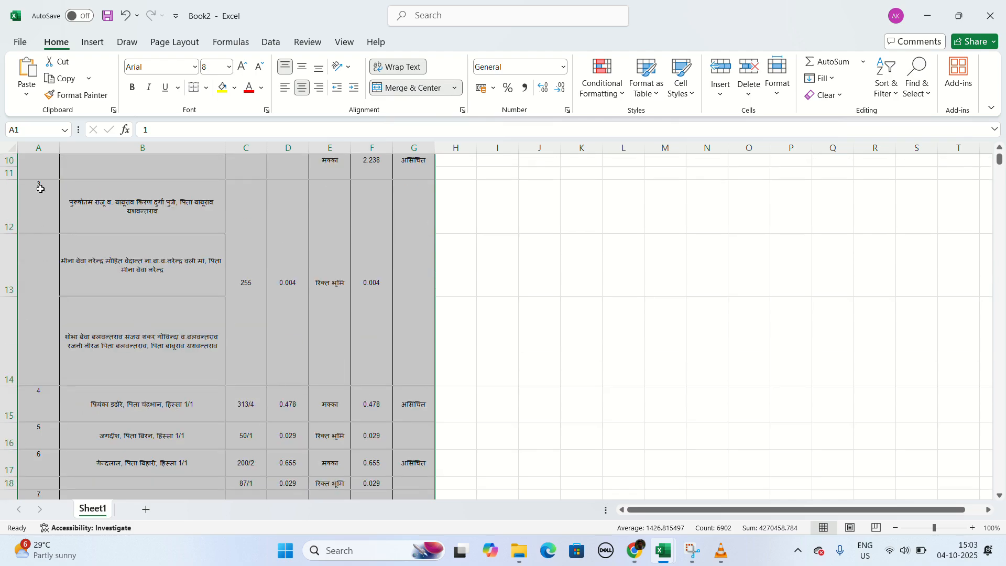
click(41, 188)
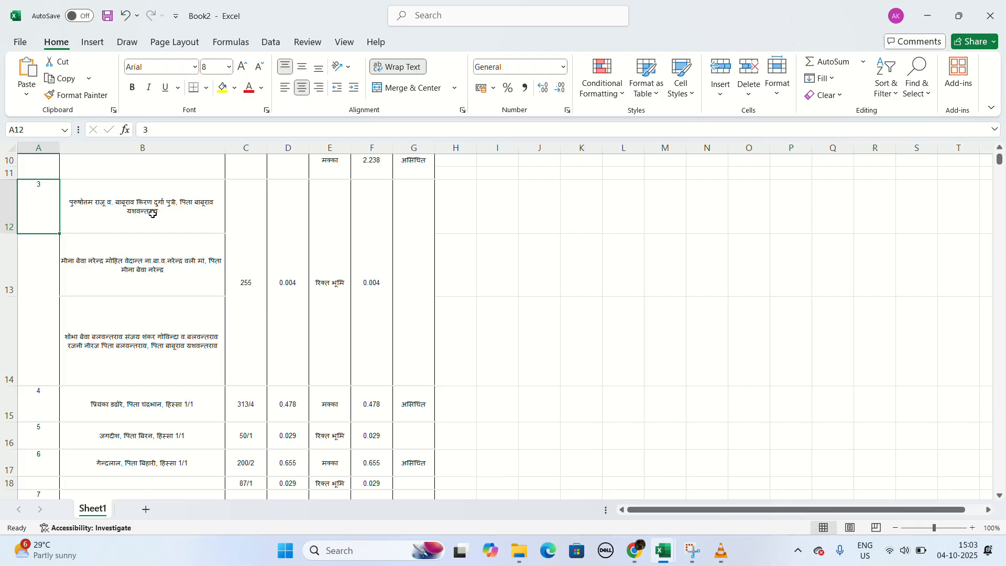
click(44, 264)
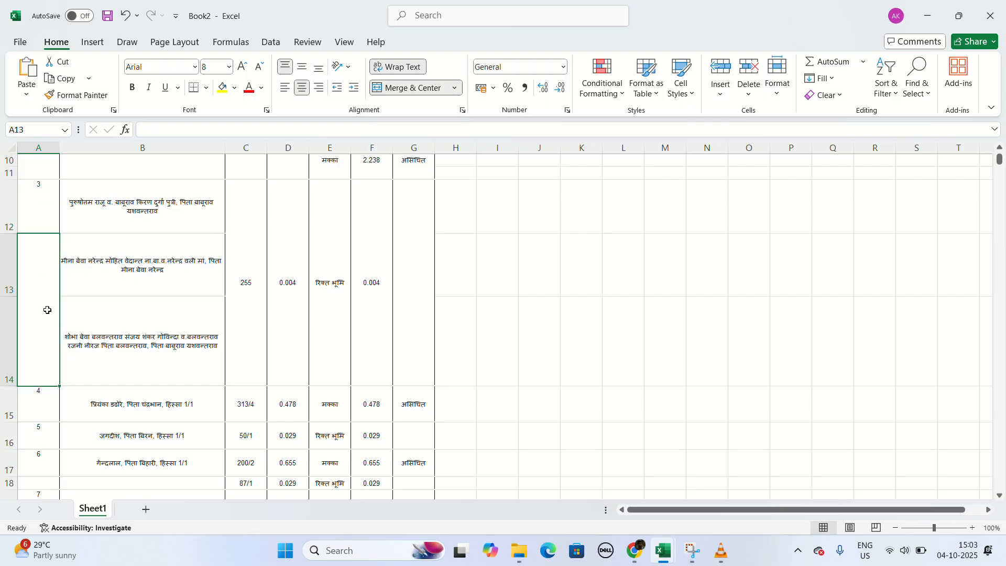
click(237, 265)
click(282, 293)
click(326, 285)
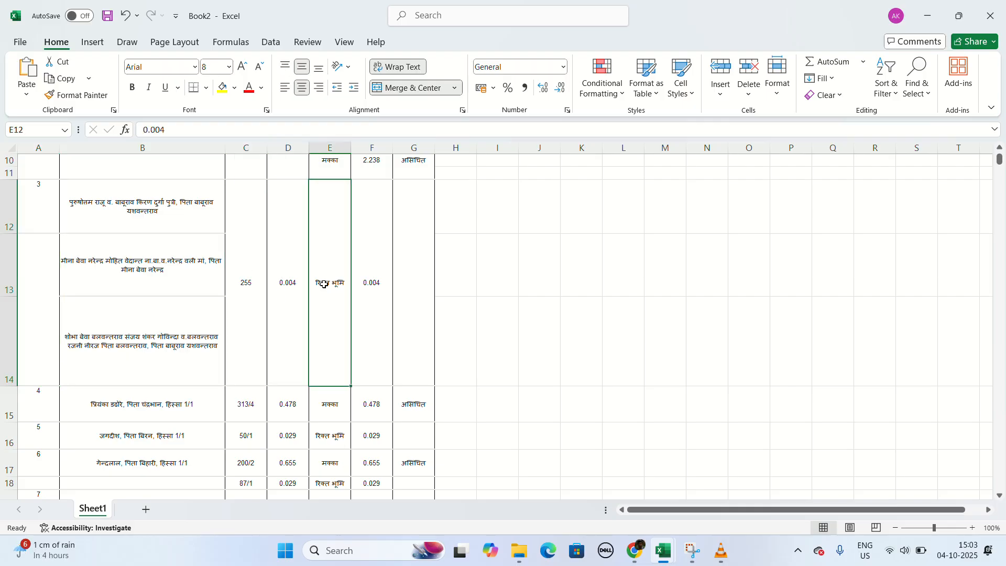
scroll(335, 293, down, 1)
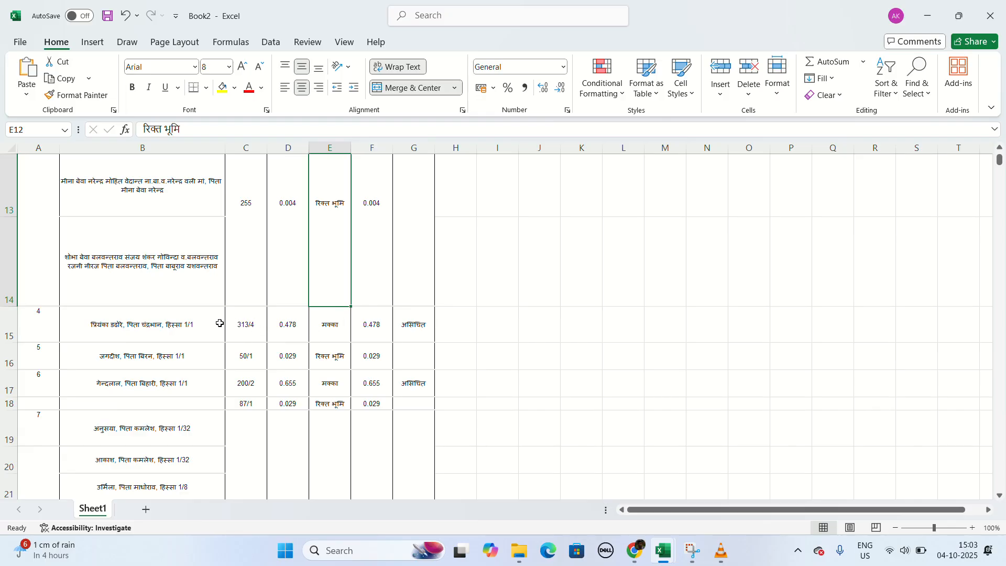
scroll(218, 321, down, 1)
scroll(56, 299, up, 3)
click(50, 248)
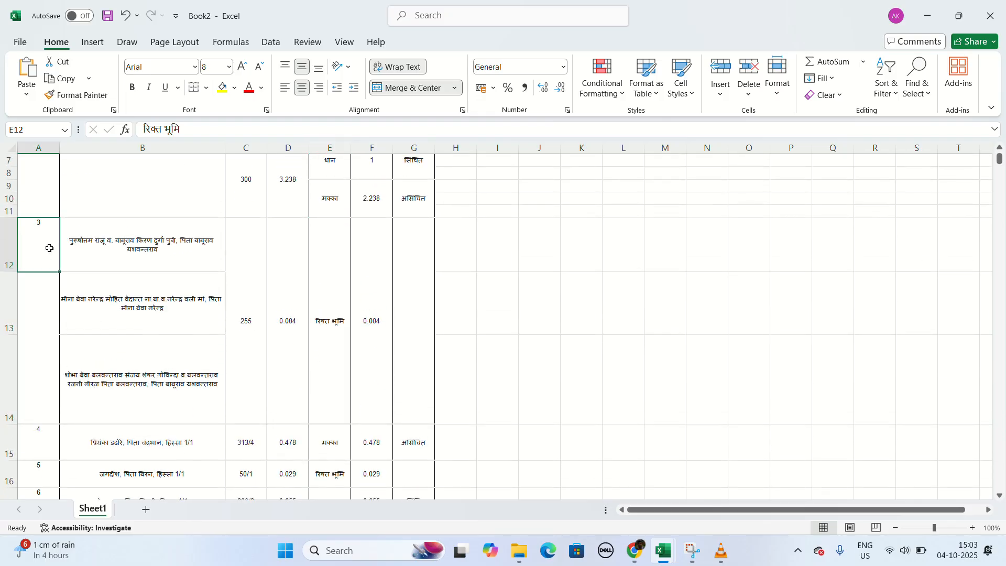
click(44, 327)
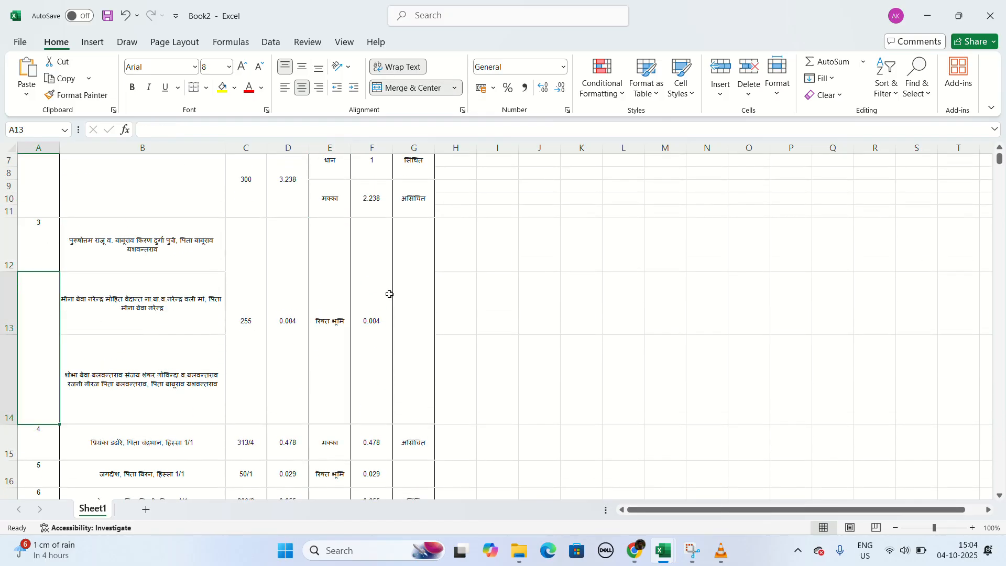
scroll(390, 294, up, 2)
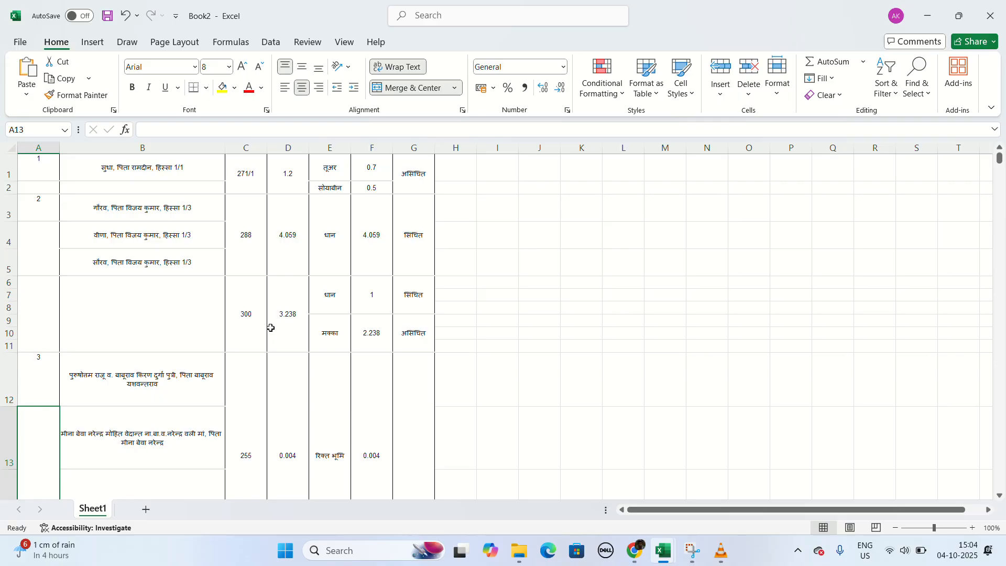
Step: Compare the landholder, plot number and area cells of record 1 with the multi-row records further down
click(148, 174)
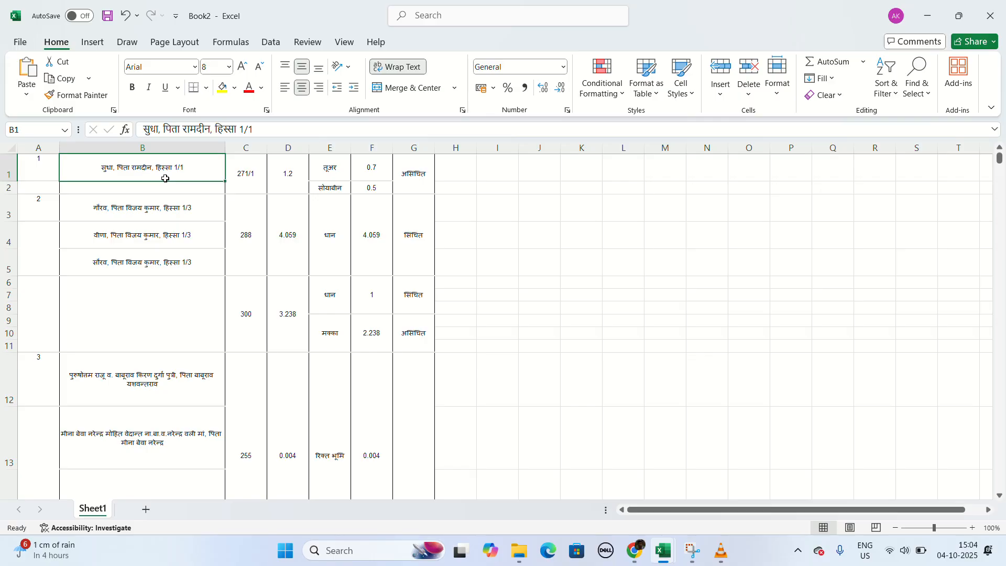
click(244, 186)
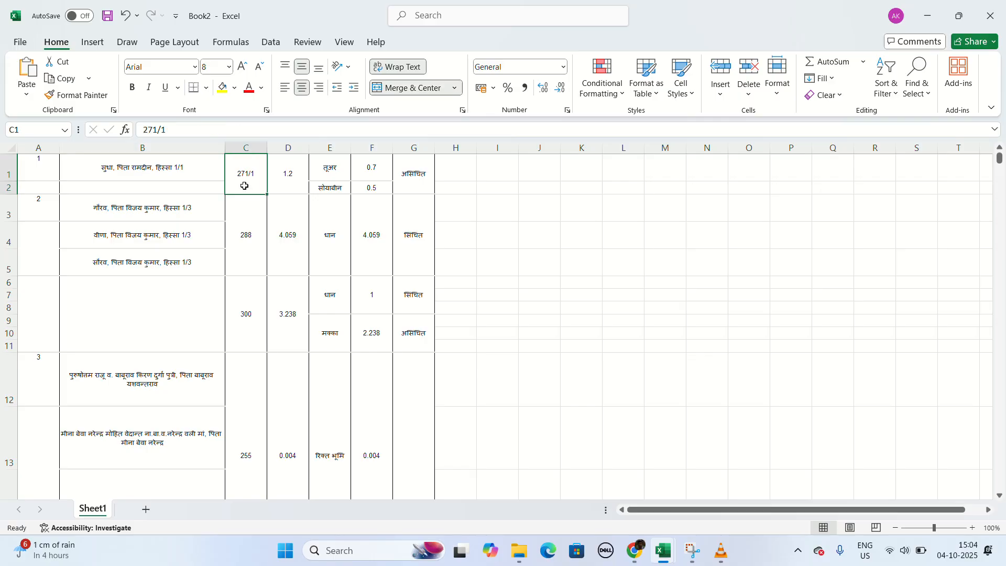
click(294, 190)
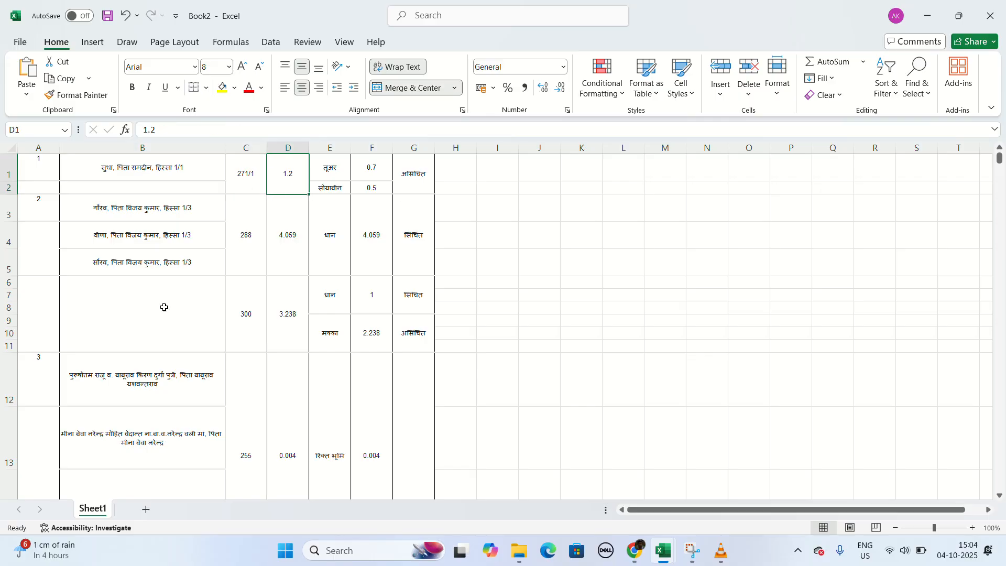
scroll(164, 307, down, 5)
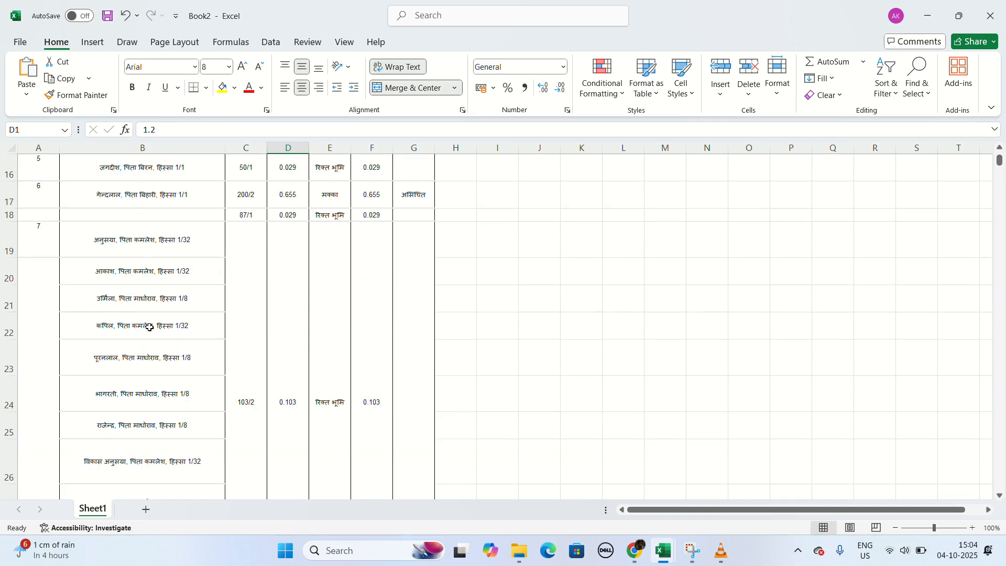
scroll(150, 346, up, 3)
scroll(153, 380, down, 3)
scroll(295, 382, up, 5)
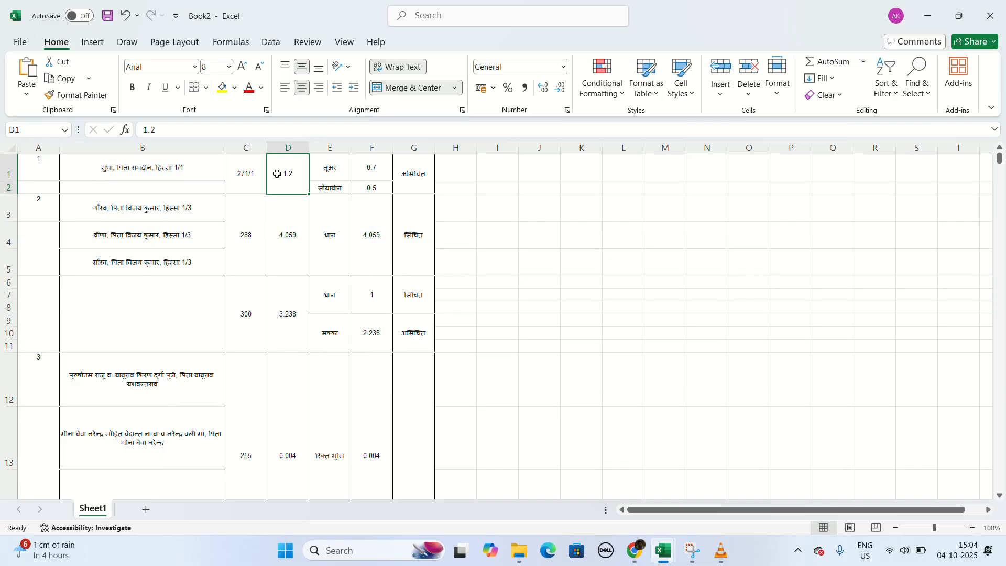
Step: Insert a blank column E between the plot area and crop columns, reduce the row heights, and select cell E1
click(337, 148)
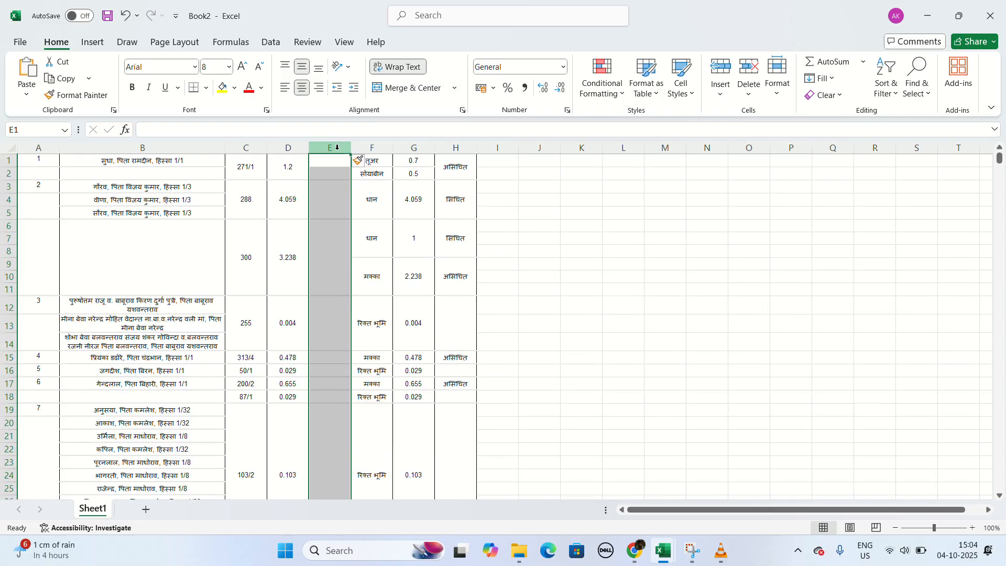
click(333, 158)
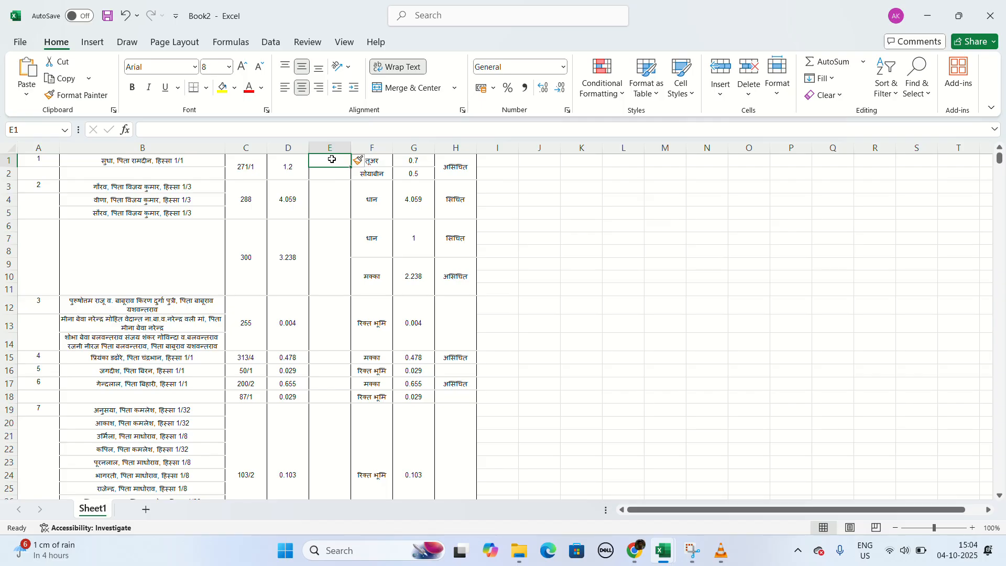
Step: Examine the final records at the end of the table, checking the cells of record 644 and selecting its whole row 2501
key(ctrl+End)
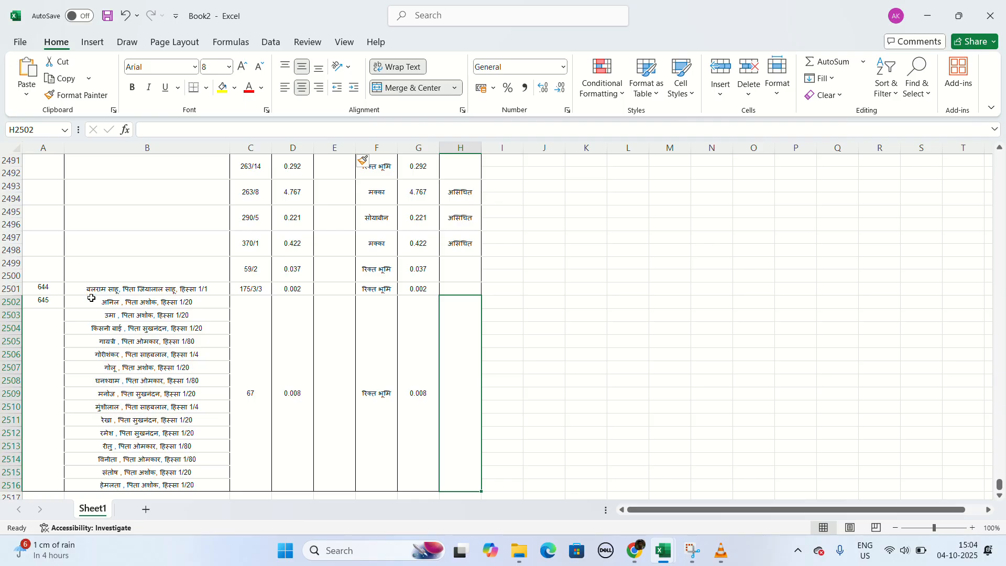
click(36, 291)
click(177, 294)
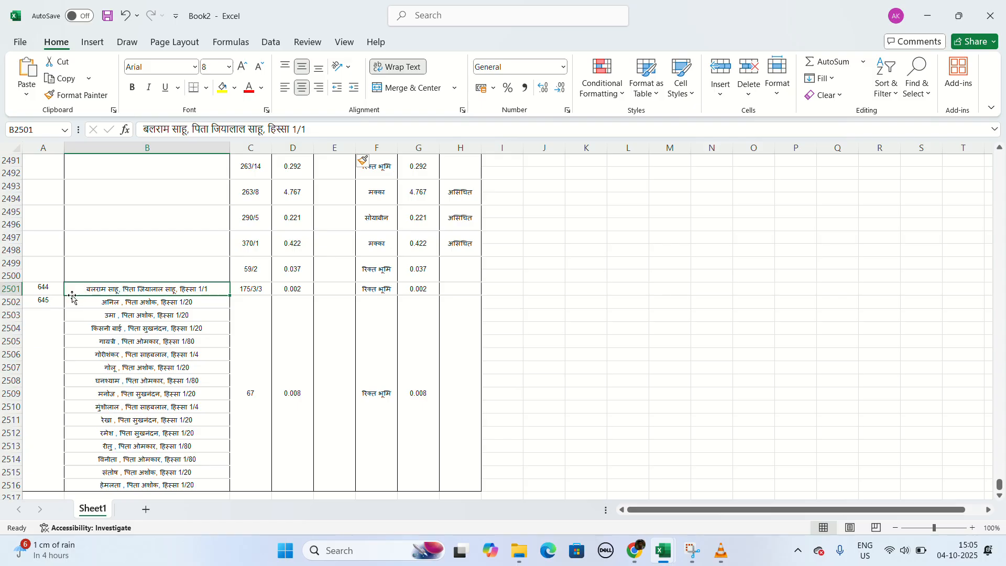
click(43, 291)
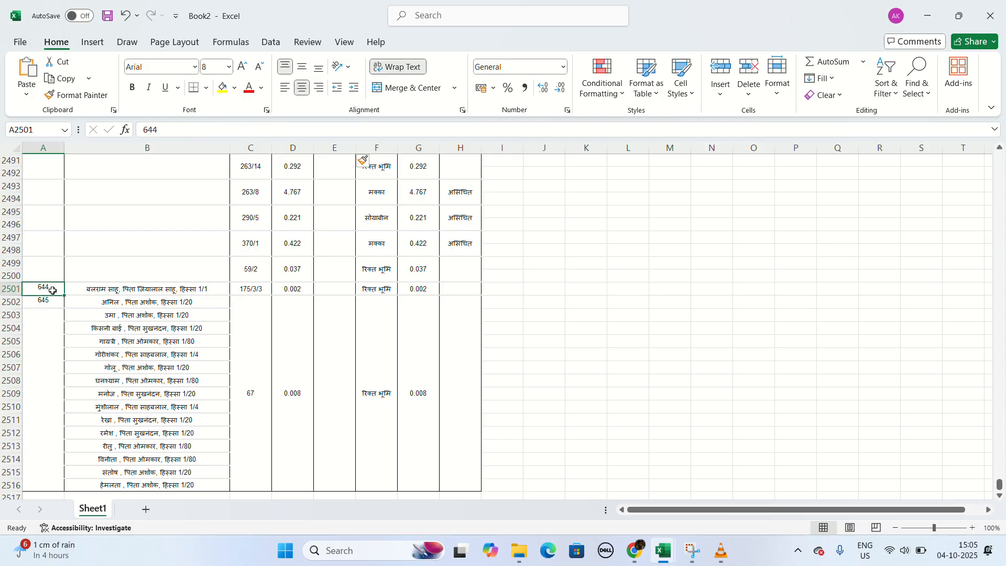
click(253, 289)
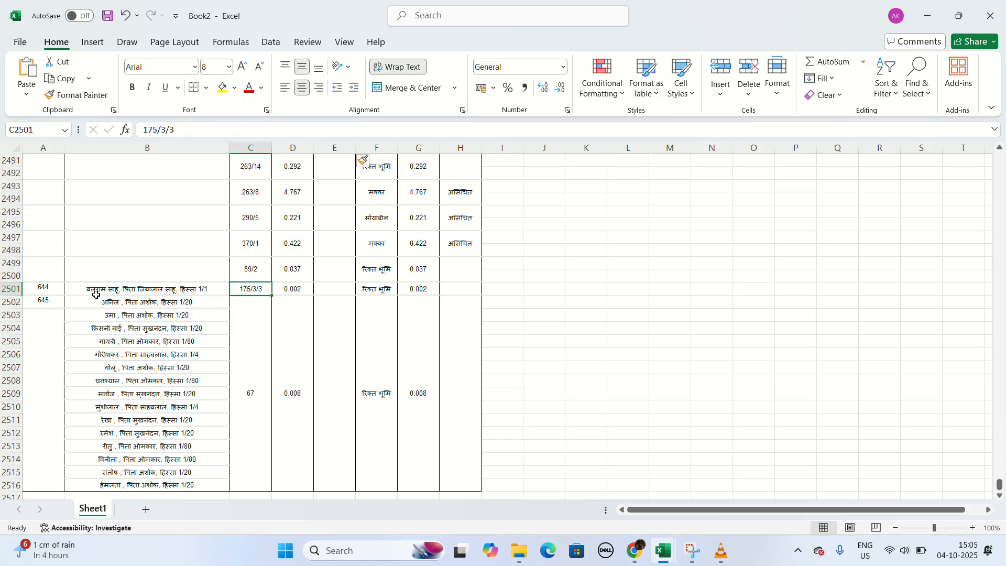
click(41, 291)
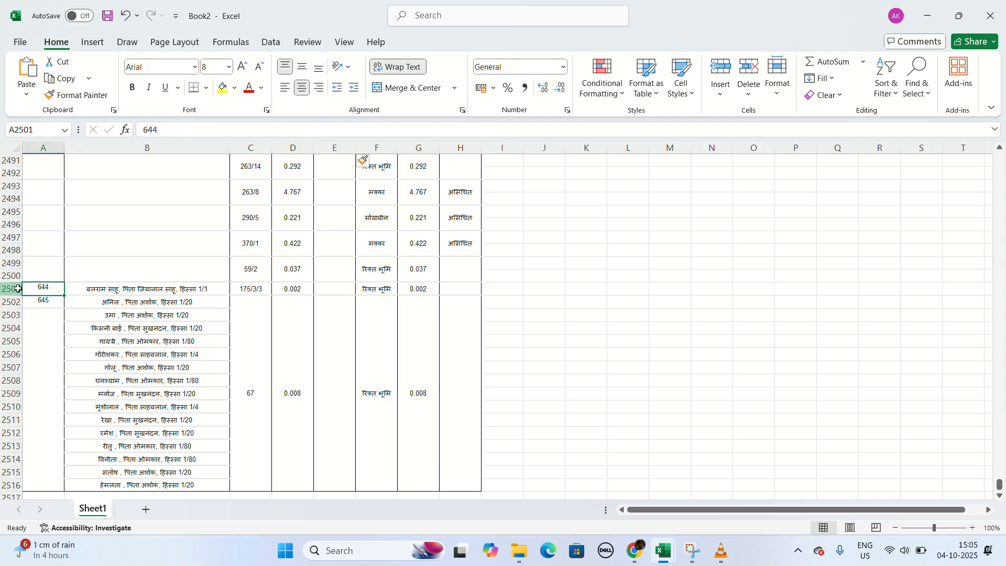
click(15, 289)
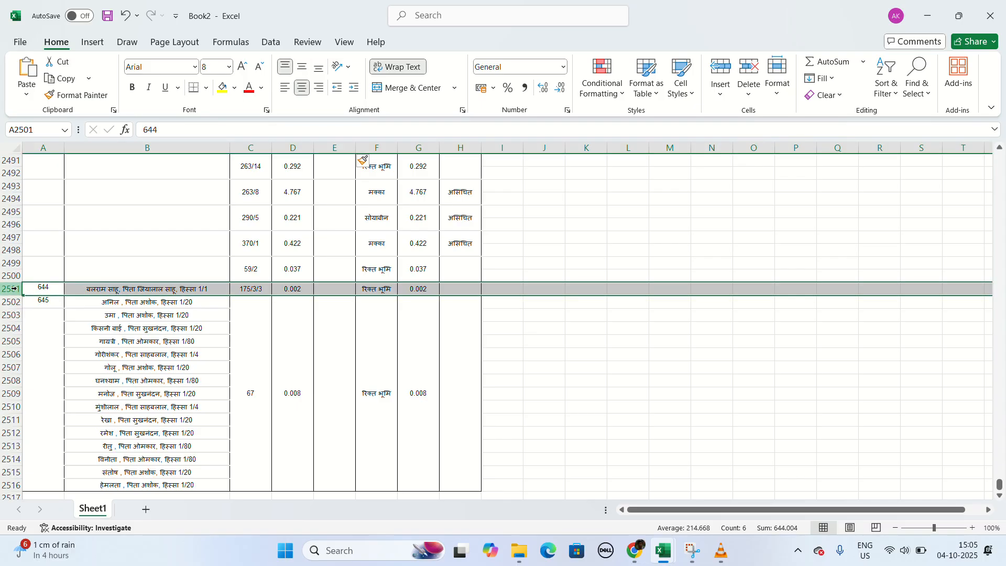
Step: Move the row of record 644 from row 2501 to row 2517 below the last record, and delete the emptied row 2501
key(ctrl+c)
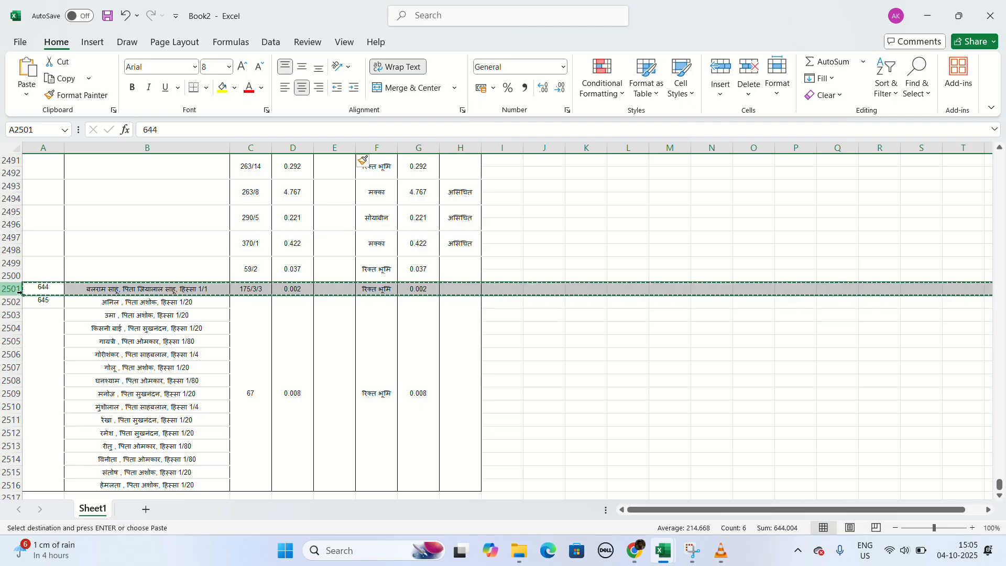
scroll(33, 294, down, 3)
click(35, 383)
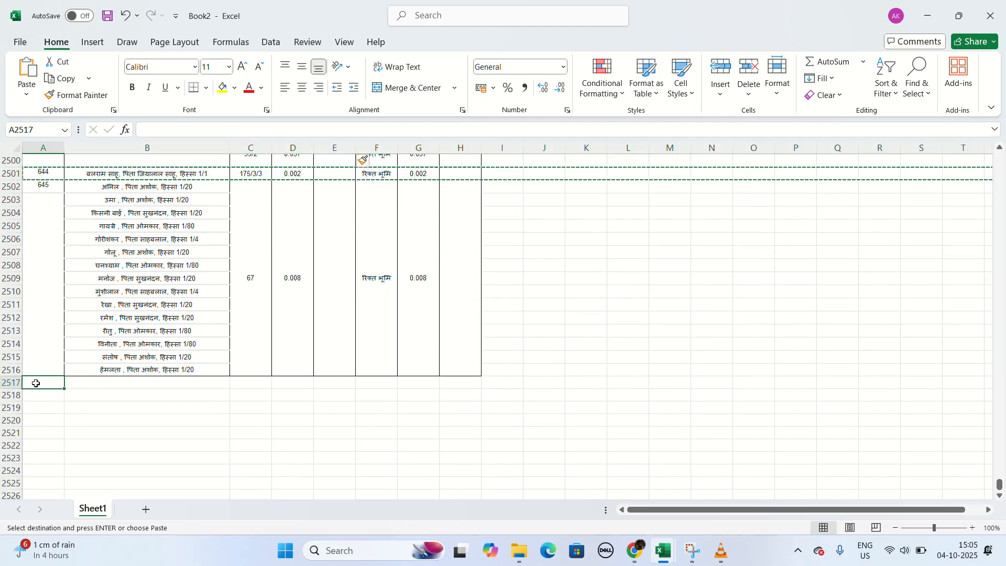
key(ctrl+v)
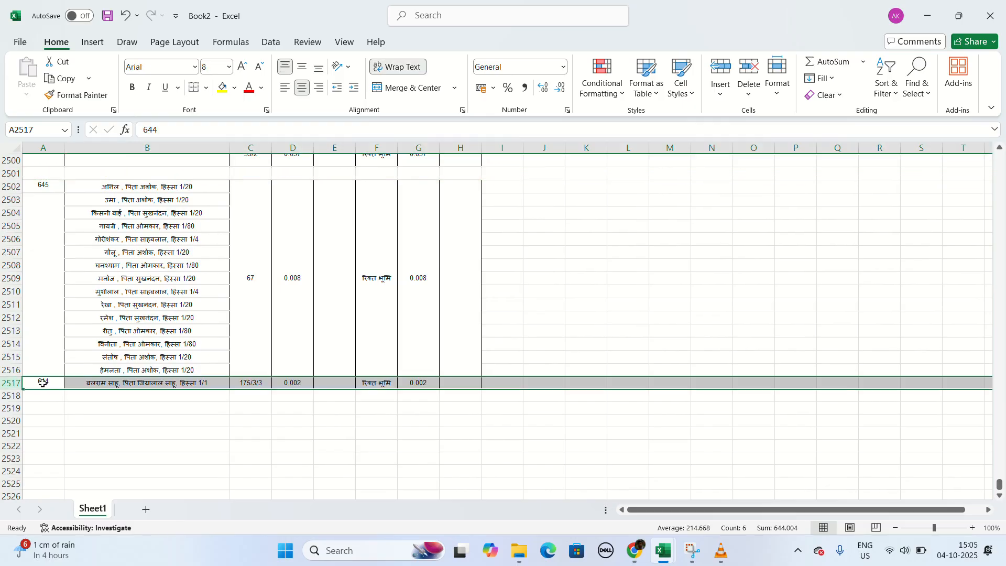
scroll(102, 372, up, 1)
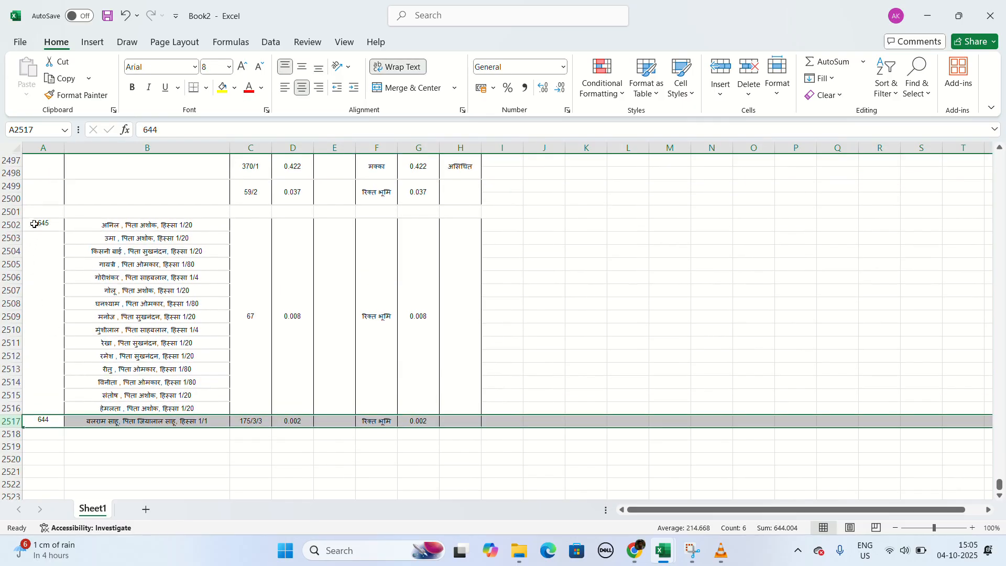
click(11, 213)
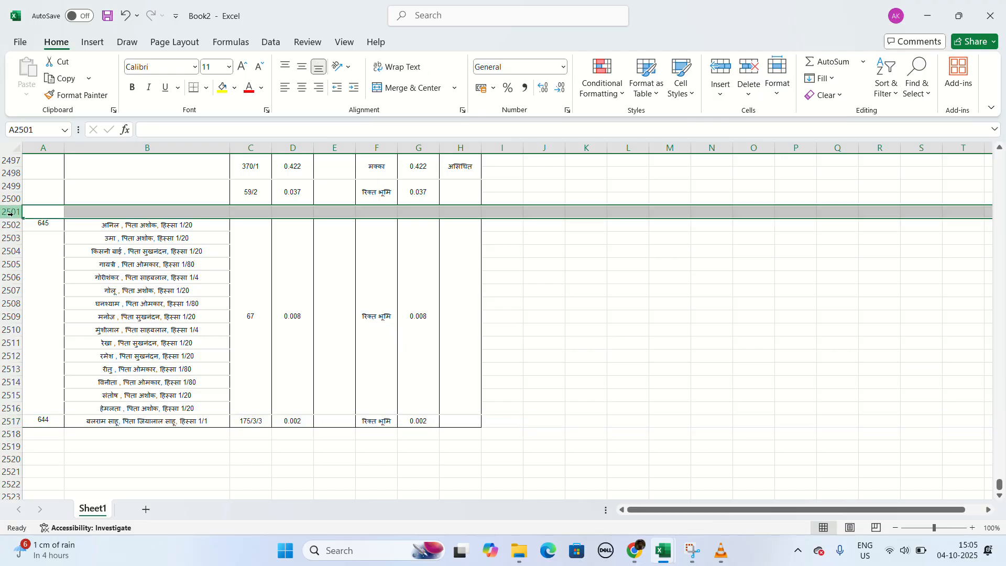
key(ctrl+minus)
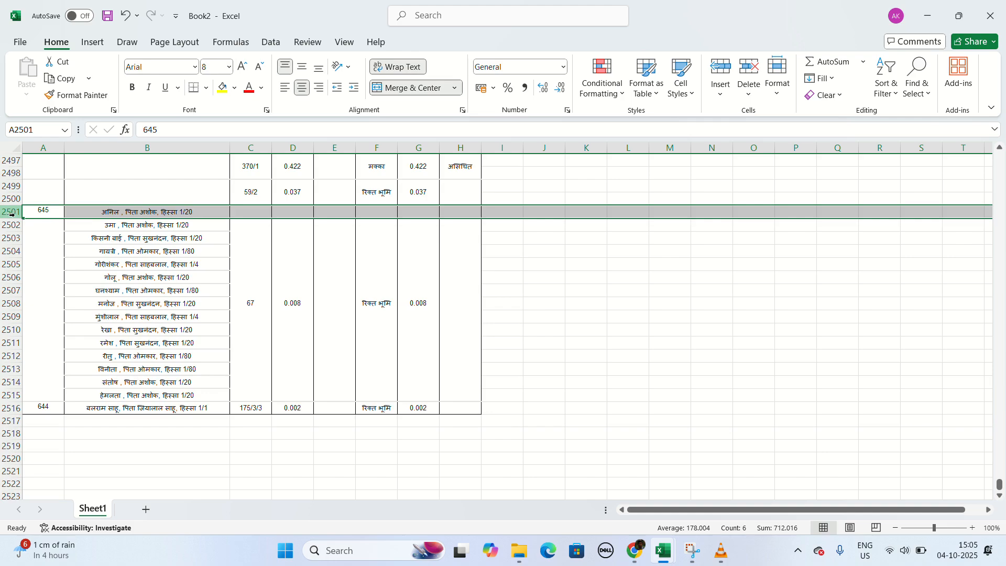
Step: Widen the blank column E between the plot area and crop columns to make room for a formula
click(333, 413)
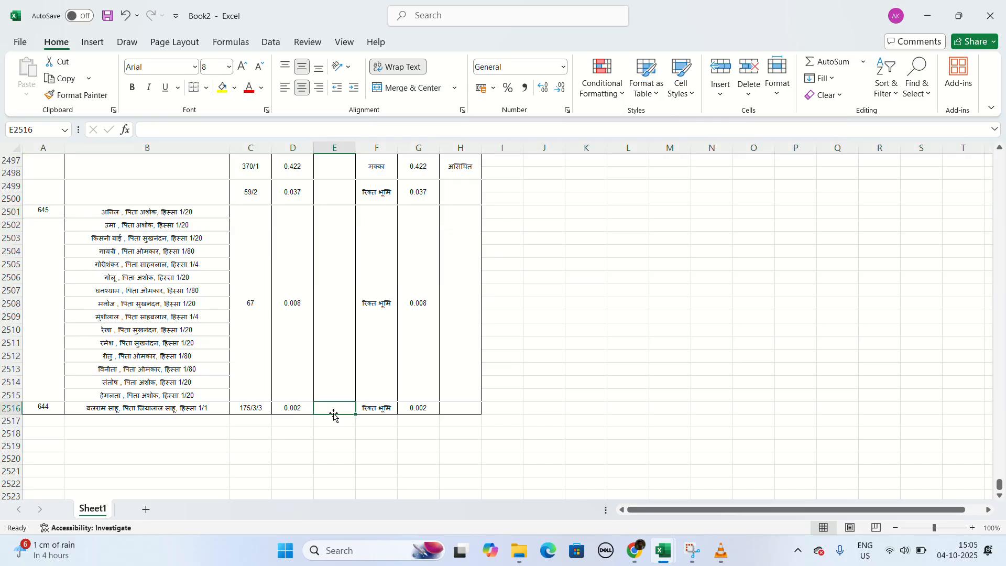
click(287, 409)
click(321, 407)
drag(356, 146, 422, 156)
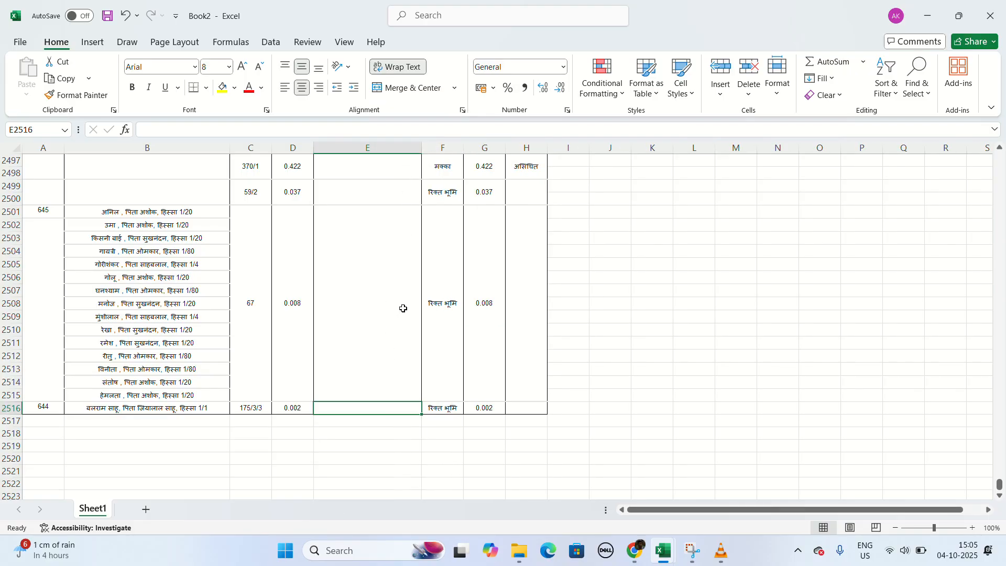
Step: Enter the formula =IF(A2517="",D2516+E2517,D2516) in cell E2516 of the last record to accumulate each holder's plot area
double_click(344, 412)
text(=)
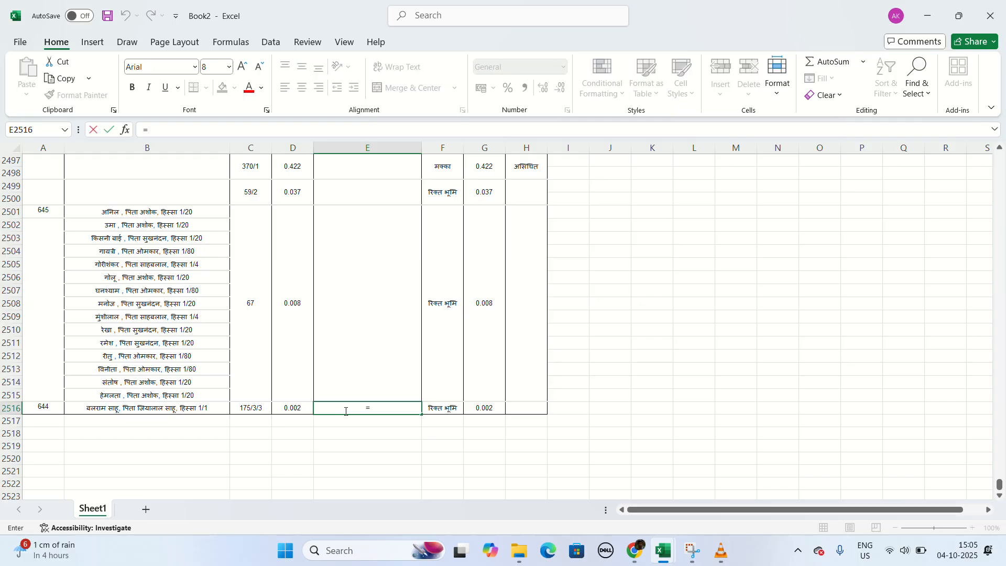
text(i)
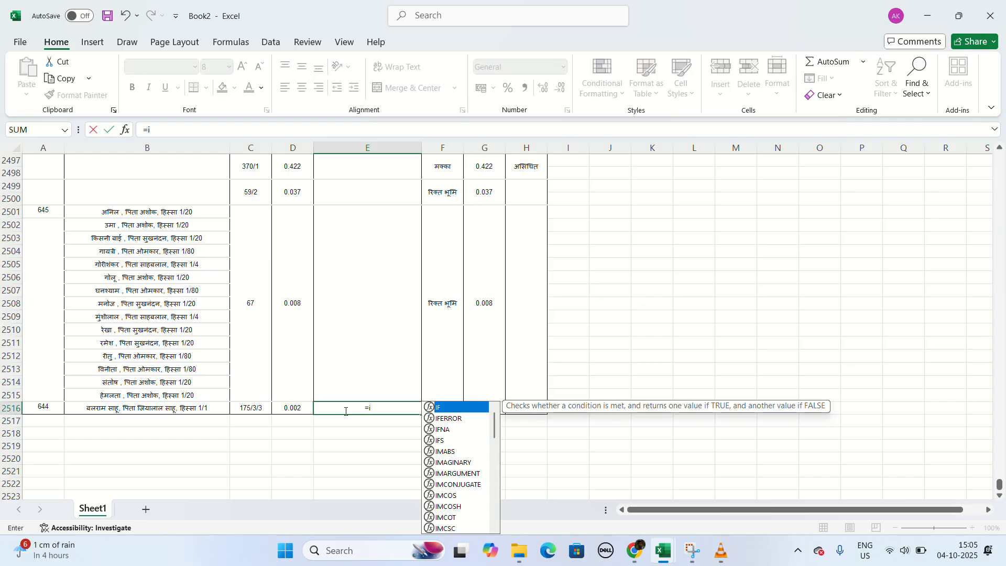
text(f)
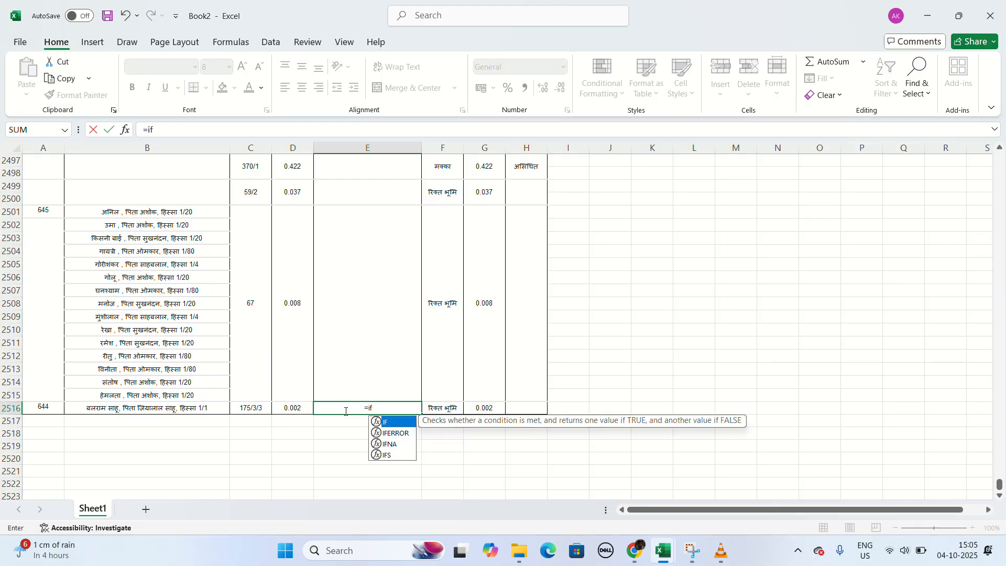
key(Tab)
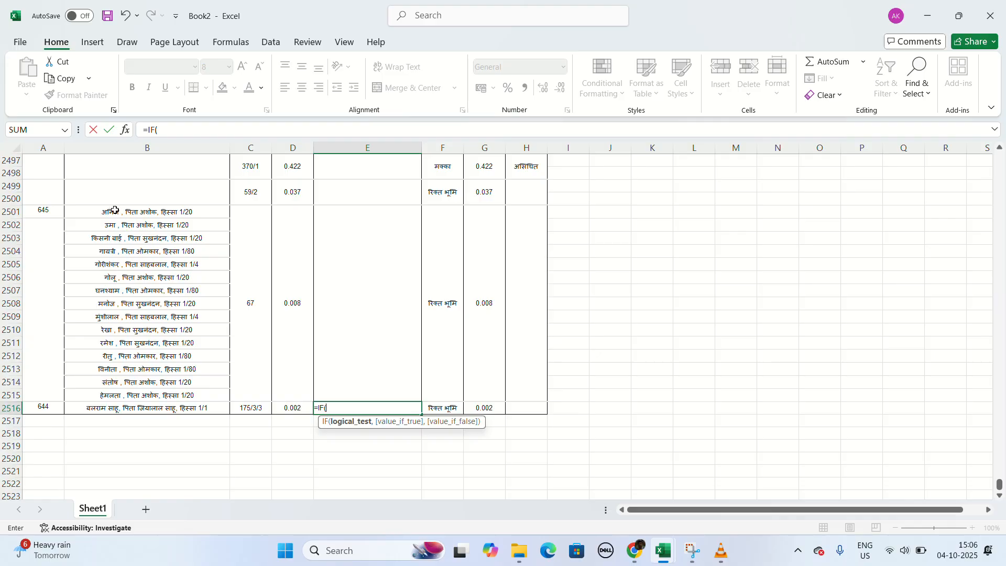
click(41, 422)
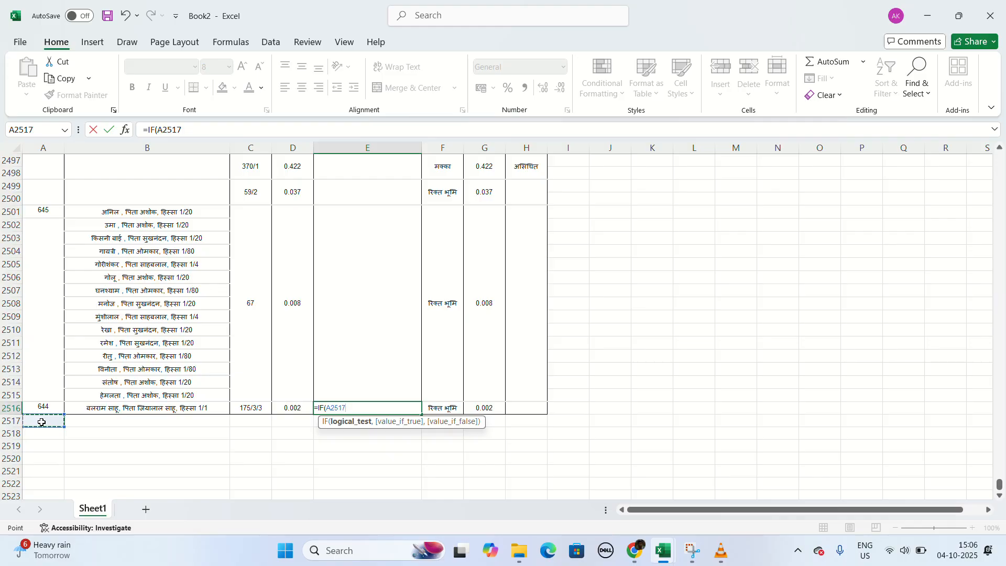
text(="",)
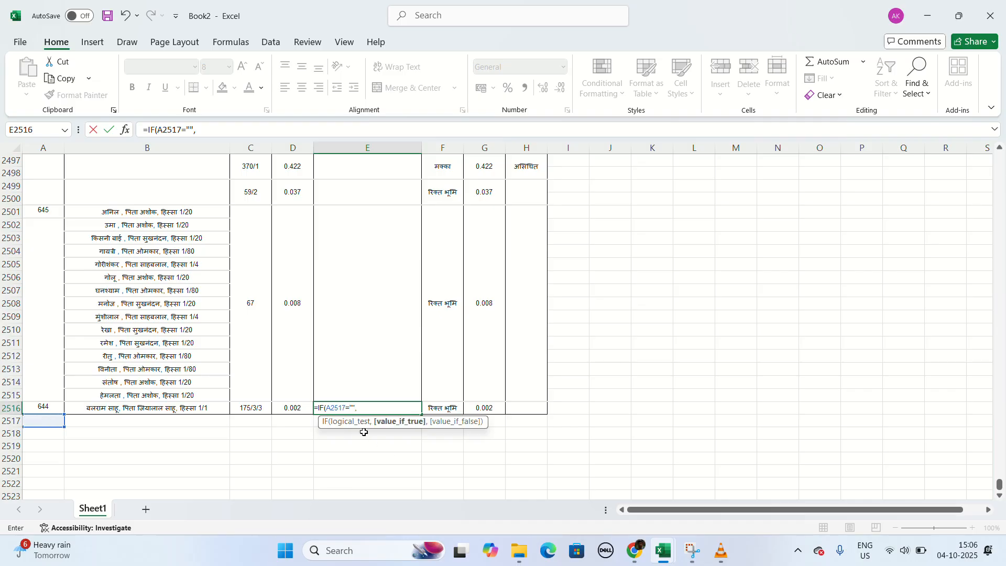
click(290, 411)
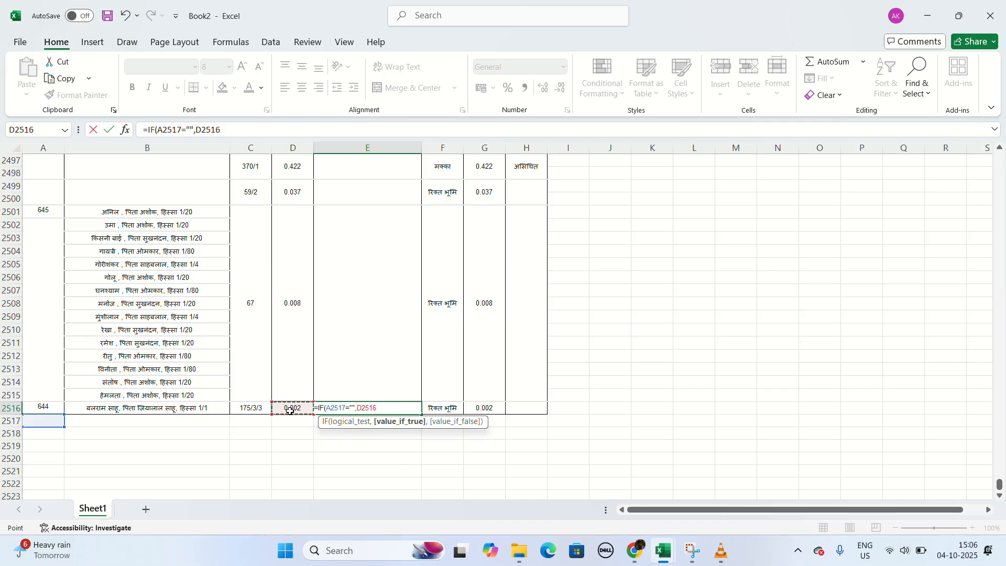
text(+)
click(316, 427)
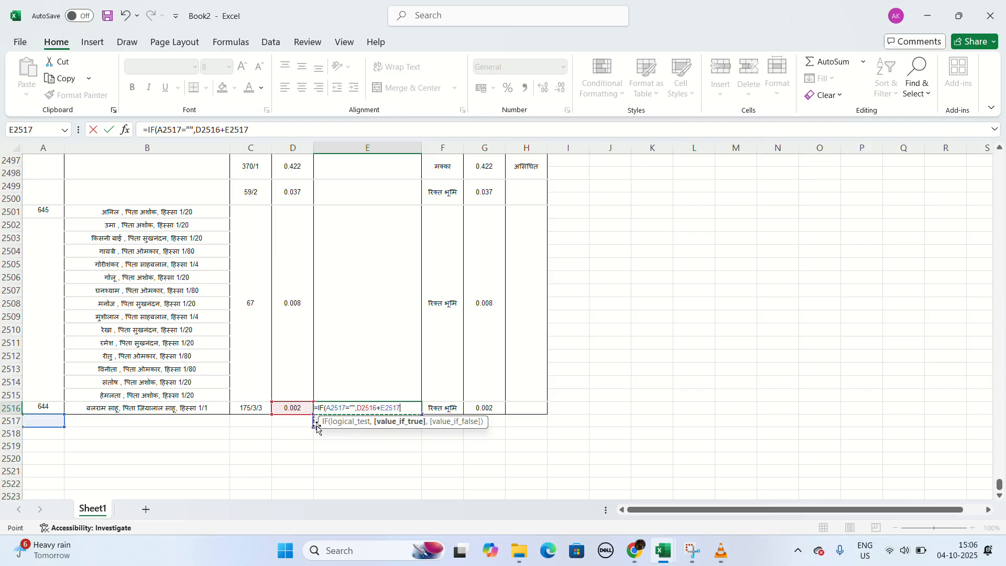
text(,)
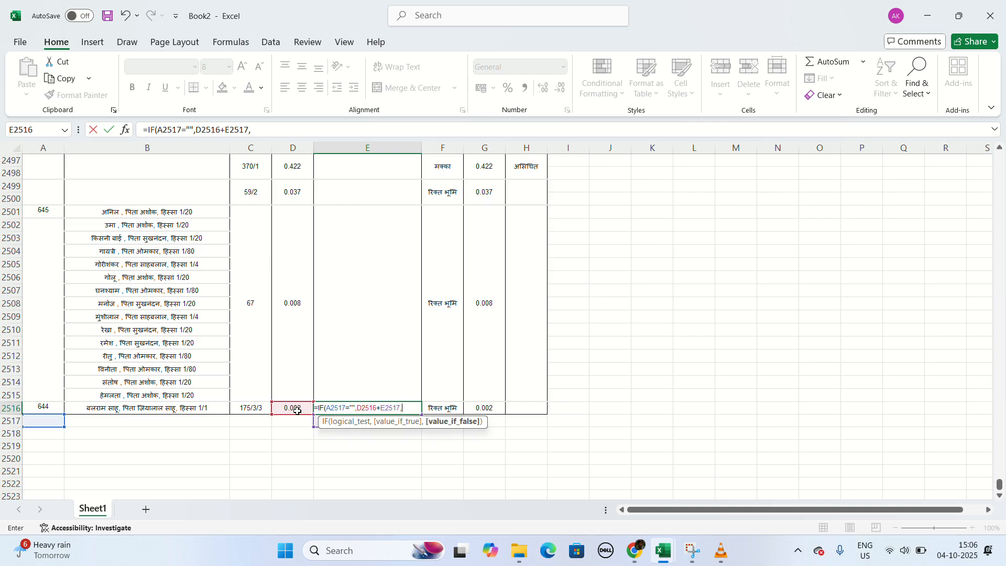
click(298, 411)
key(Return)
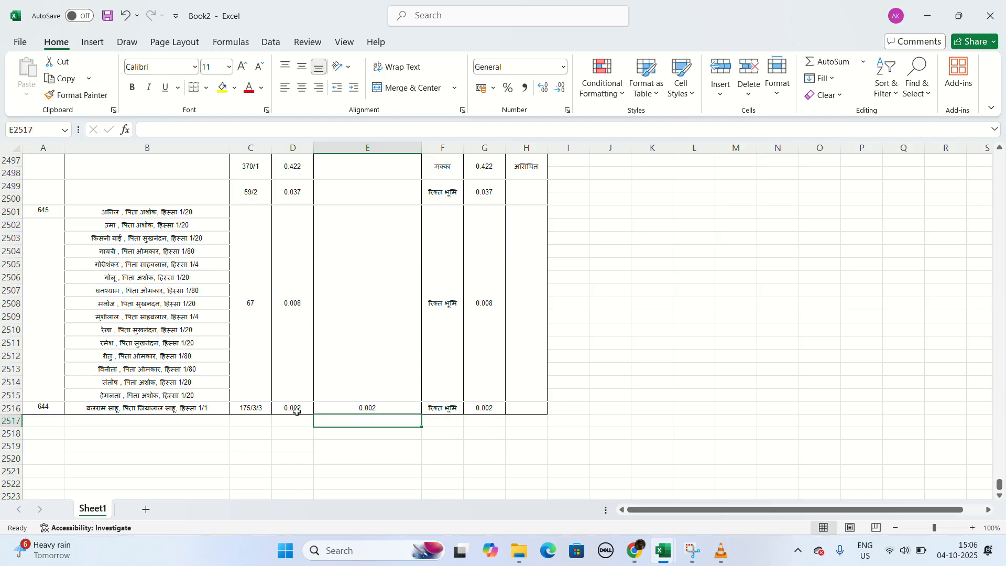
Step: Fill the formula from E2516 upward through column E to row 1, and select E1 to inspect its formula
click(322, 410)
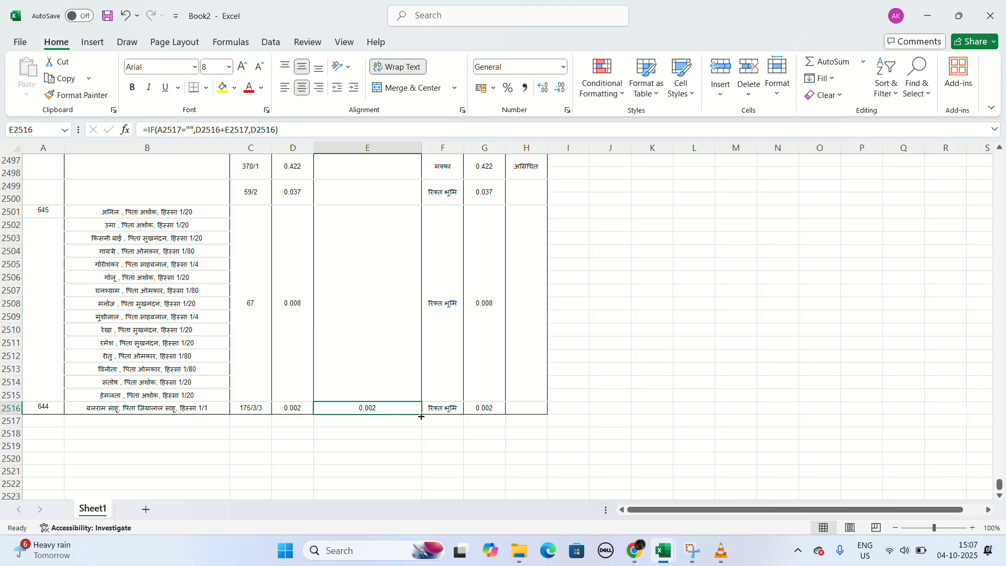
mouse_move(421, 417)
mouse_down()
mouse_move(442, 362)
mouse_move(398, 257)
mouse_move(392, 11)
mouse_move(372, 190)
mouse_move(372, 154)
mouse_move(430, 262)
mouse_up()
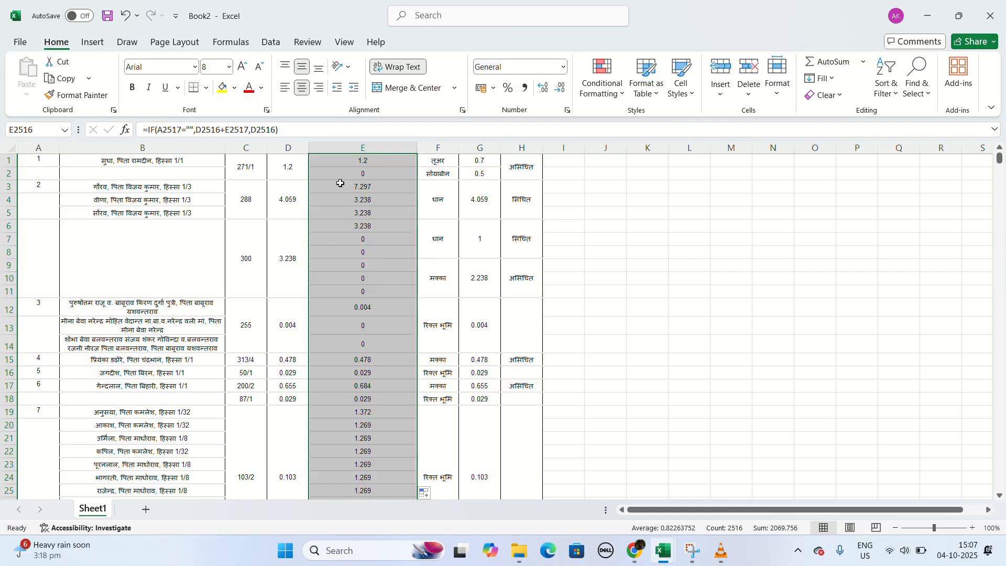
click(362, 161)
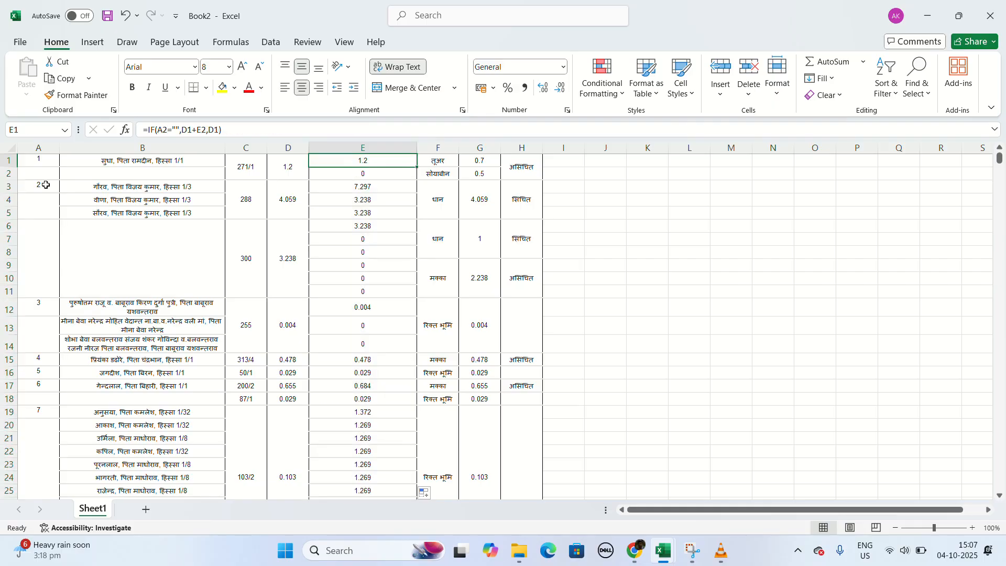
Step: Check the column E totals of records 1 and 2 against their serial number, landholder and plot area cells
click(30, 164)
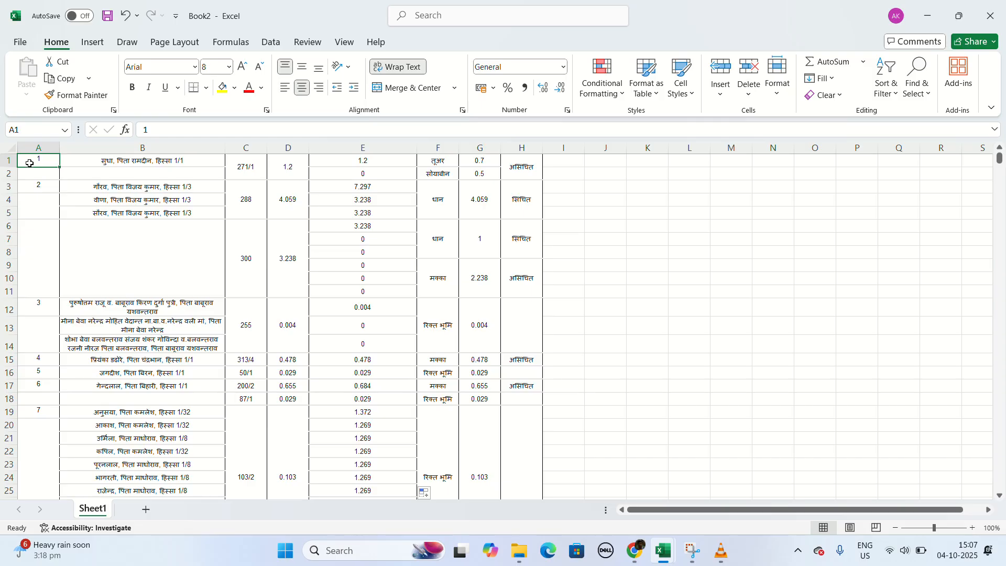
click(289, 169)
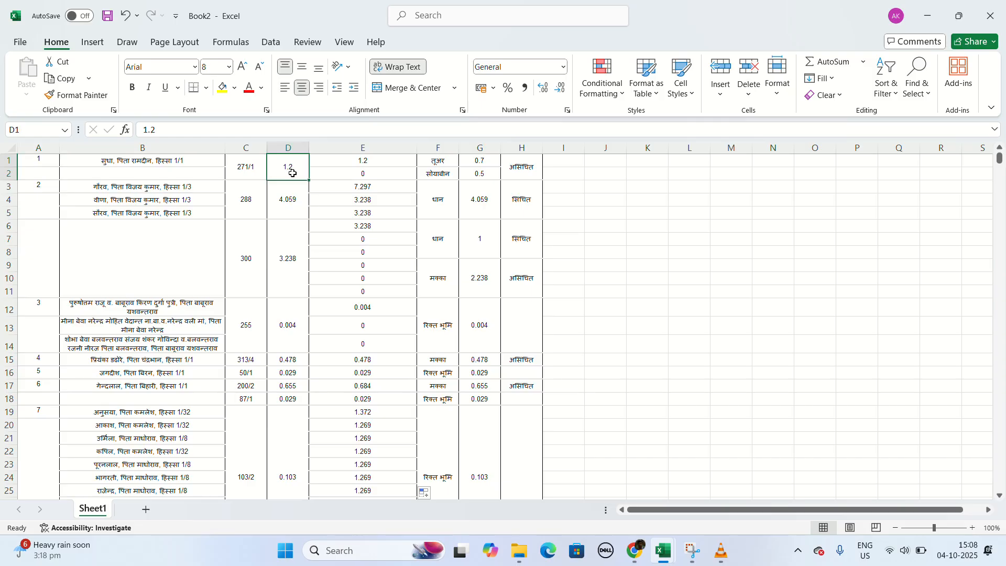
click(351, 163)
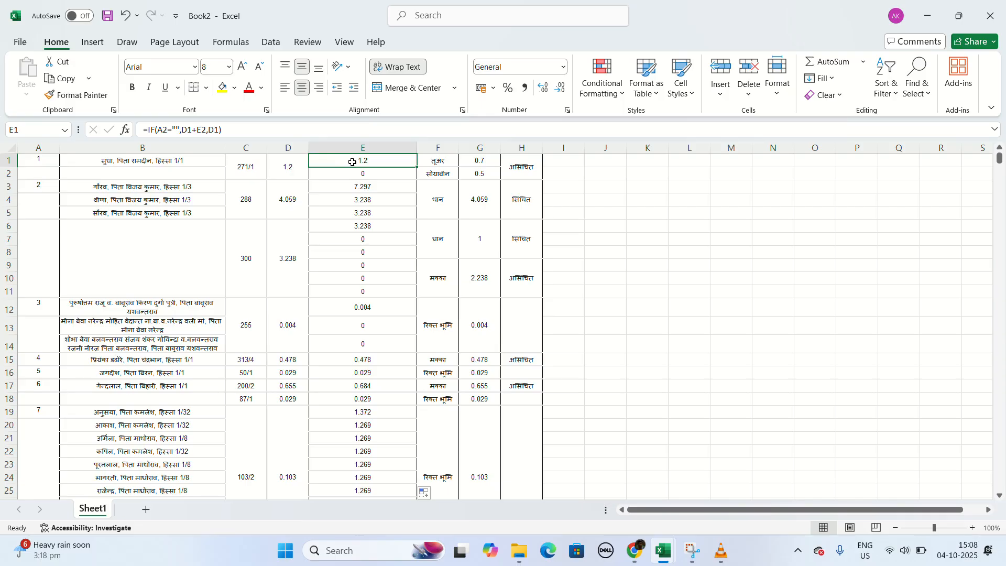
click(44, 193)
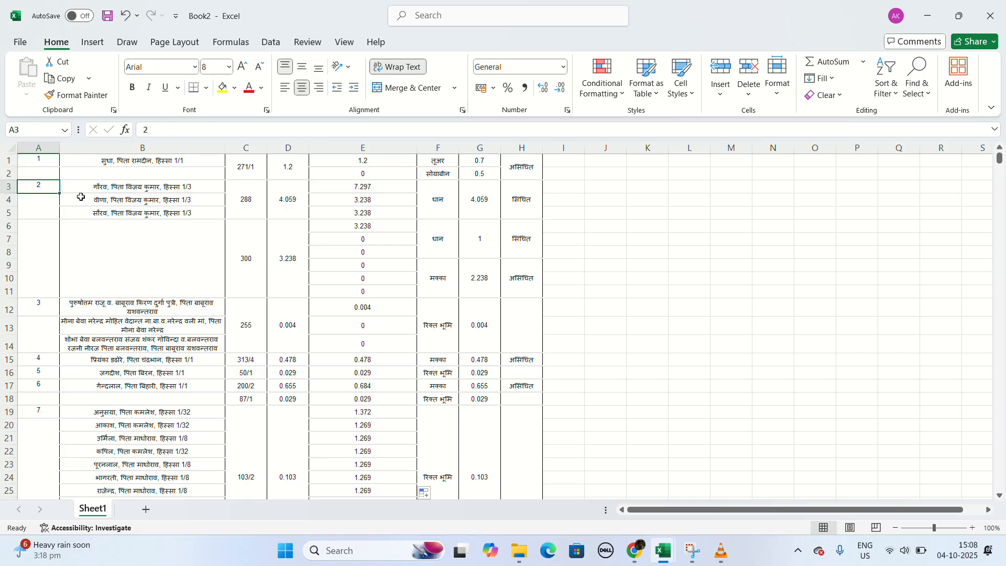
click(131, 187)
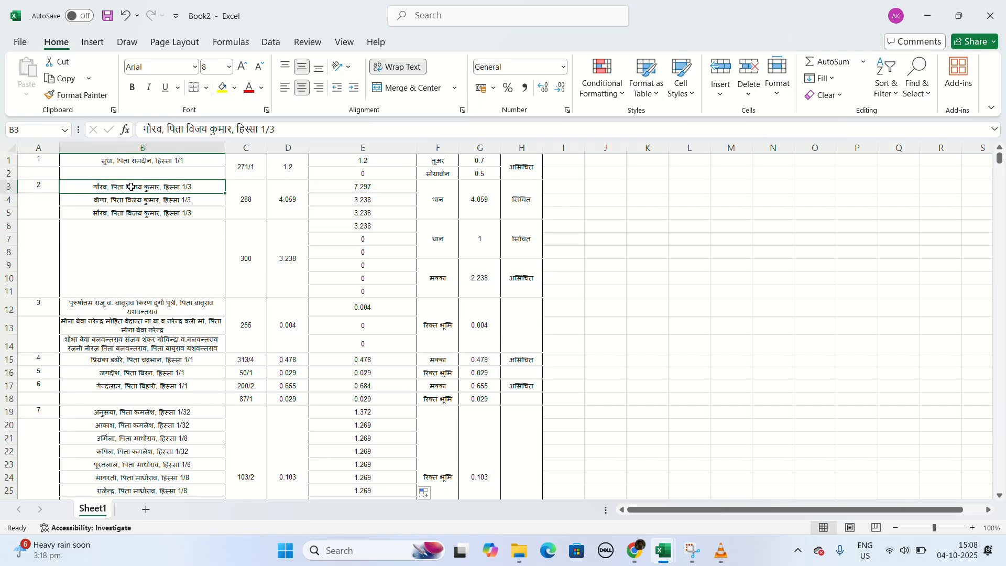
click(363, 196)
click(371, 185)
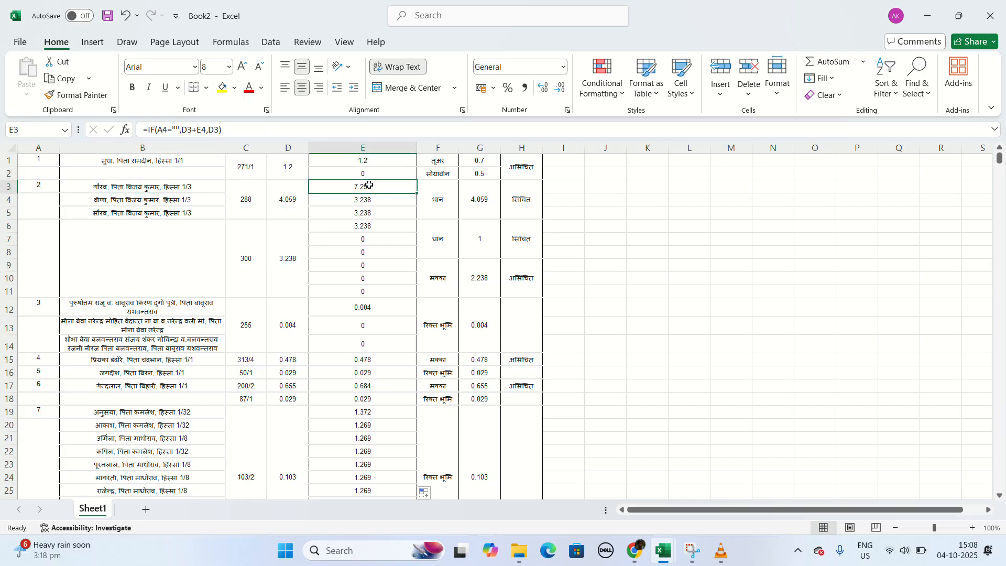
click(67, 210)
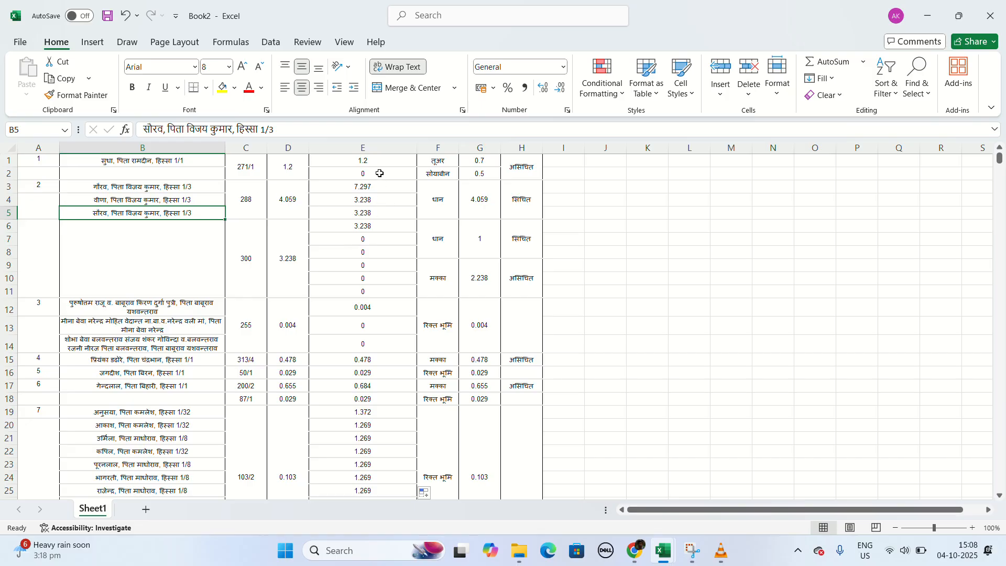
Step: Replace all the formulas in column E with static values using Paste Special Values, and check cells E5, E4 and E8
click(382, 149)
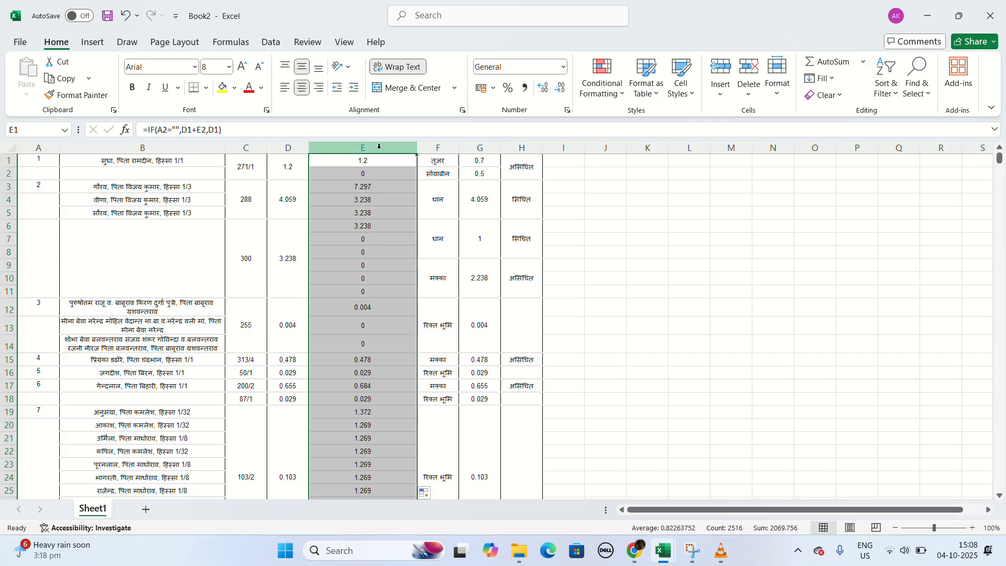
key(ctrl+c)
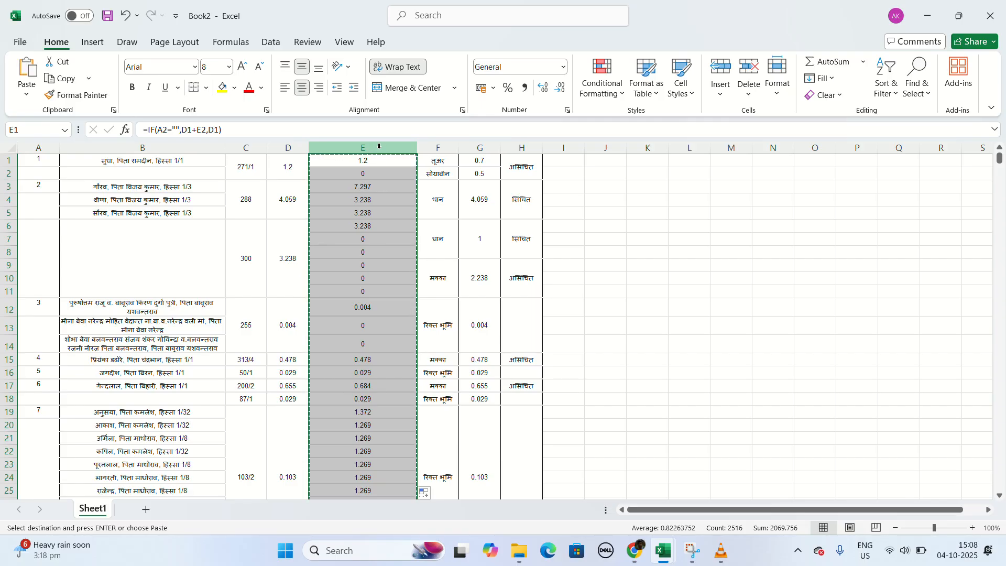
key(ctrl+alt+v)
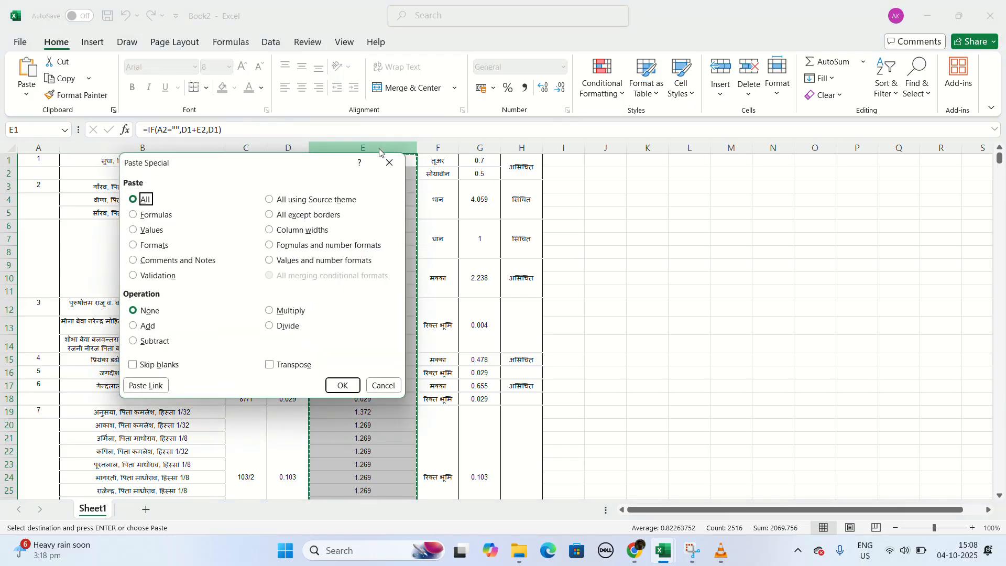
key(v)
key(Return)
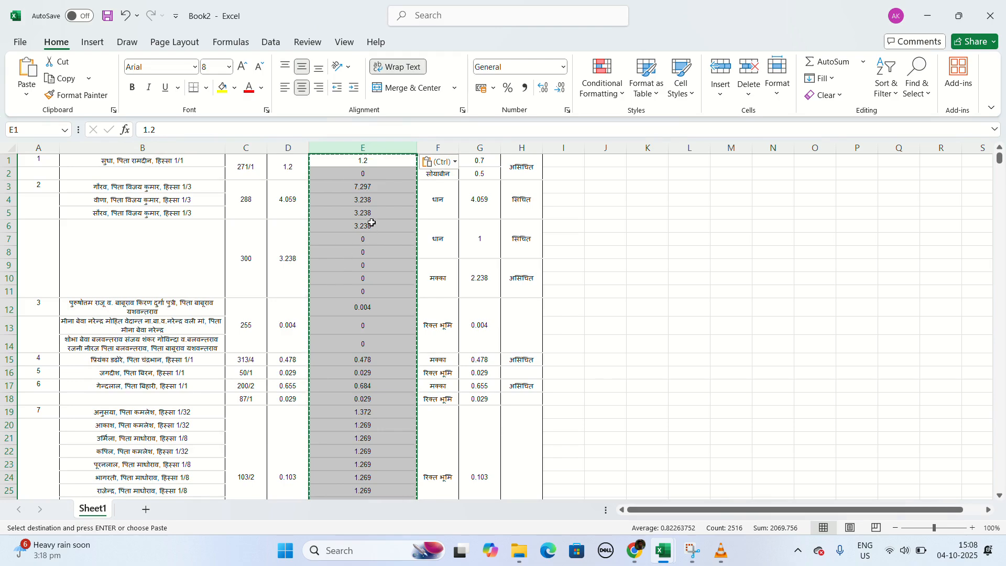
click(378, 212)
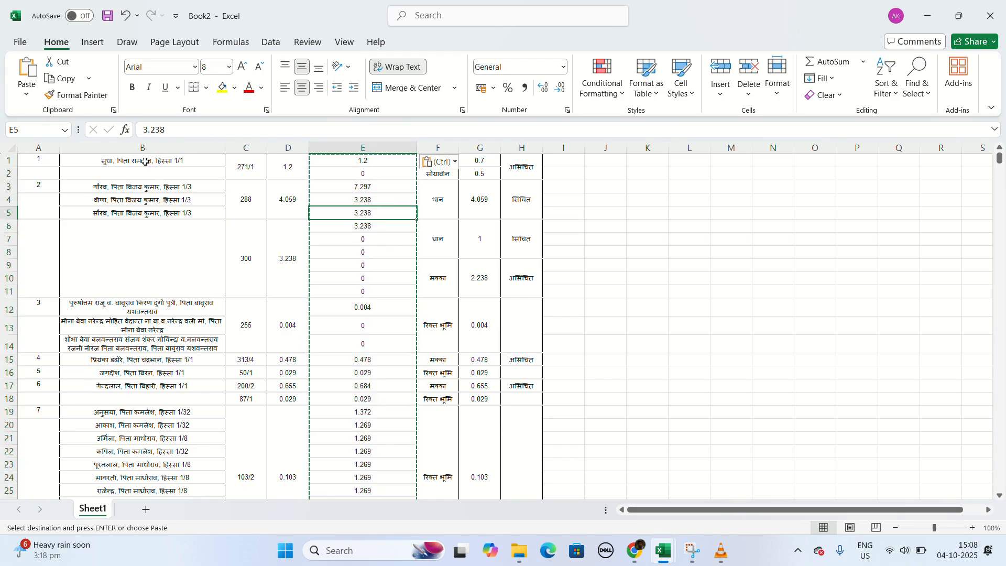
click(356, 202)
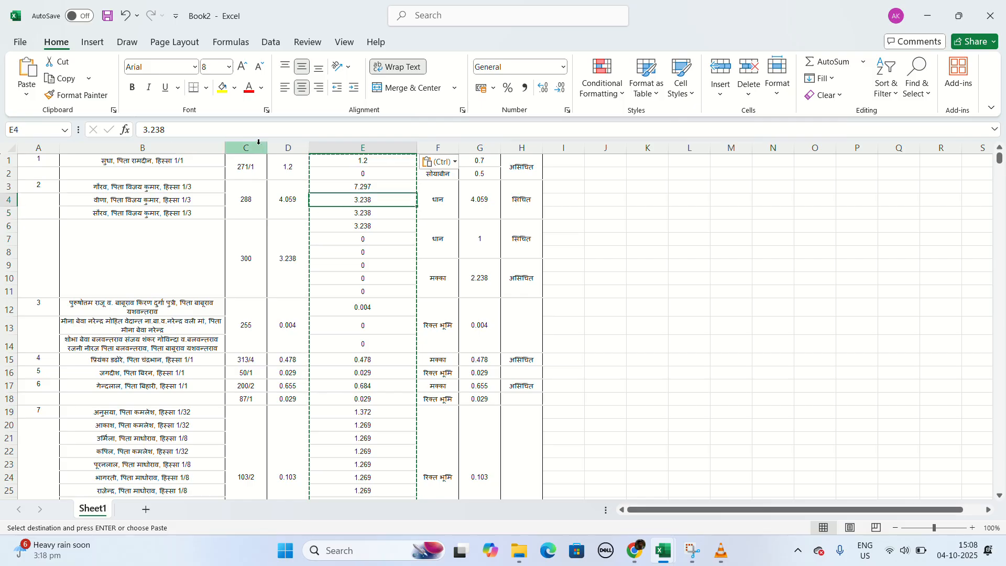
click(364, 253)
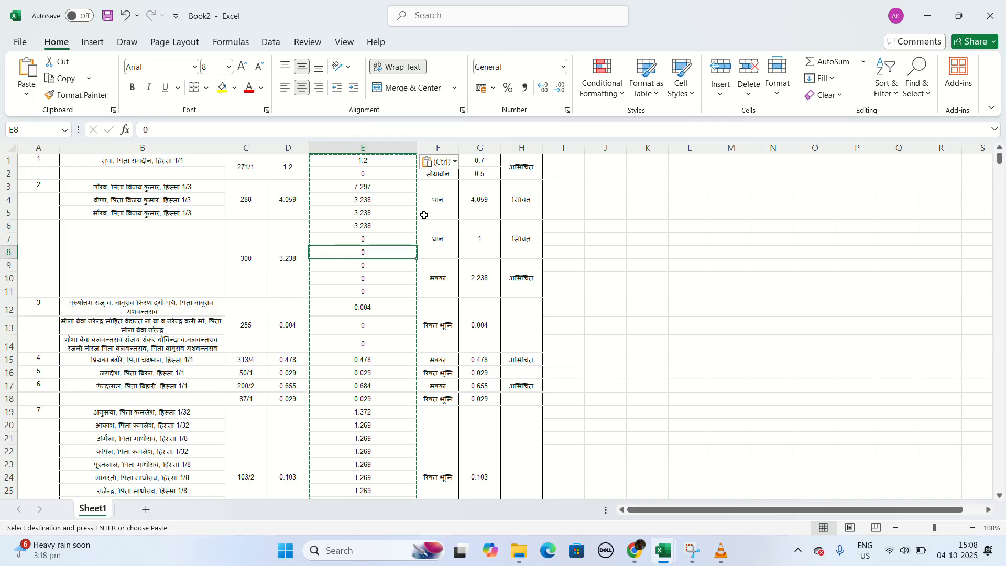
Step: Insert a blank column F between the accumulated area totals in column E and the crop name column
click(365, 211)
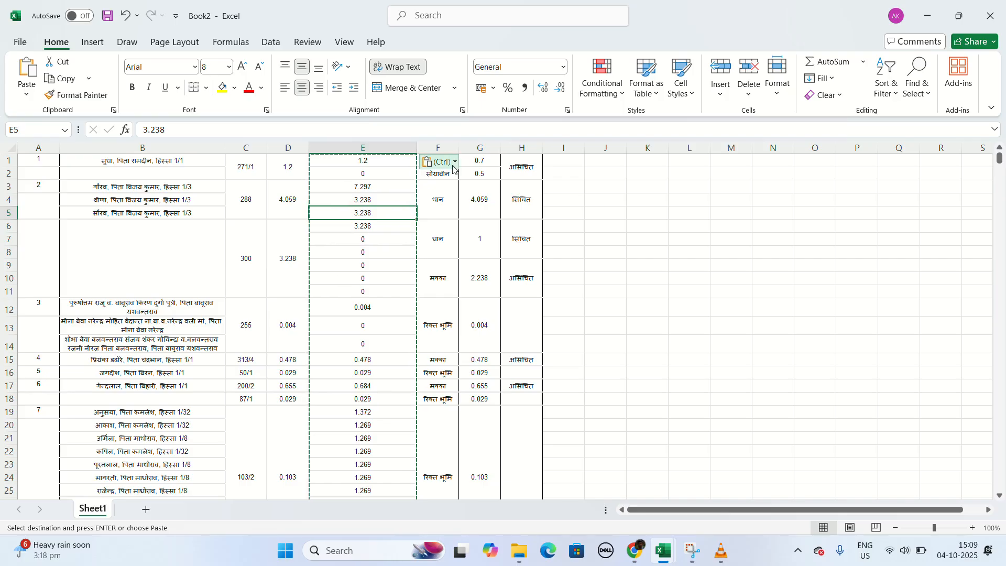
click(439, 148)
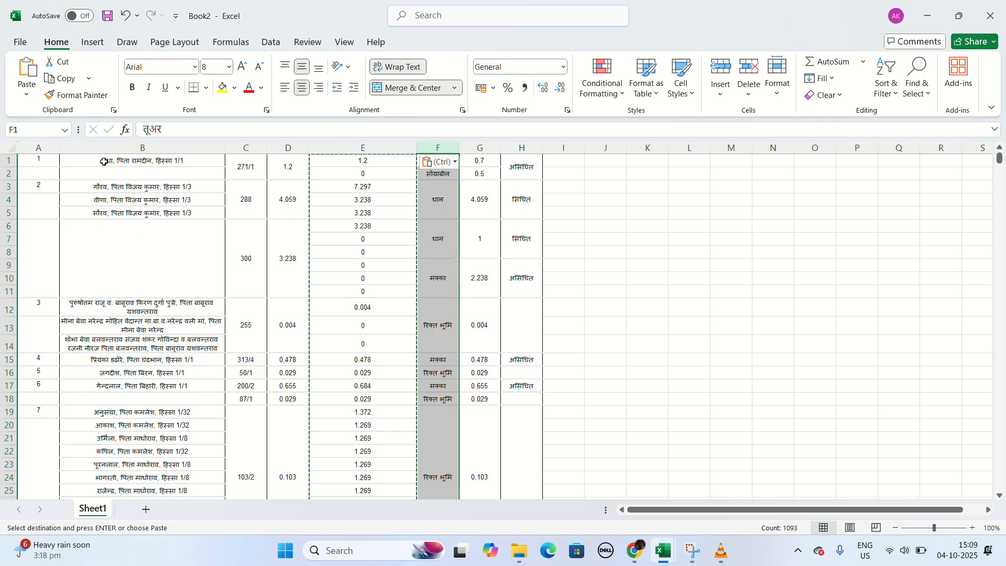
click(41, 163)
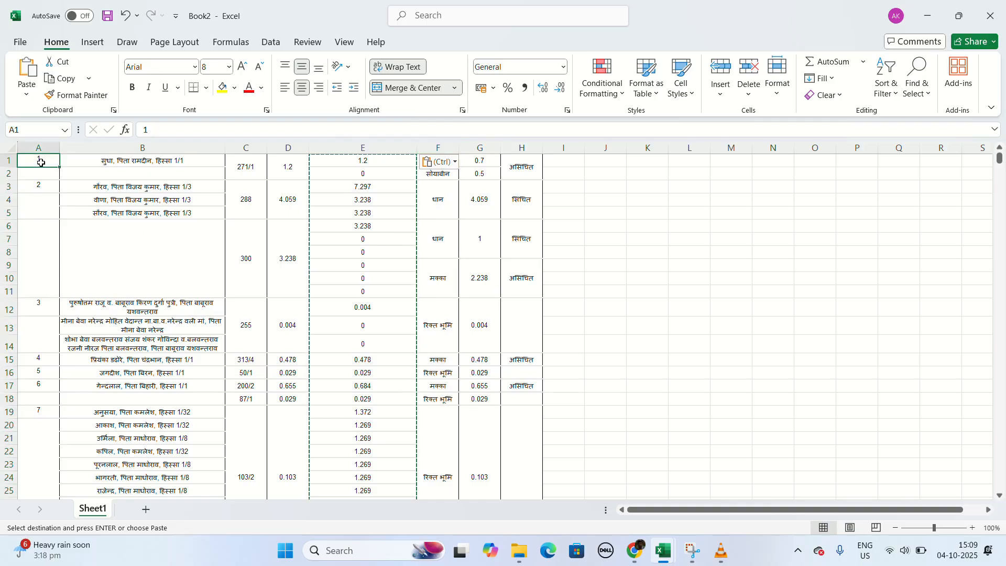
click(141, 159)
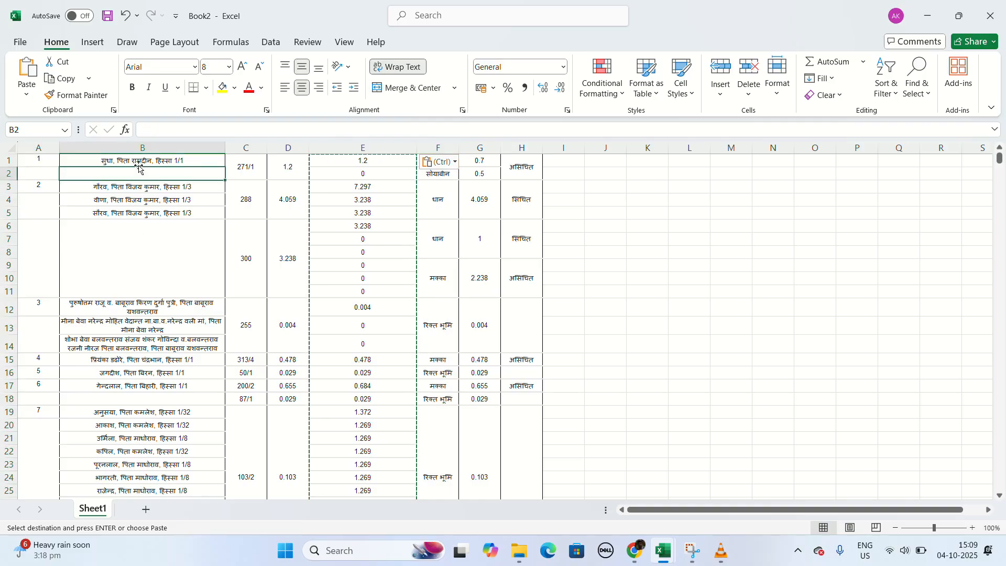
click(385, 163)
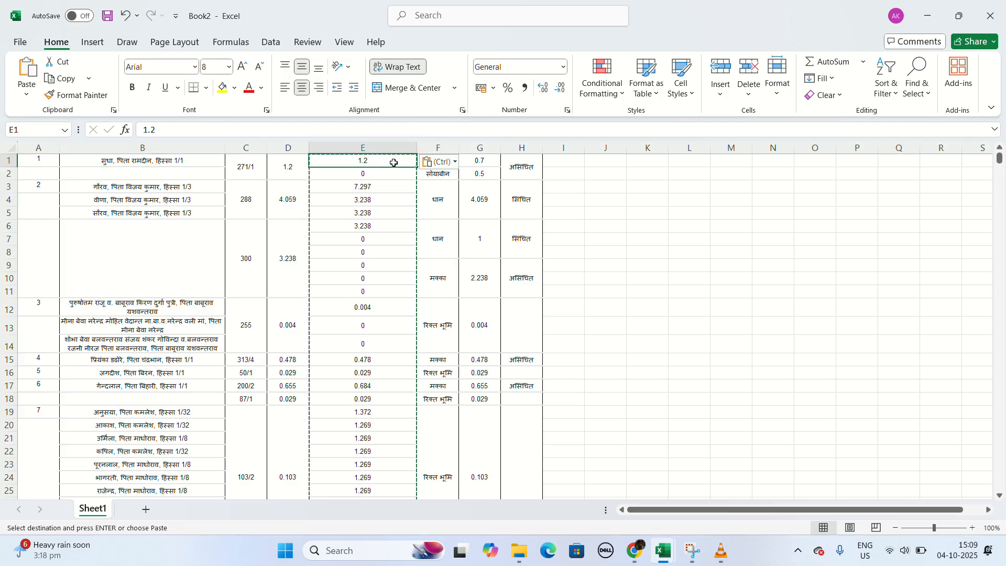
click(435, 148)
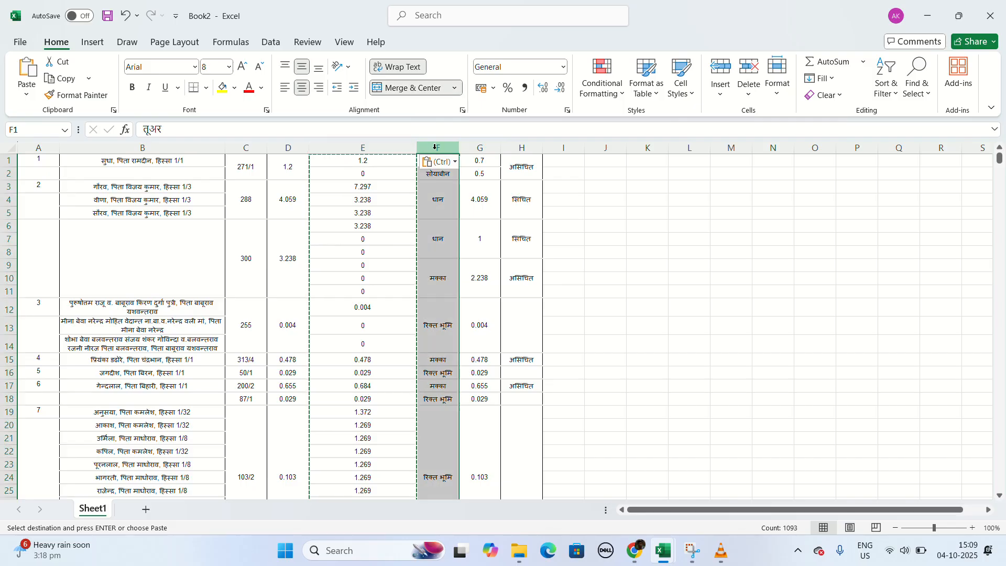
key(Return)
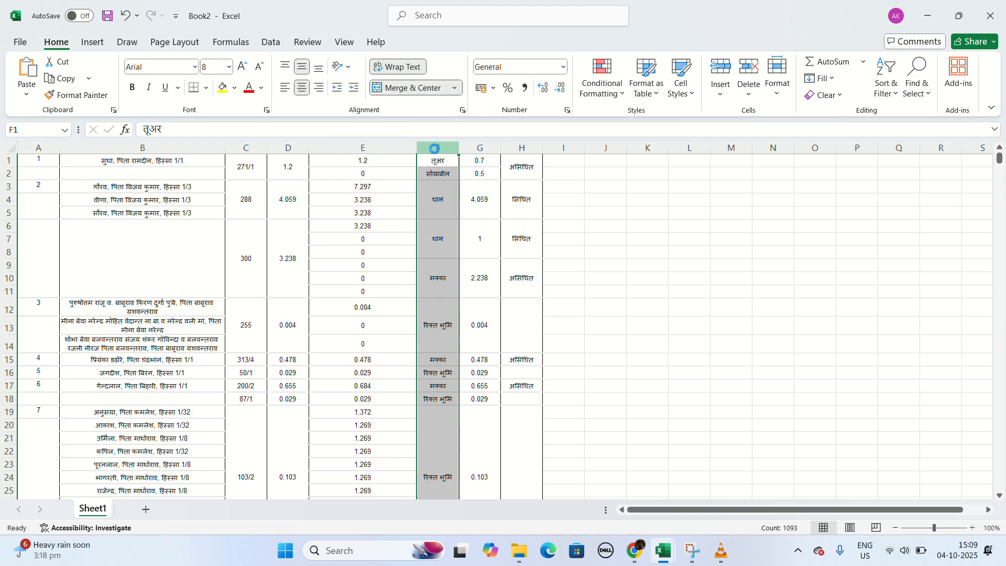
key(ctrl+shift+plus)
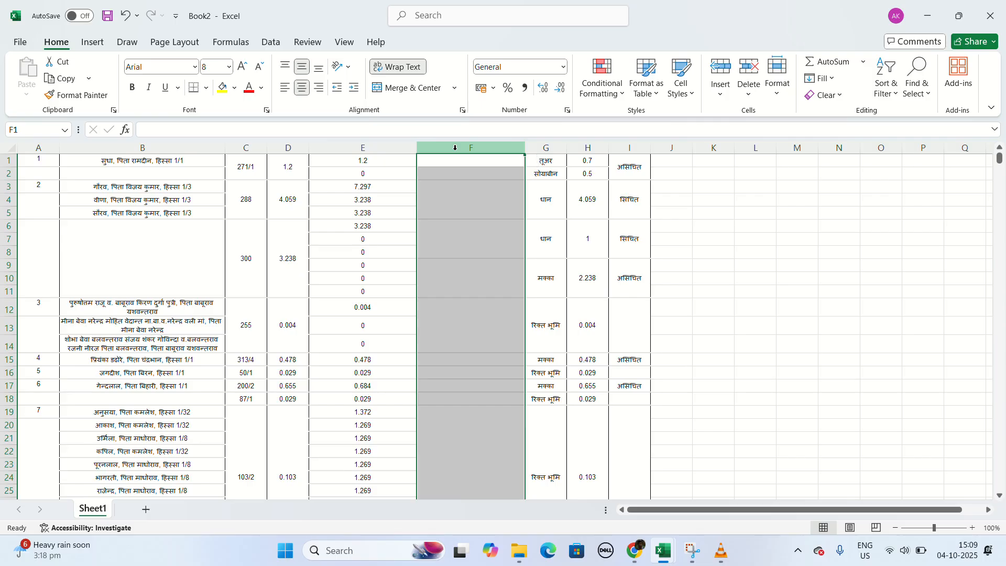
Step: Enter the formula =IF(A2516="","",E2516) in cell F2516 of the last record to keep only each holder's total
key(ctrl+End)
click(454, 476)
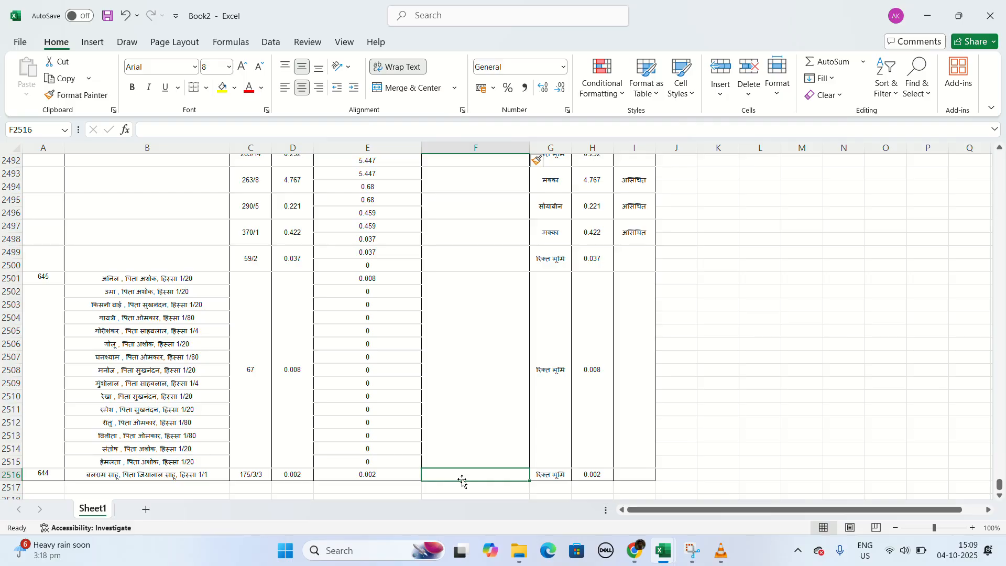
text(=if)
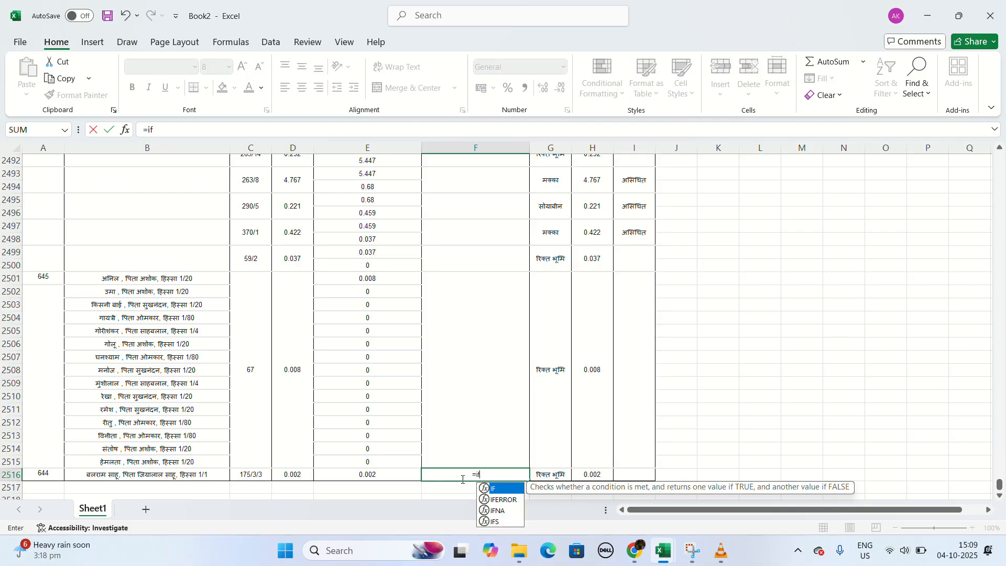
key(Tab)
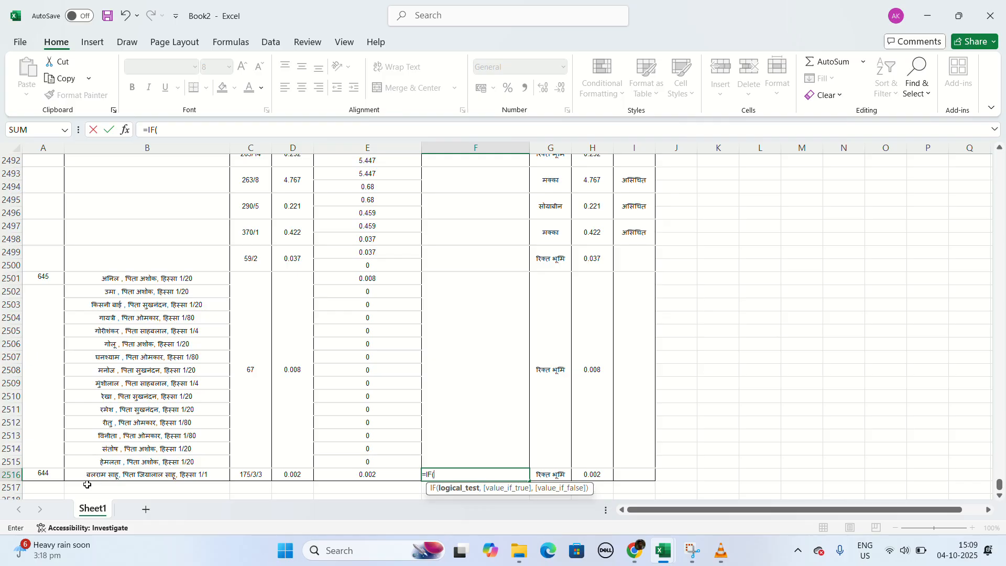
click(40, 473)
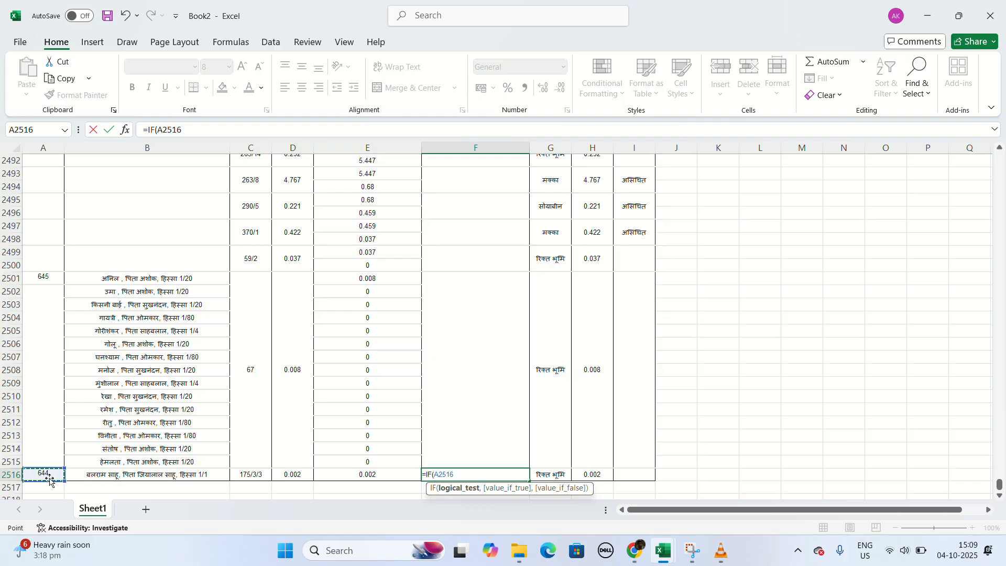
text(=)
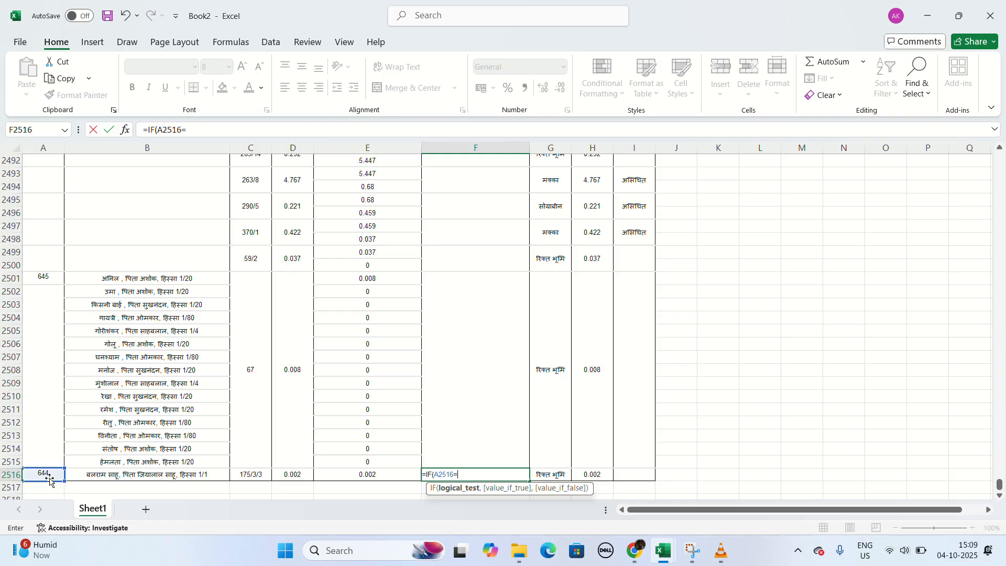
text("",)
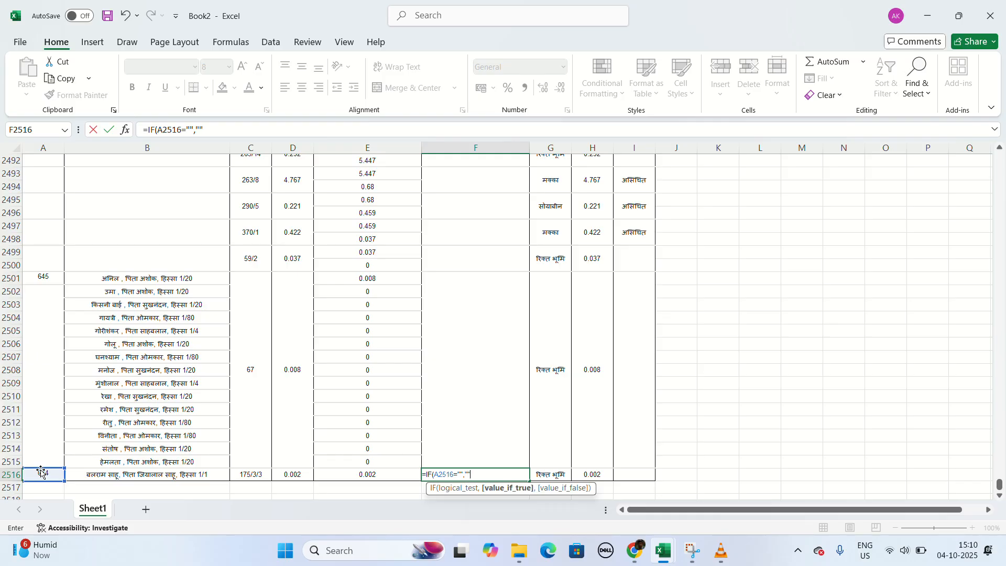
text(,)
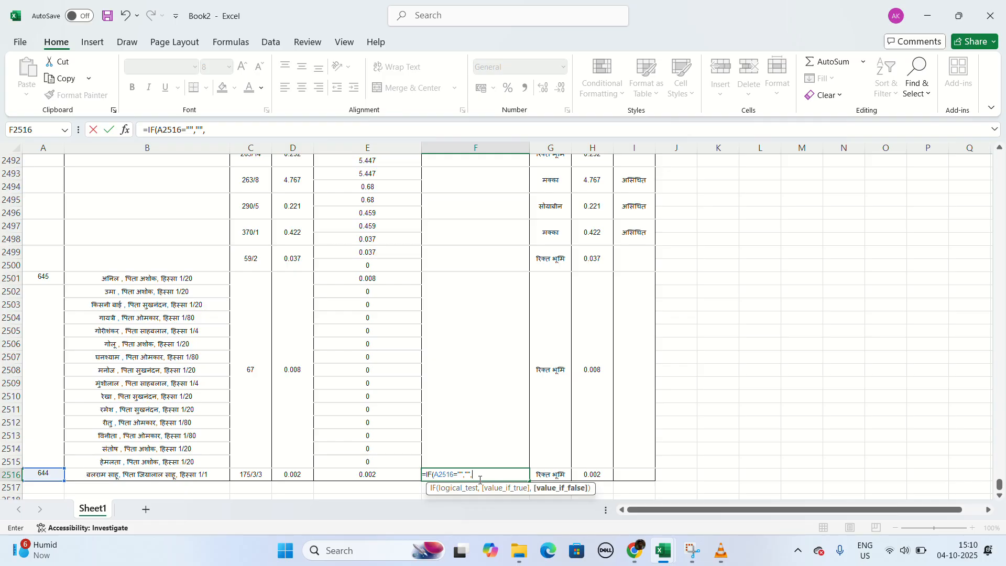
click(386, 475)
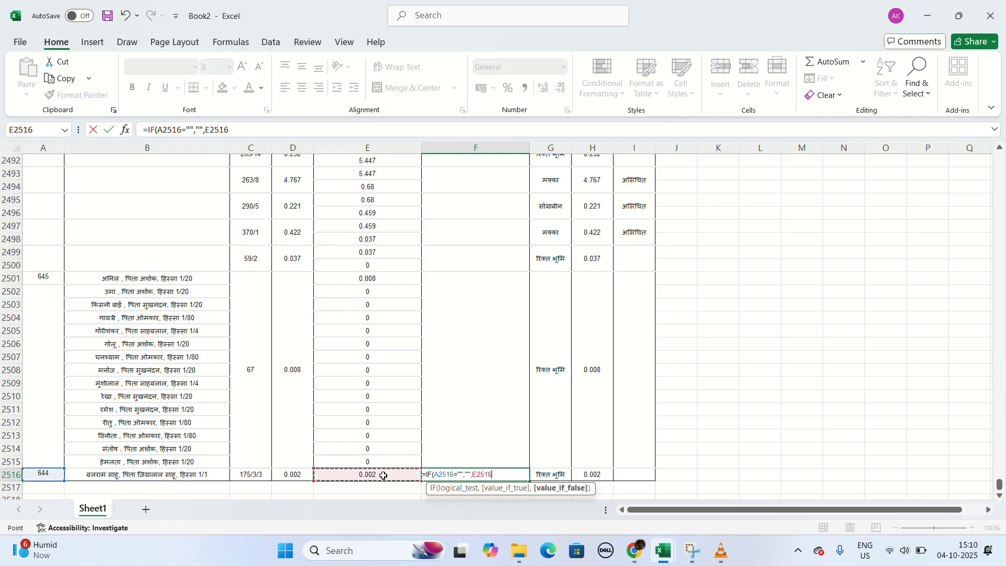
key(Return)
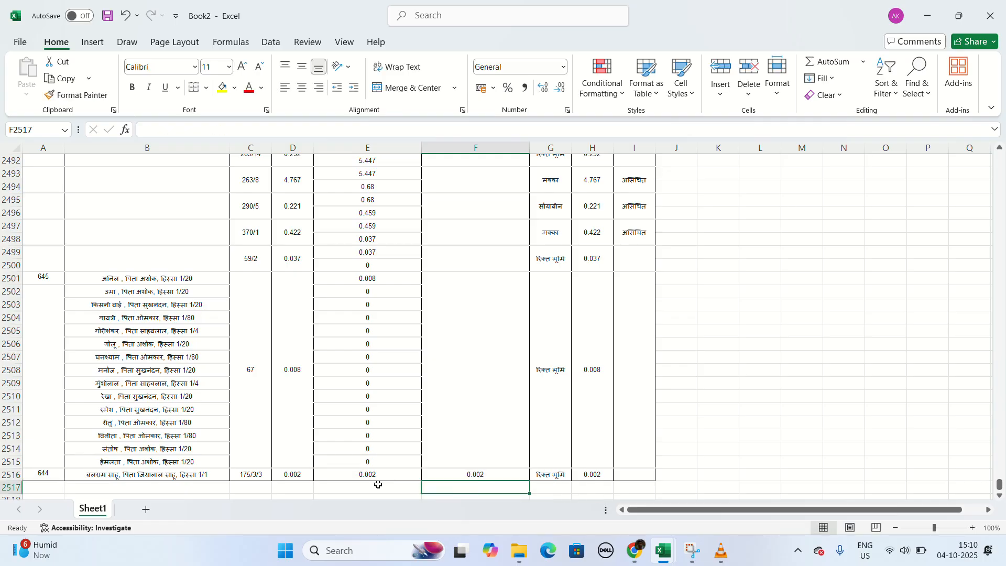
Step: Fill the formula from F2516 upward through column F to row 1, and check cells F11 and E9
click(449, 477)
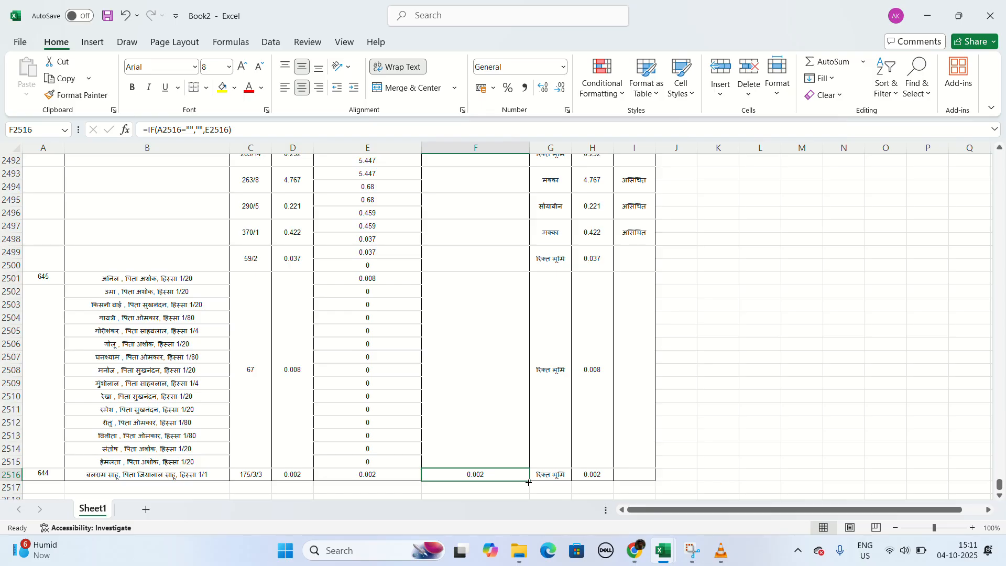
drag(529, 482, 584, 2)
mouse_move(584, 1)
mouse_down()
mouse_move(537, 179)
mouse_move(544, 126)
mouse_move(536, 151)
mouse_up()
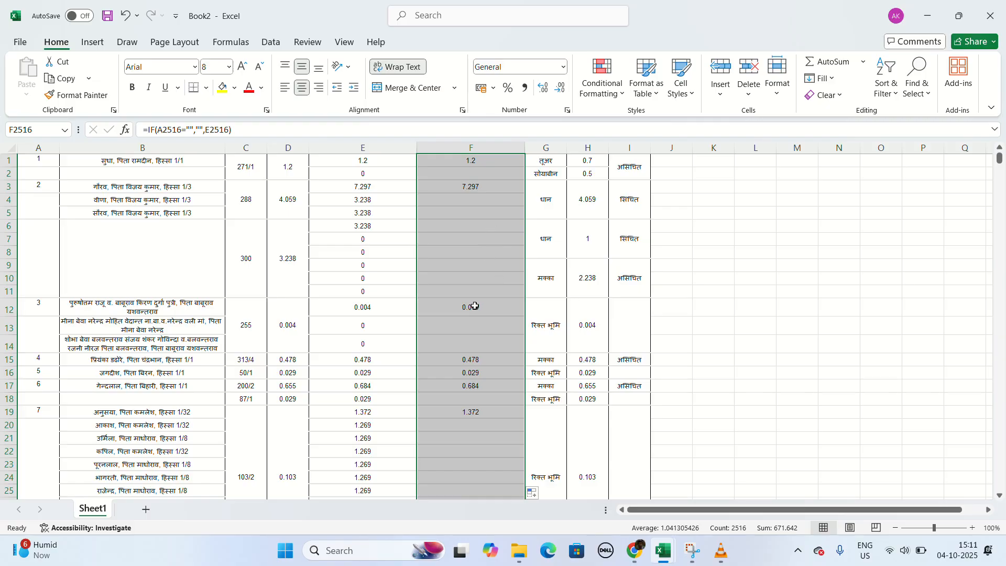
click(464, 290)
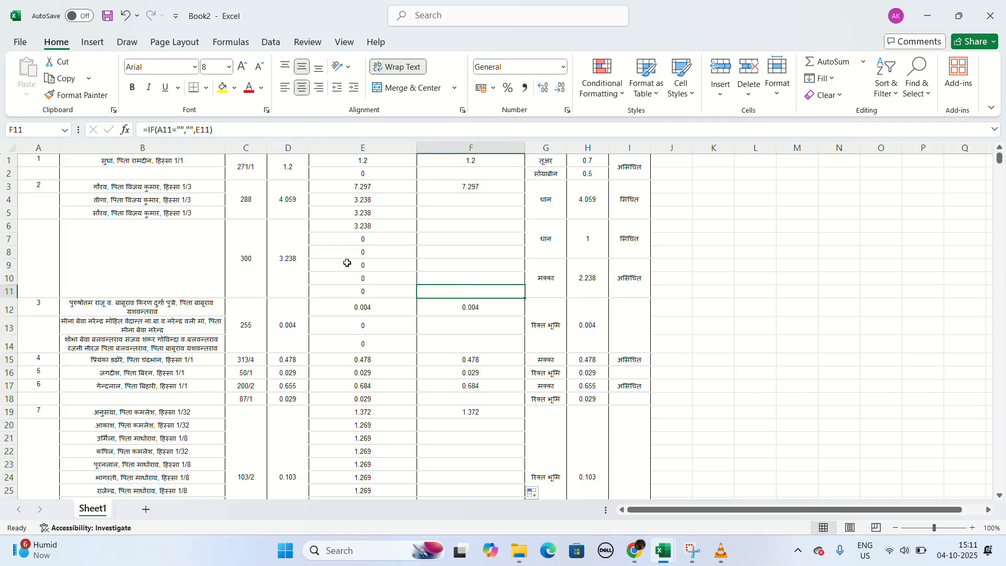
click(375, 262)
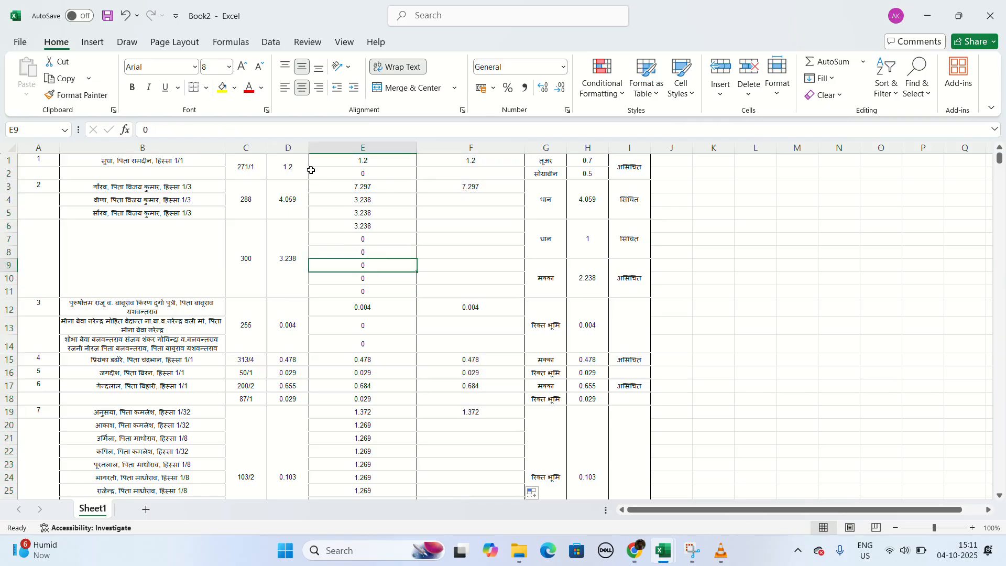
Step: Compare the sum of the plot area column D with the sum of the holder totals in column F
click(303, 149)
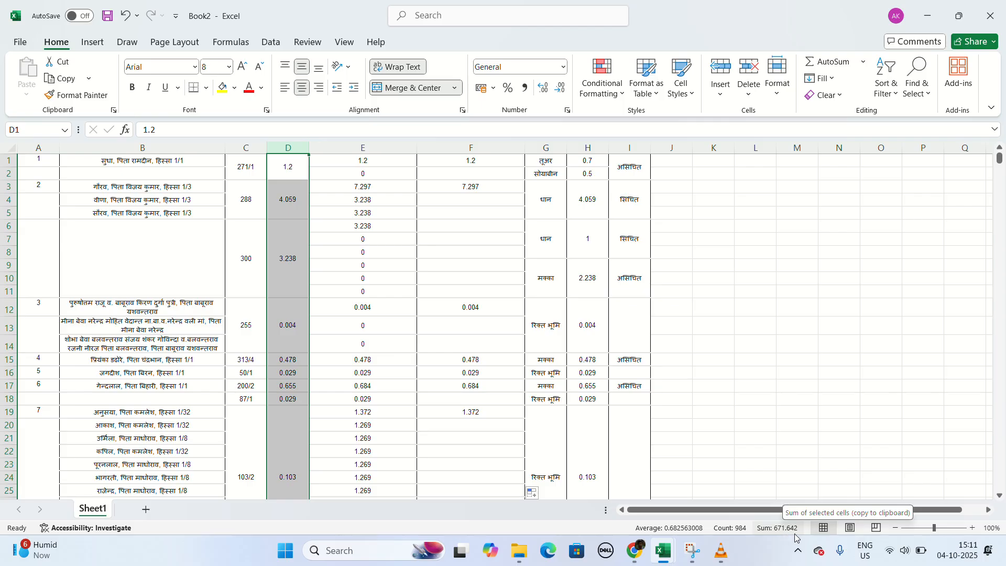
click(486, 150)
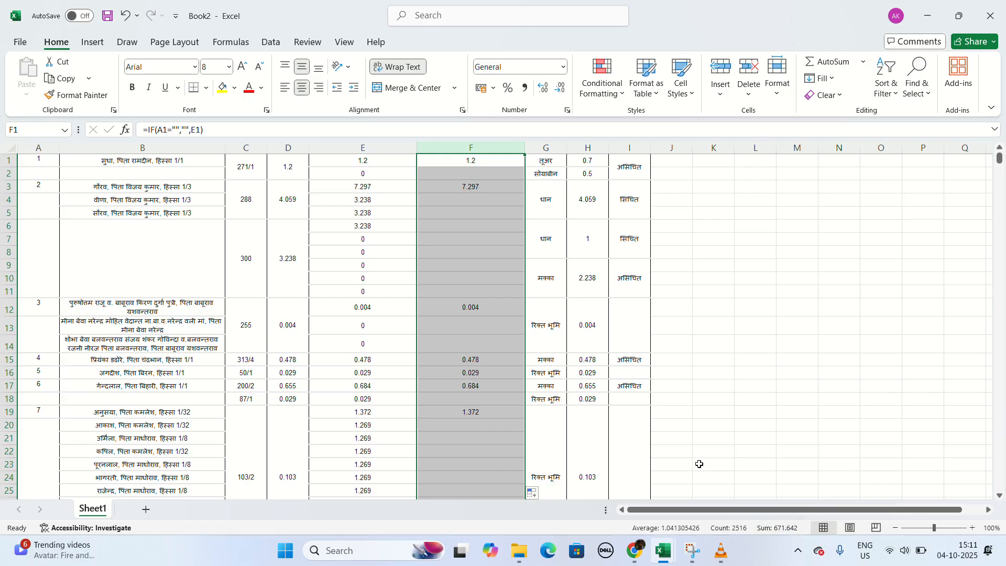
click(431, 18)
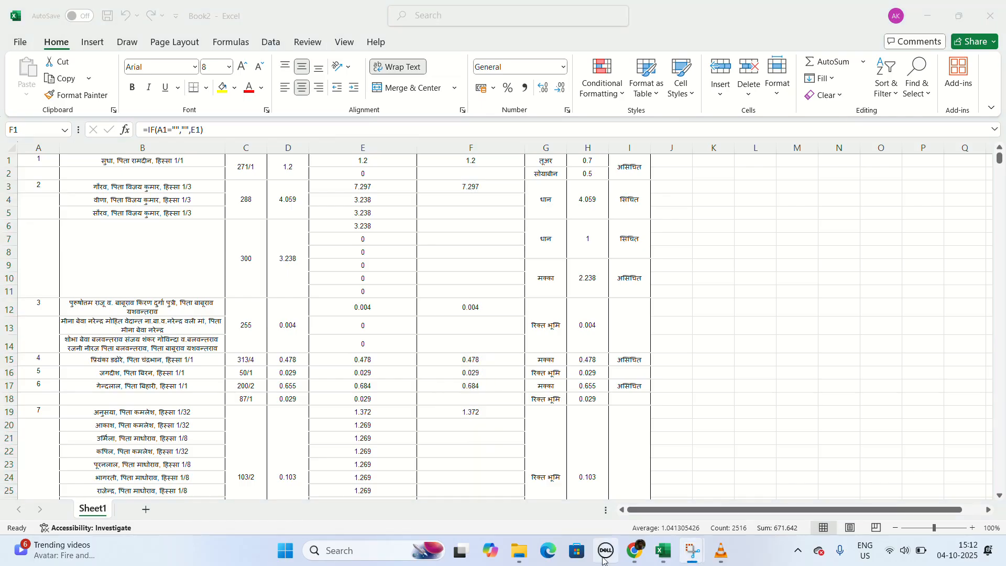
Step: Replace all the formulas in column F with static values using Paste Special Values
click(481, 147)
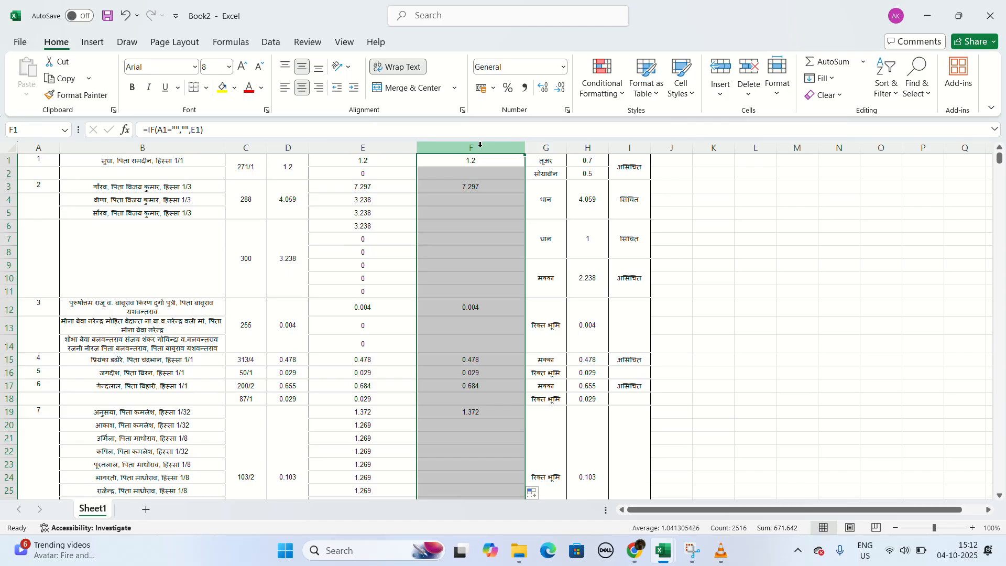
key(ctrl+c)
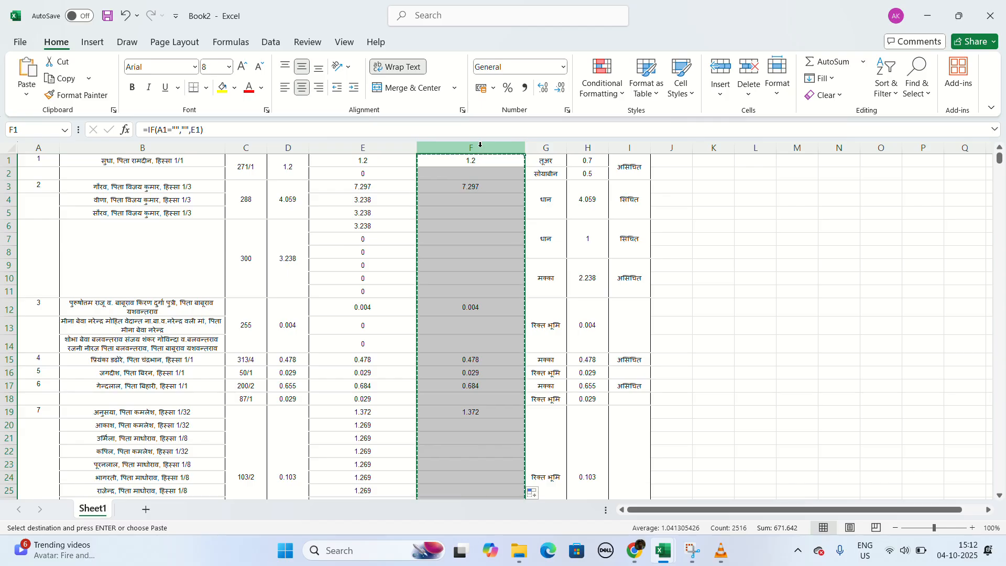
key(ctrl+alt+v)
key(v)
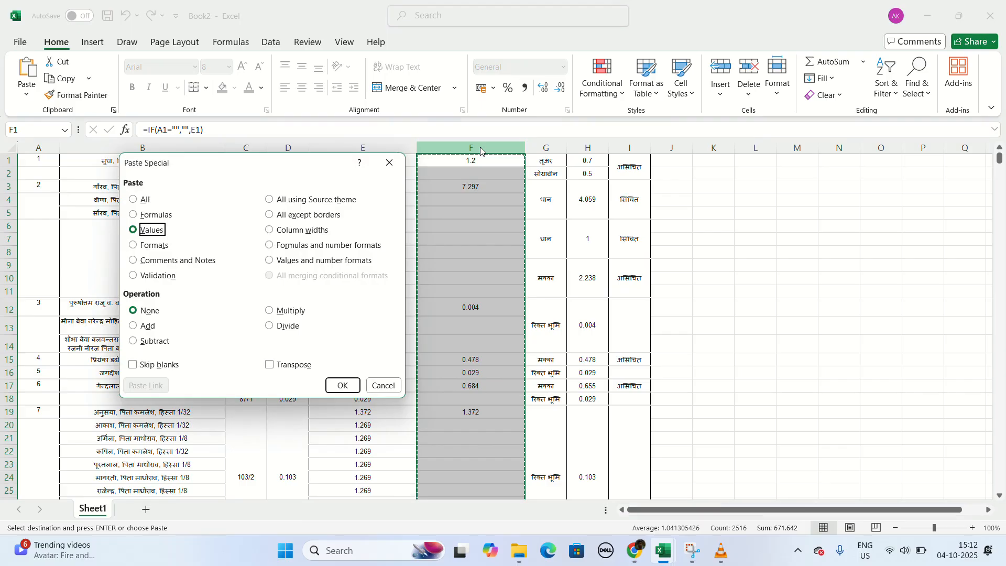
key(Return)
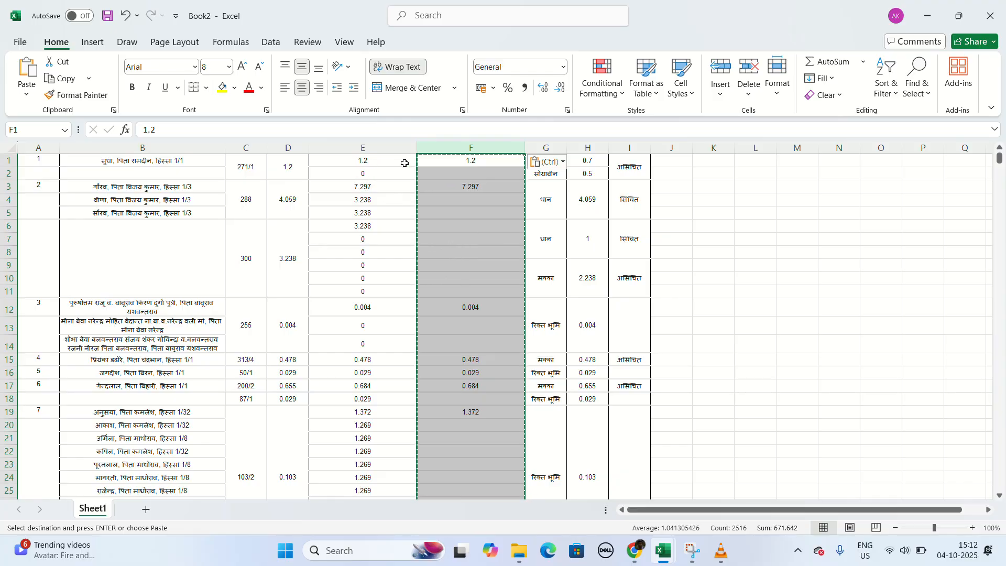
Step: Insert a blank row above the first record and enter the header "kul rakba" in cell F1
click(6, 162)
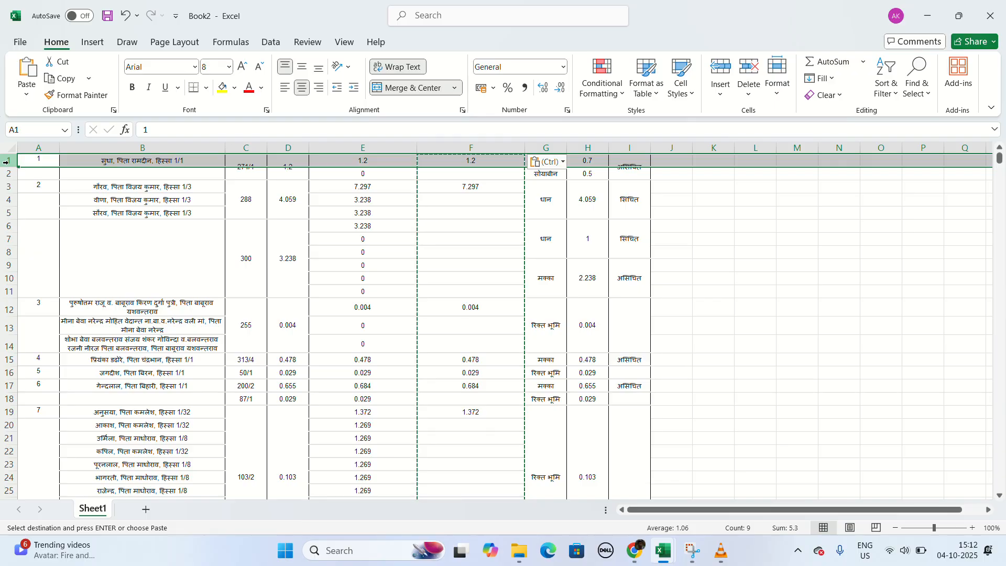
key(ctrl+shift+plus)
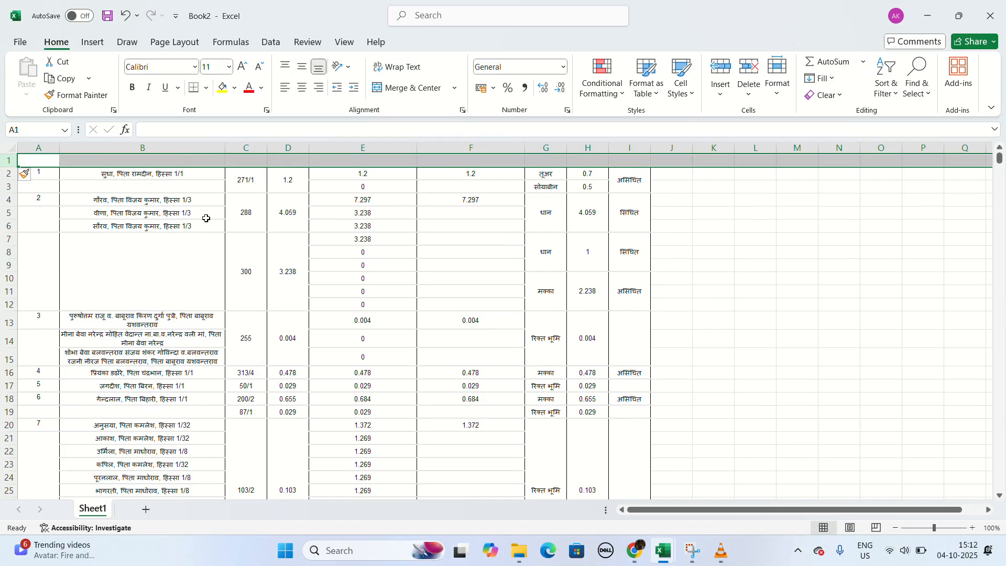
click(458, 163)
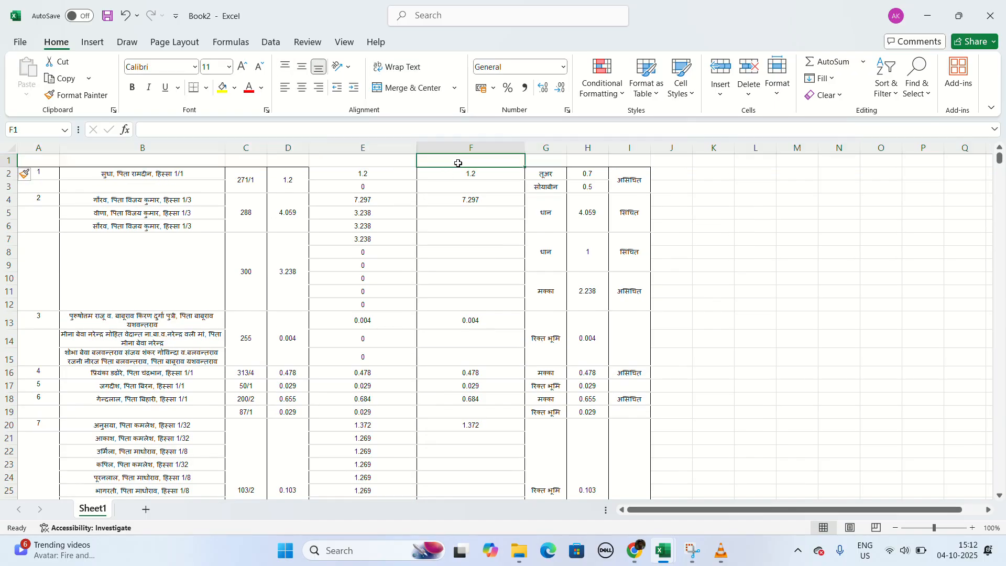
double_click(458, 163)
text(kul)
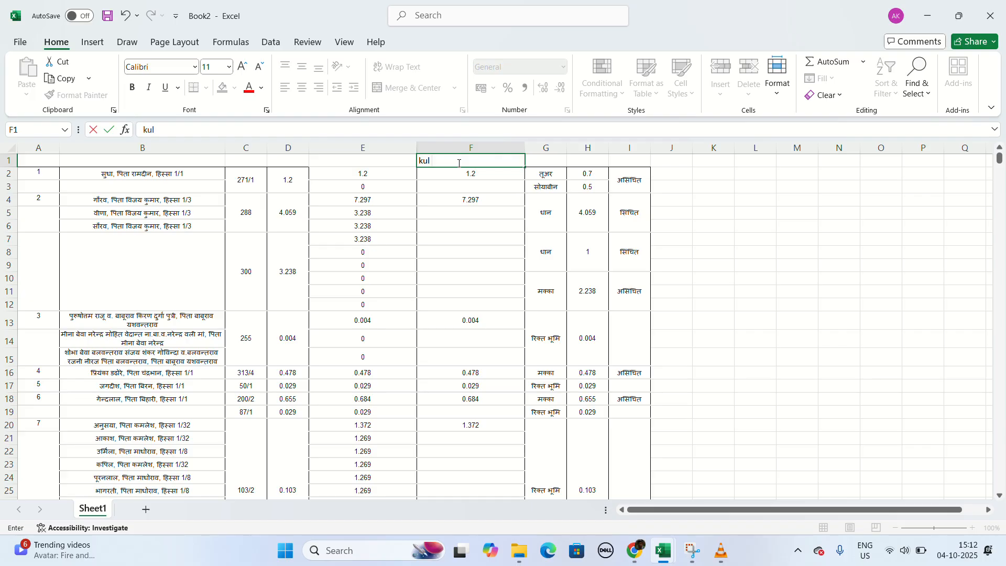
text( rakba)
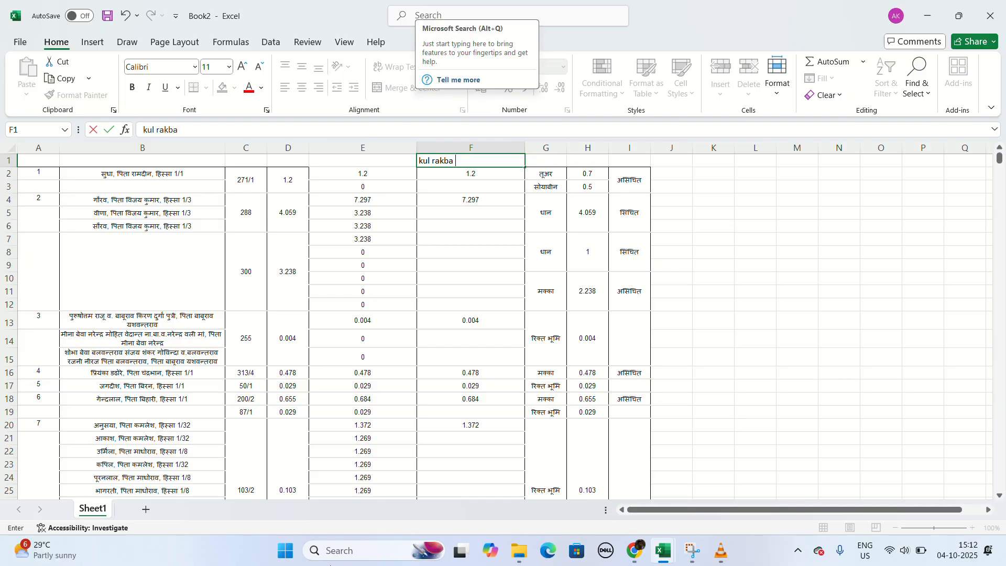
click(460, 396)
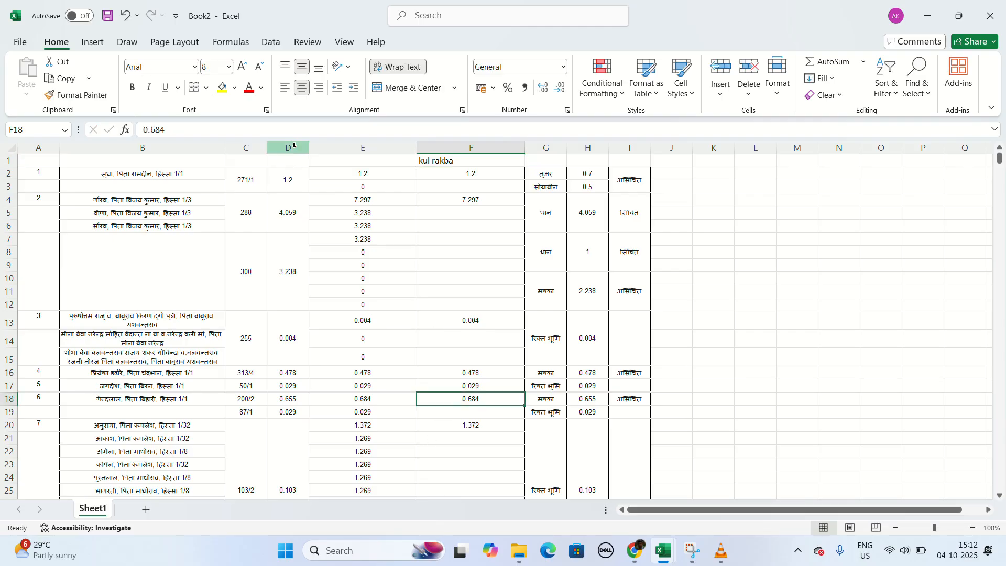
Step: Delete columns D and E, which hold the plot areas and the helper totals, keeping the "kul rakba" column
drag(292, 146, 347, 158)
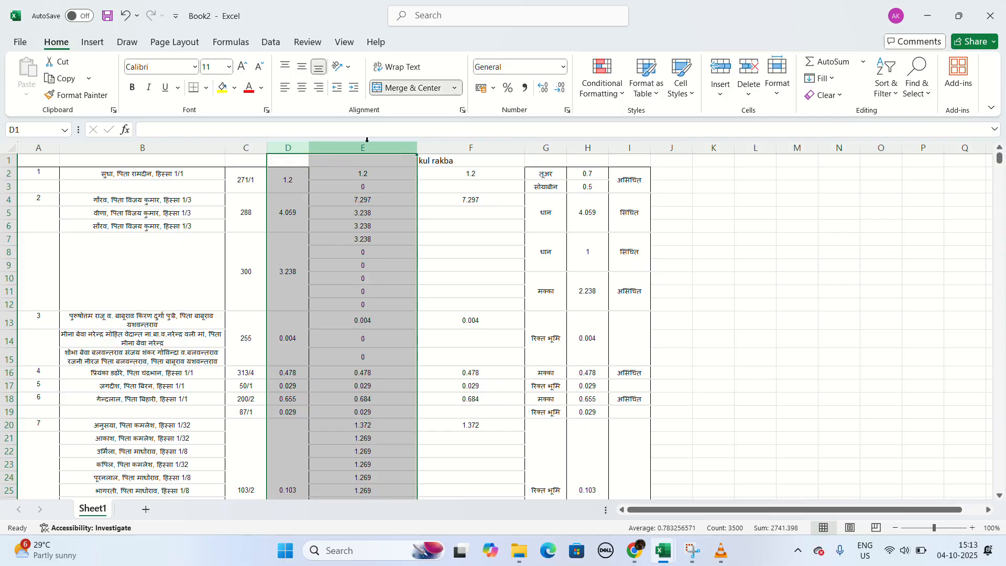
key(ctrl+minus)
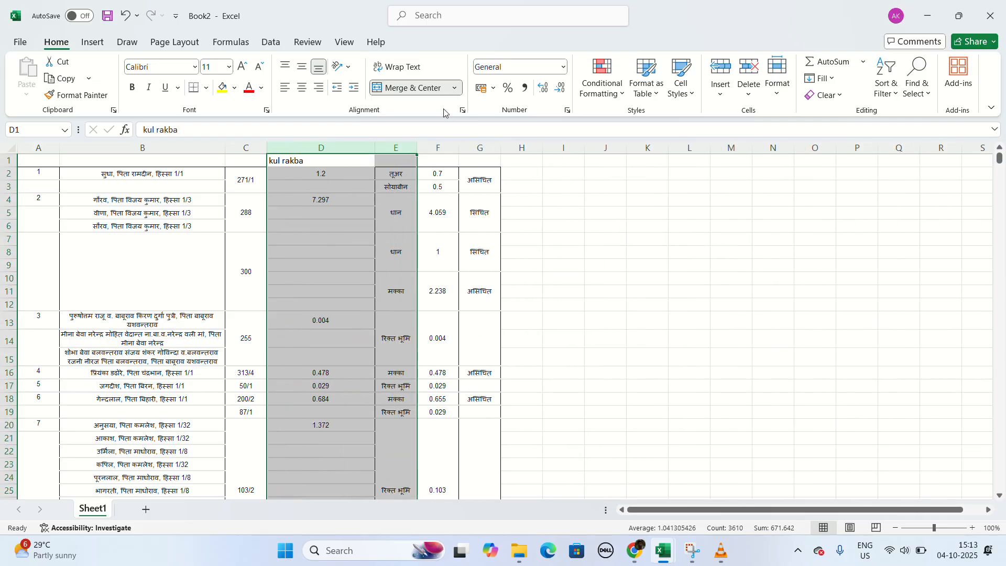
click(523, 175)
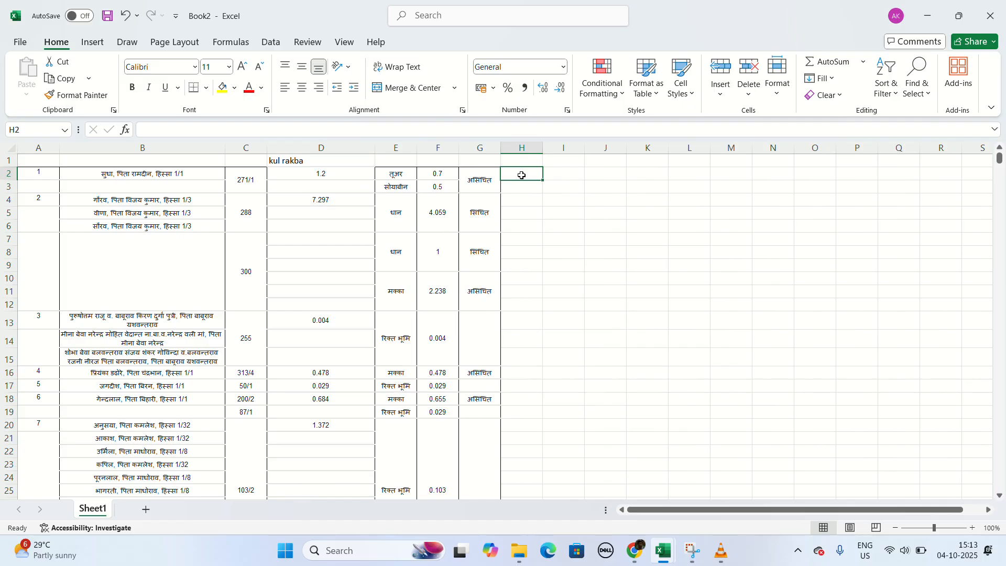
click(344, 162)
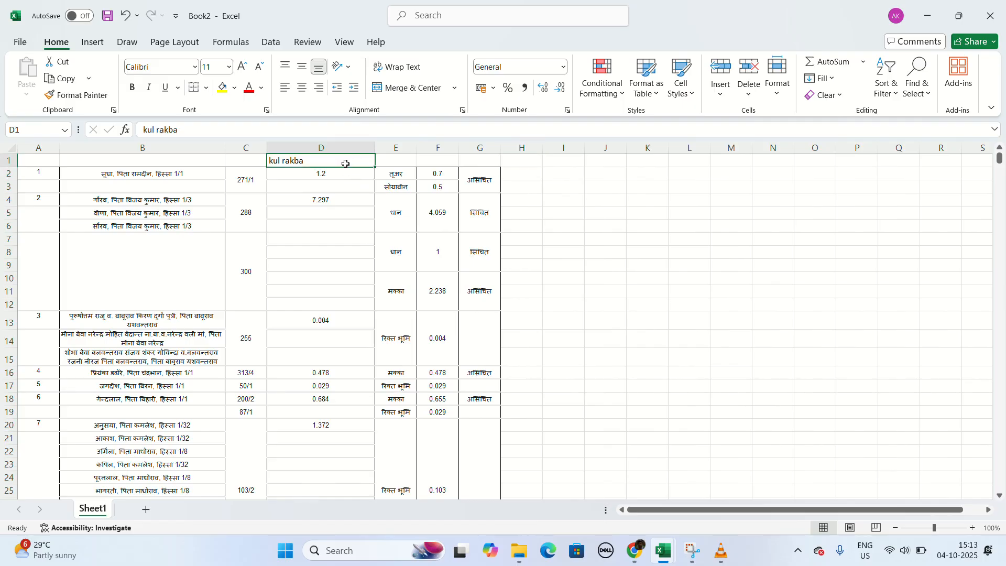
Step: Narrow the "kul rakba" column D and widen the empty column H
click(532, 178)
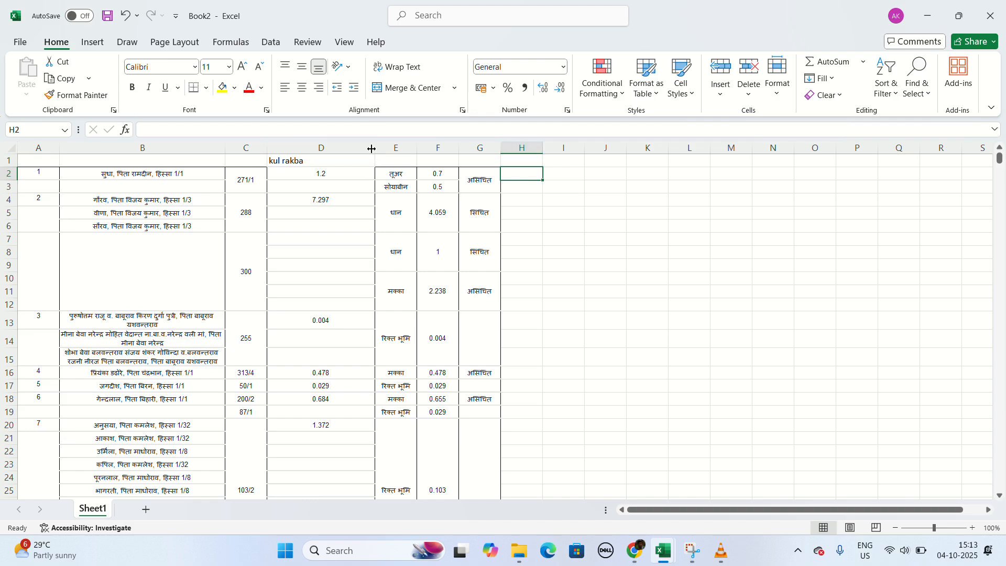
drag(374, 151, 329, 160)
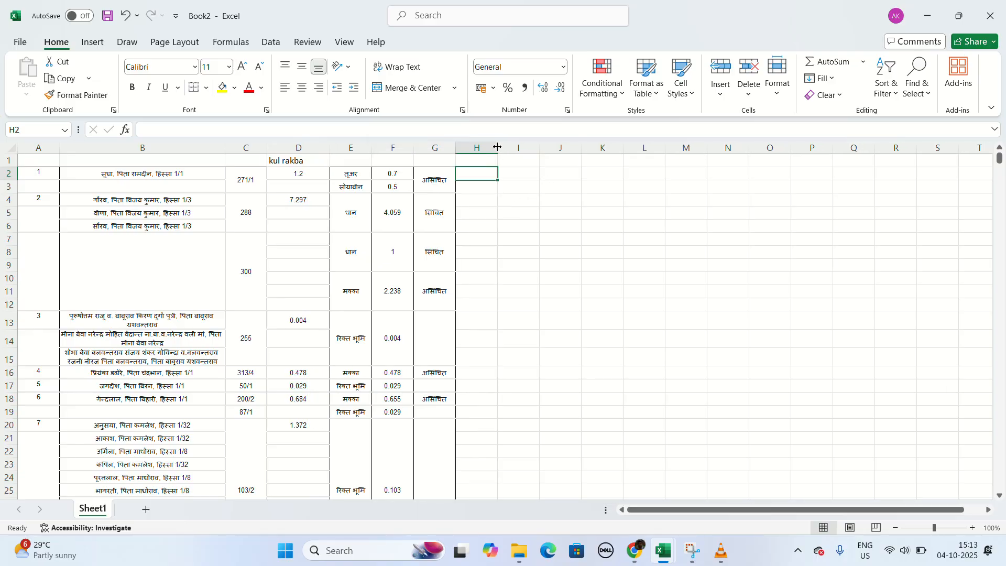
drag(497, 147, 548, 153)
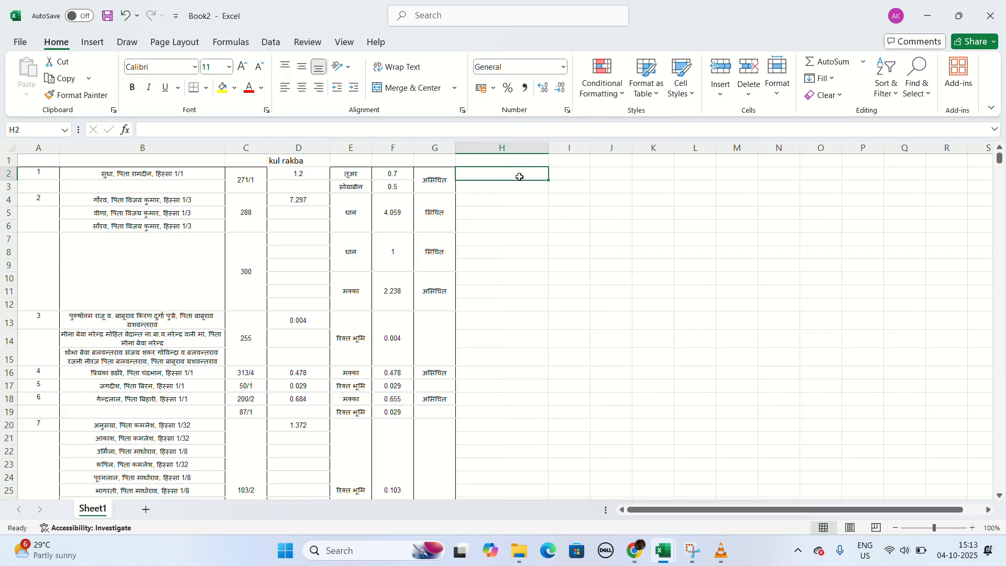
Step: Copy the crop name text "सोयाबीन" from cell E42 and select cell H2
scroll(377, 383, down, 7)
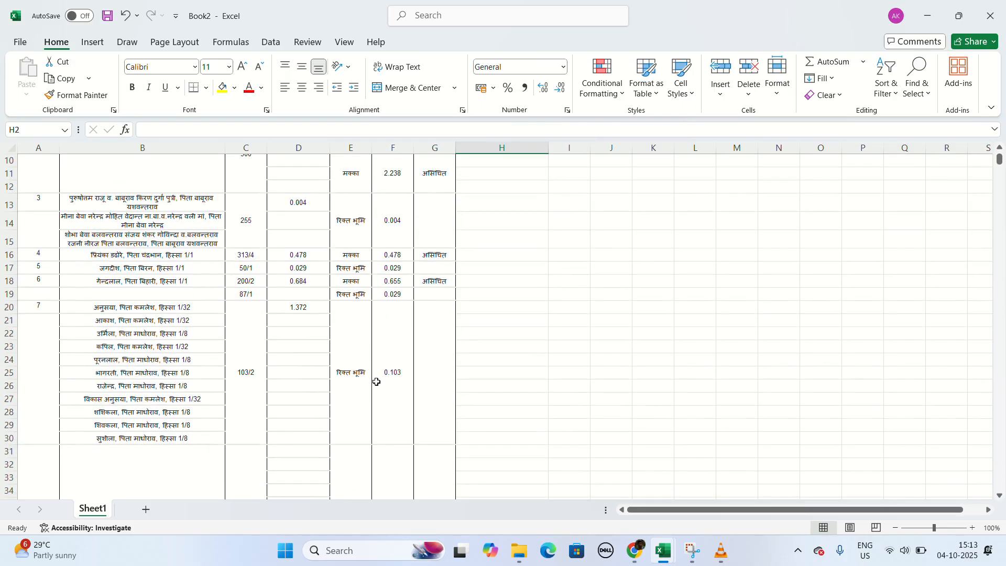
scroll(376, 382, down, 1)
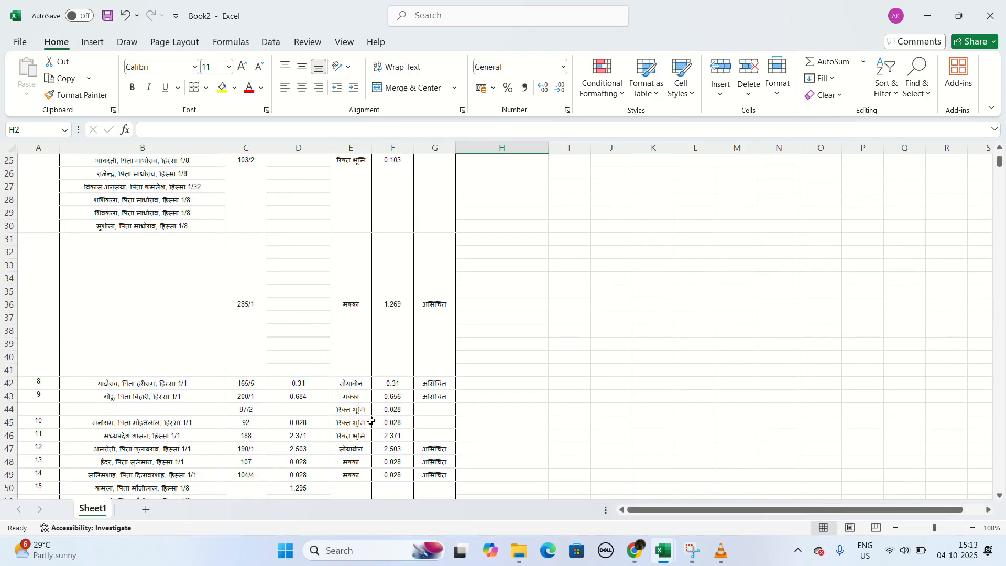
click(349, 386)
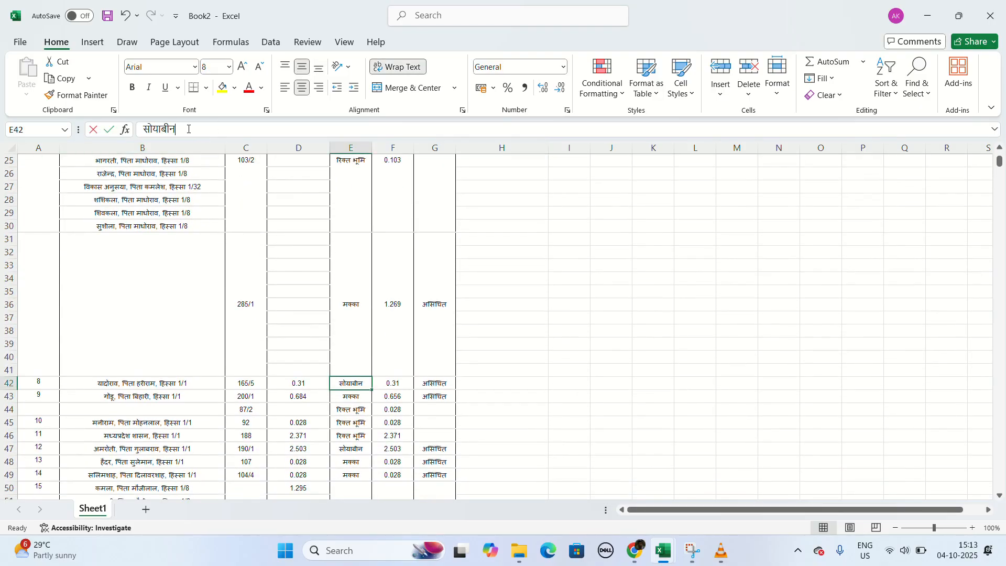
drag(176, 129, 143, 130)
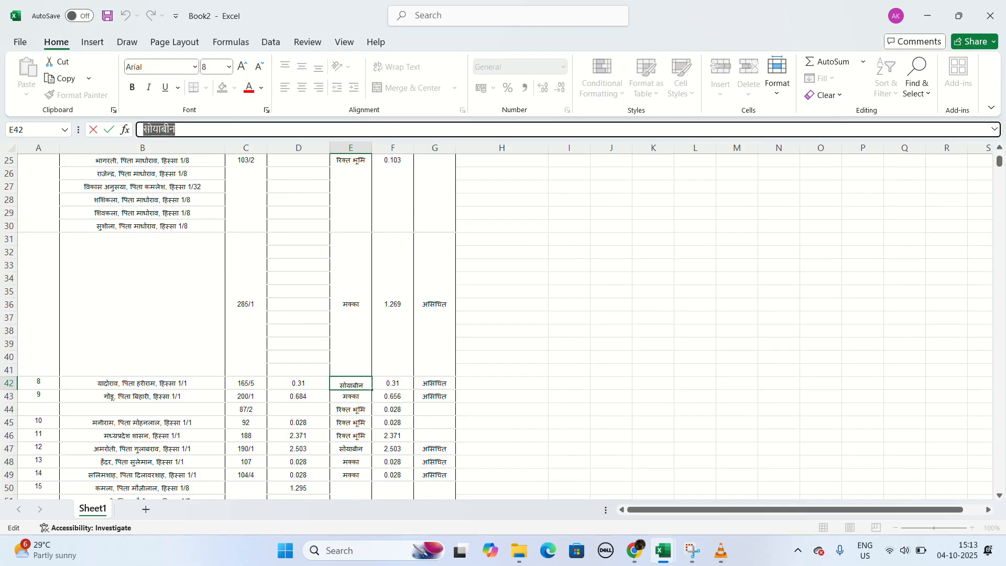
key(ctrl+c)
scroll(403, 221, up, 8)
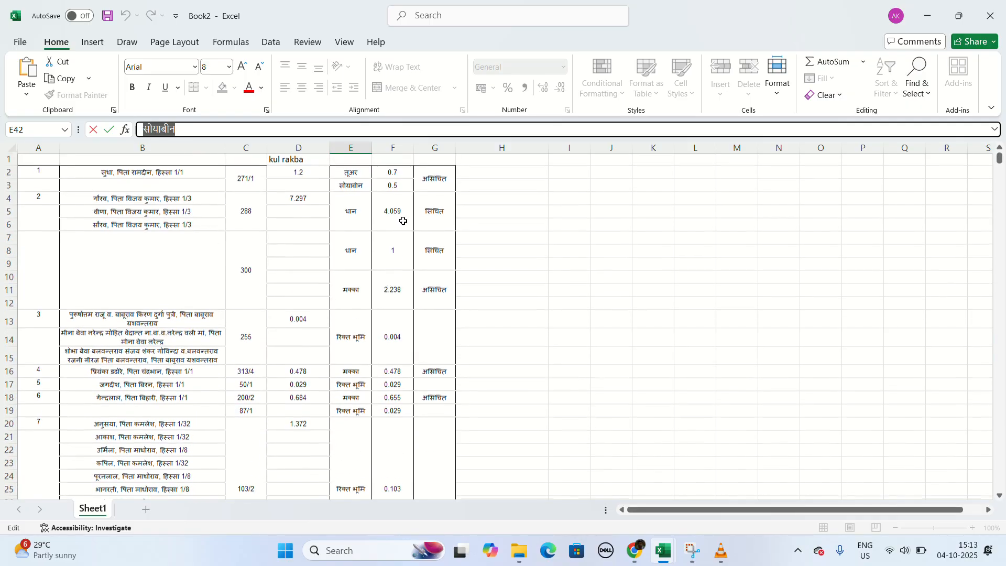
click(481, 176)
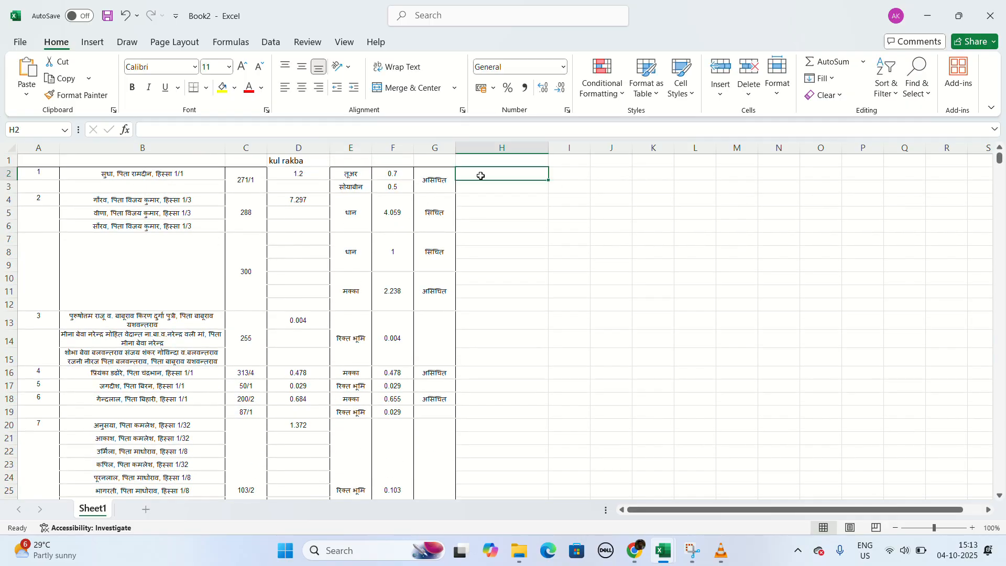
text(=i)
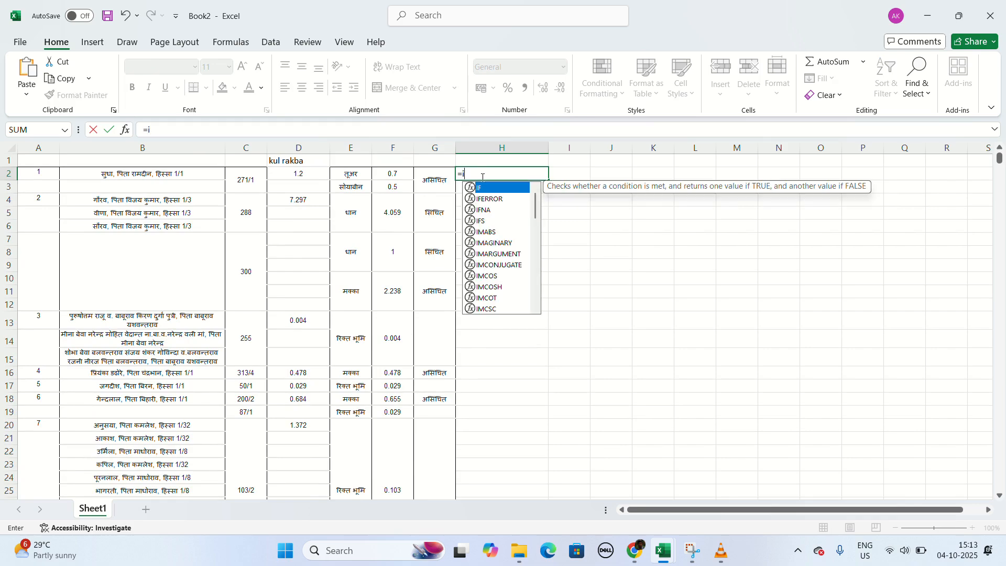
text(f)
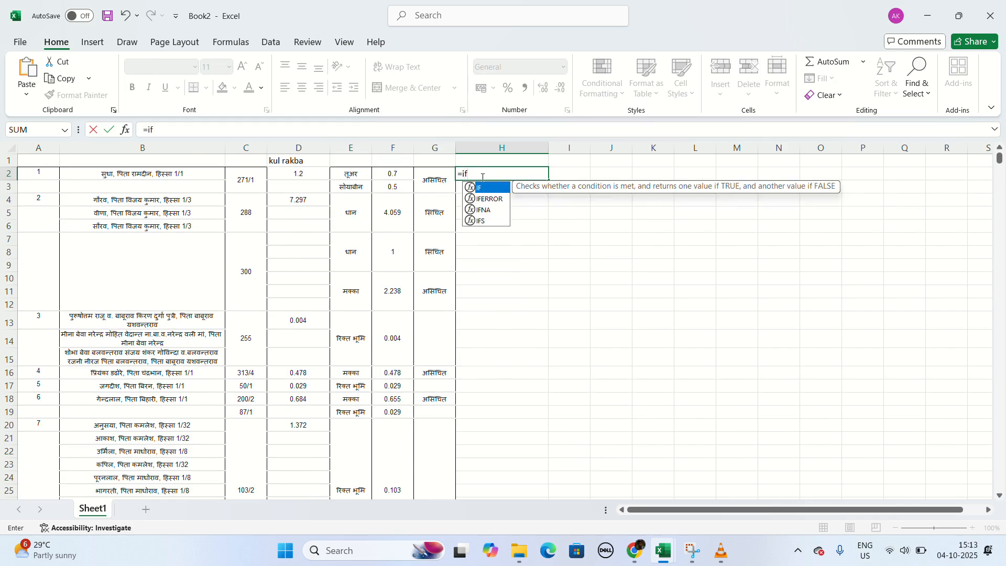
key(Tab)
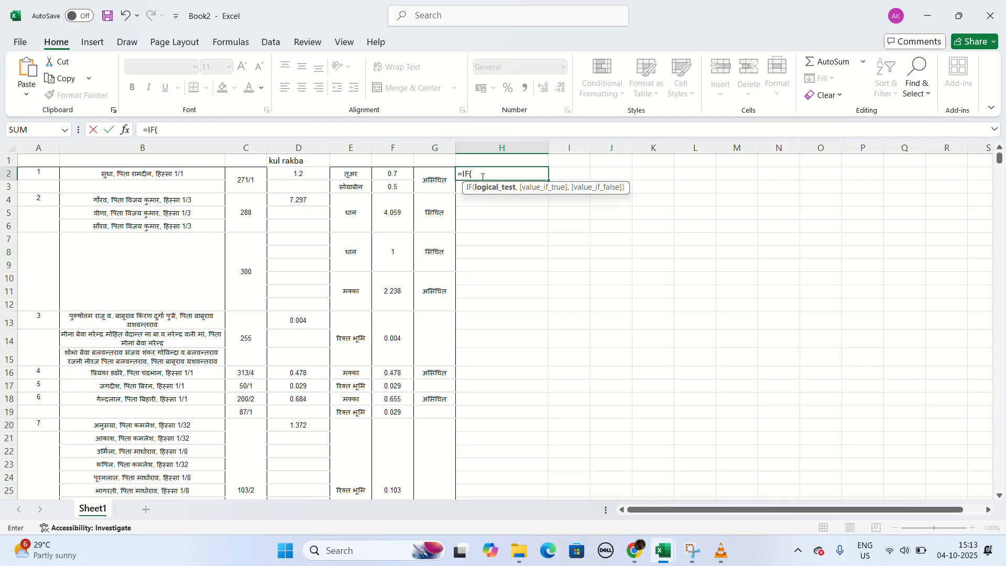
click(352, 175)
click(348, 189)
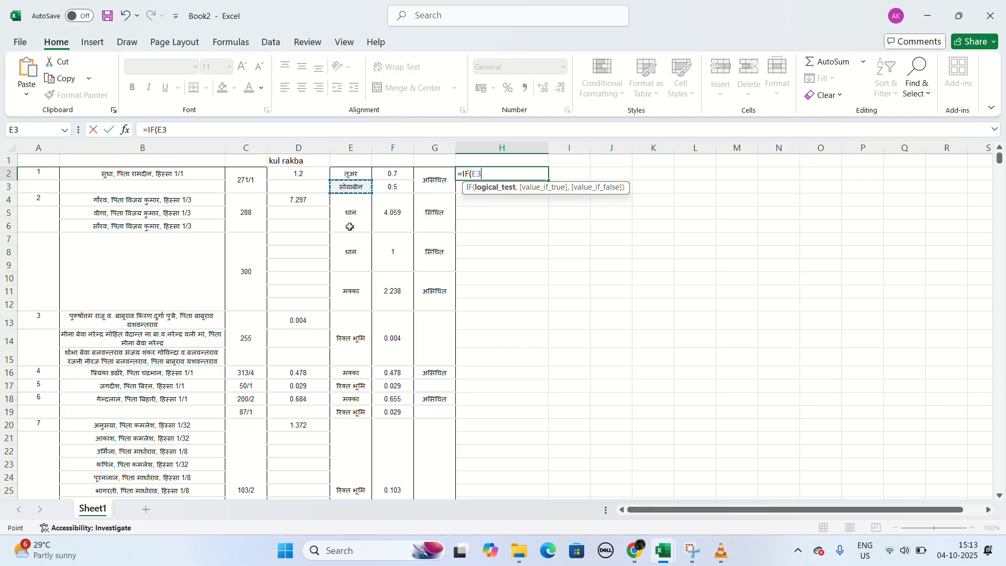
click(350, 225)
click(343, 257)
click(347, 292)
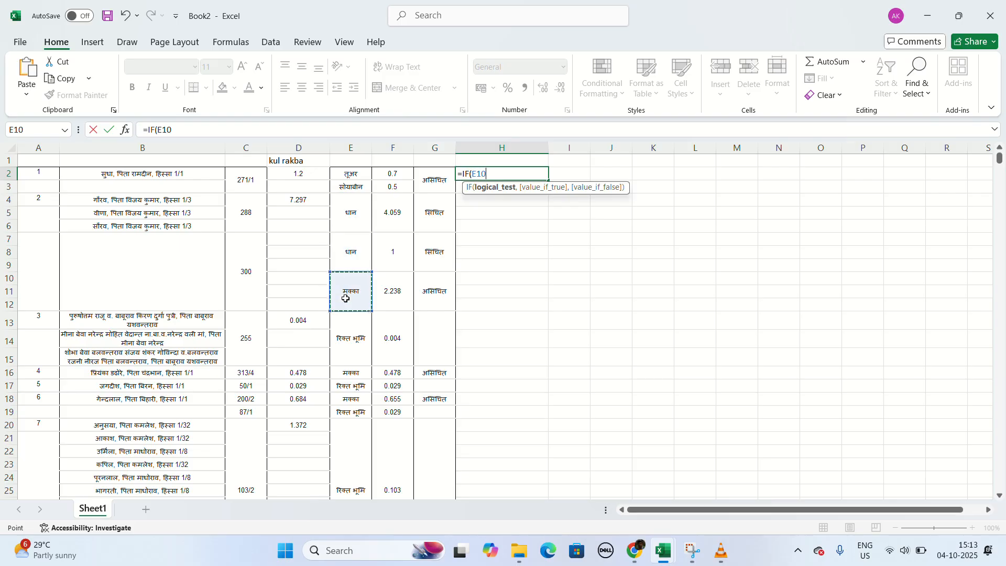
click(339, 320)
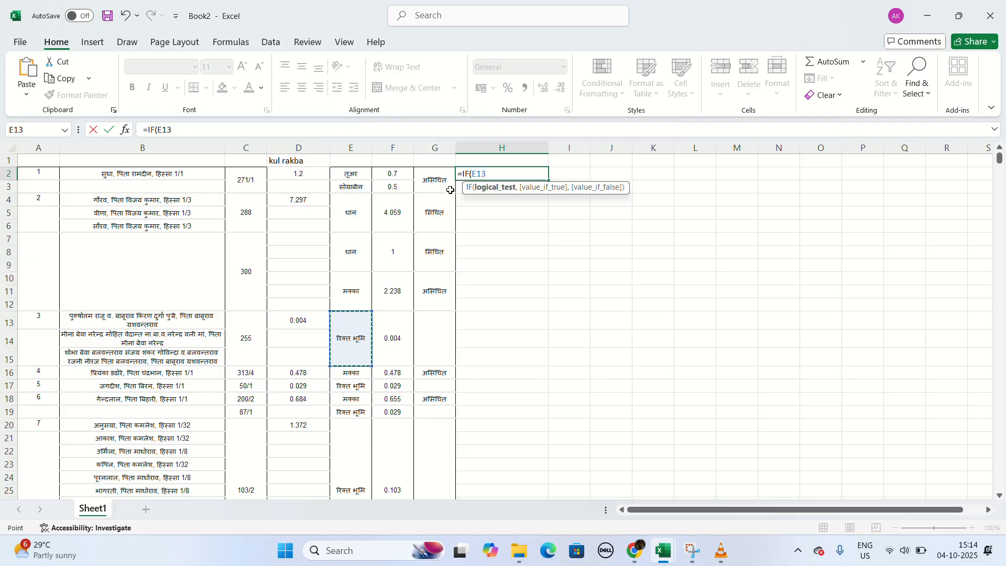
key(BackSpace)
key(BackSpace)
key(BackSpace)
key(BackSpace)
key(BackSpace)
key(BackSpace)
key(BackSpace)
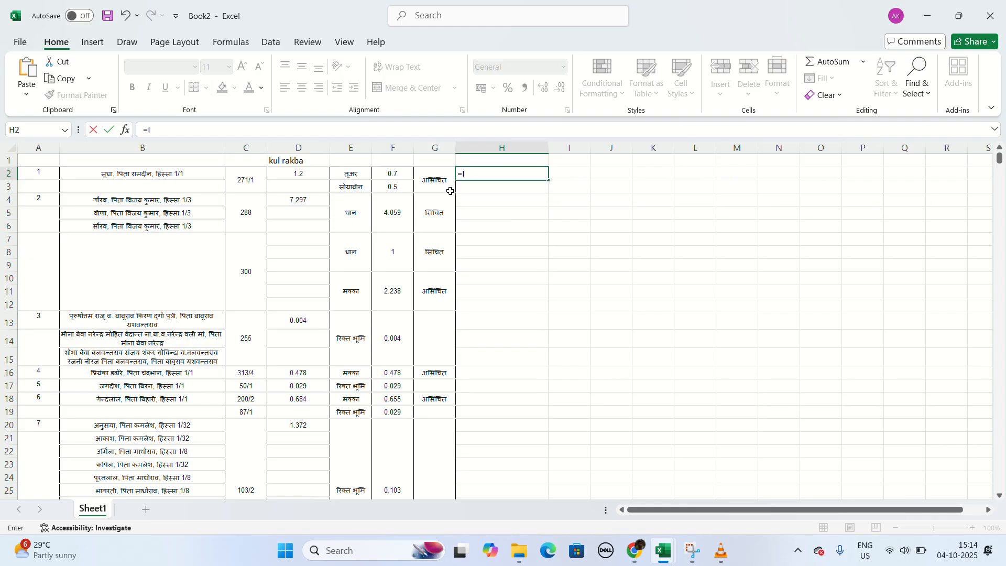
Step: Enter the formula =IF(E2="सोयाबीन",F2,0) in cell H2 and fill it down column H
text(=if)
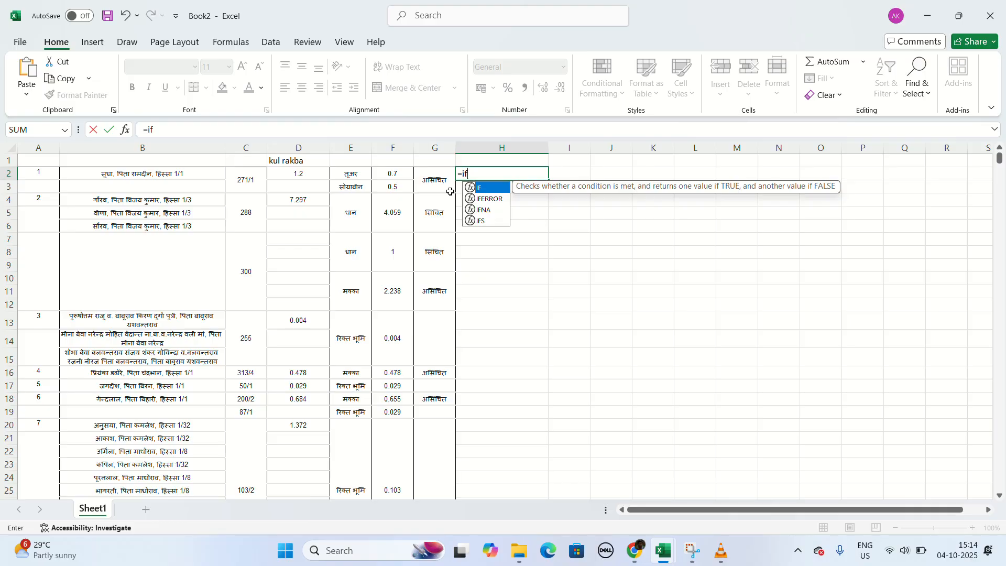
key(Tab)
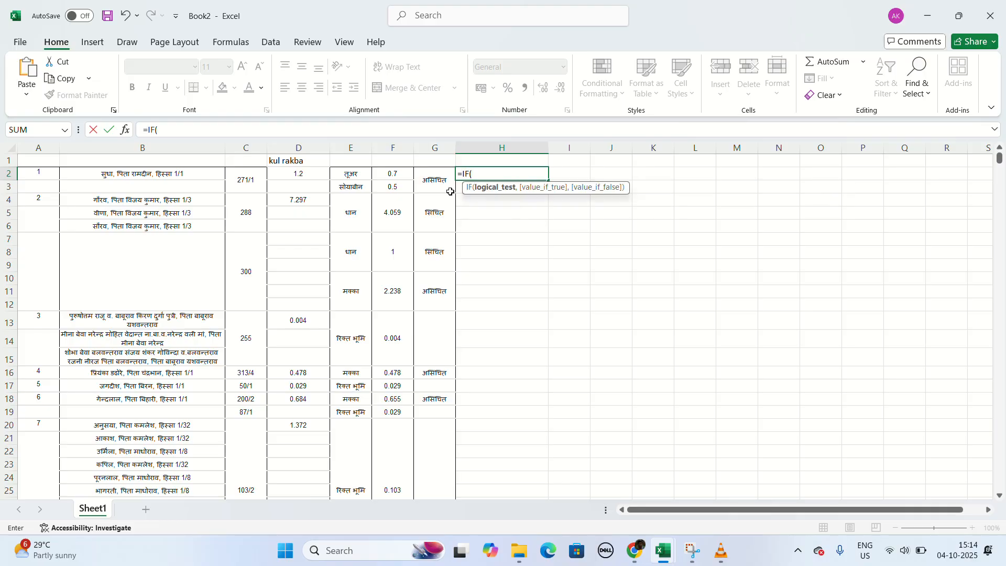
click(349, 175)
text(=)
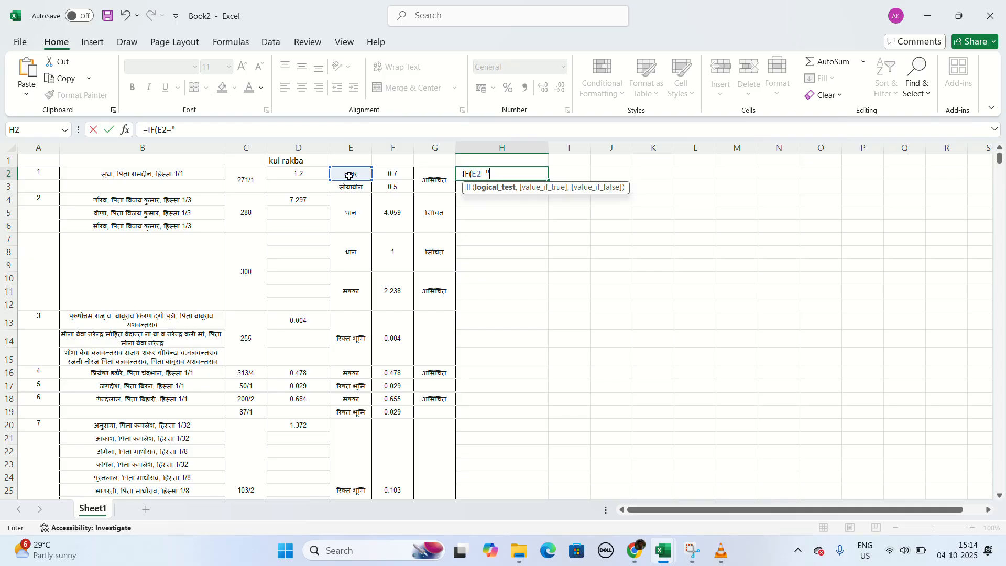
text(")
key(ctrl+v)
text(,)
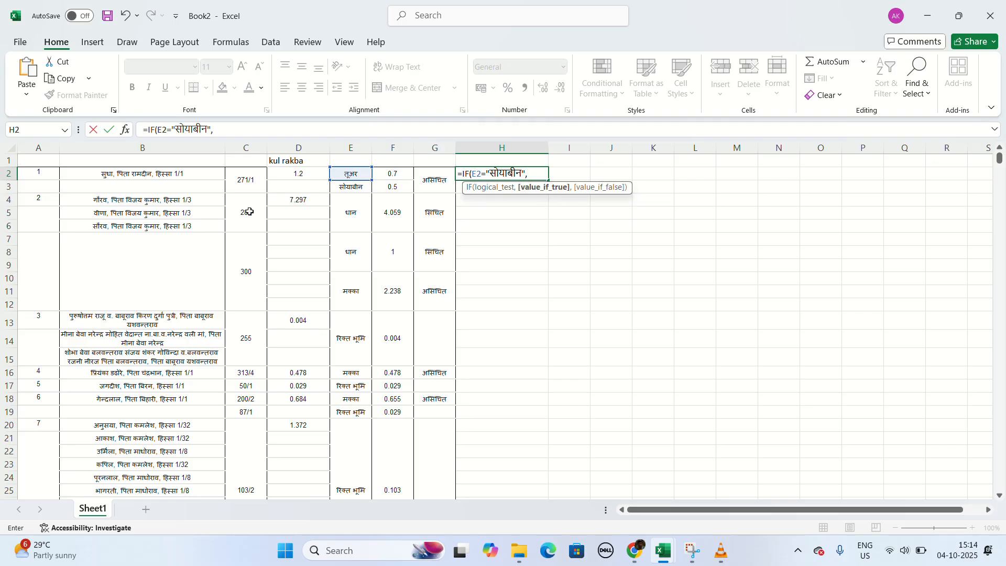
click(387, 175)
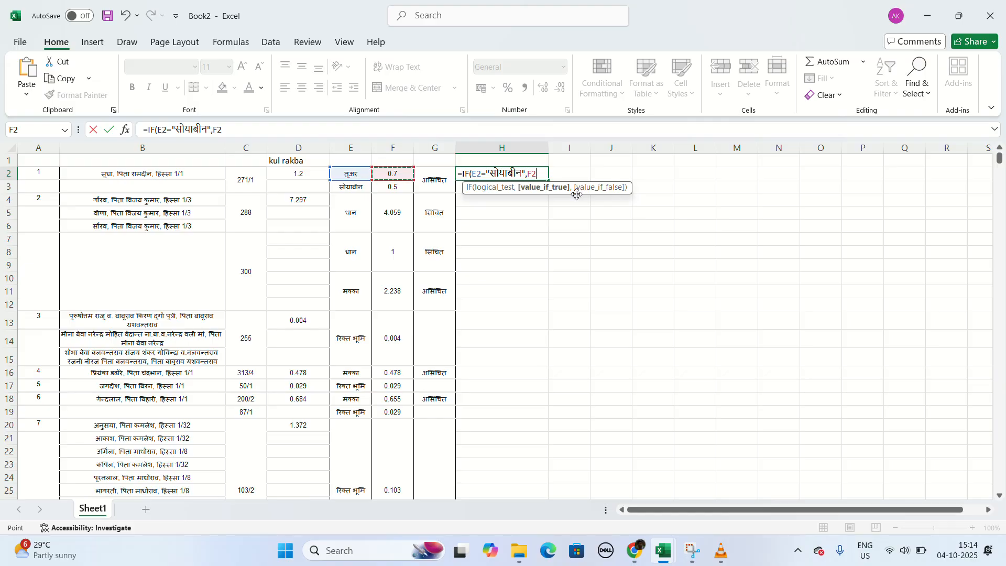
text(,0)
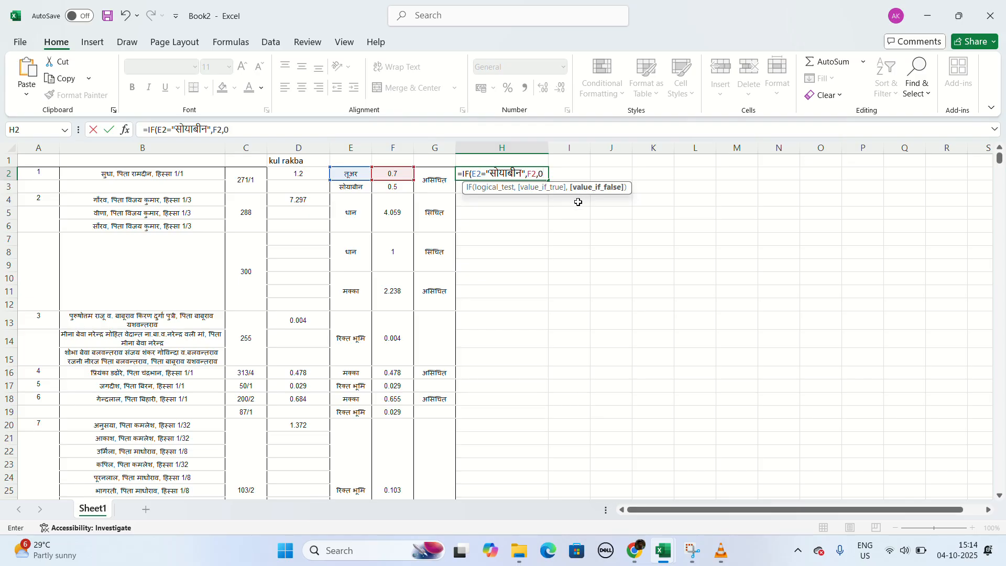
key(Return)
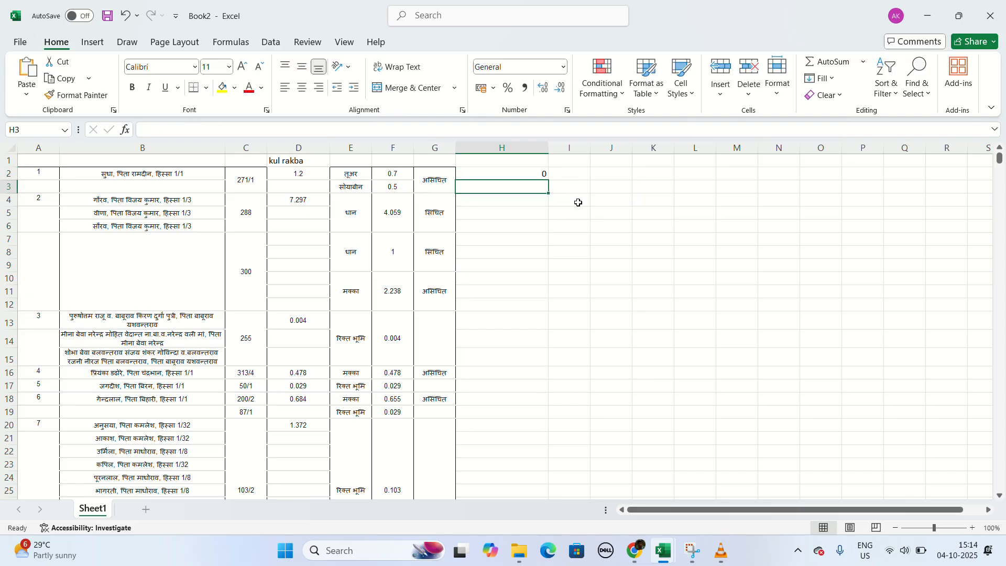
click(529, 175)
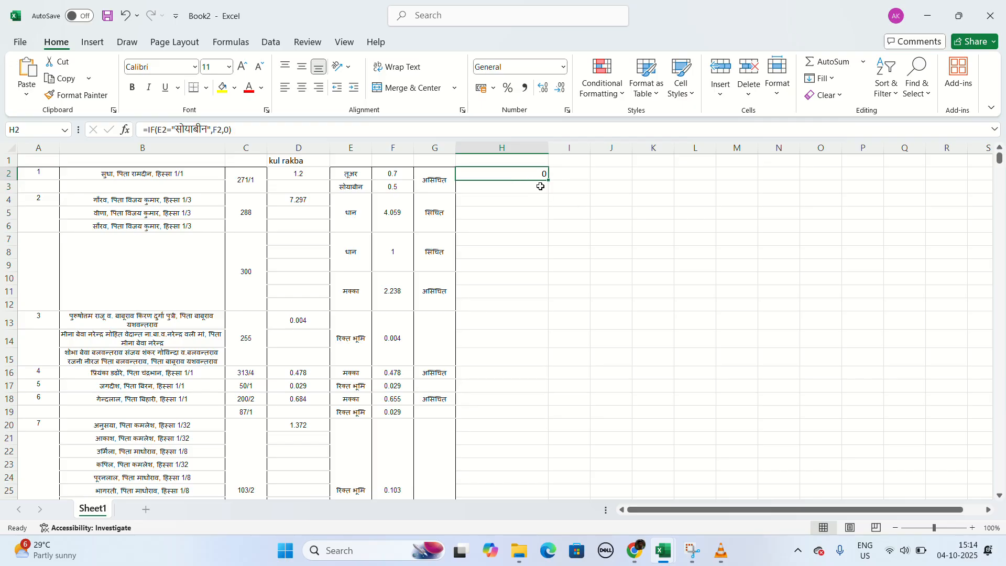
double_click(548, 179)
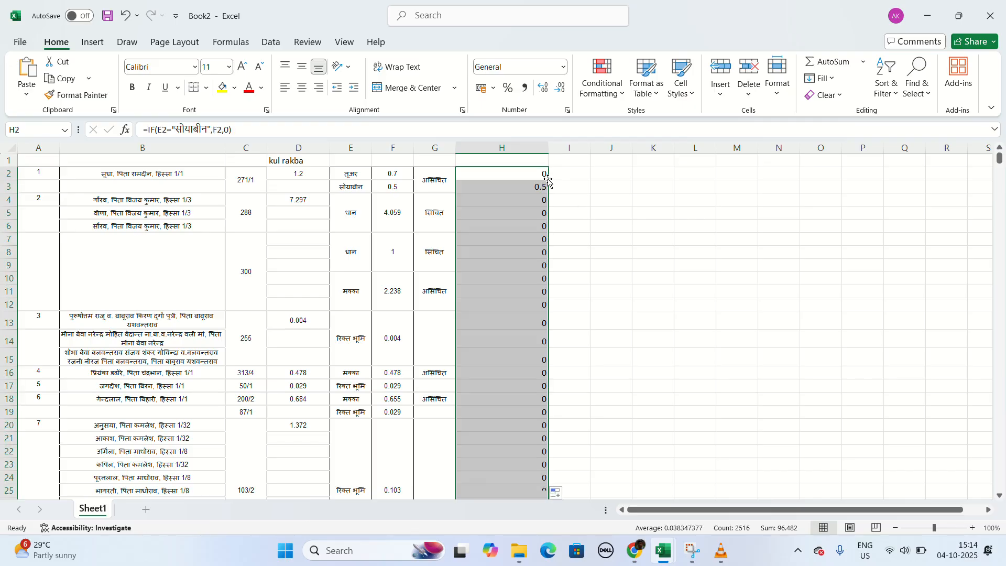
Step: Check the column H results against the crop names and areas in rows 3, 4 and 42
click(363, 188)
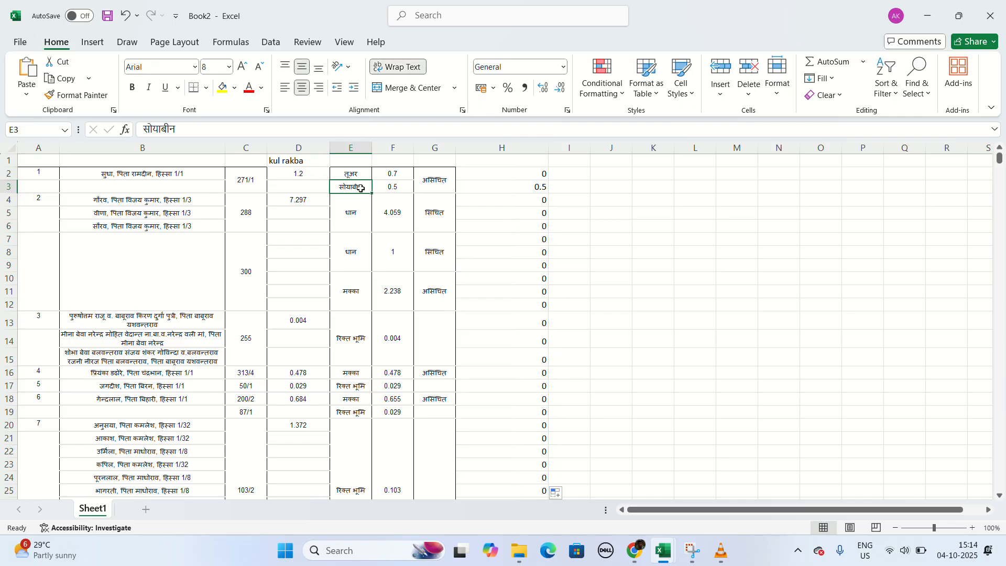
click(394, 188)
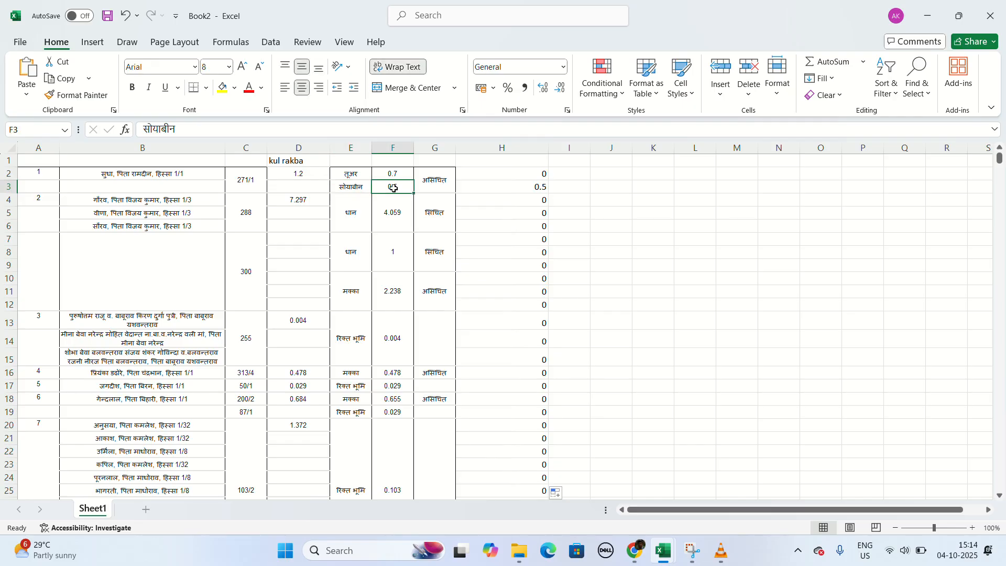
click(526, 189)
click(361, 215)
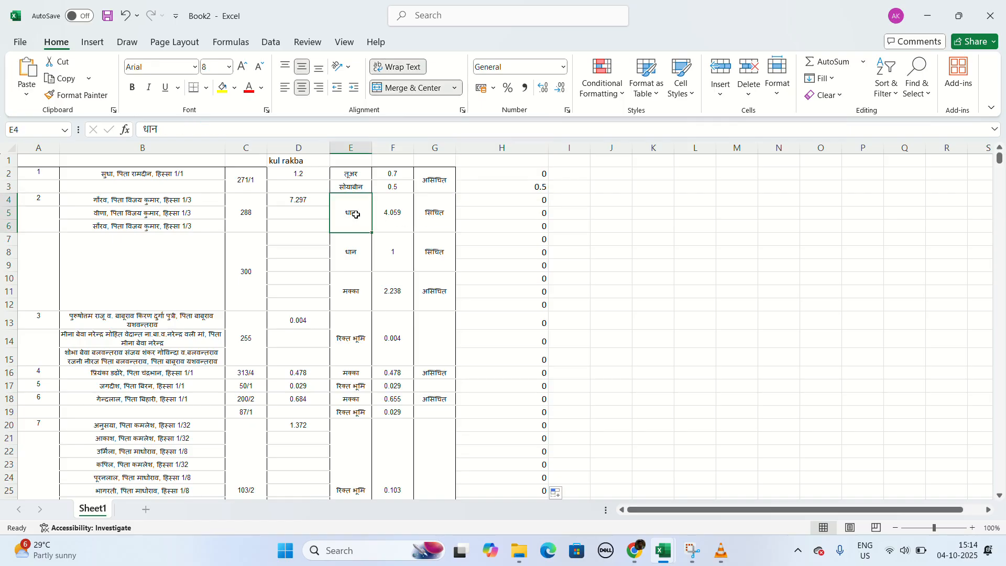
click(540, 200)
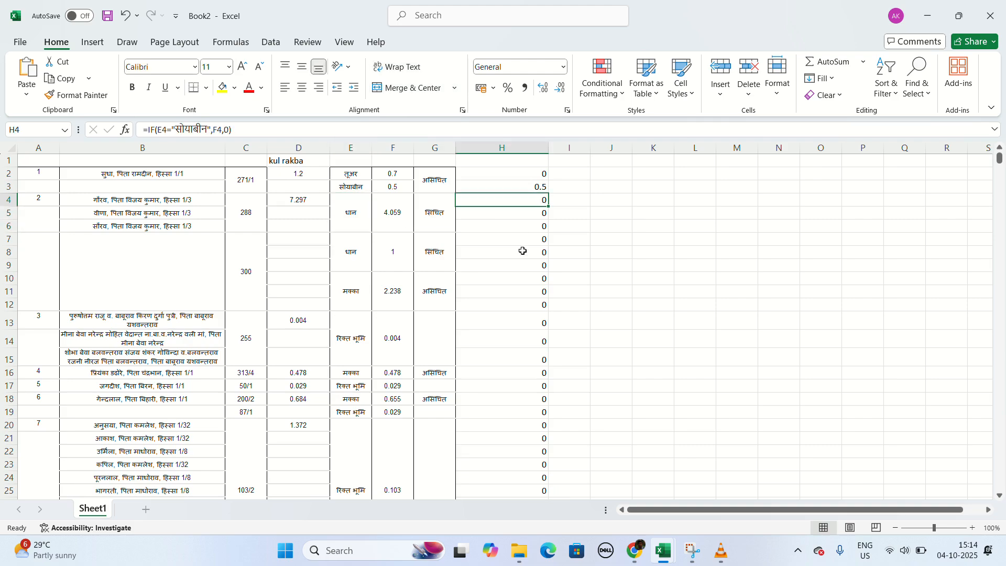
scroll(524, 251, down, 10)
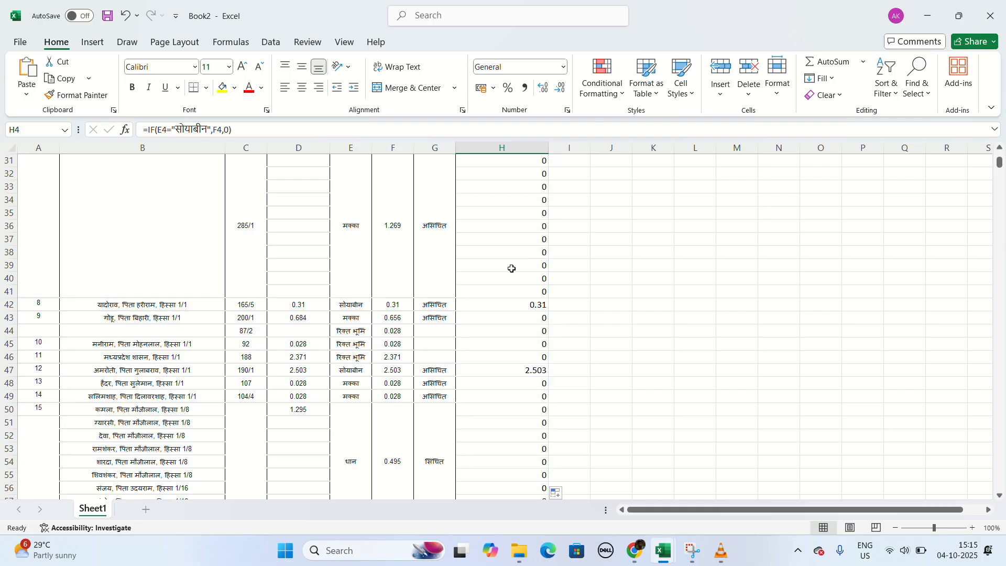
click(360, 301)
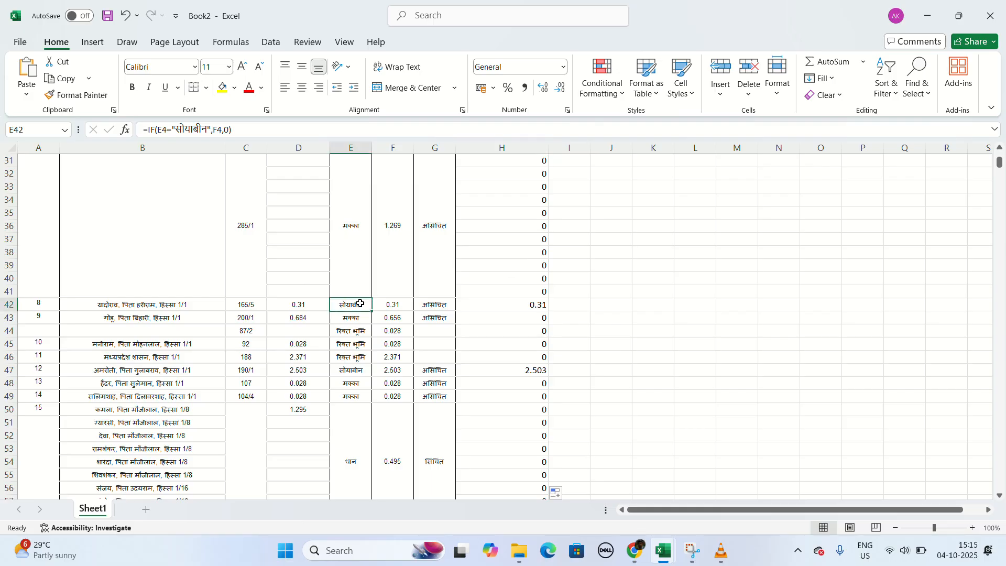
Step: Compare the column H results in rows 42 and 43 with the crop names in column E
click(540, 305)
click(346, 320)
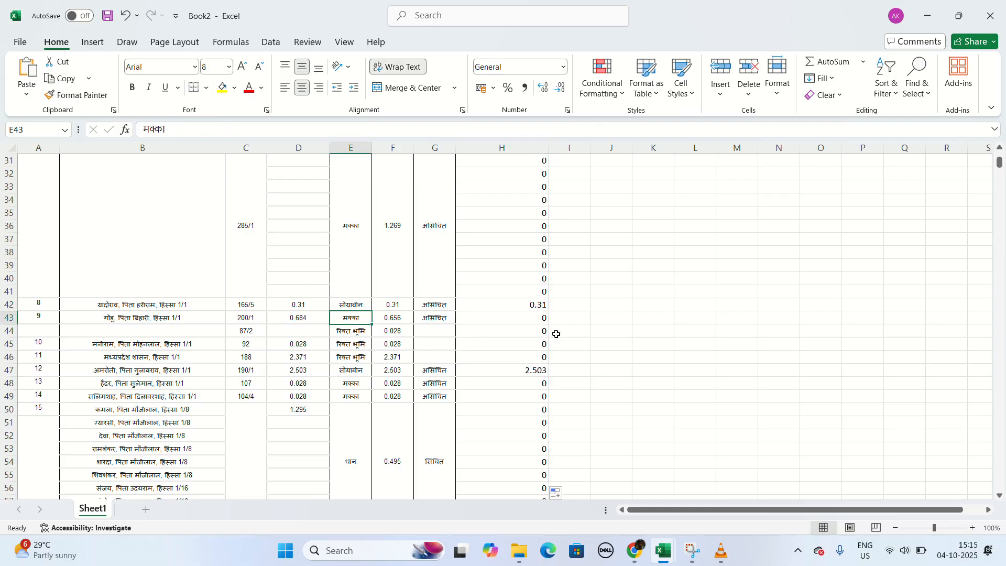
click(546, 321)
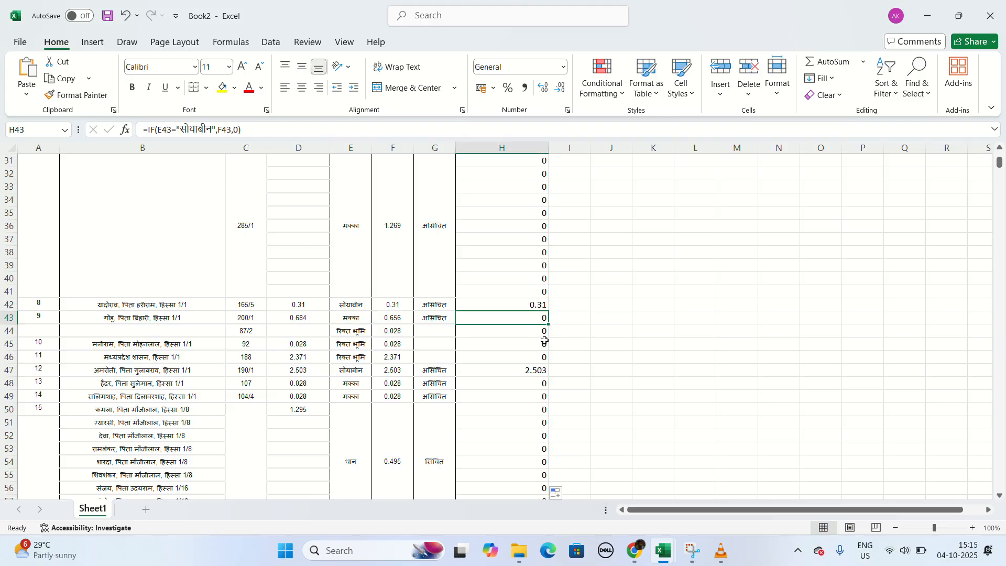
Step: Replace the formulas in column H with their values, then spot-check cells H4 and H9
scroll(545, 341, up, 10)
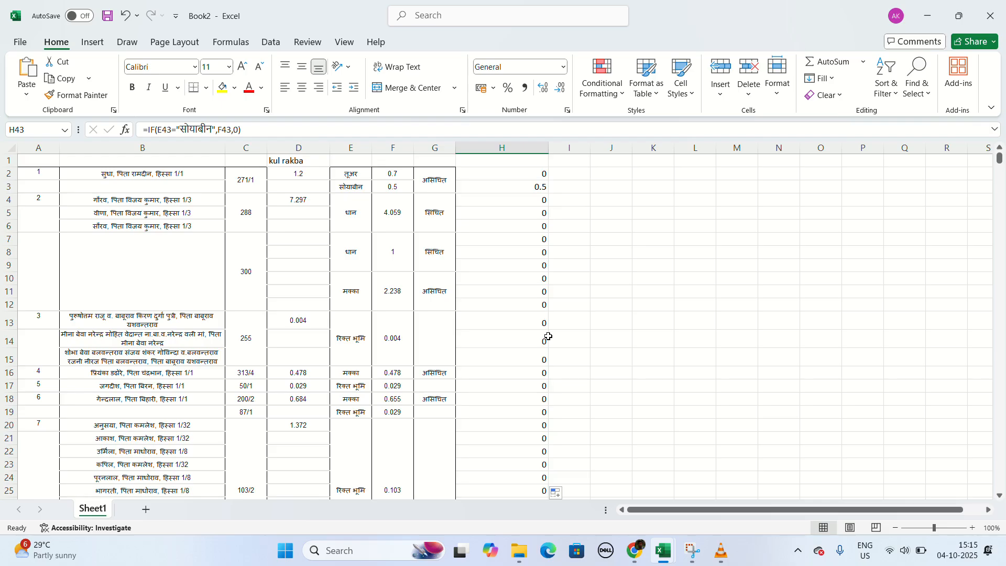
click(515, 150)
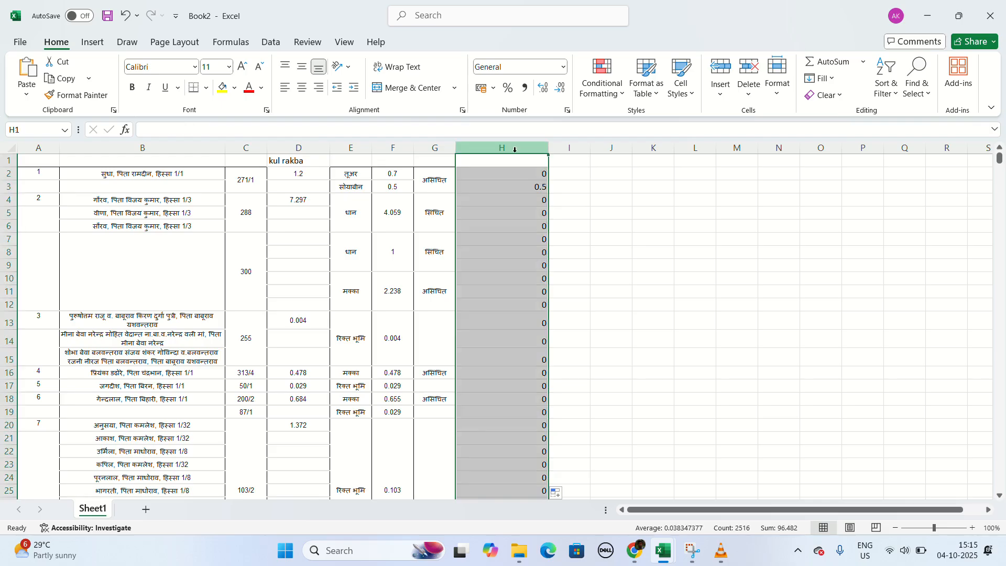
key(ctrl+c)
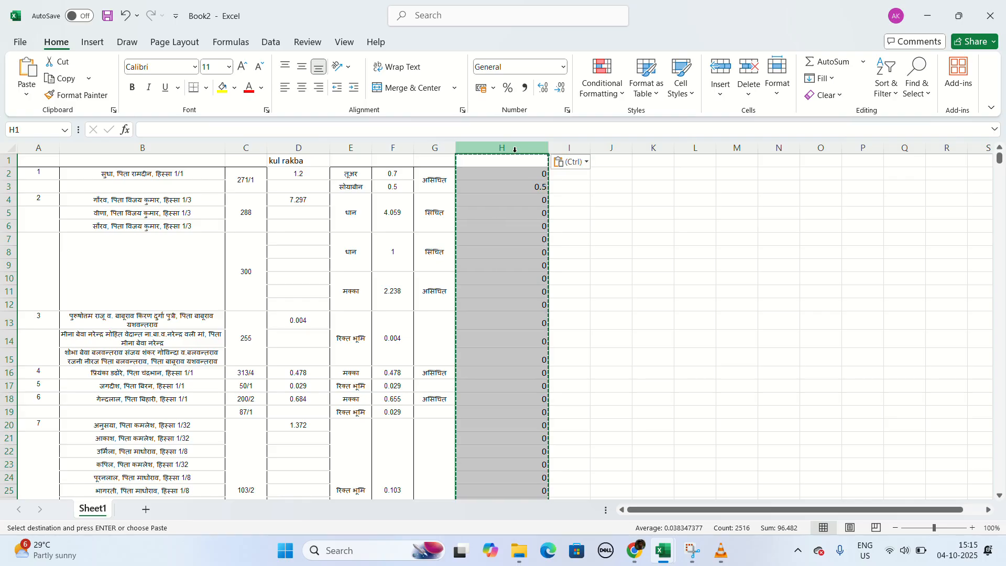
click(682, 249)
click(521, 151)
key(ctrl+alt+v)
key(v)
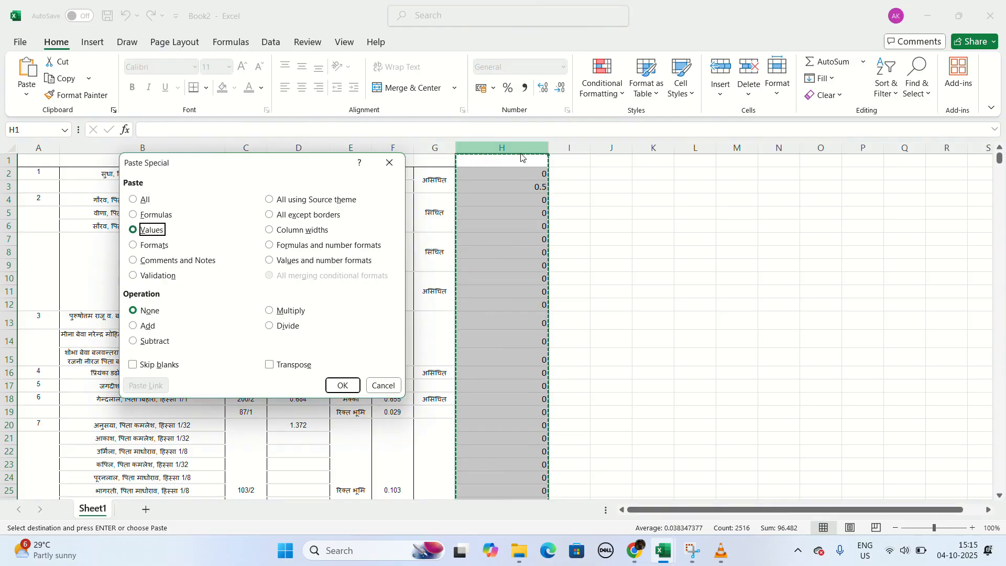
key(Return)
click(544, 198)
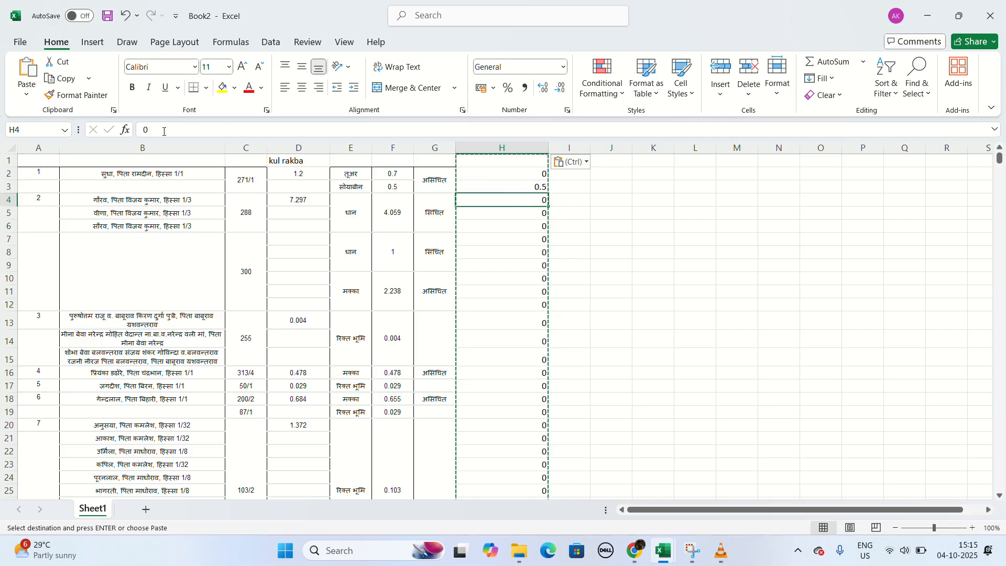
click(520, 262)
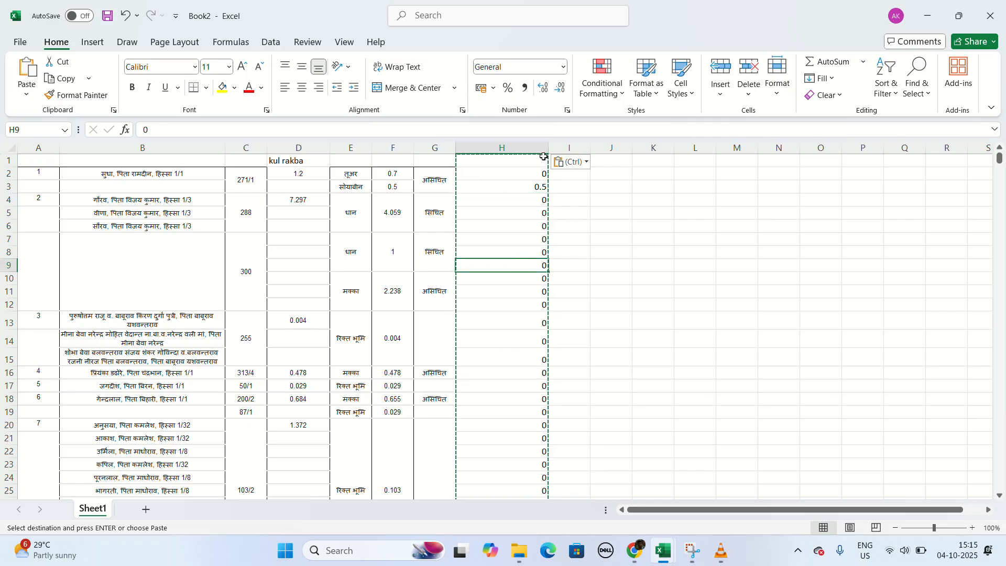
Step: Narrow column H to fit its values and widen the empty column I beside it
drag(553, 153, 491, 157)
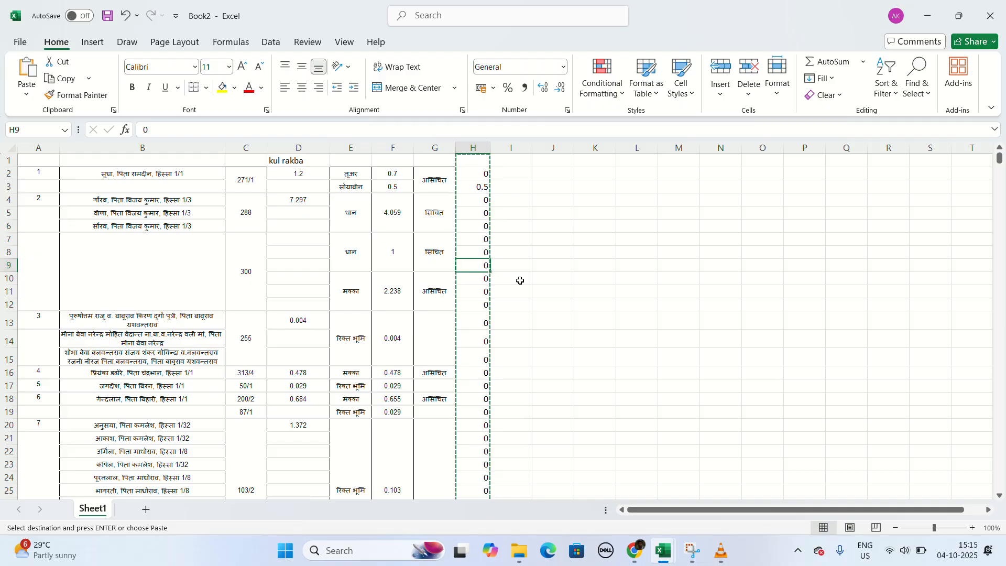
scroll(520, 281, down, 14)
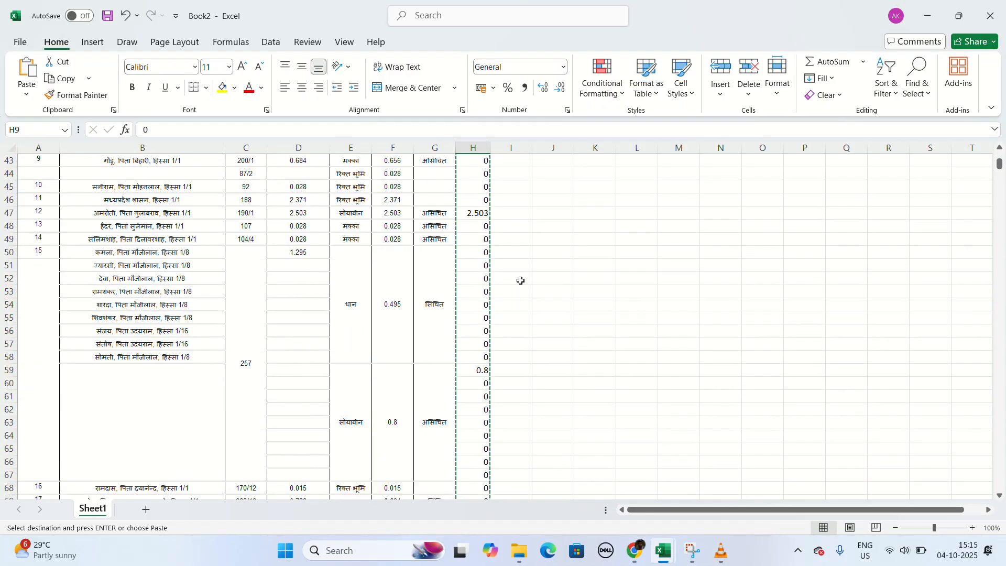
scroll(521, 281, down, 4)
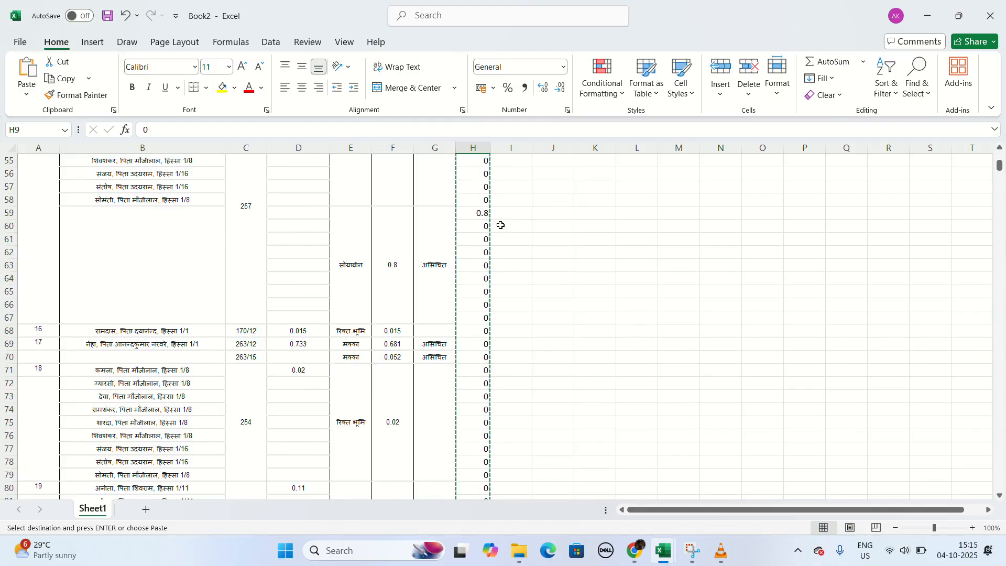
key(ctrl+End)
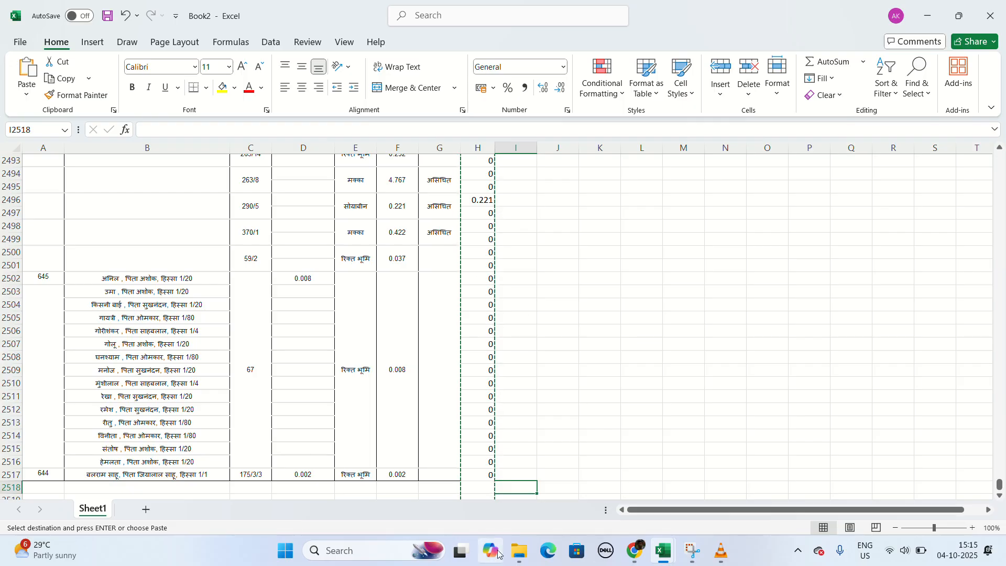
drag(537, 148, 573, 150)
Step: Enter the formula =IF(A2518="",H2517+I2518,H2517) in cell I2517, beside the last data row
click(523, 476)
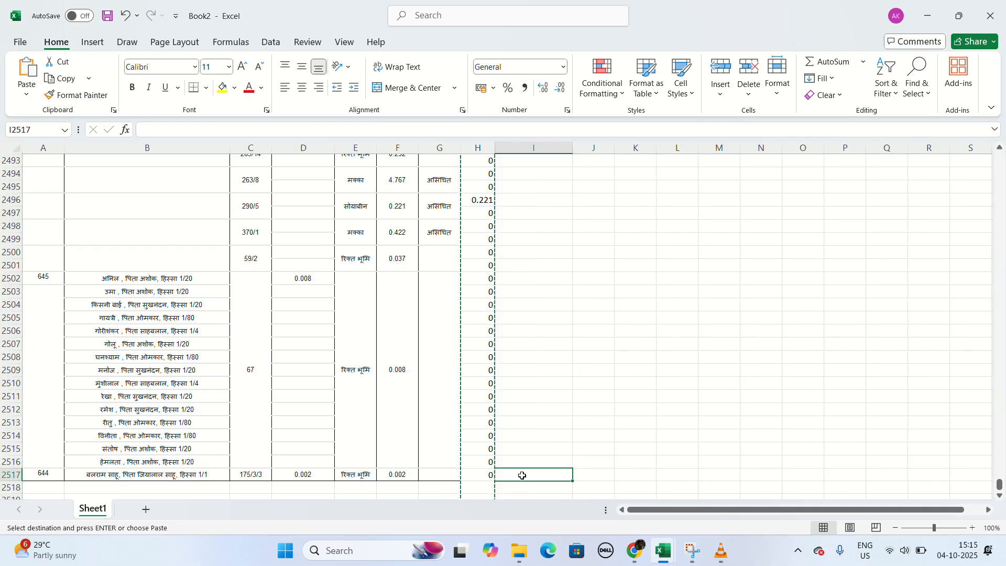
text(=i)
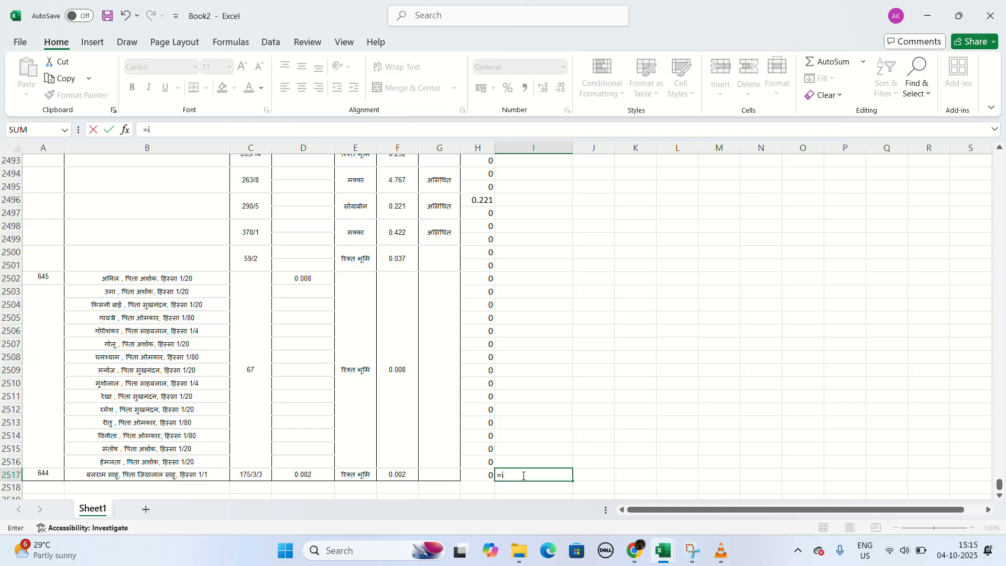
text(f)
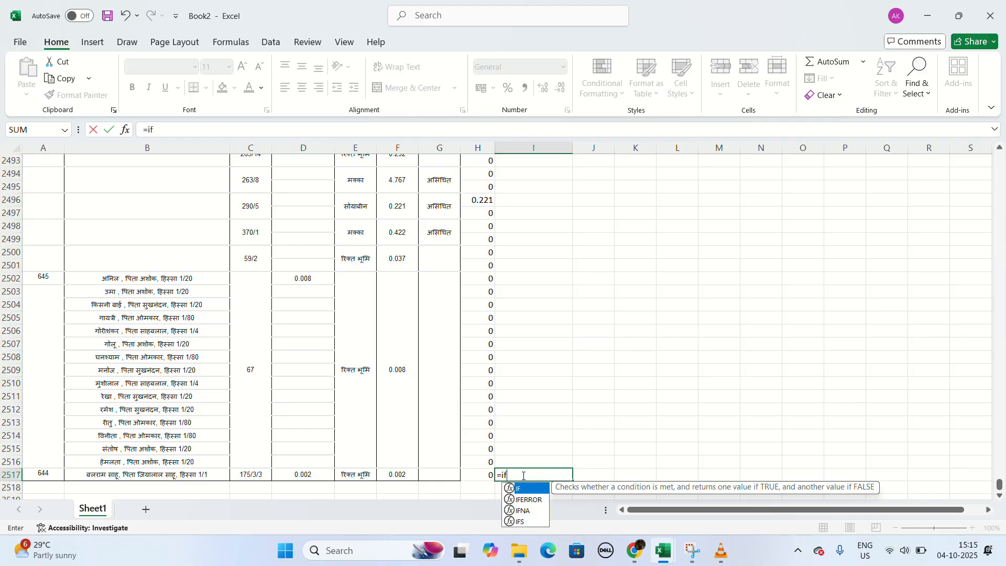
key(Escape)
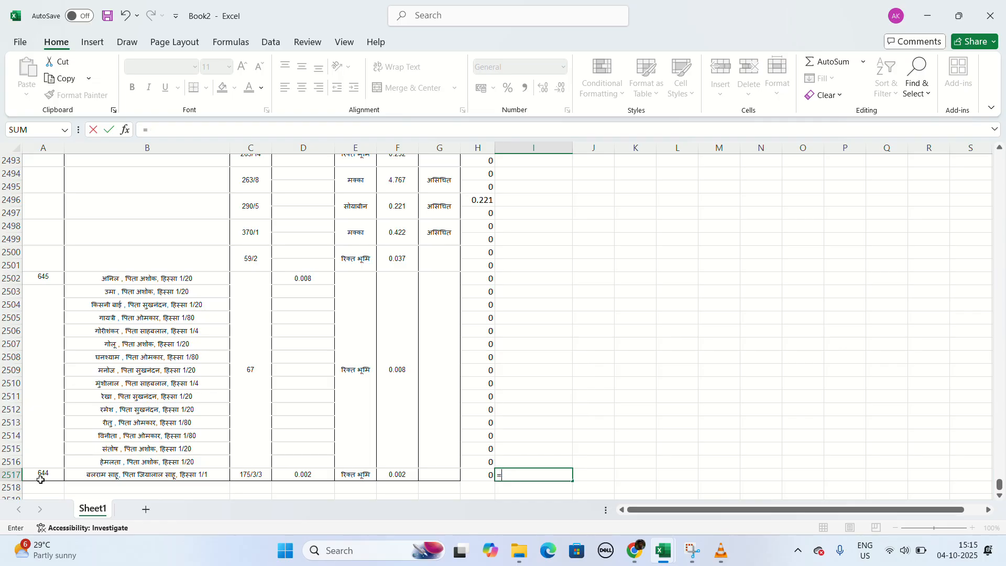
text(I)
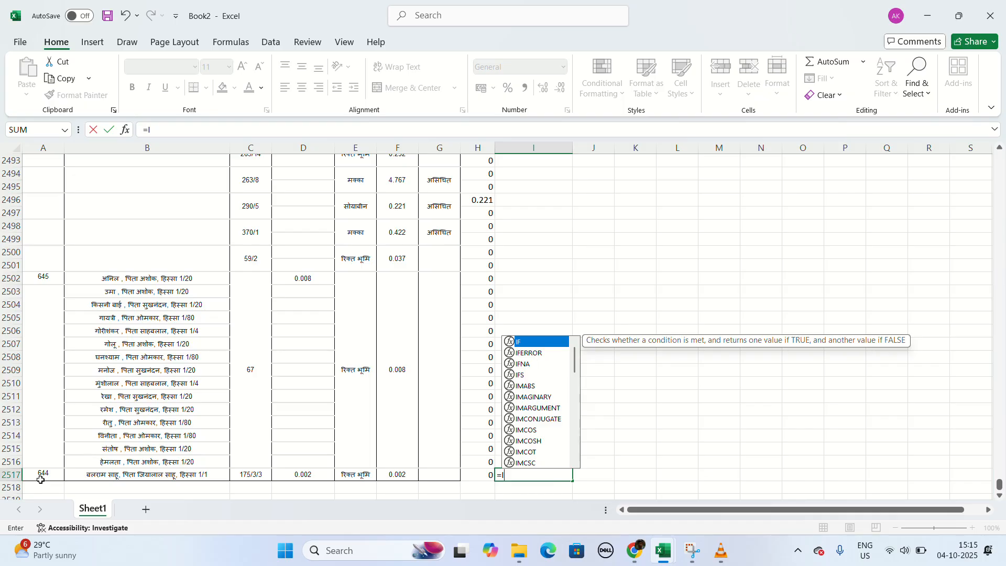
text(F()
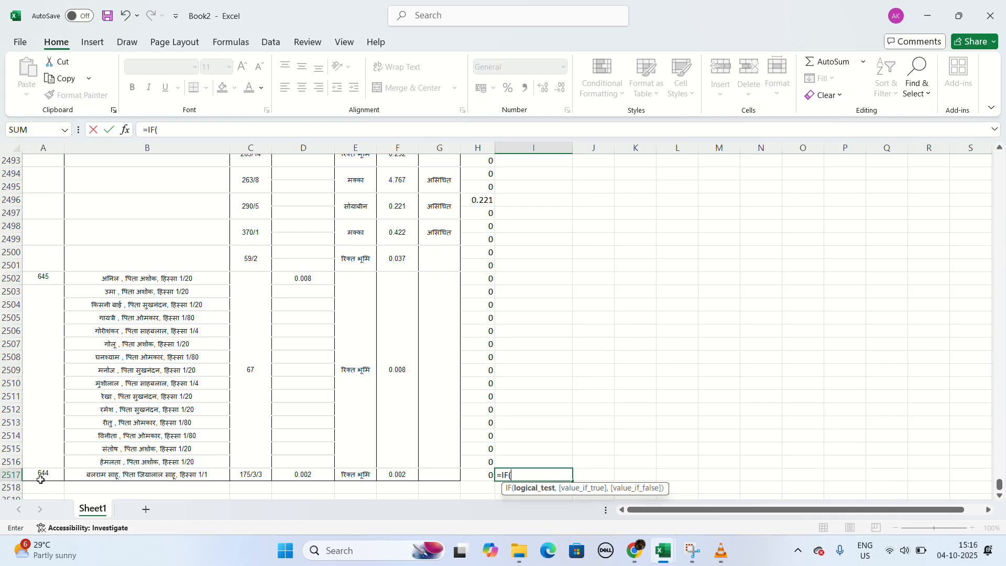
click(43, 487)
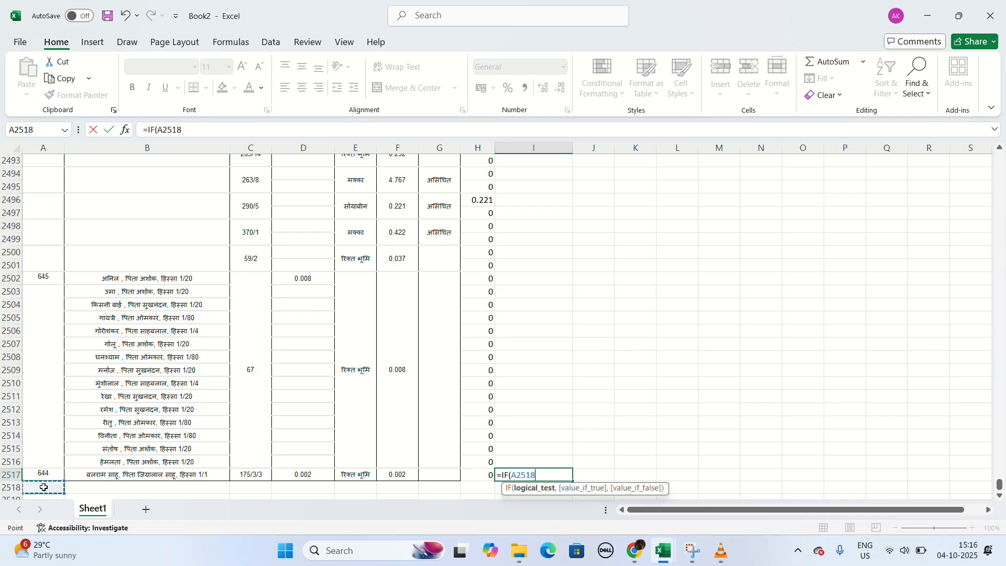
text(=)
text(,)
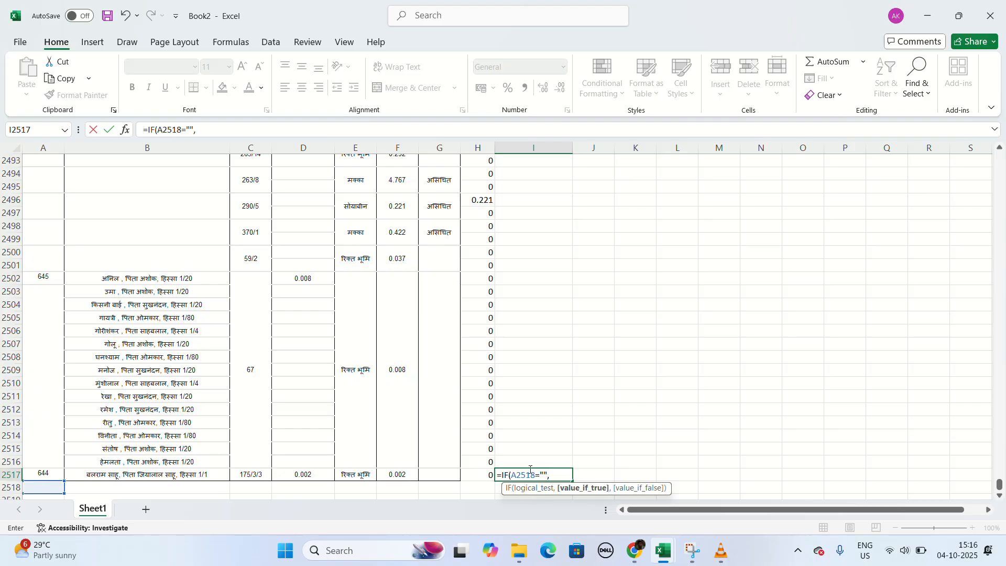
click(477, 475)
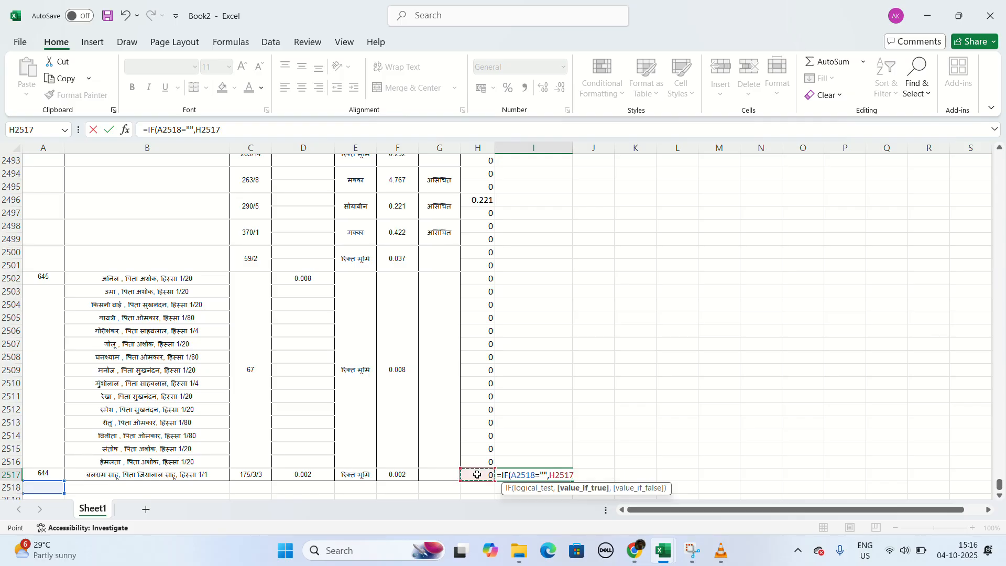
text(+)
click(498, 491)
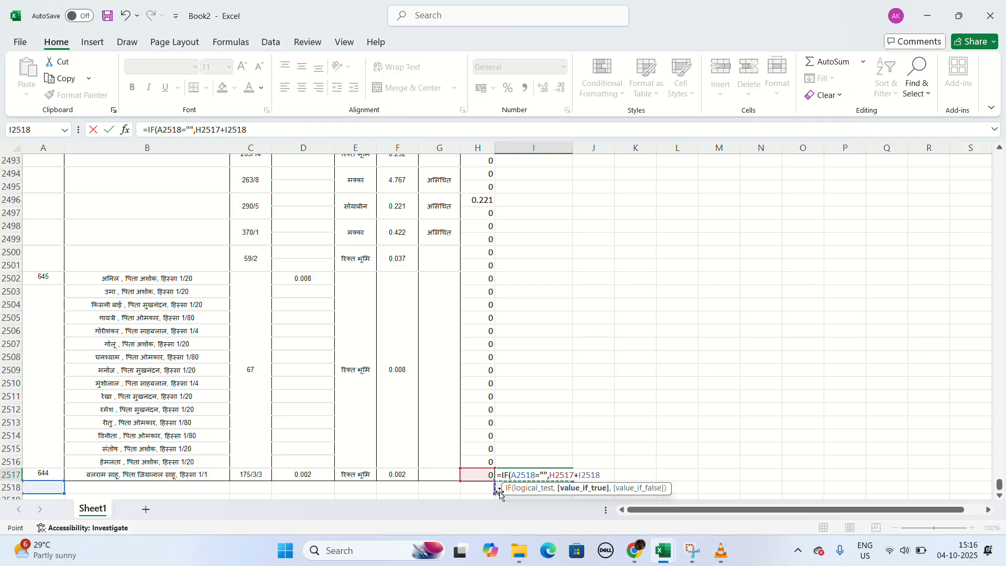
text(,)
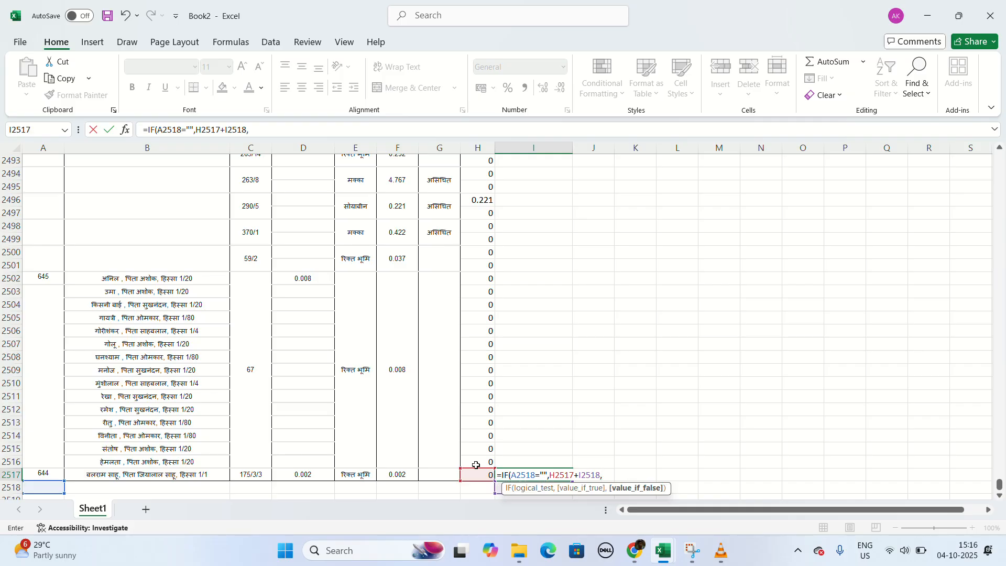
click(485, 472)
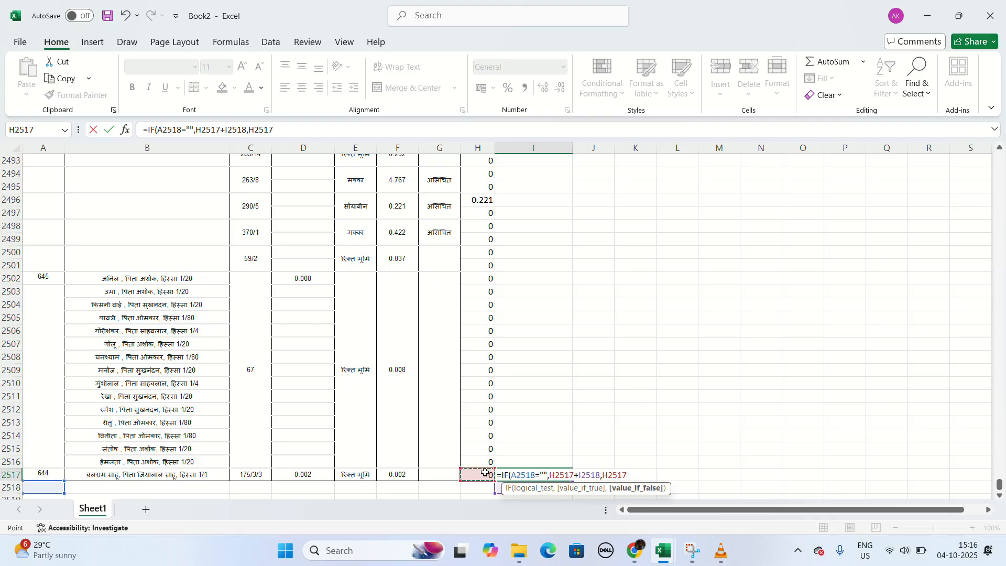
key(Return)
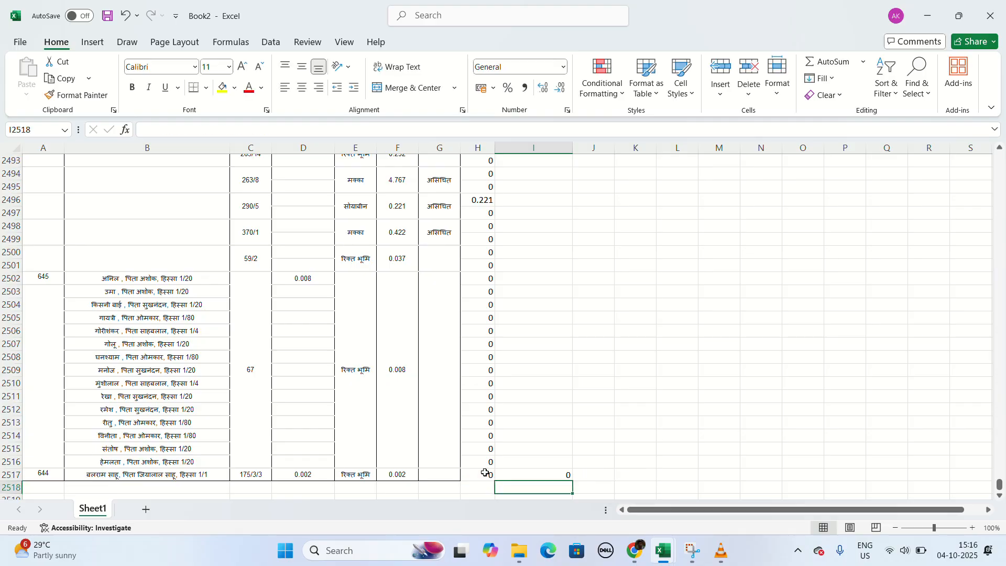
Step: Fill the I2517 formula upward through column I to row 2 and check the formula in I2
click(547, 478)
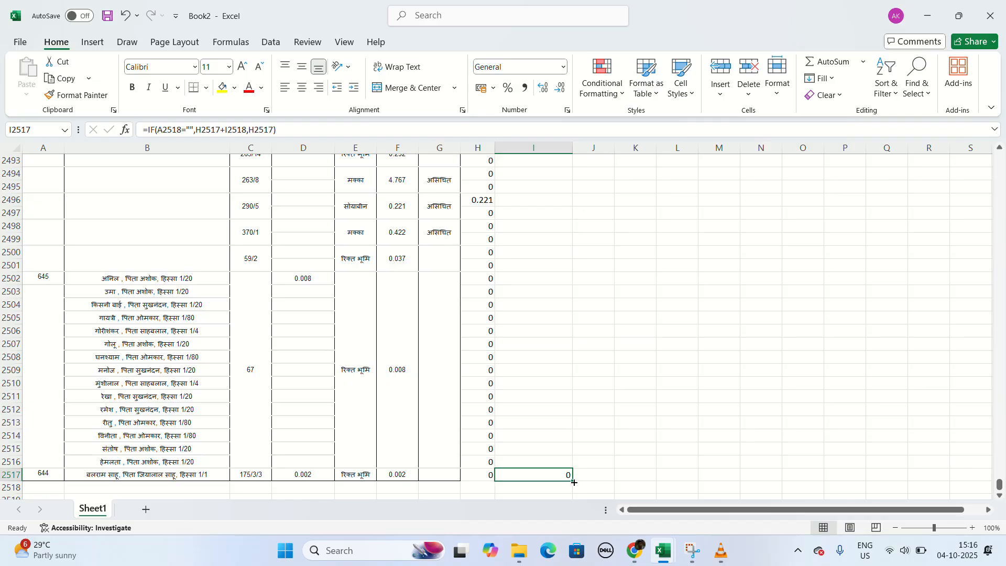
drag(572, 480, 612, 173)
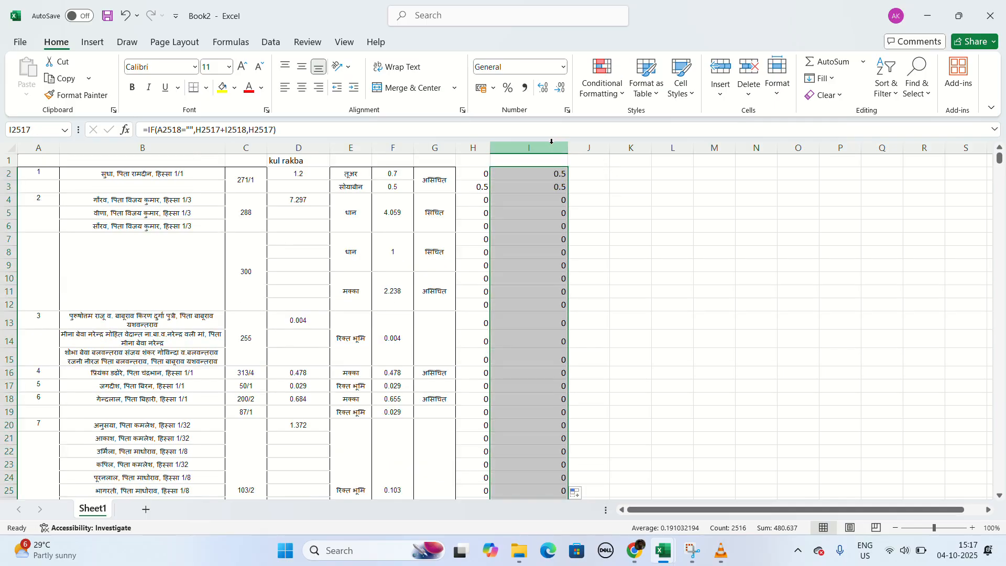
click(548, 149)
click(626, 236)
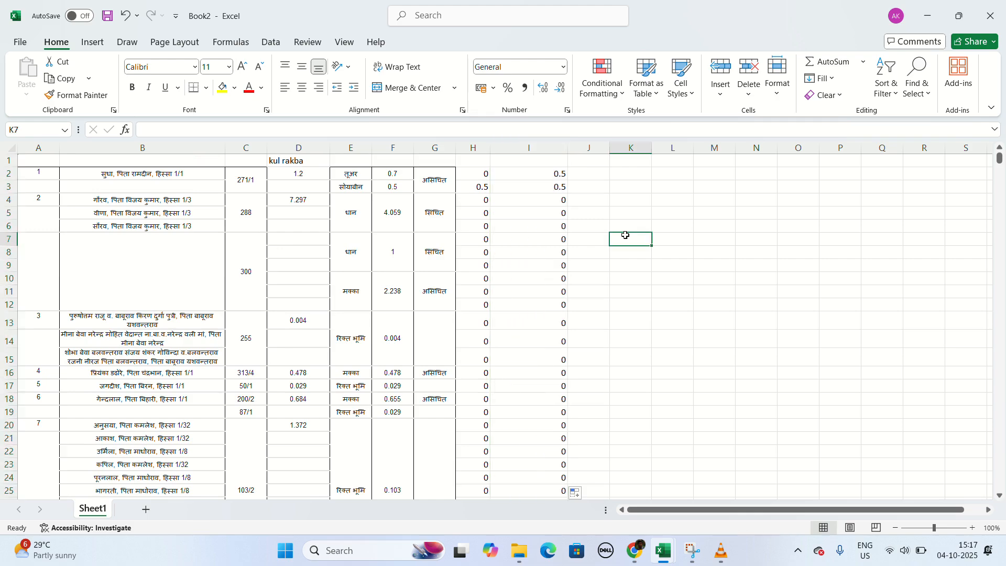
click(546, 175)
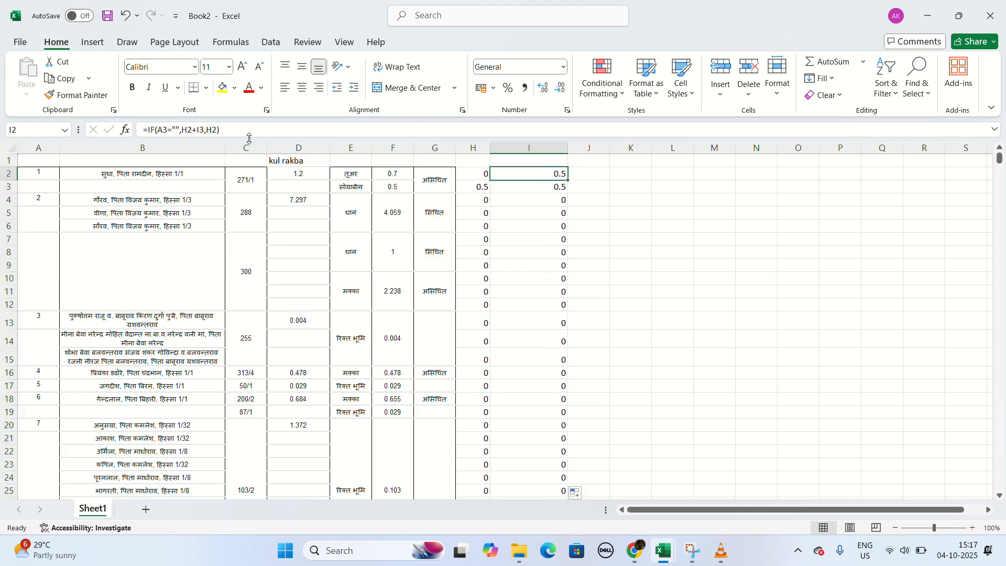
Step: Replace the formulas in column I with their values and narrow the column
click(538, 144)
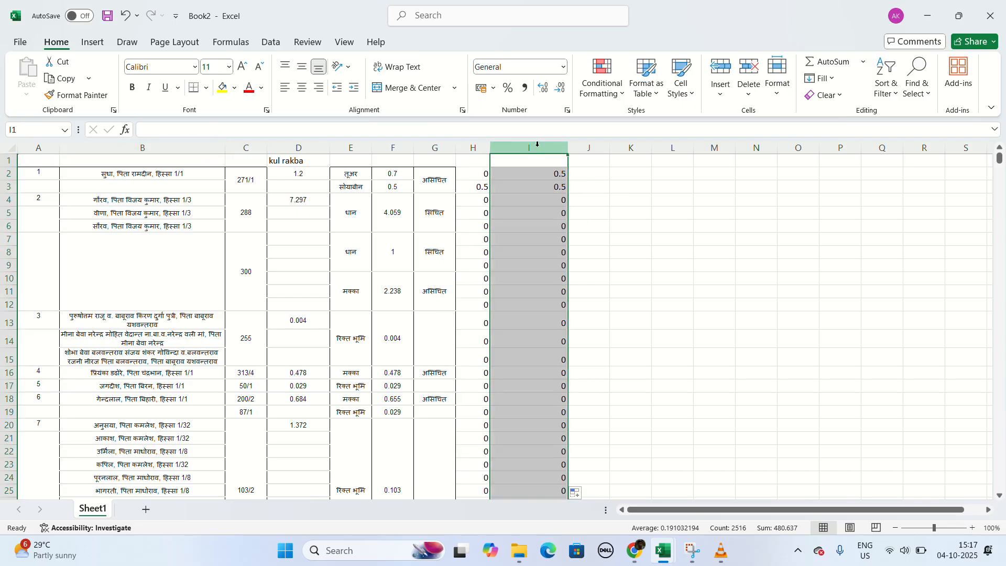
key(ctrl+c)
key(ctrl+alt+v)
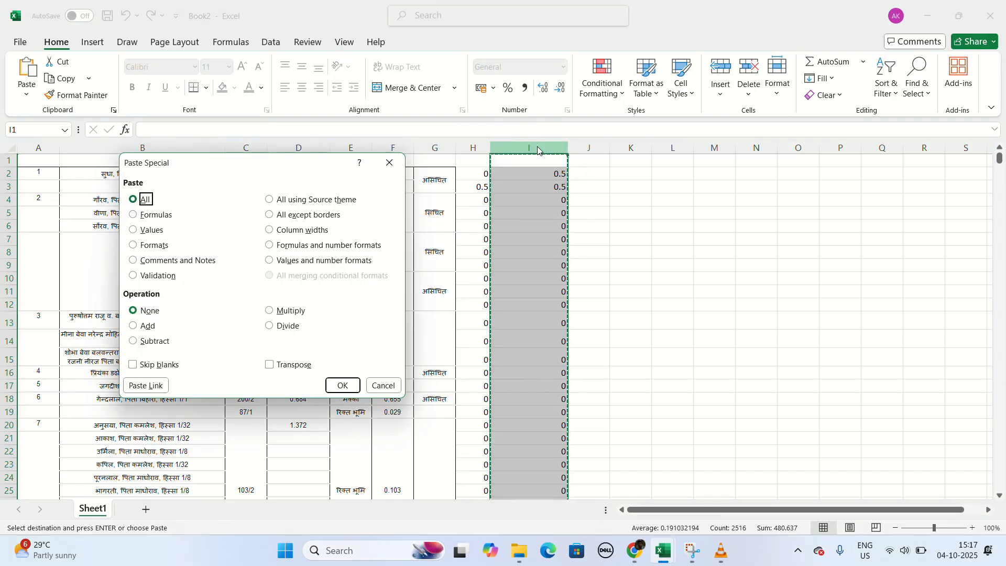
key(v)
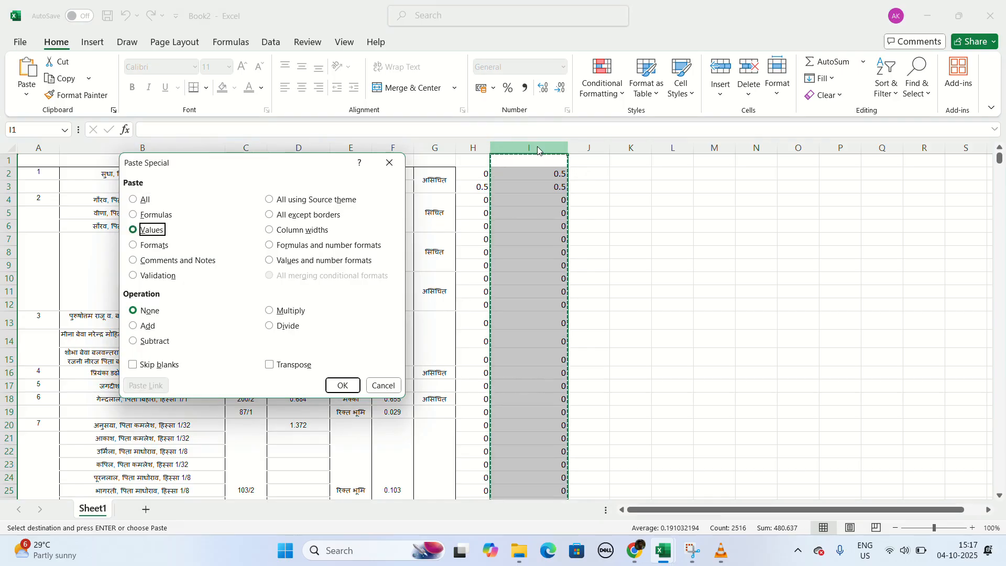
key(Return)
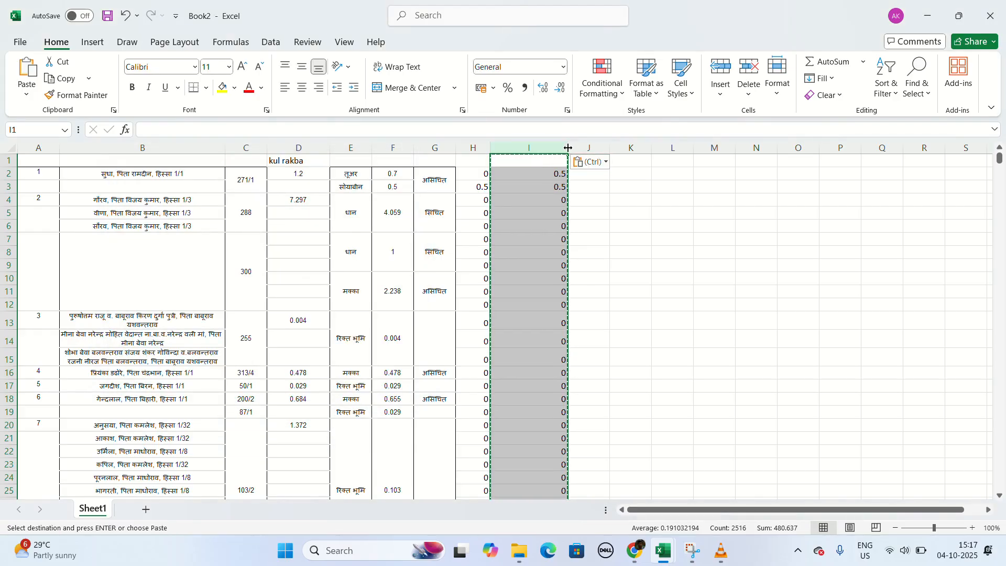
drag(568, 148, 528, 148)
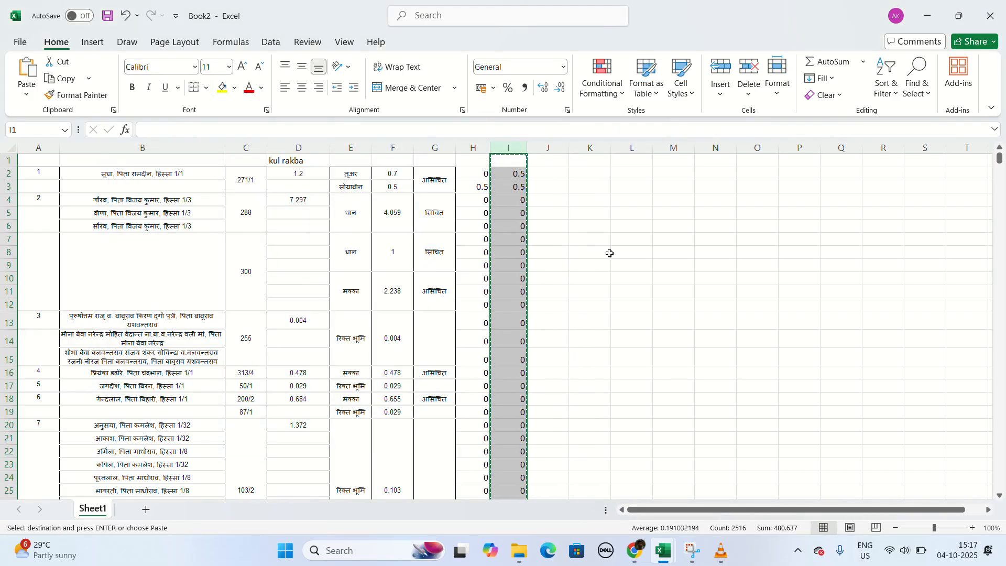
scroll(555, 384, down, 3)
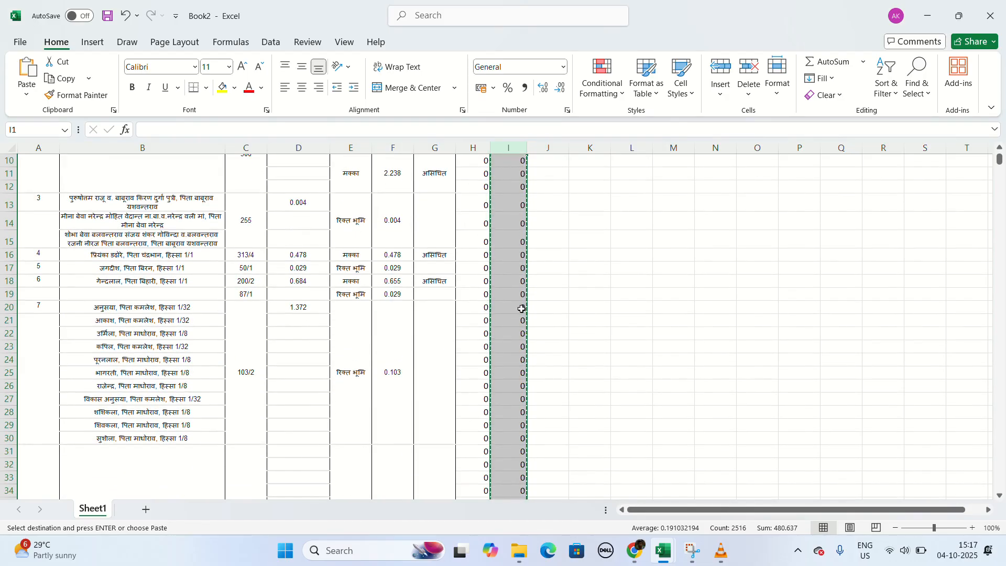
Step: Widen column J and enter the formula =IF(A2517="","",I2517) in cell J2517, beside the last data row
key(ctrl+End)
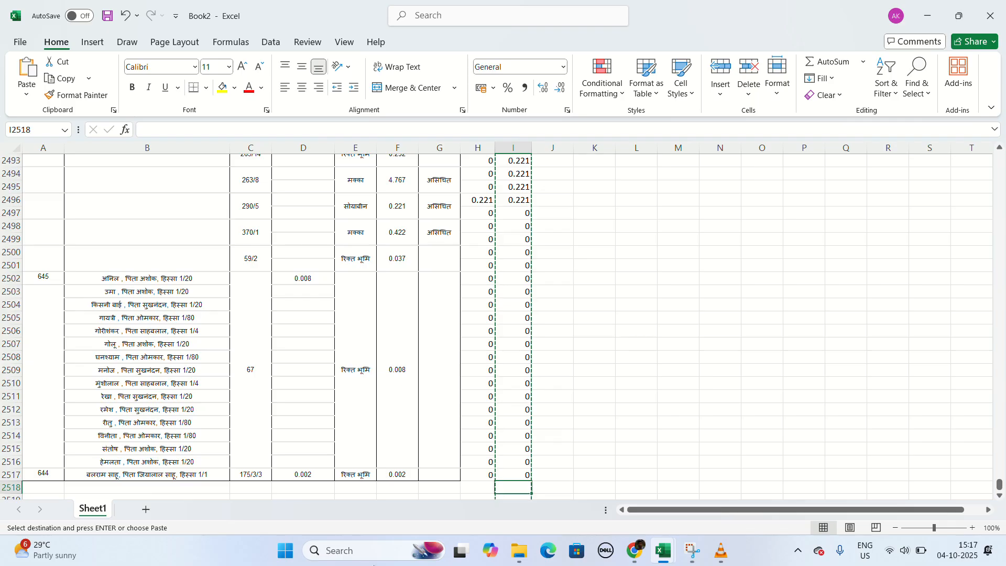
click(550, 476)
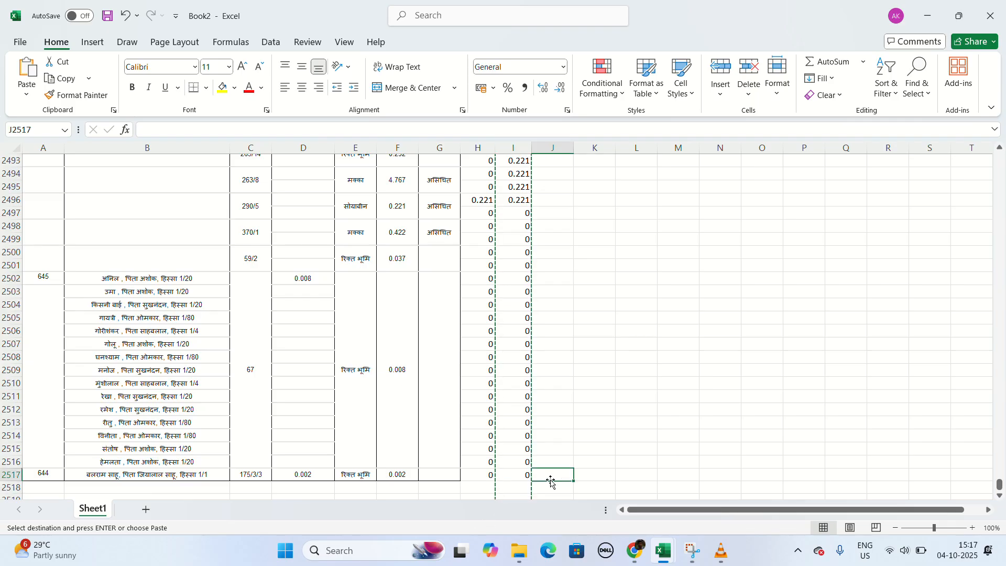
drag(577, 148, 632, 149)
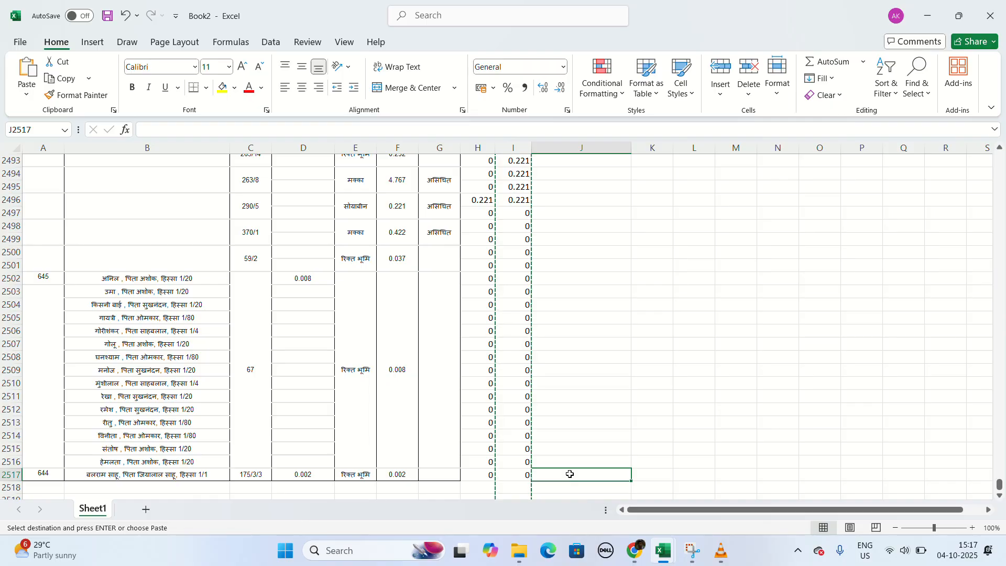
text(=IF)
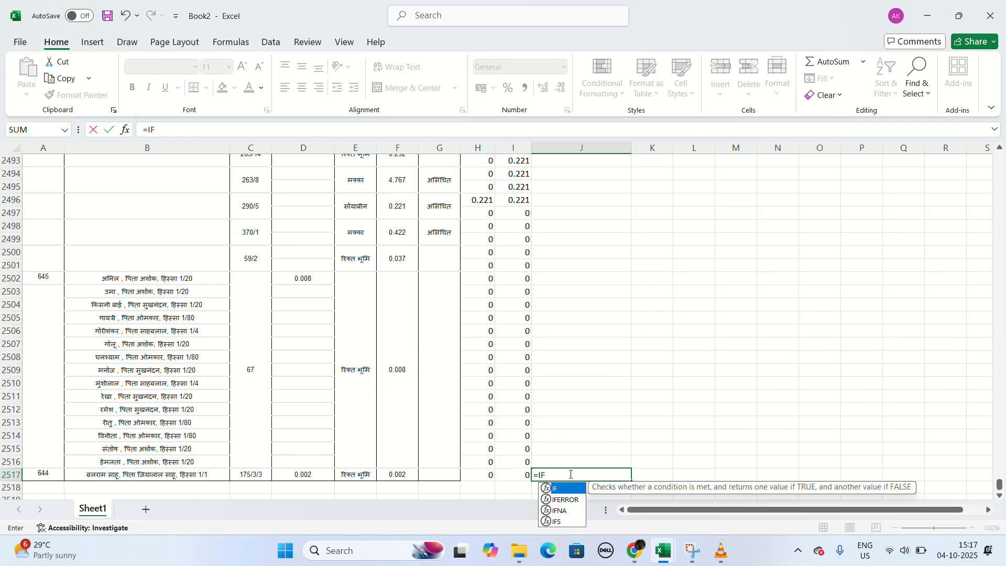
text(()
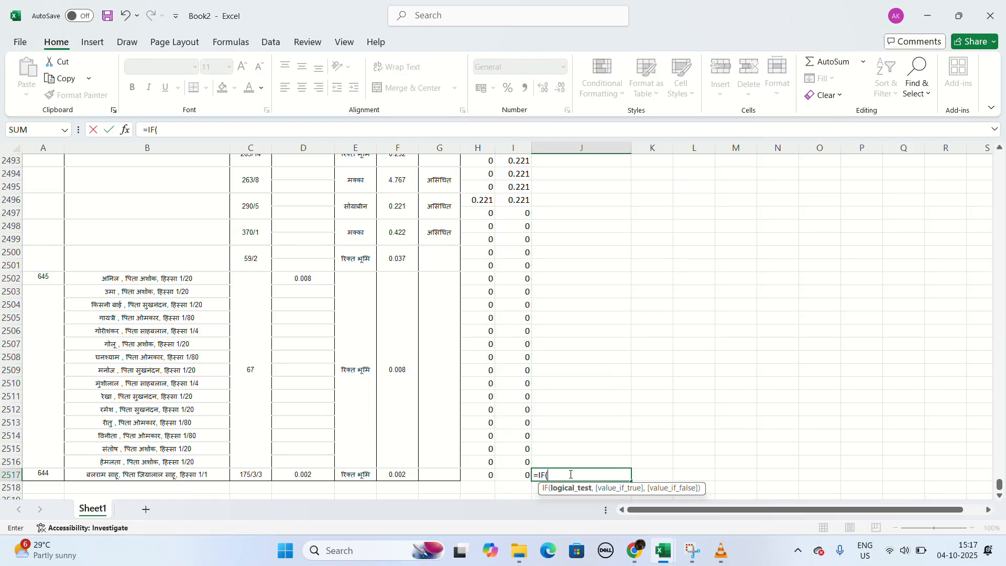
click(37, 474)
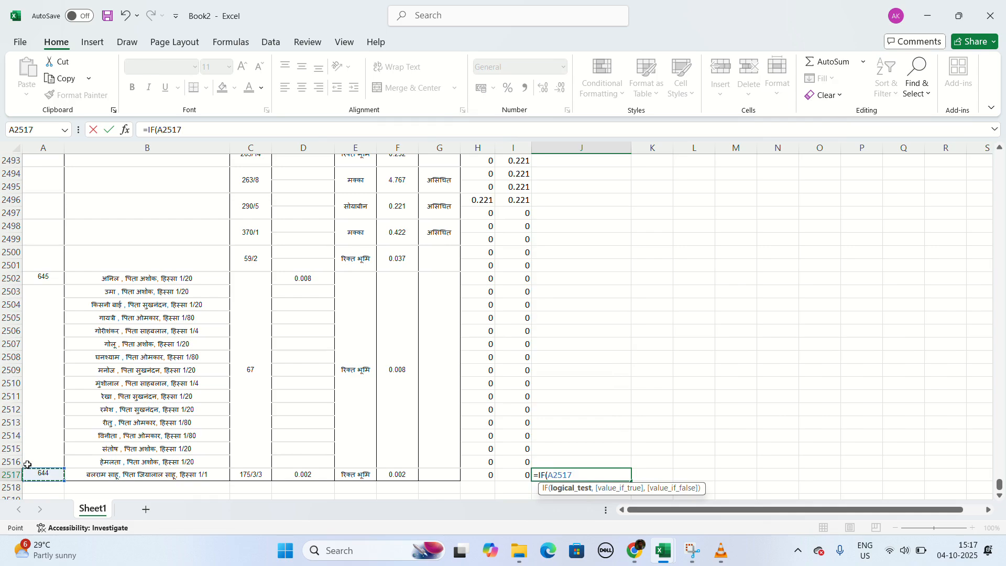
text(="","")
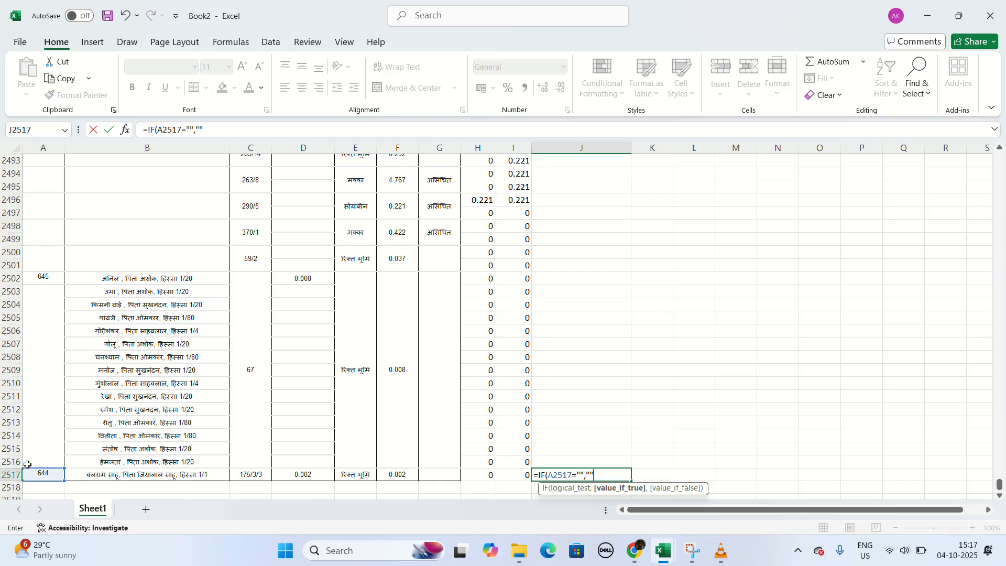
text(,)
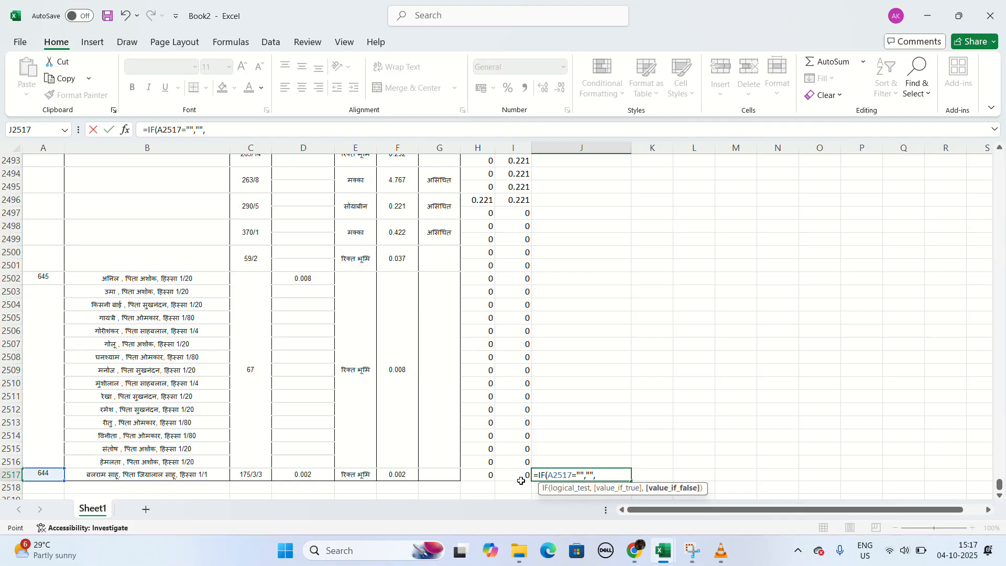
click(522, 478)
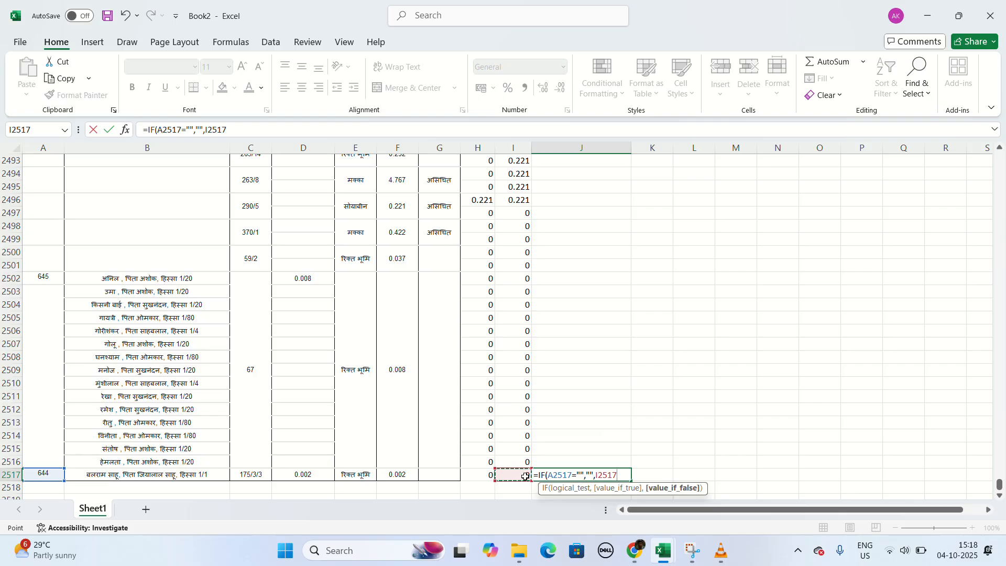
key(Return)
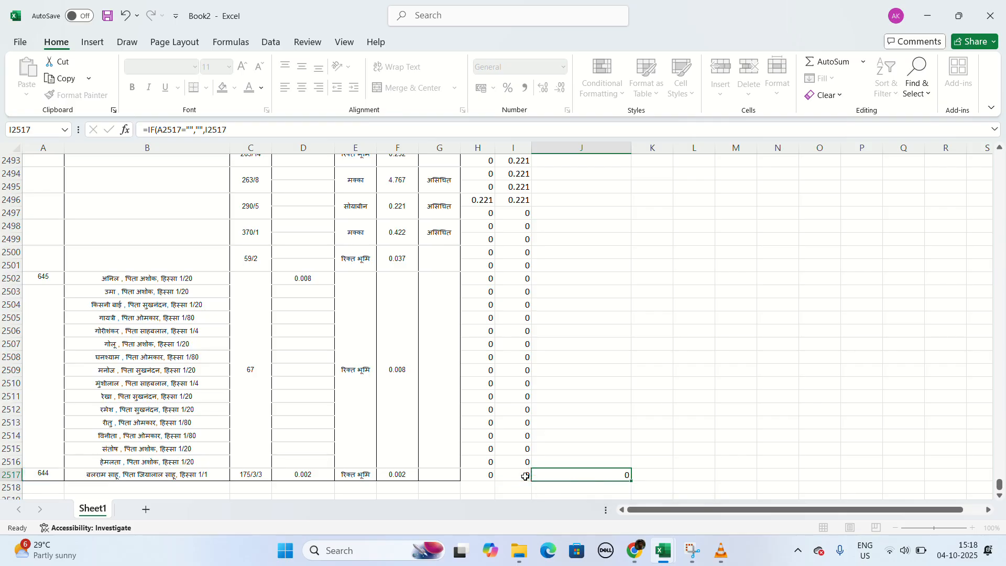
Step: Fill the J2517 formula upward through column J to row 2
click(599, 475)
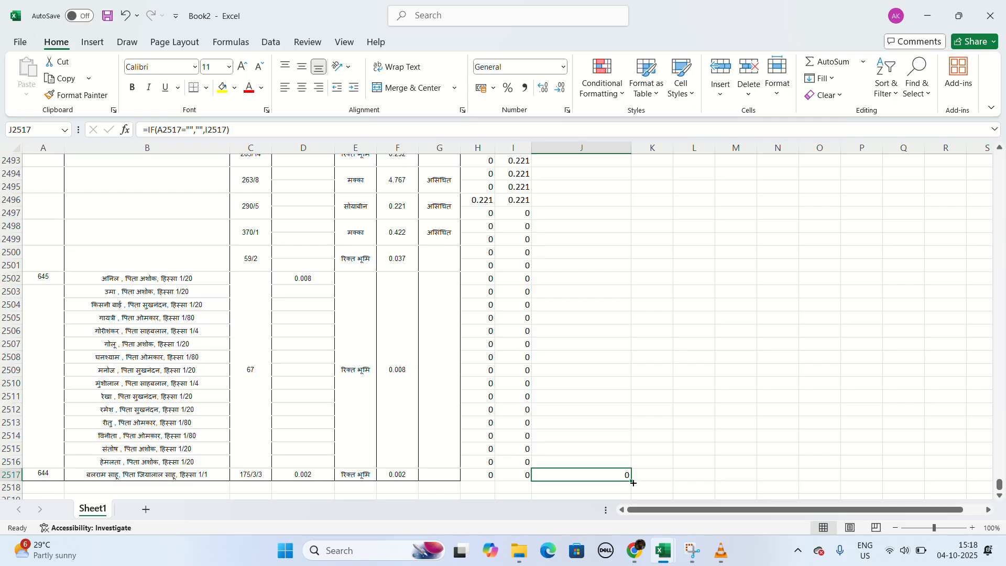
drag(631, 482, 611, 108)
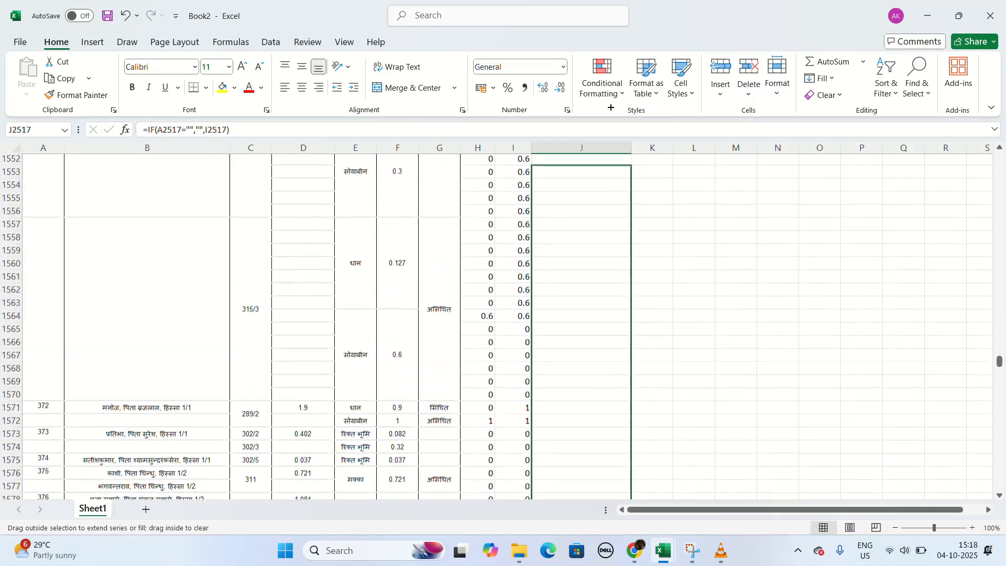
drag(611, 107, 612, 102)
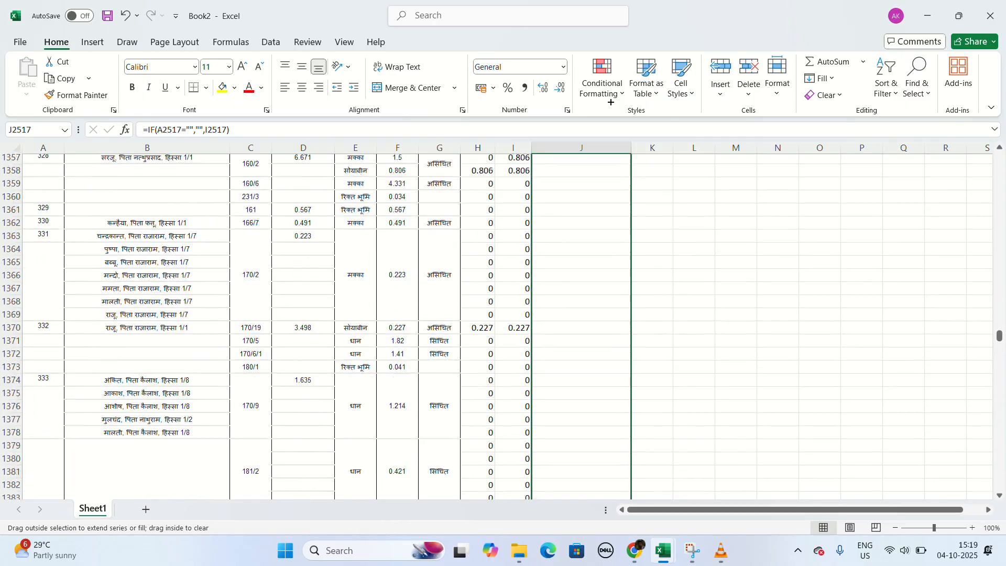
drag(611, 102, 609, 166)
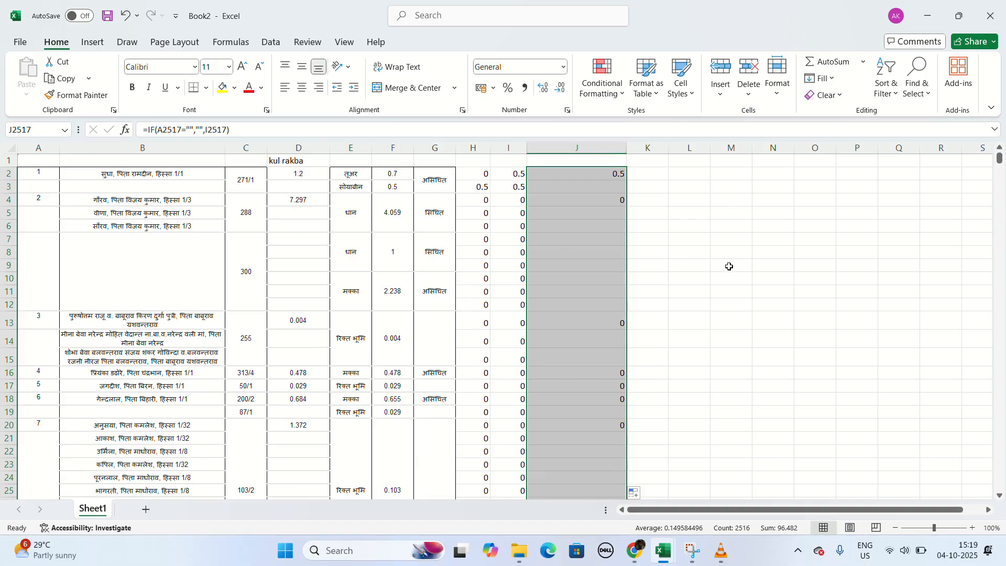
click(682, 210)
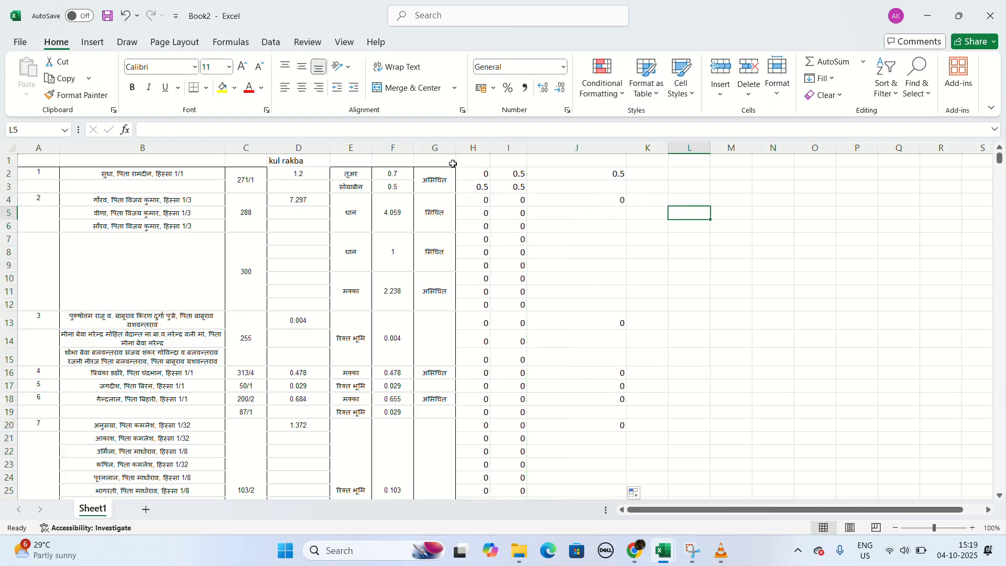
Step: Compare the sums of columns H and J
click(474, 150)
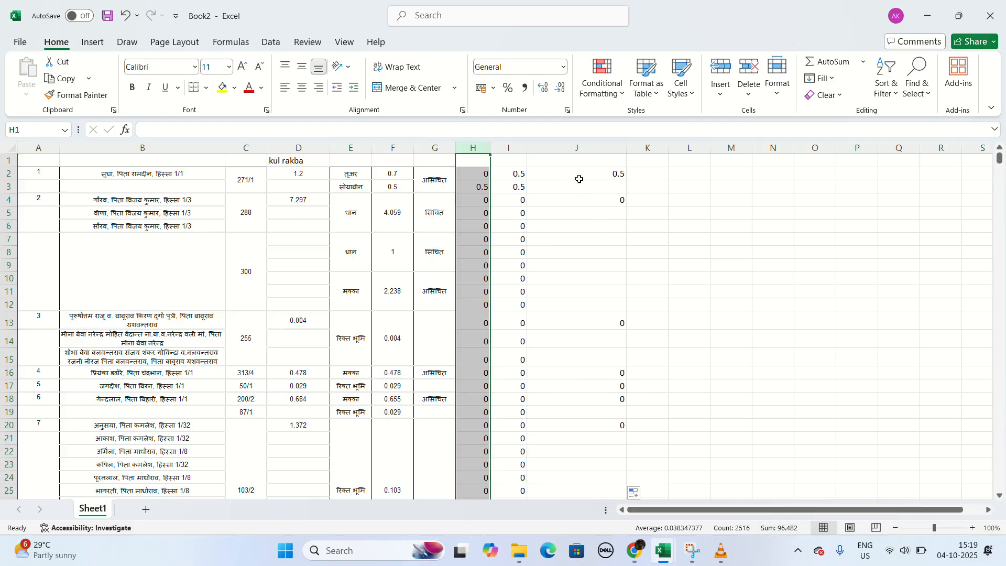
click(579, 149)
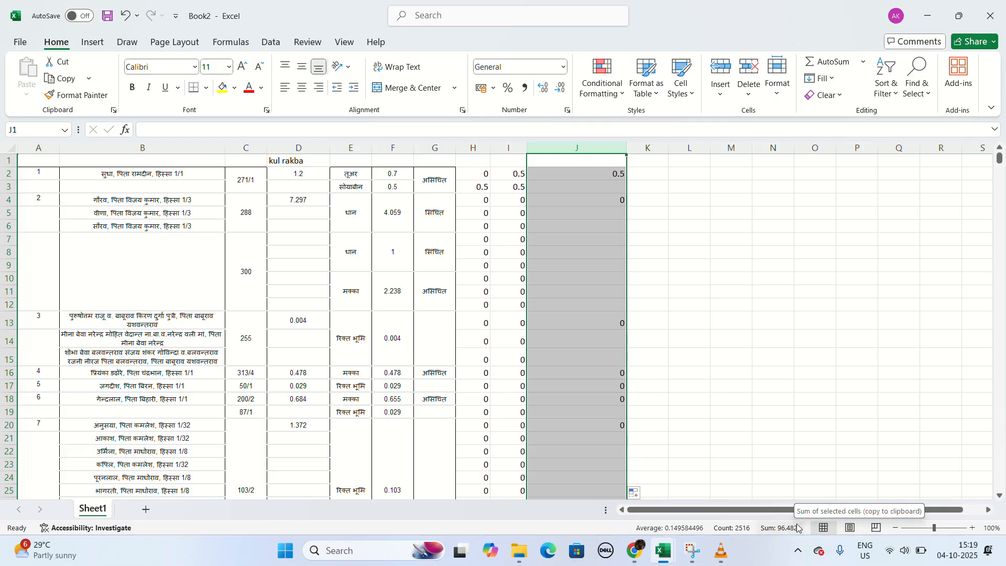
click(648, 186)
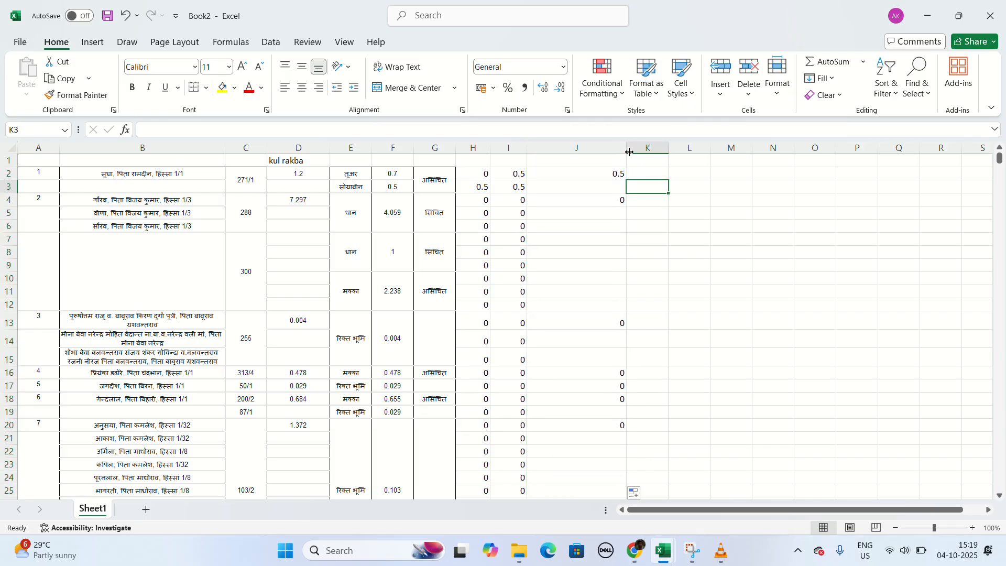
Step: Narrow column J and replace its formulas with their values
drag(622, 150, 582, 157)
click(560, 146)
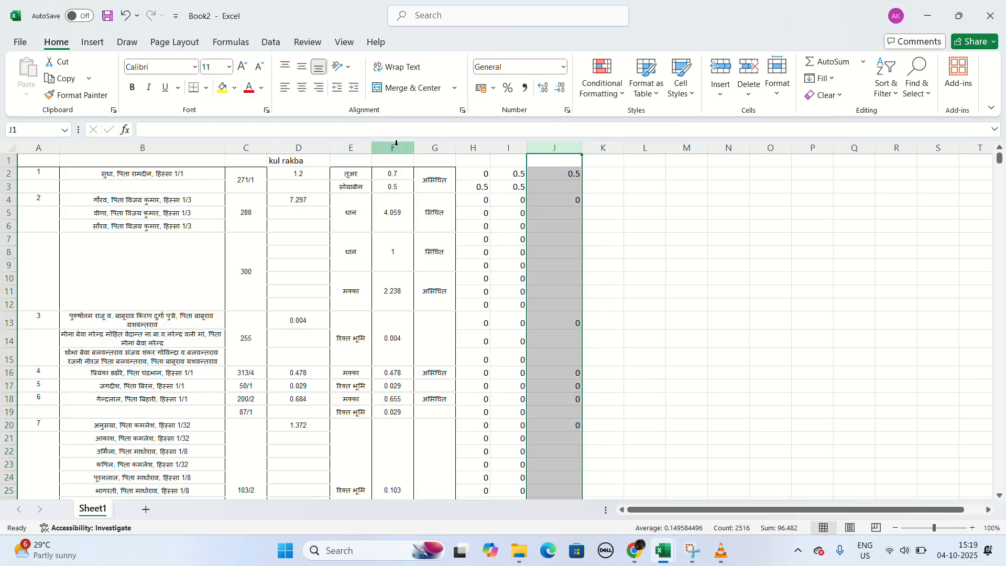
key(ctrl+c)
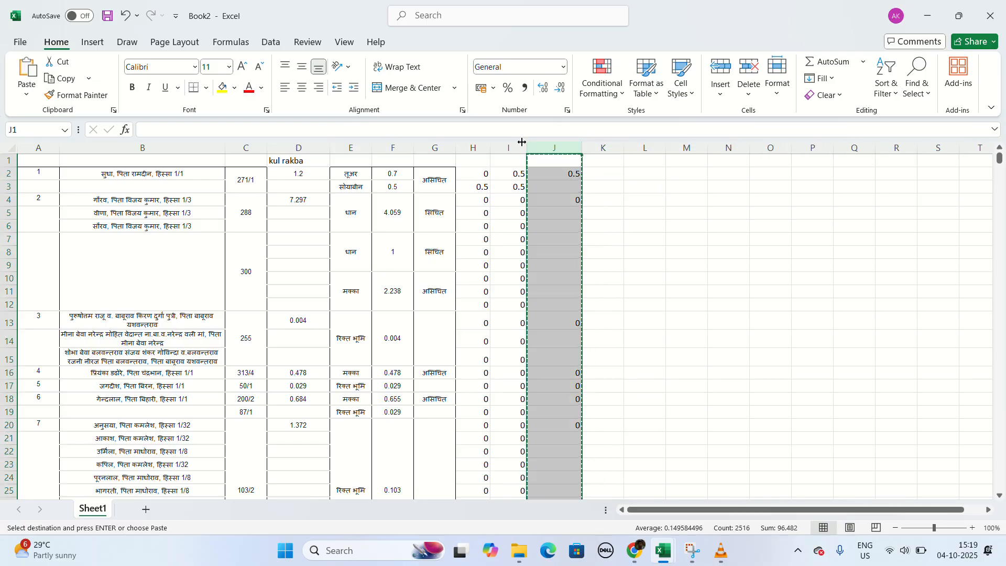
key(ctrl+alt+v)
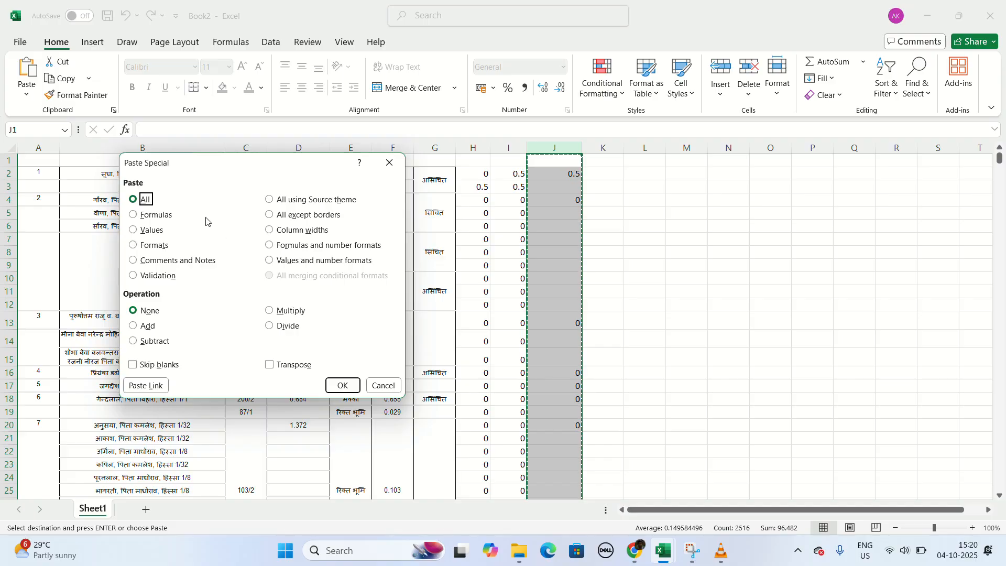
click(134, 231)
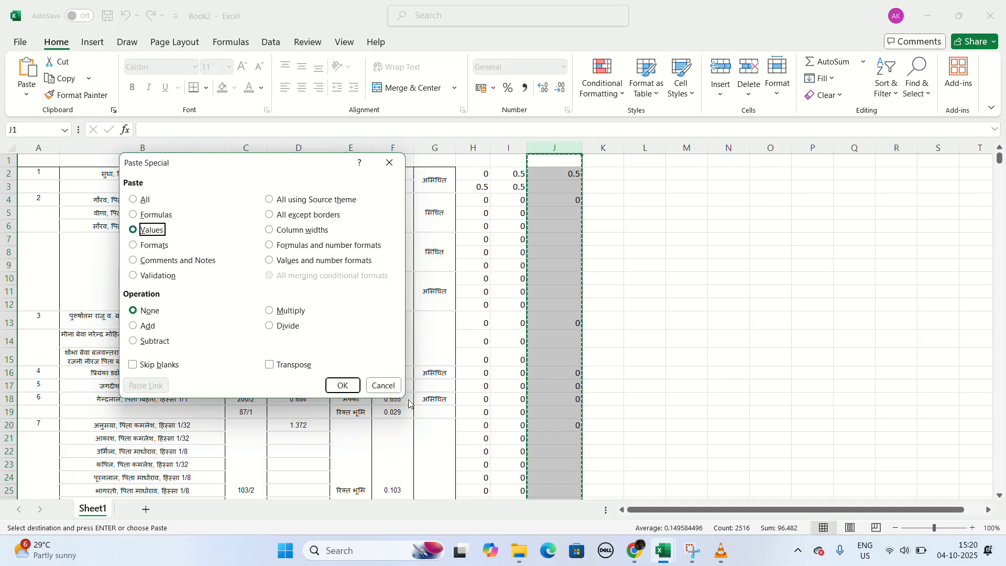
click(345, 386)
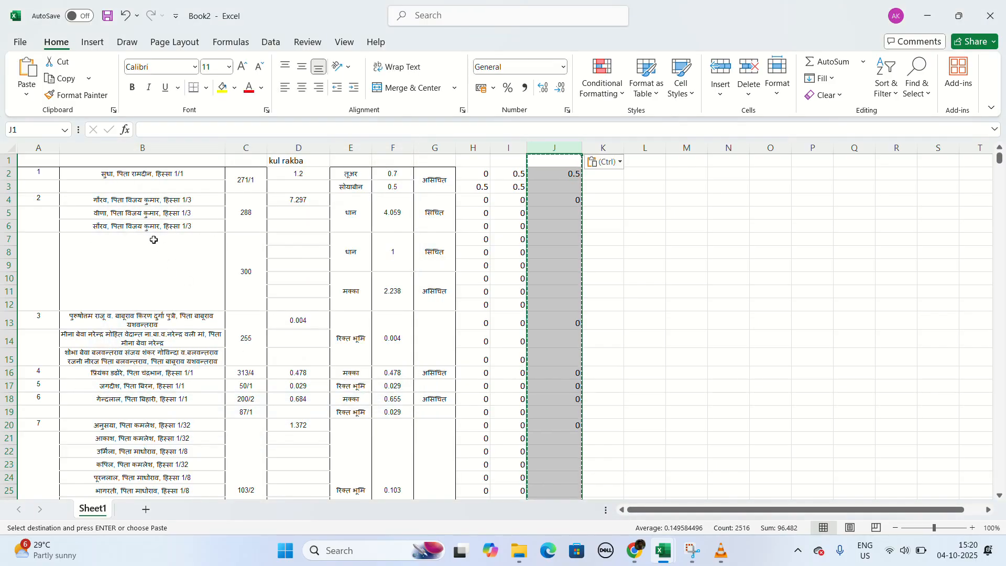
Step: Check the per-holder सोयाबीन totals in column J against the serial numbers and crop areas, from holder 2 through the holder 15 block
click(128, 200)
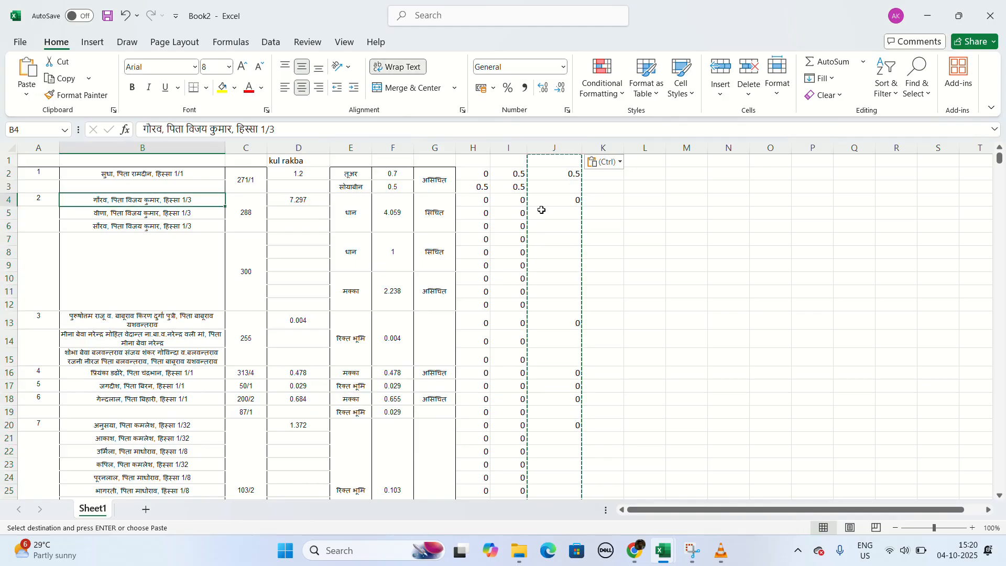
click(575, 203)
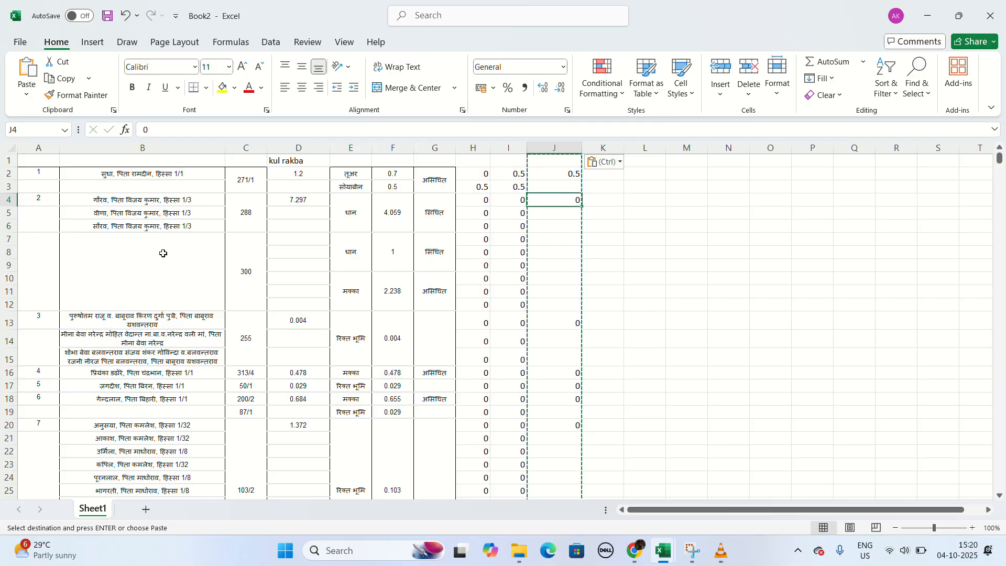
click(29, 319)
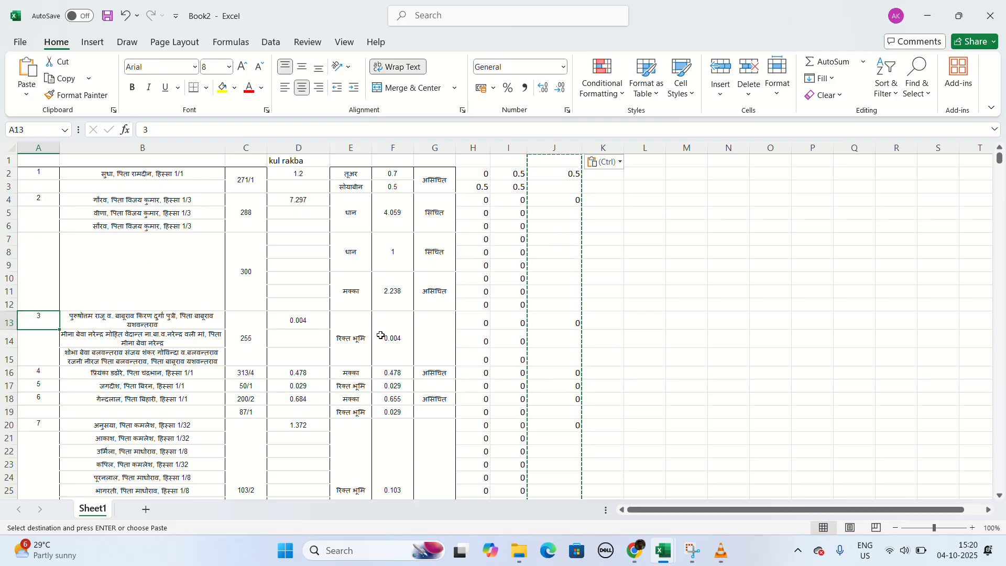
click(557, 322)
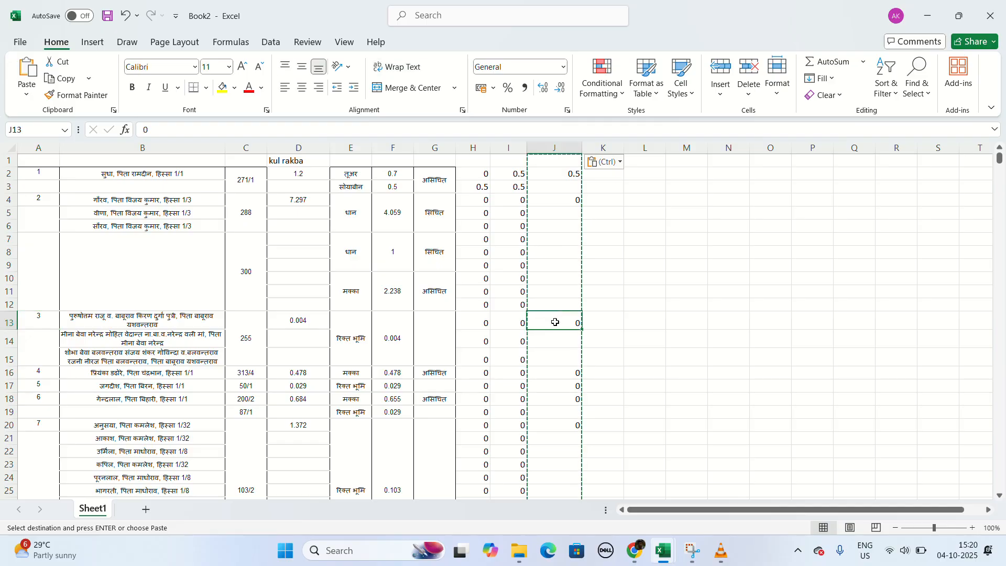
scroll(398, 351, down, 7)
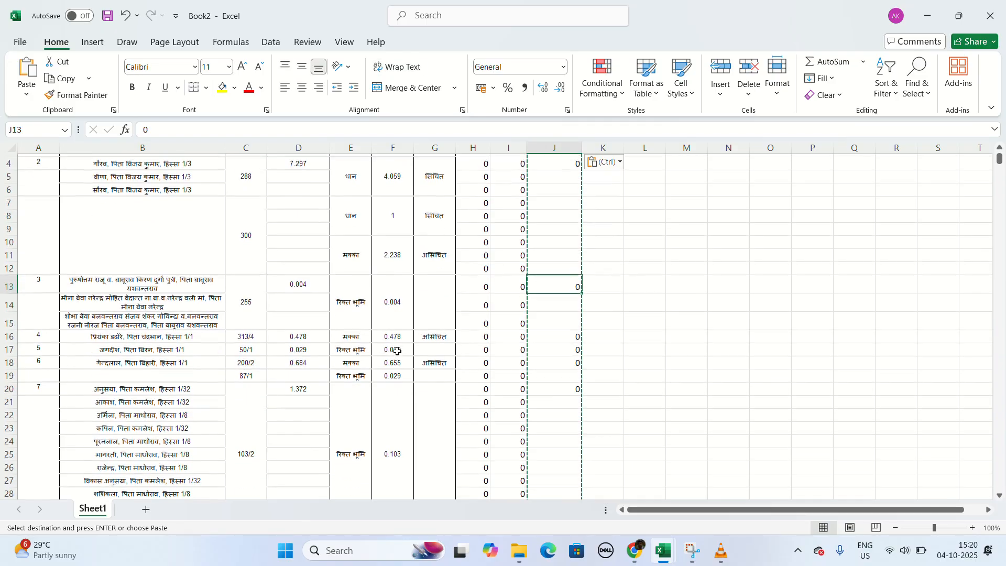
scroll(398, 351, down, 3)
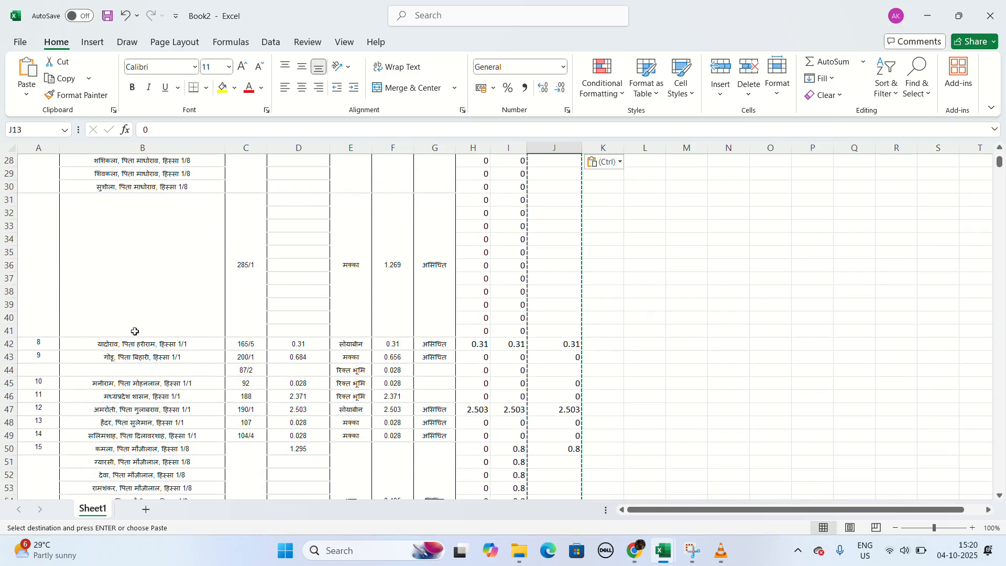
click(41, 346)
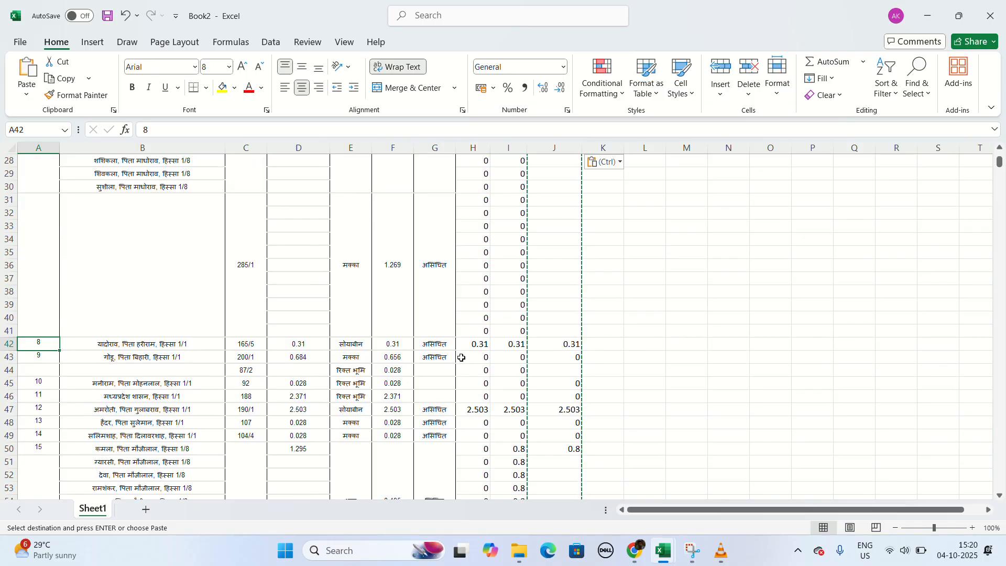
click(560, 350)
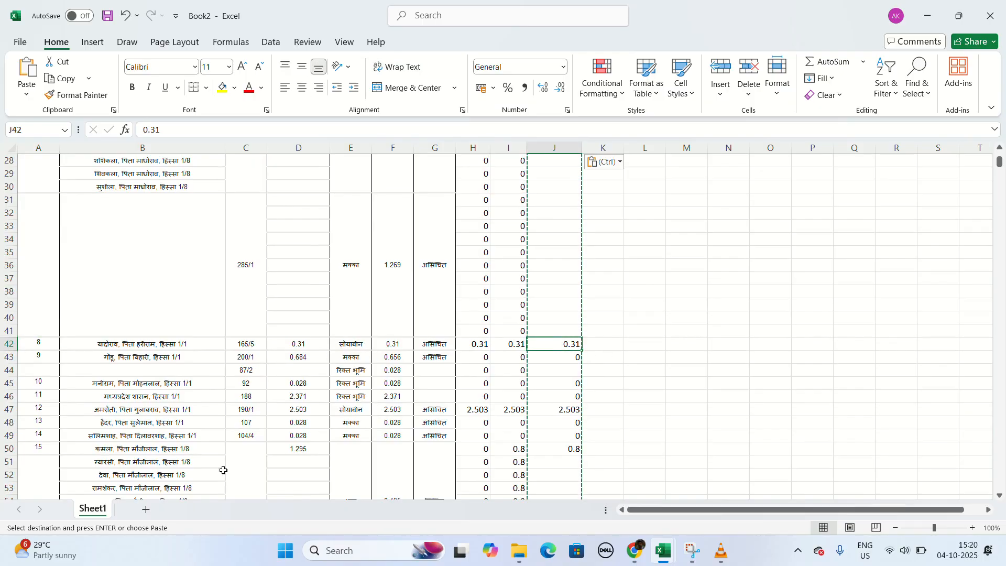
scroll(282, 416, down, 1)
scroll(282, 422, up, 4)
scroll(282, 423, down, 1)
scroll(282, 423, down, 7)
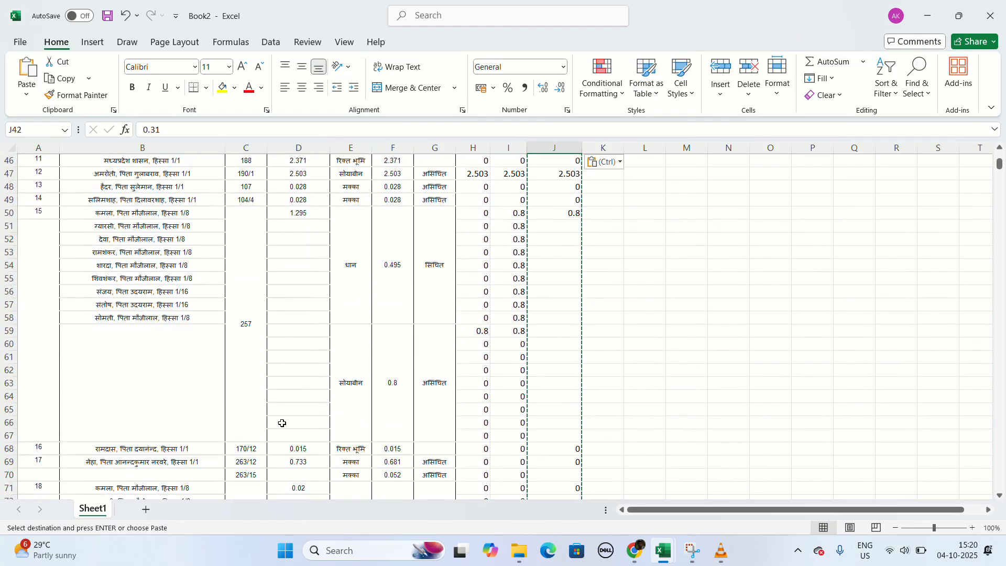
scroll(282, 423, down, 2)
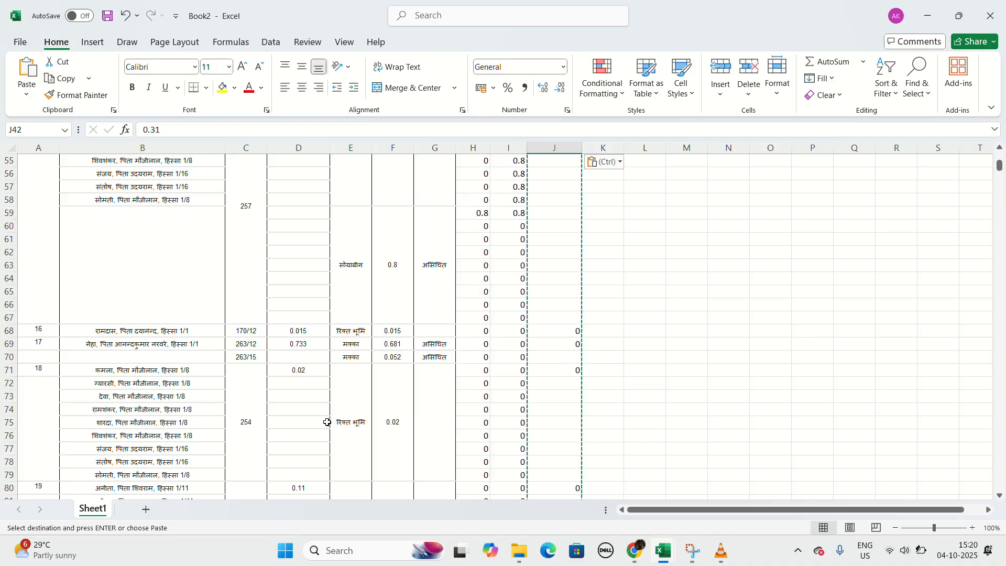
scroll(388, 403, up, 1)
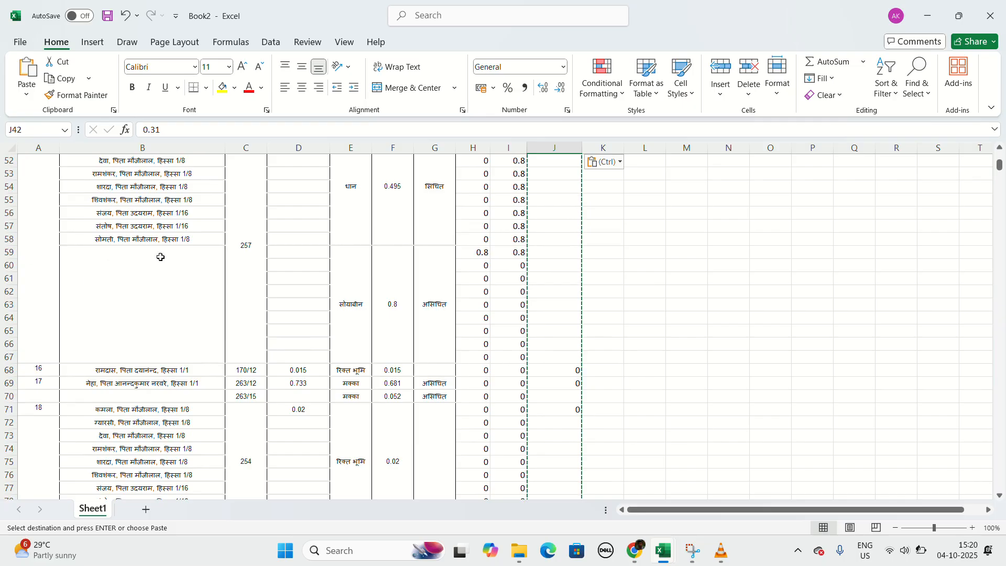
click(405, 318)
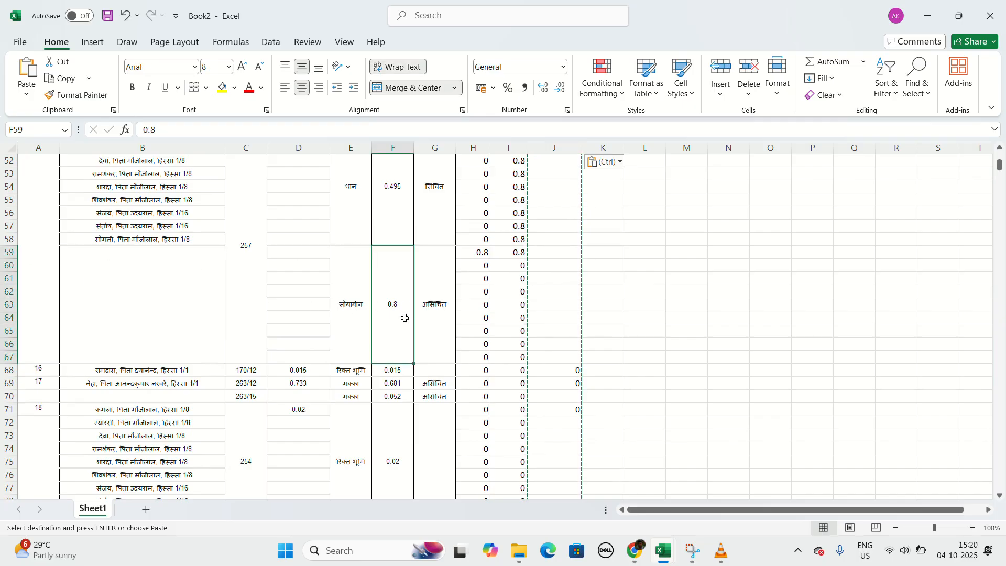
Step: Title the crop-total column J "SOYA" in row 1
scroll(370, 272, up, 2)
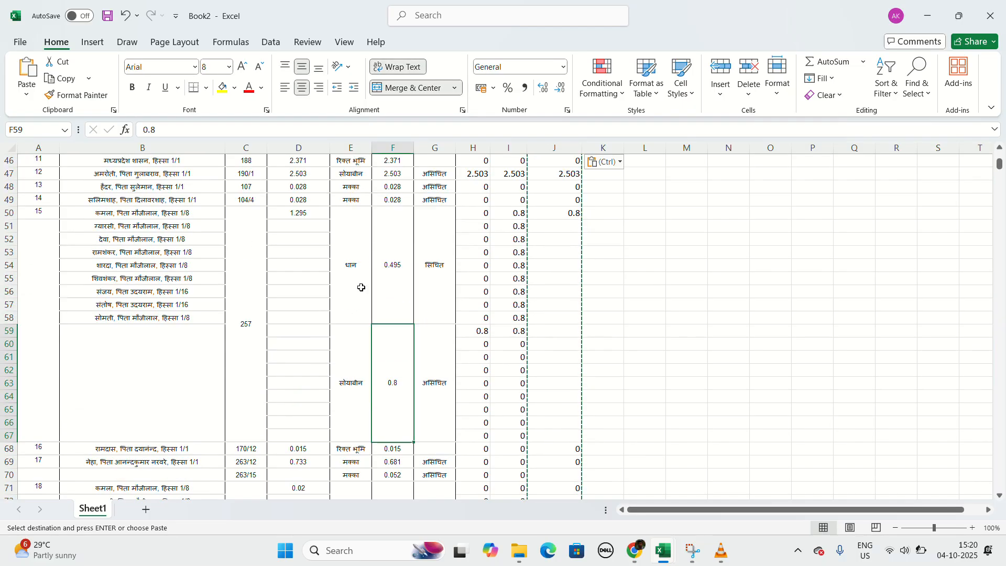
click(37, 212)
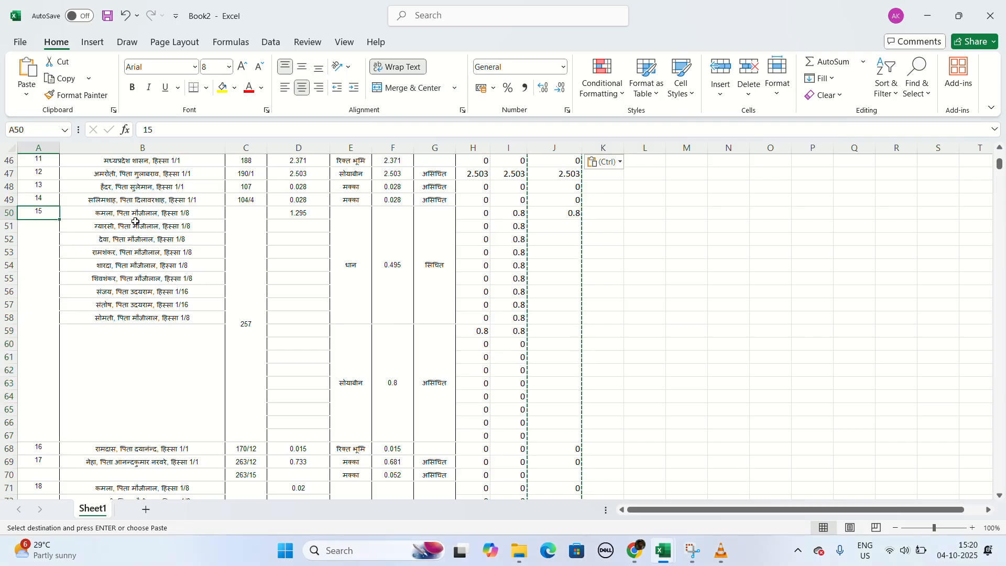
click(570, 210)
scroll(638, 294, up, 15)
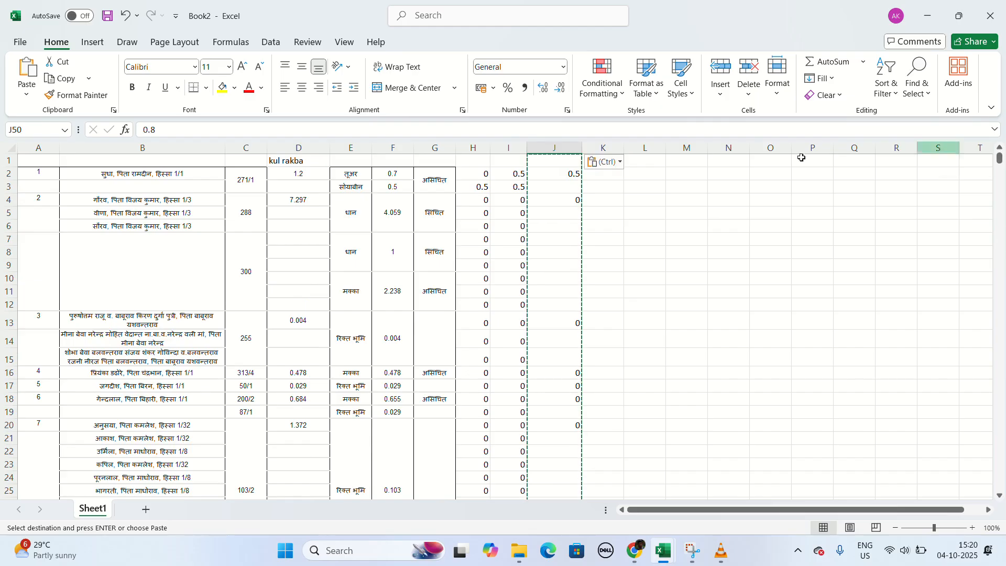
click(557, 165)
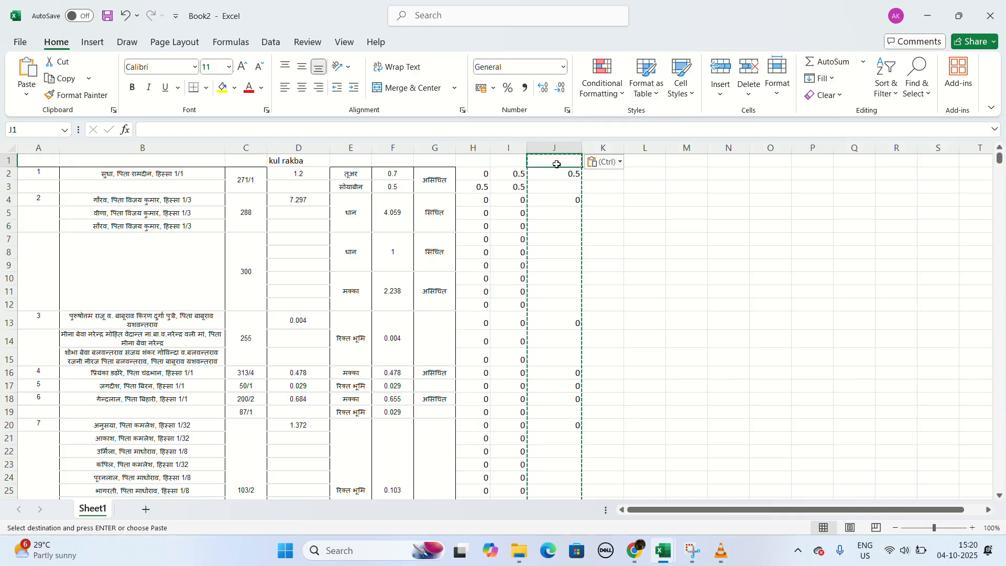
text(SO)
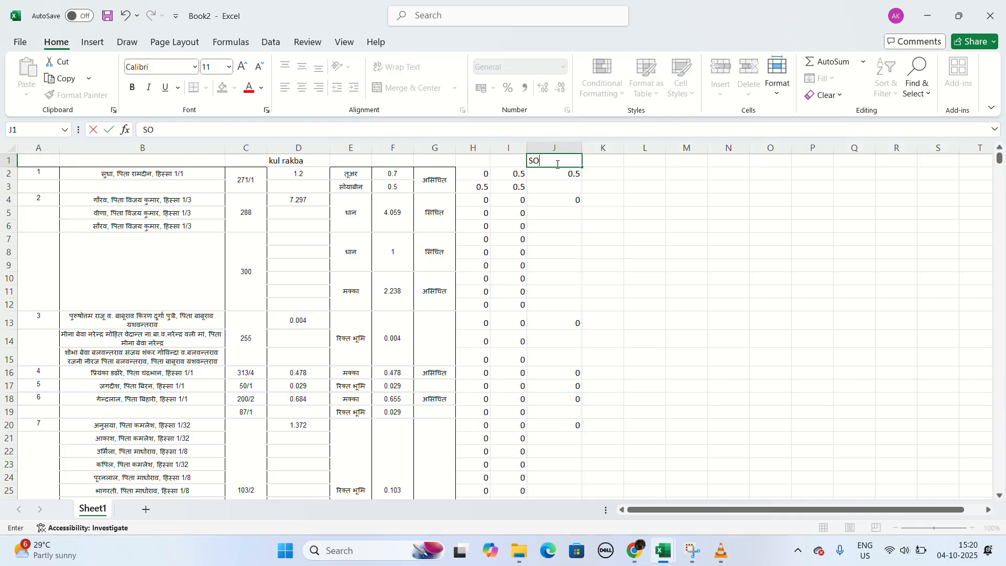
text(YA)
click(554, 262)
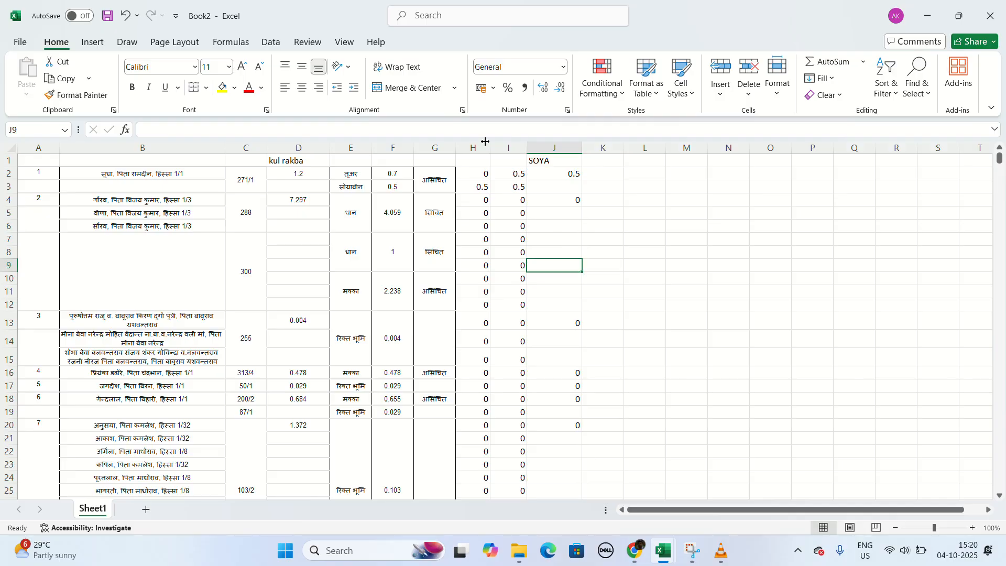
Step: Delete helper columns H and I, as well as the crop name, crop area and irrigation columns E to G
drag(480, 148, 507, 147)
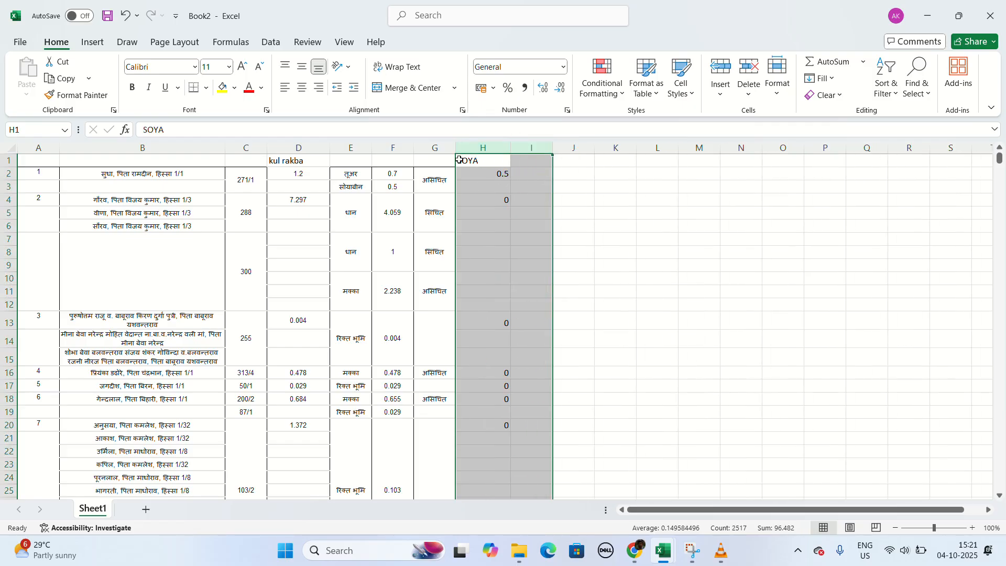
click(437, 147)
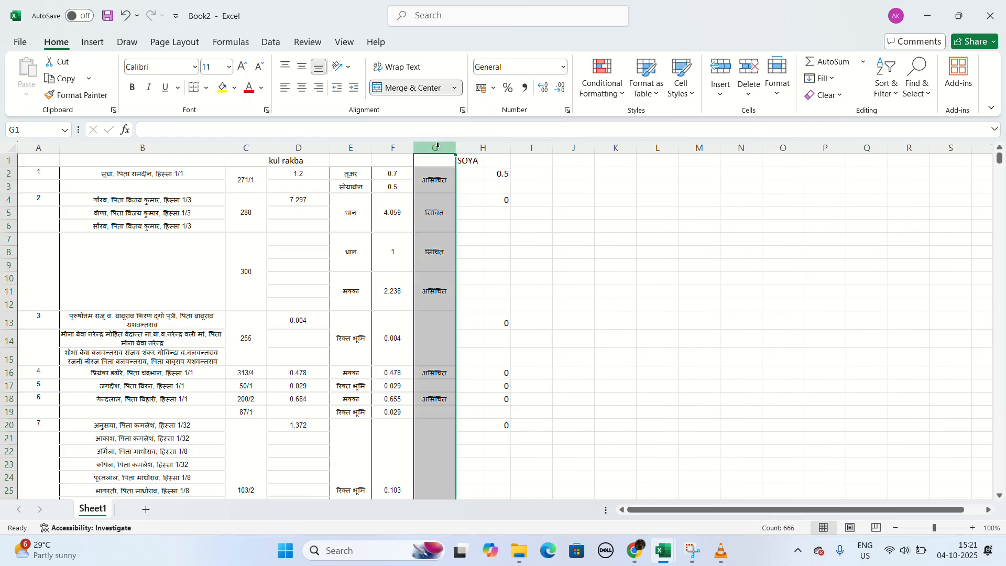
click(402, 147)
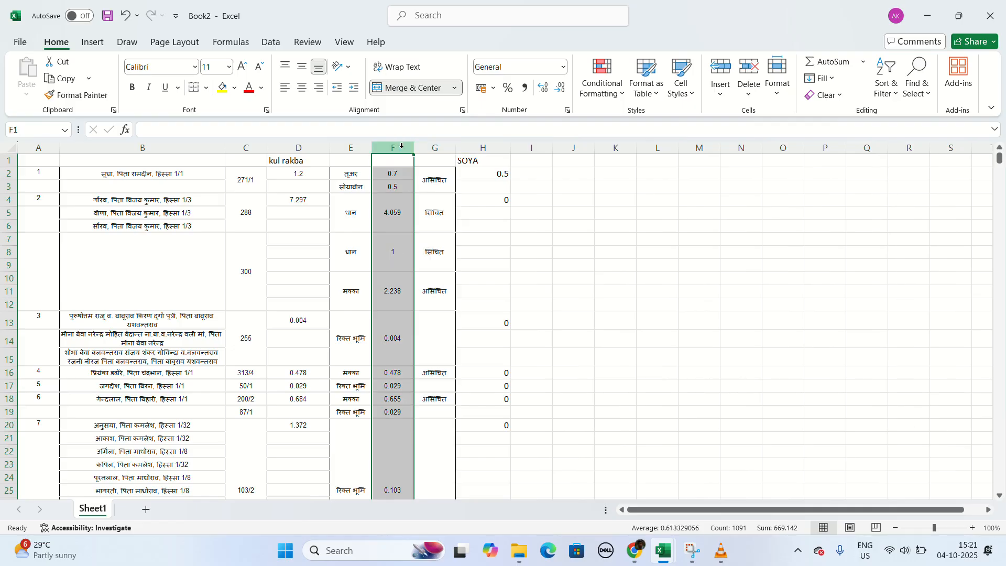
click(345, 149)
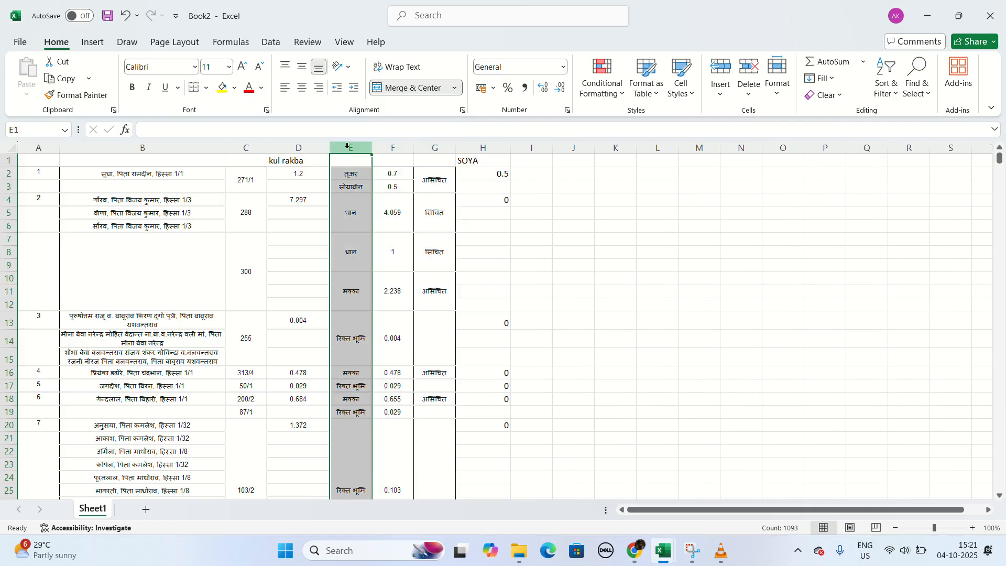
drag(364, 145, 436, 151)
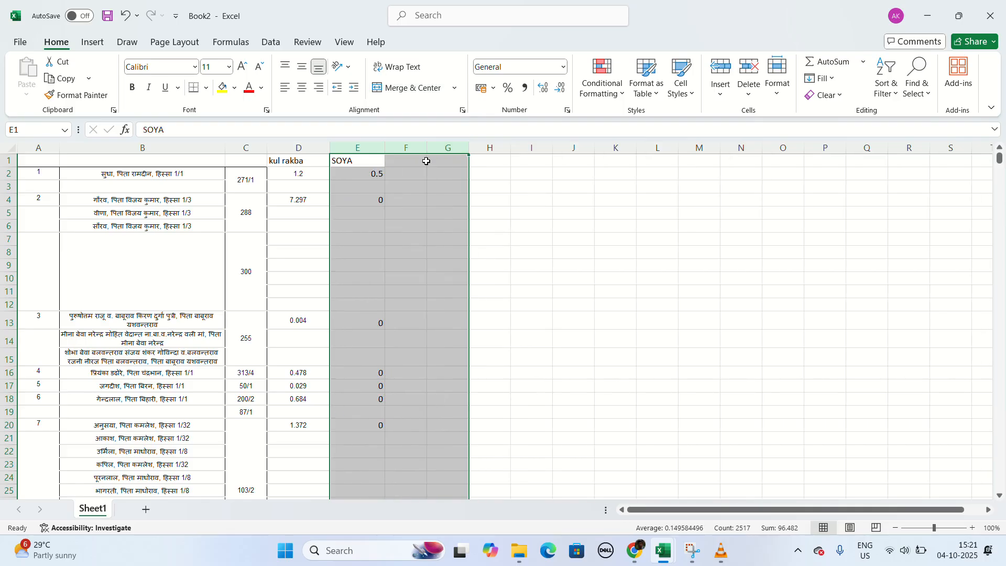
Step: Narrow the SOYA column and insert a blank column between kul rakba and SOYA
click(309, 304)
drag(383, 150, 366, 150)
click(306, 161)
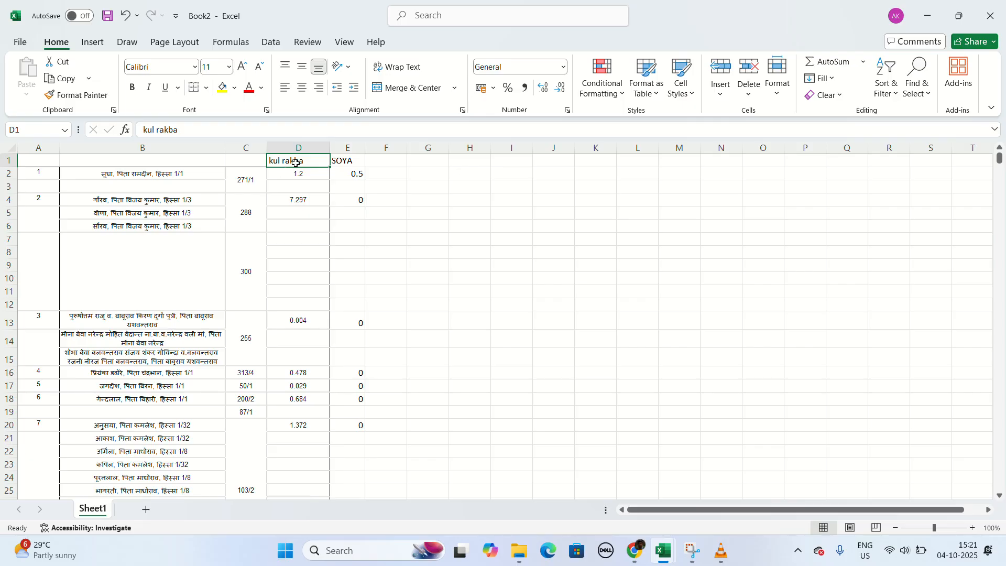
click(306, 174)
click(303, 160)
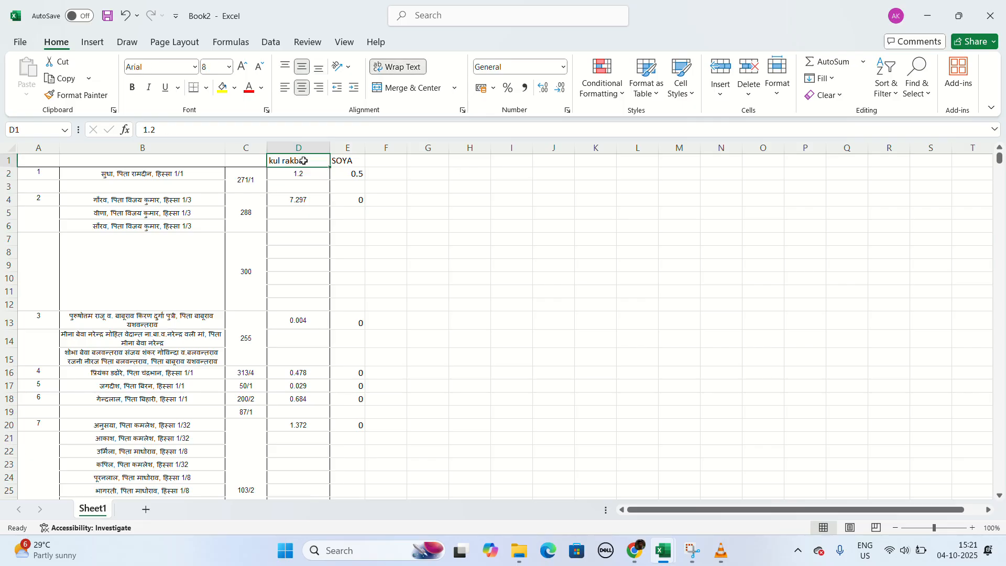
click(304, 174)
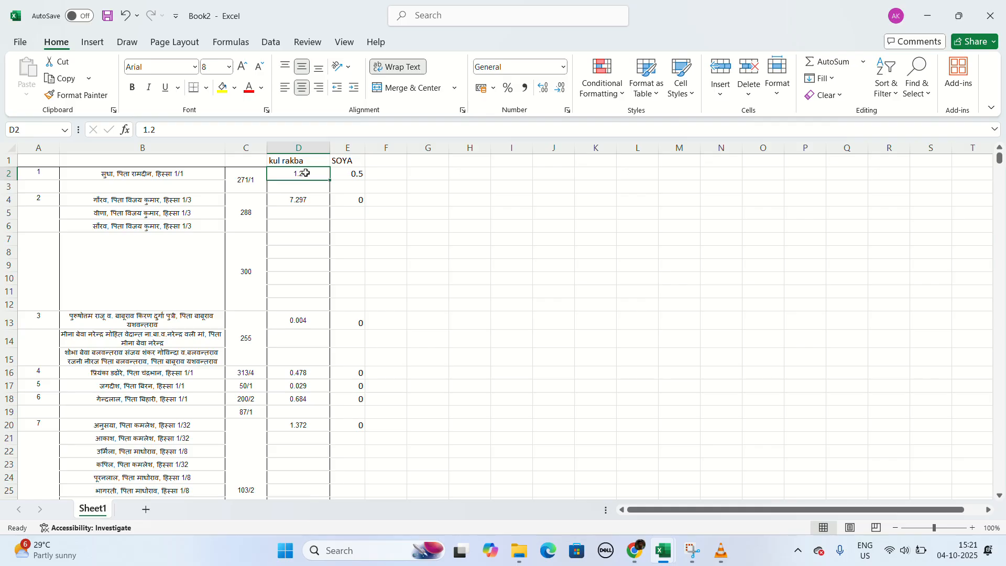
click(352, 148)
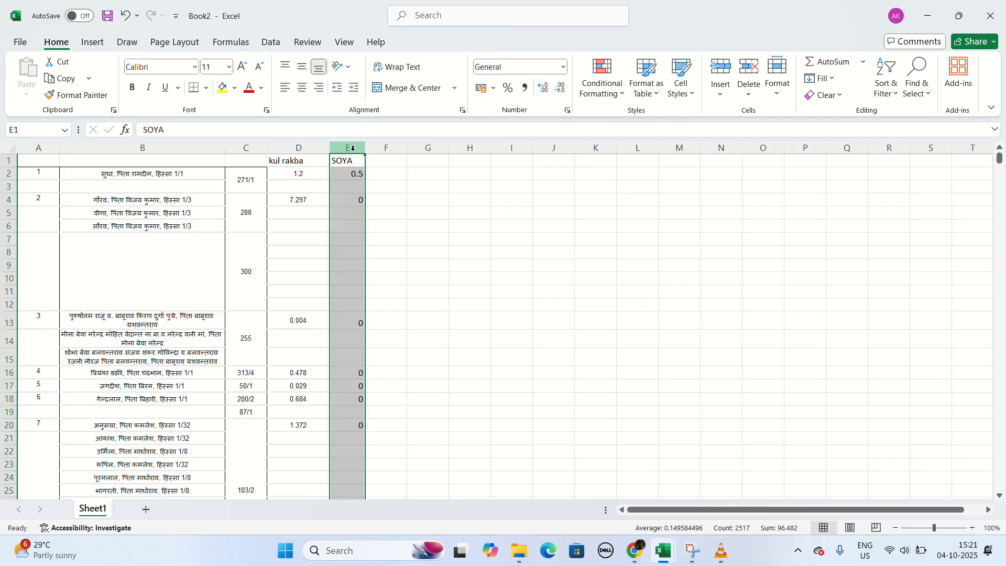
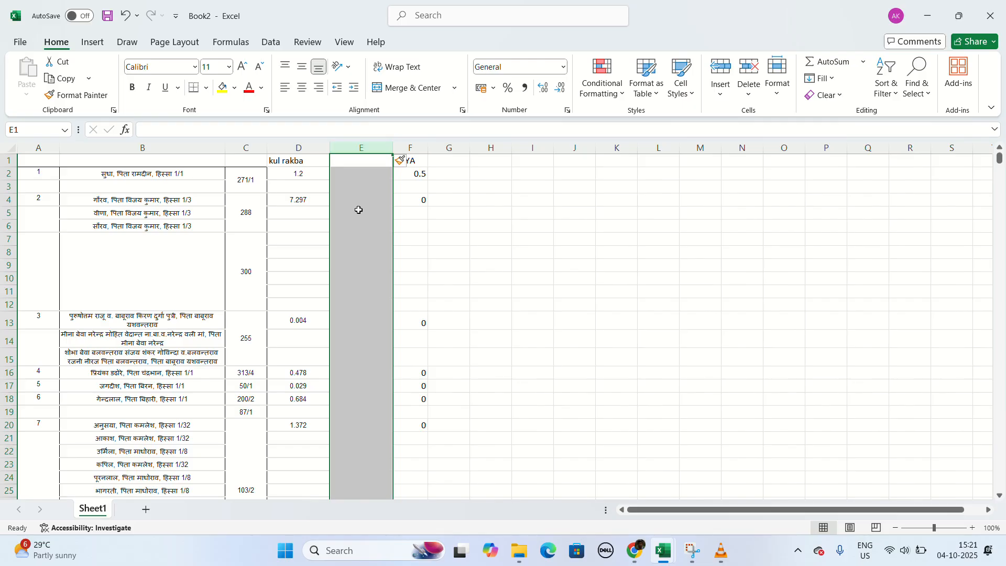
Step: Enter =IF(D2>2,2,1) in E2 and fill the formula down column E
click(355, 176)
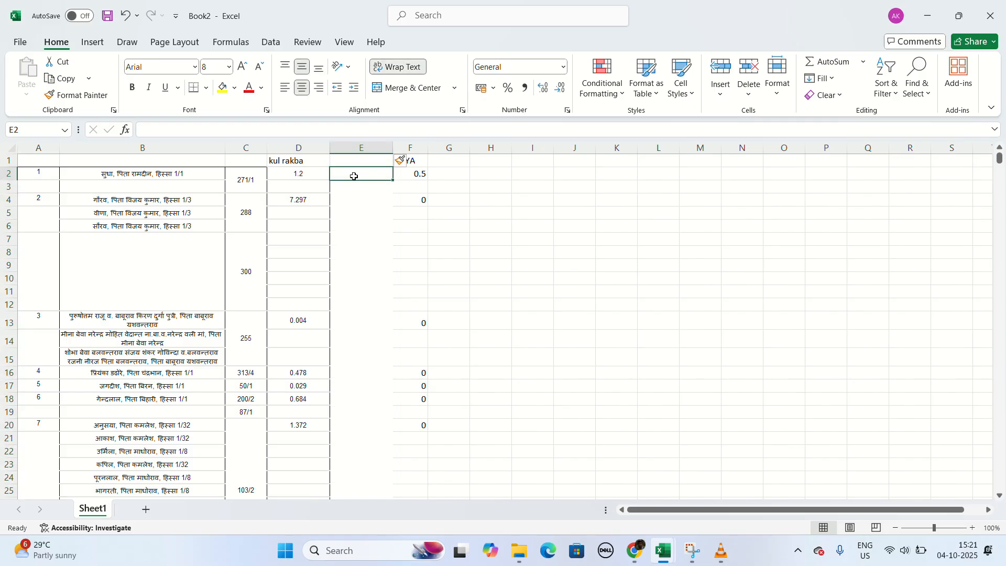
text(=I)
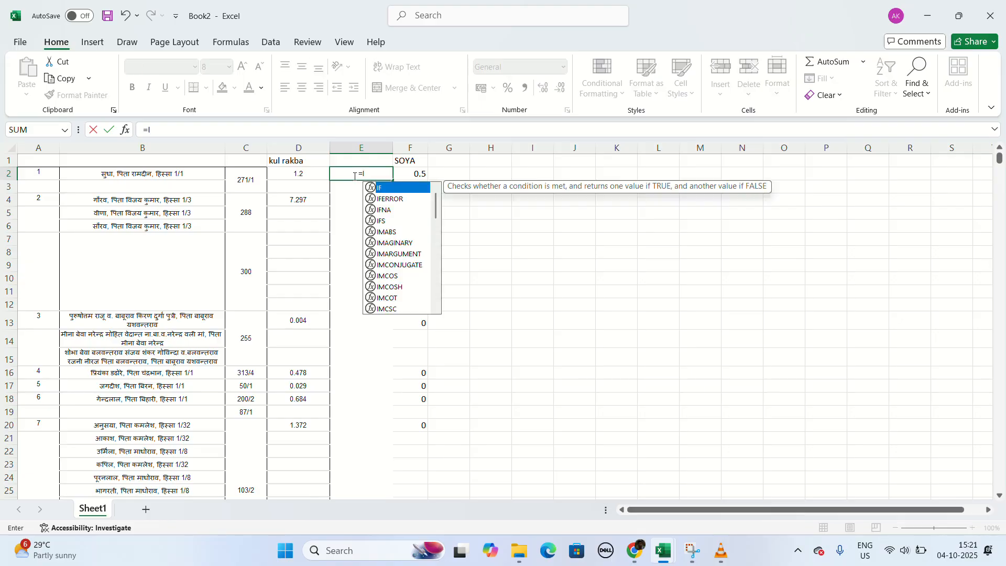
text(F()
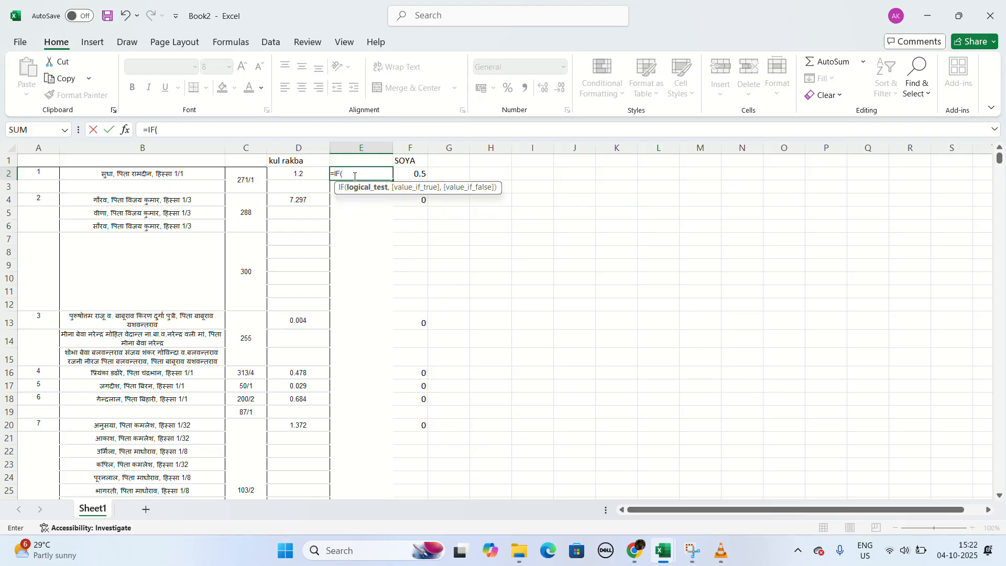
click(304, 176)
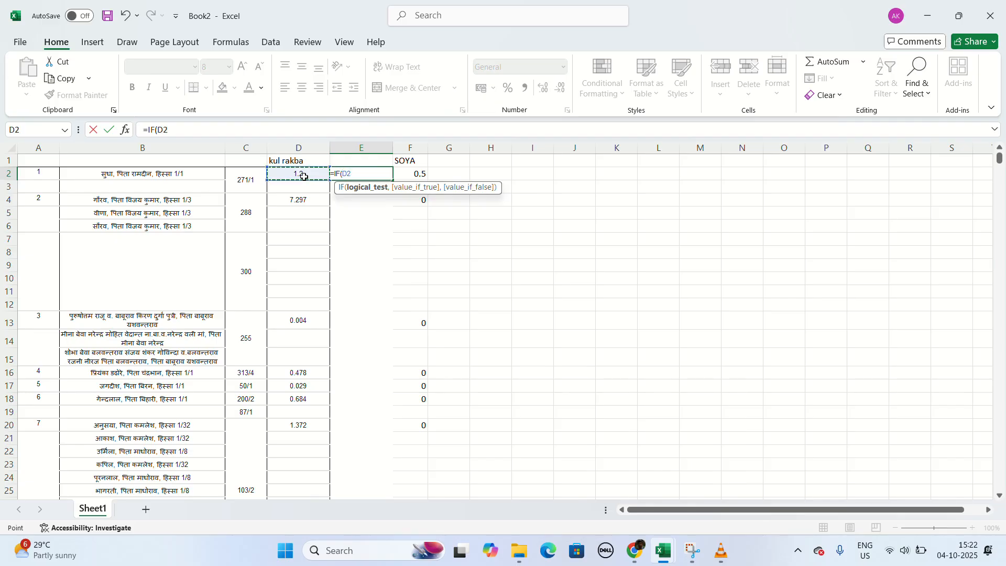
text(>2)
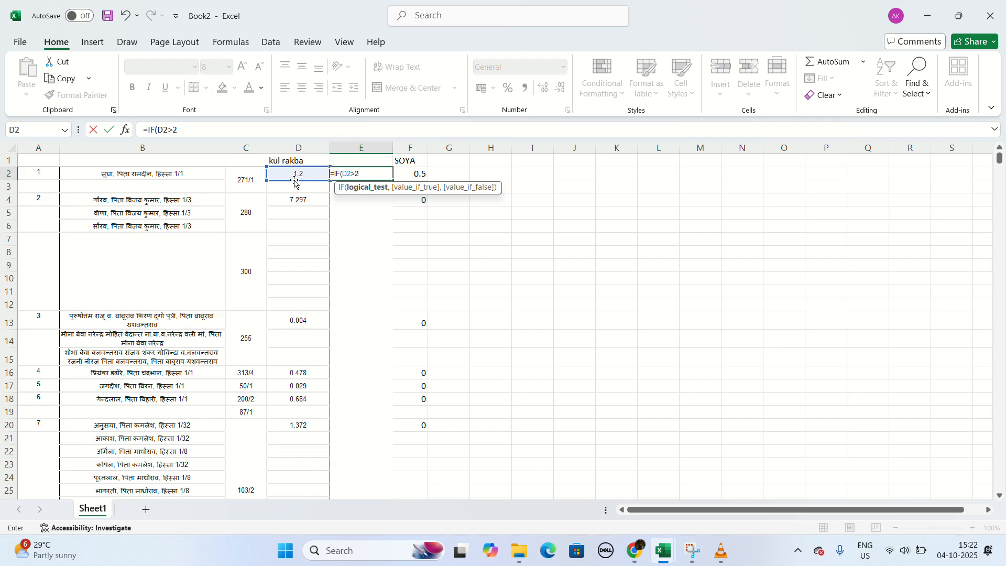
text(,)
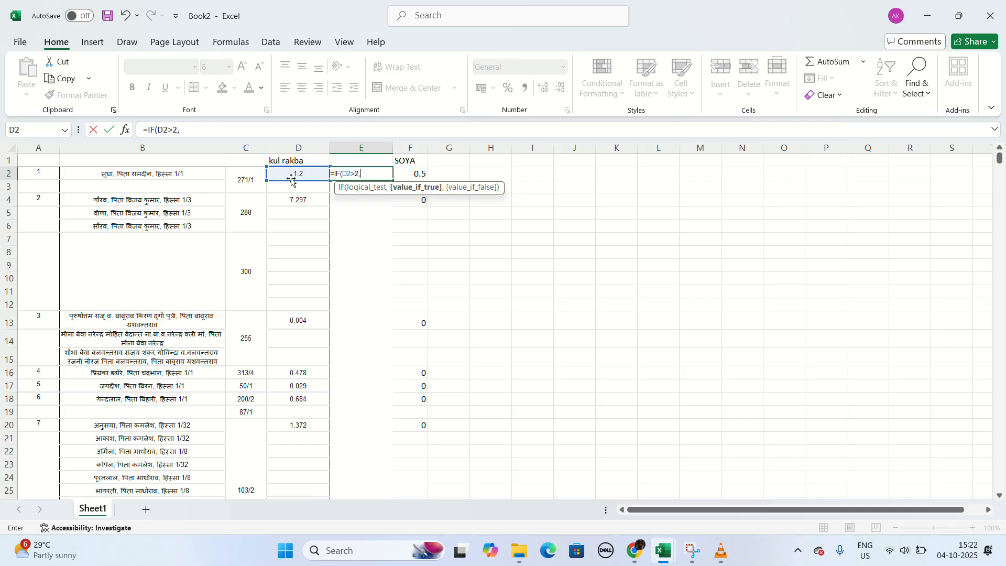
text(2,)
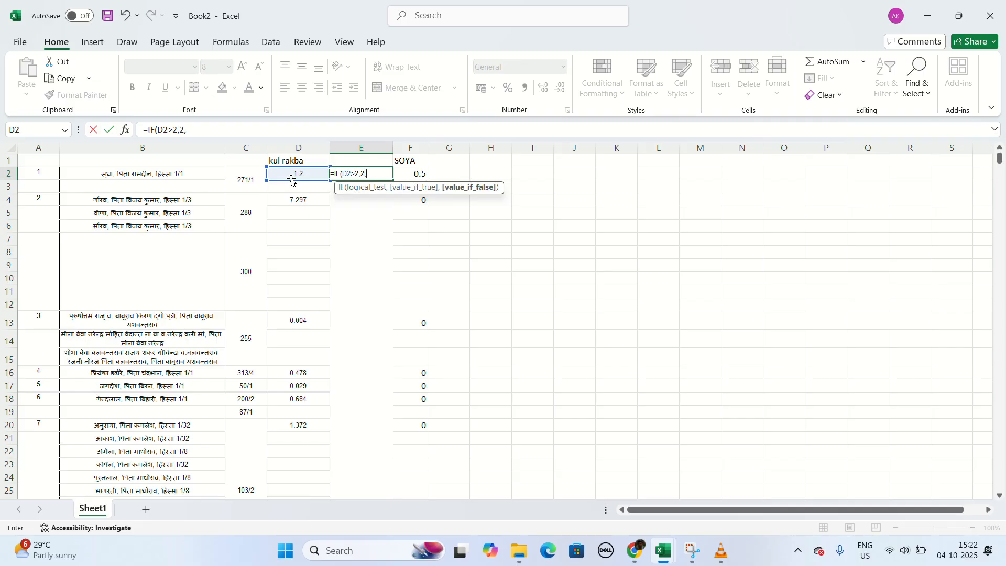
text(1)
key(Return)
click(352, 168)
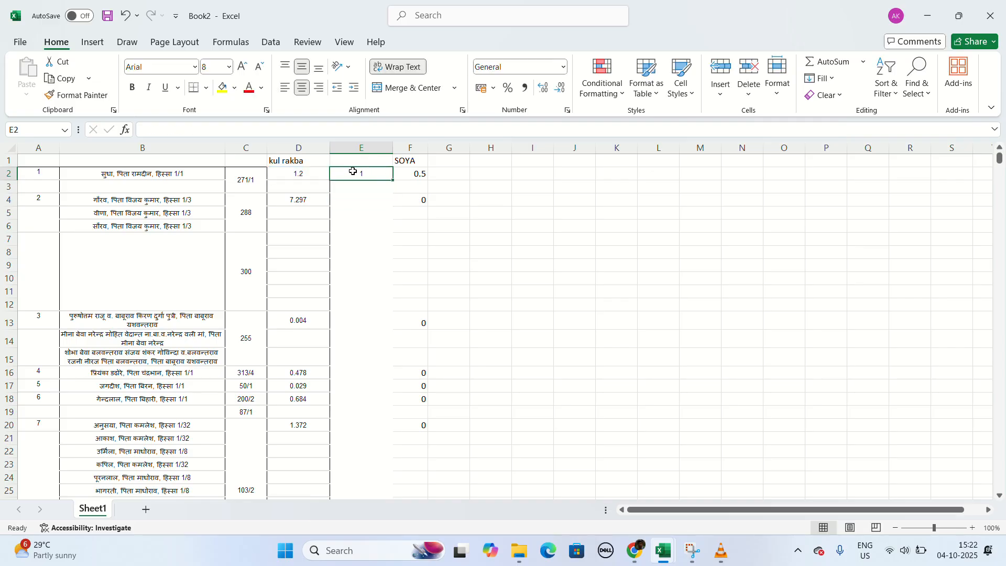
double_click(392, 180)
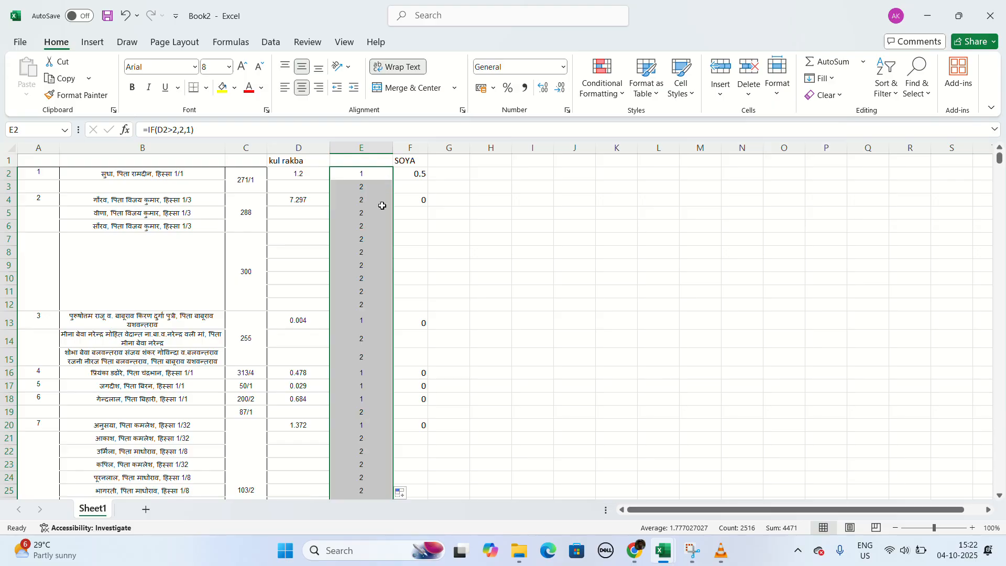
click(295, 179)
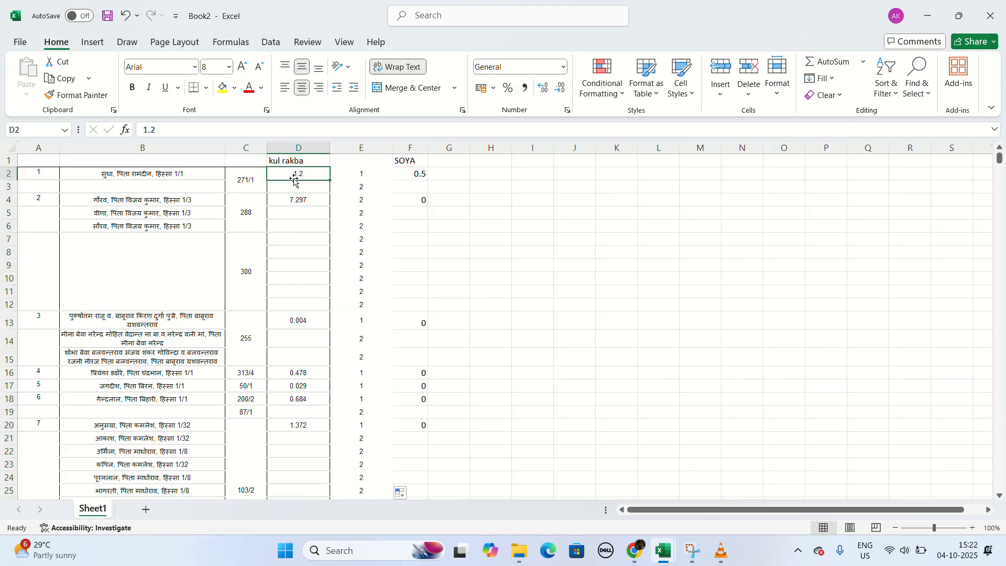
drag(295, 180, 363, 178)
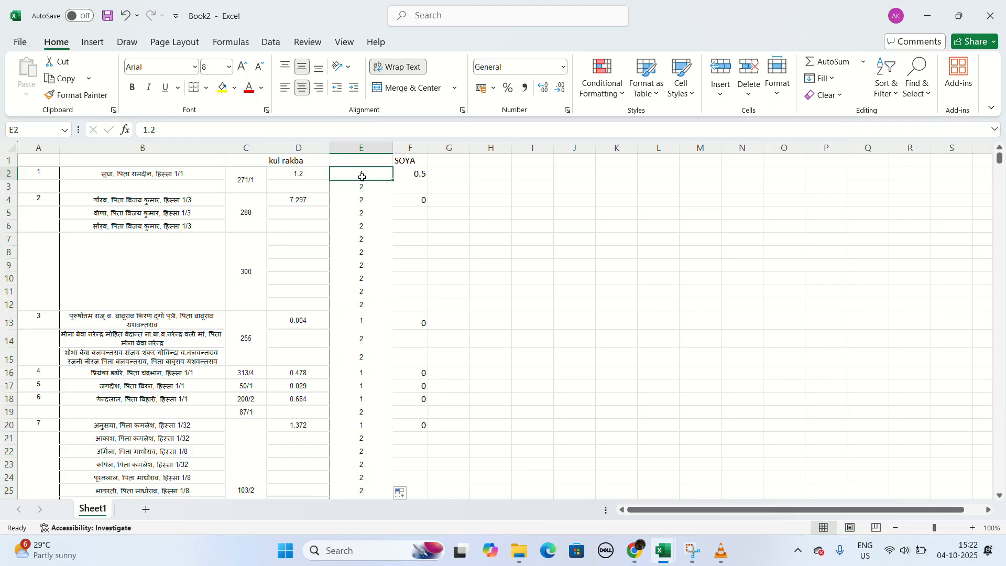
key(ctrl+z)
Step: Title column E "LAGHU 1 DIRGH 2" in E1
click(297, 203)
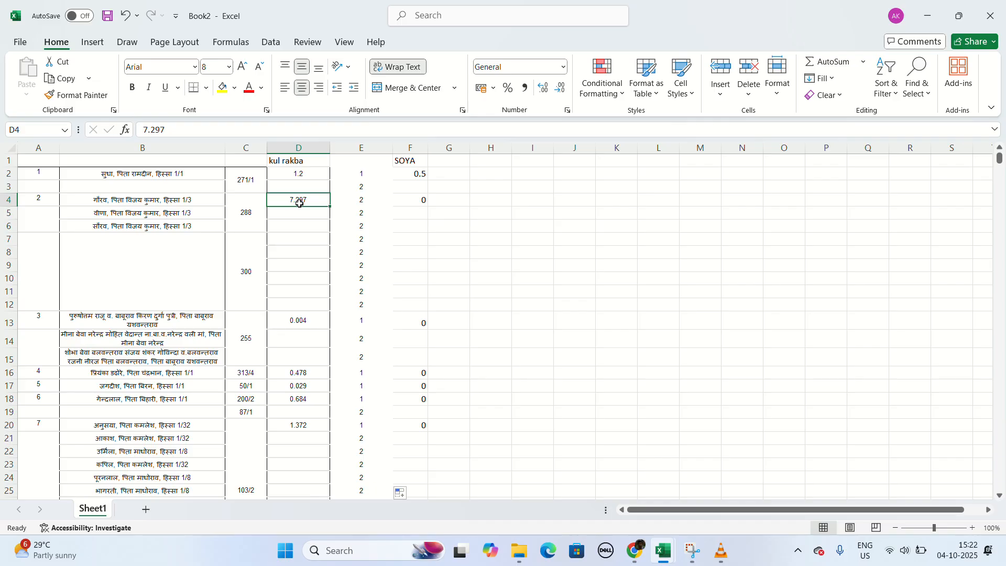
click(366, 205)
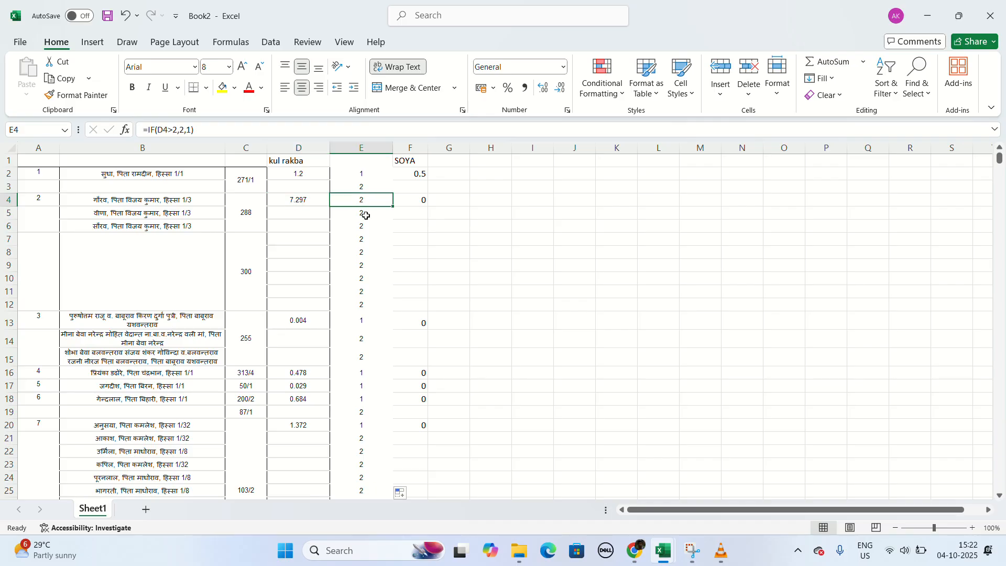
click(345, 163)
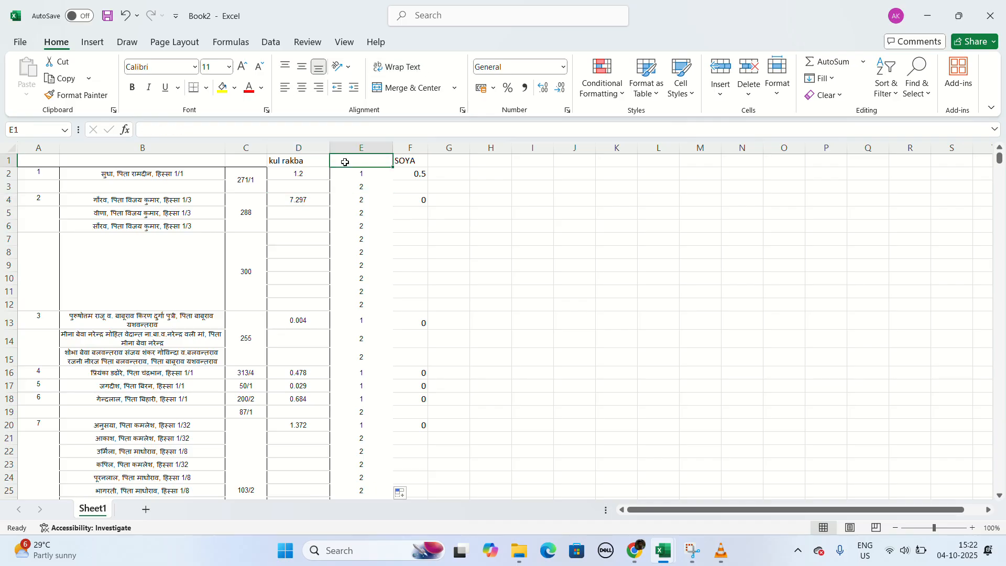
text(LA )
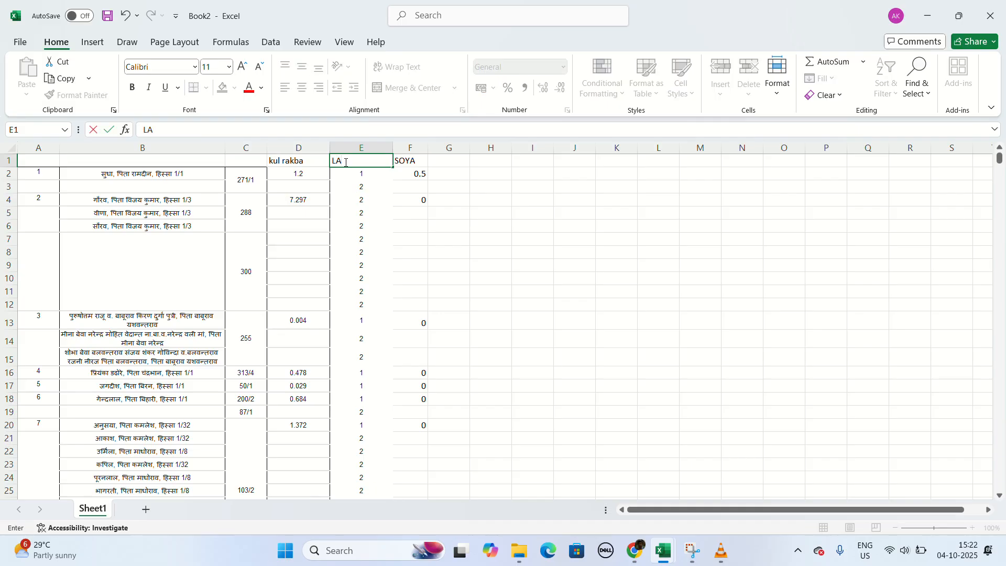
text(GHU 1 DIRGH)
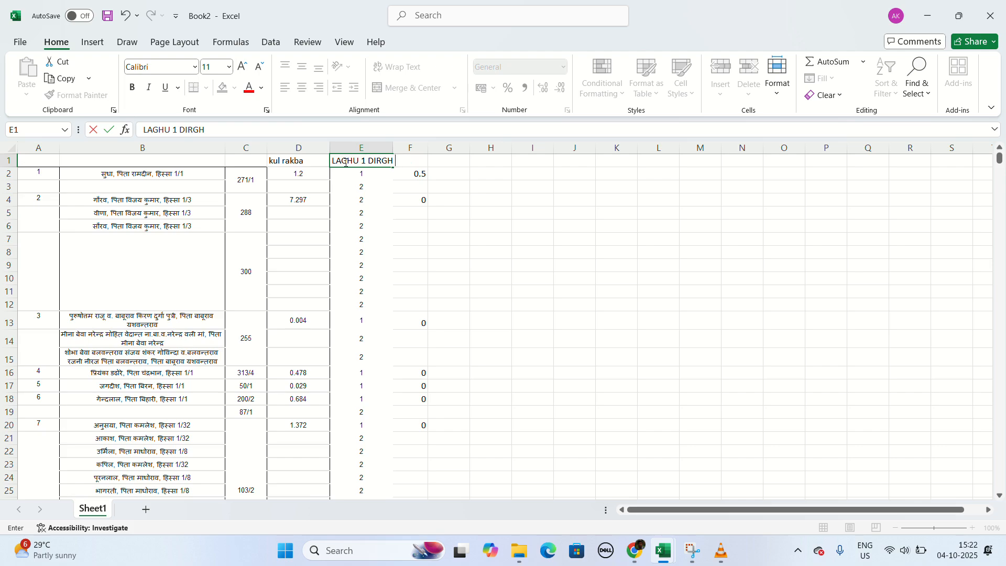
text( 2)
Step: Split the E1 heading into two lines, with "LAGHU 1" above "DIRGH 2"
double_click(368, 162)
click(370, 162)
key(Escape)
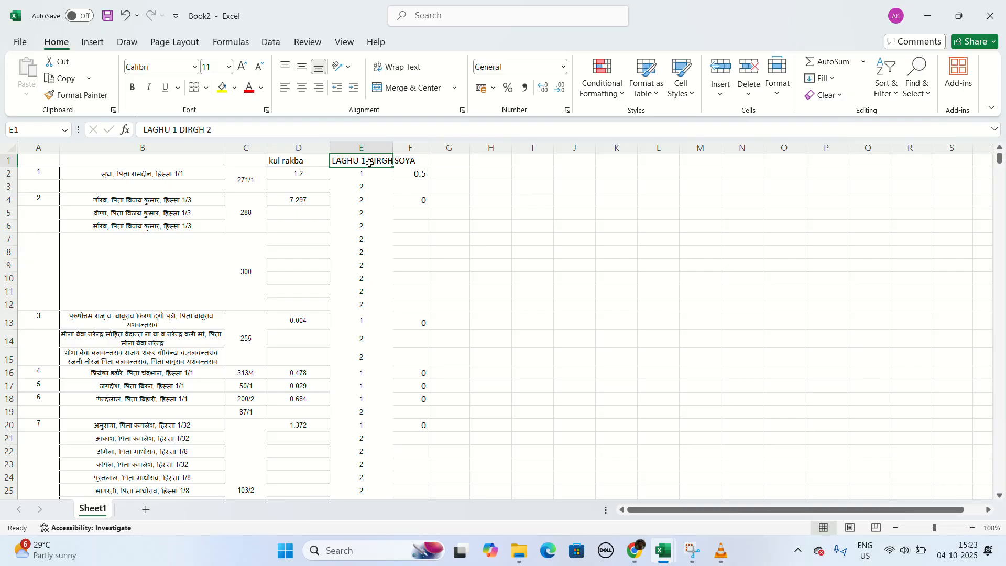
double_click(371, 163)
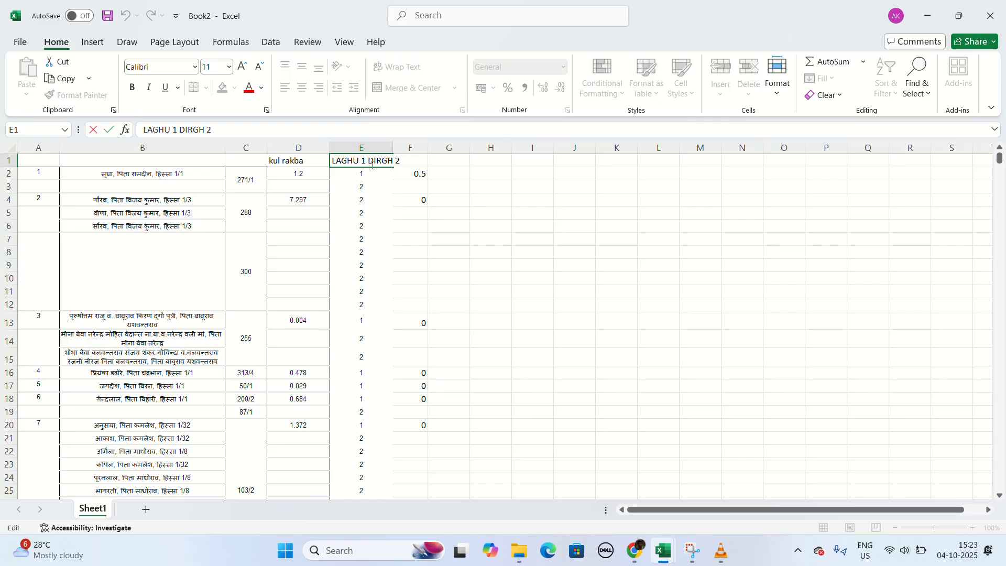
key(alt+Return)
click(349, 266)
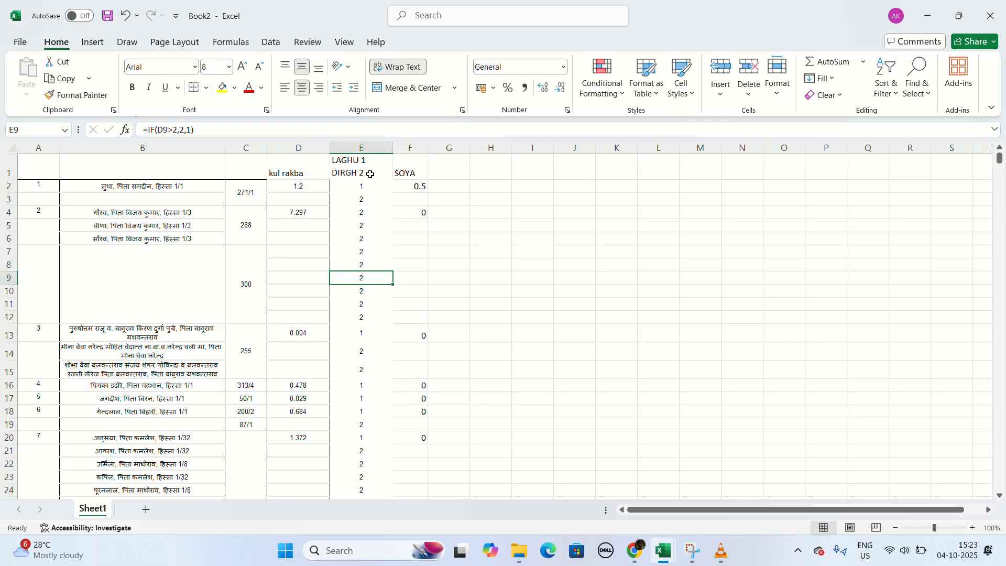
click(317, 187)
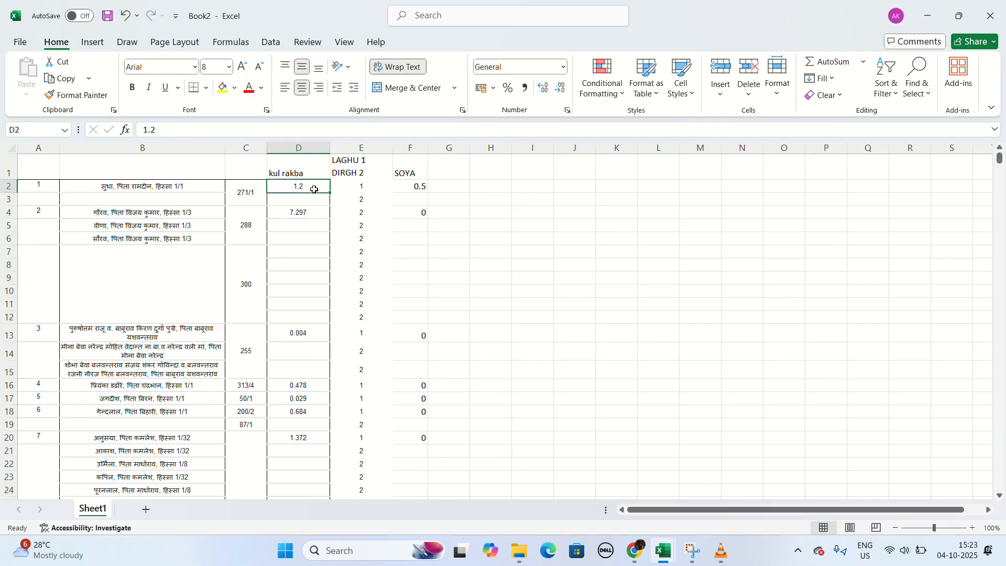
click(362, 188)
click(422, 187)
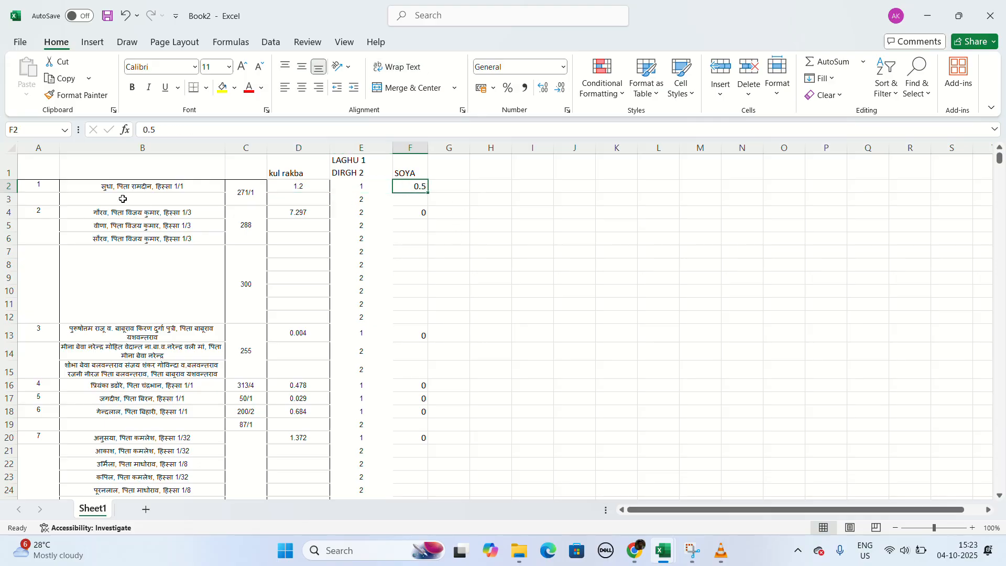
click(9, 168)
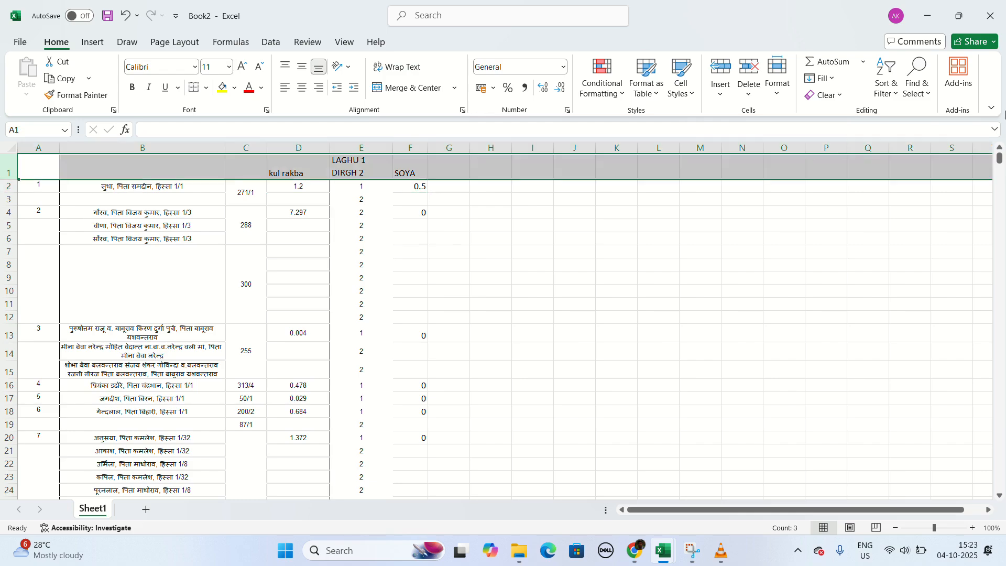
click(823, 227)
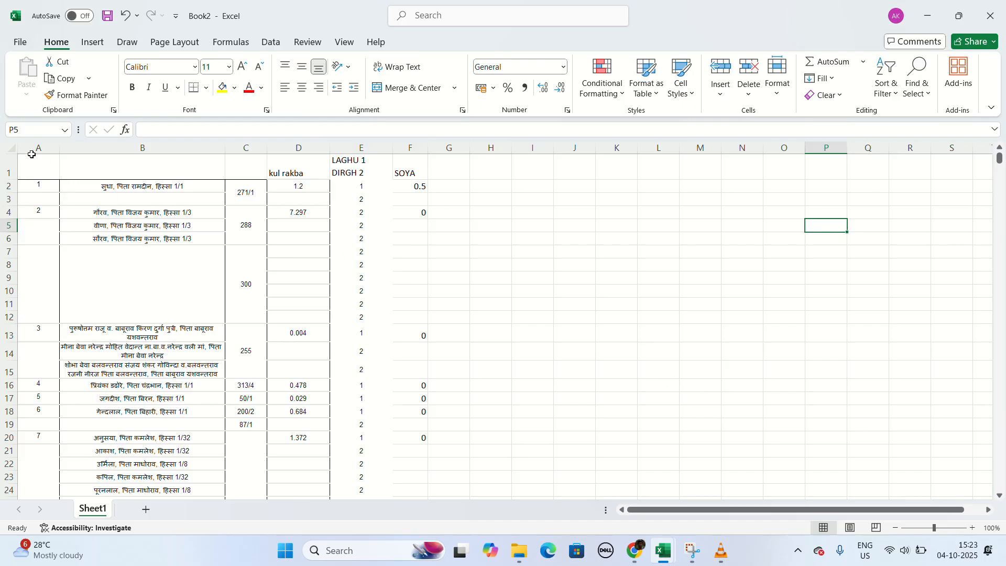
Step: Unmerge all merged cells across the entire sheet
click(10, 148)
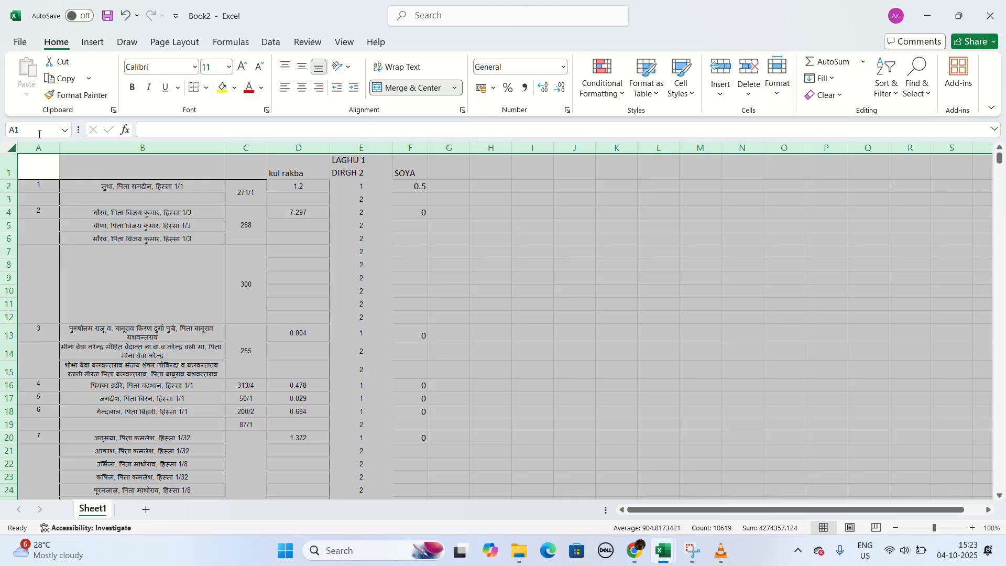
click(412, 89)
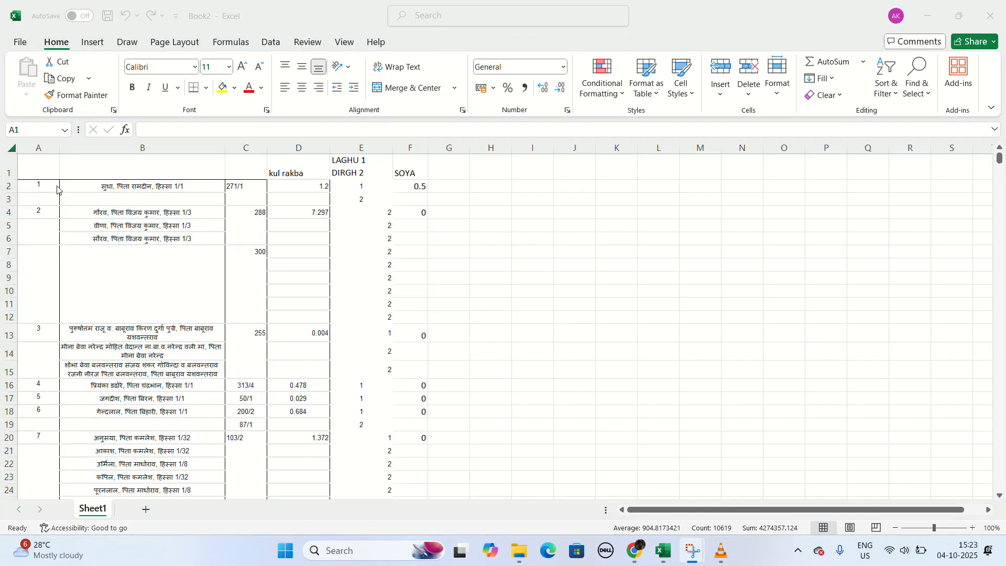
Step: Check that the cells in columns A and B between rows 4 and 12 are individually selectable after unmerging
click(43, 215)
click(46, 228)
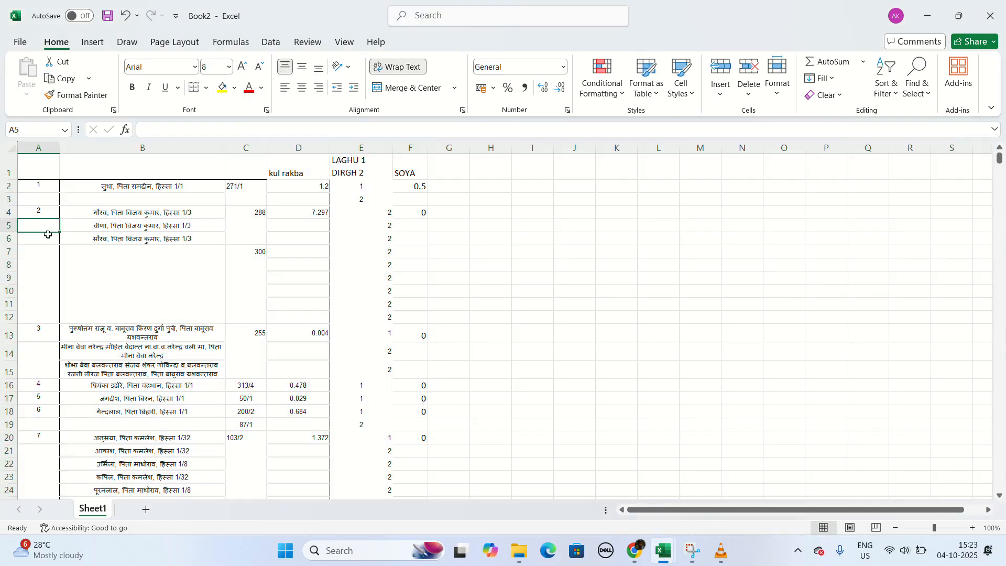
click(47, 237)
click(46, 277)
click(41, 262)
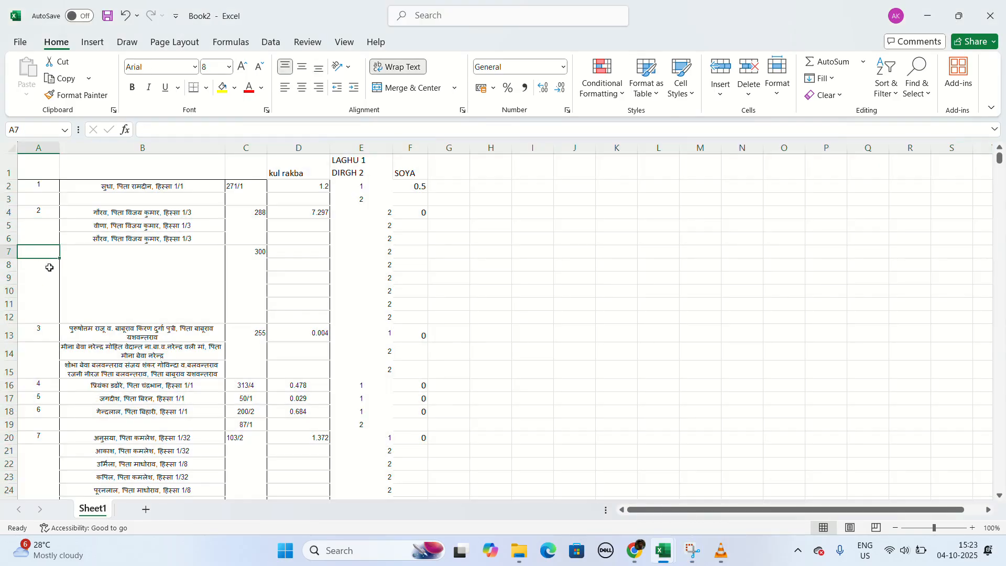
click(47, 283)
click(110, 262)
click(104, 283)
click(99, 306)
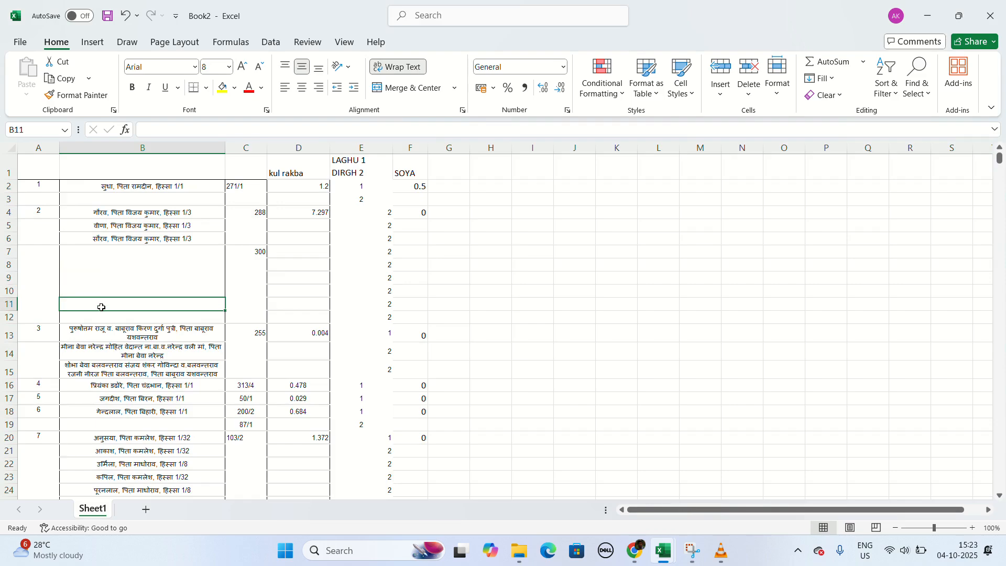
click(104, 283)
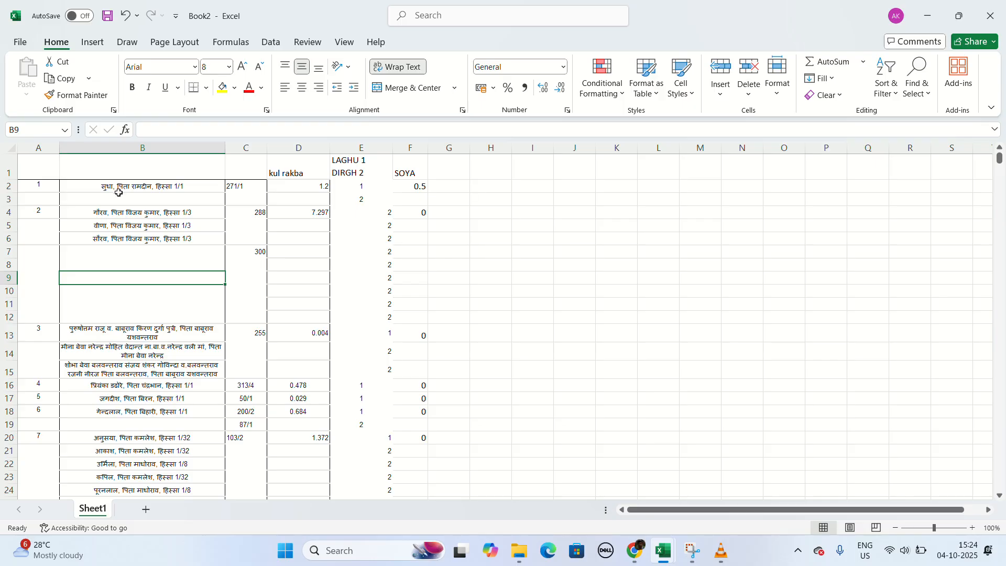
Step: Add filters to the header row 1 and open the filter options of the SOYA column
click(12, 173)
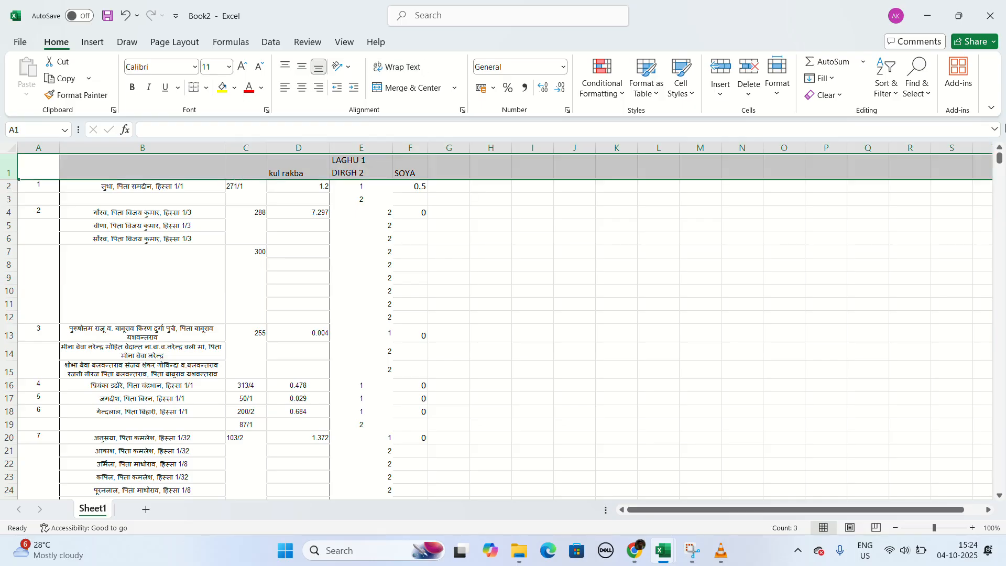
click(886, 83)
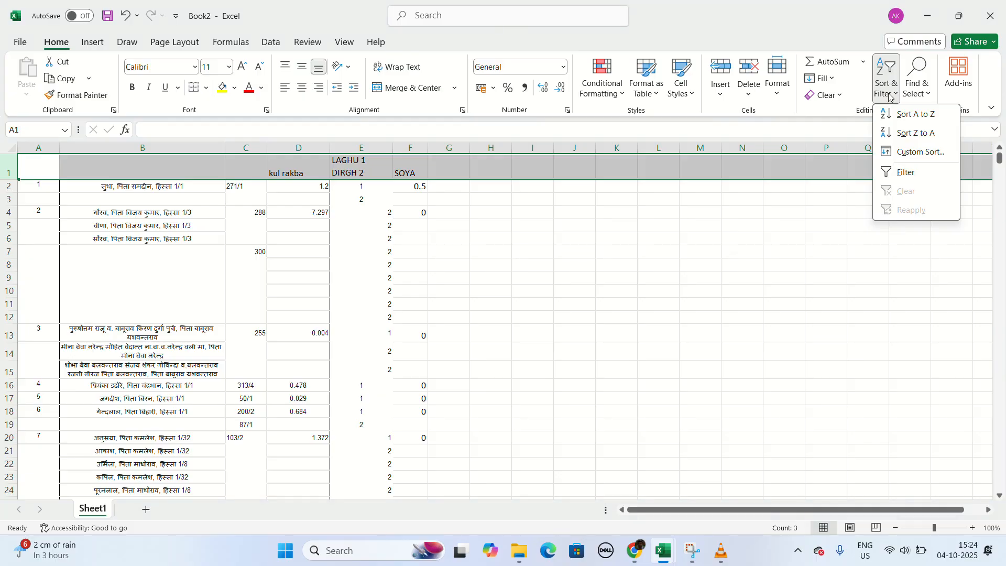
click(905, 177)
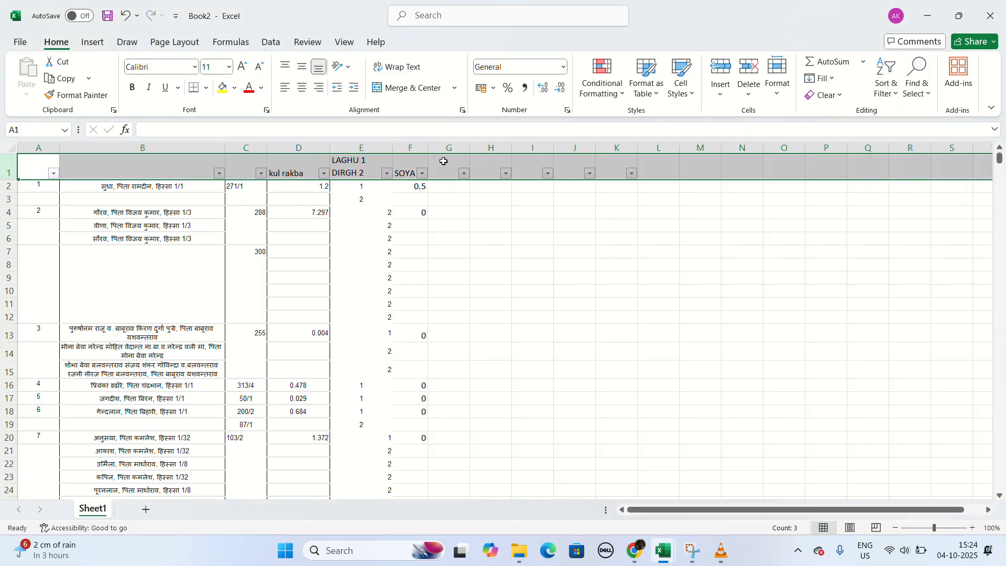
click(422, 173)
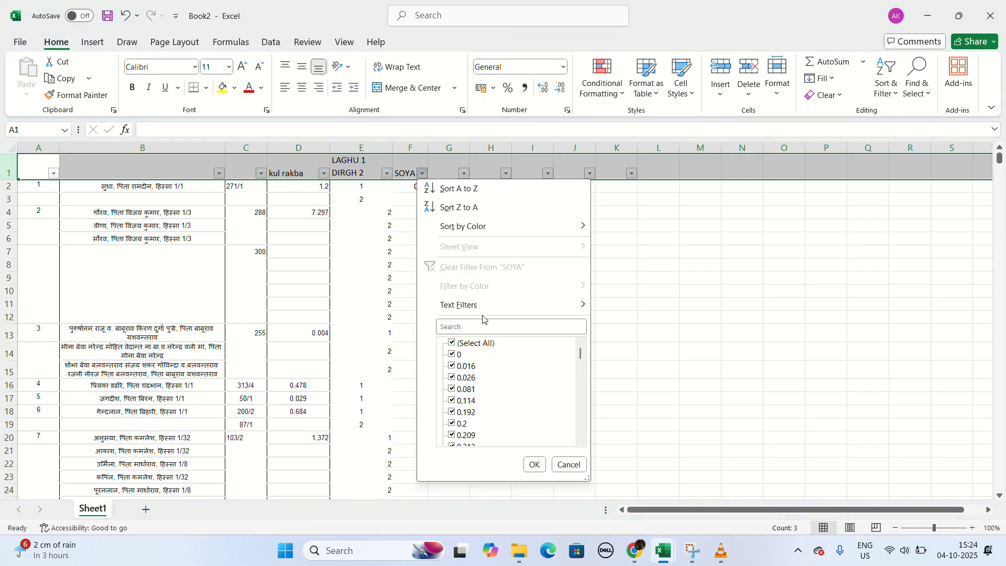
Step: Filter the SOYA column to exclude the value 0 and blank cells
click(452, 356)
scroll(472, 377, down, 10)
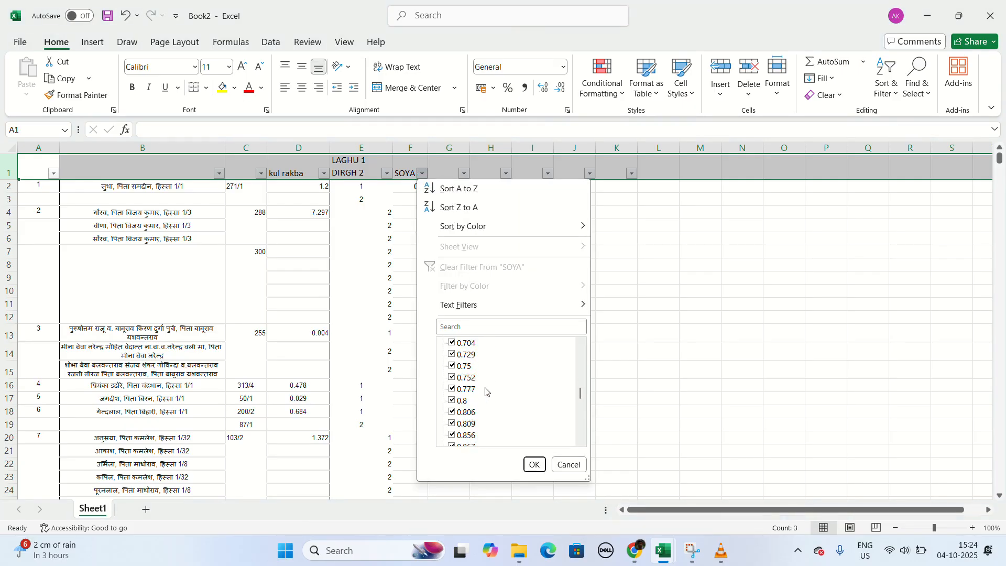
scroll(486, 398, down, 10)
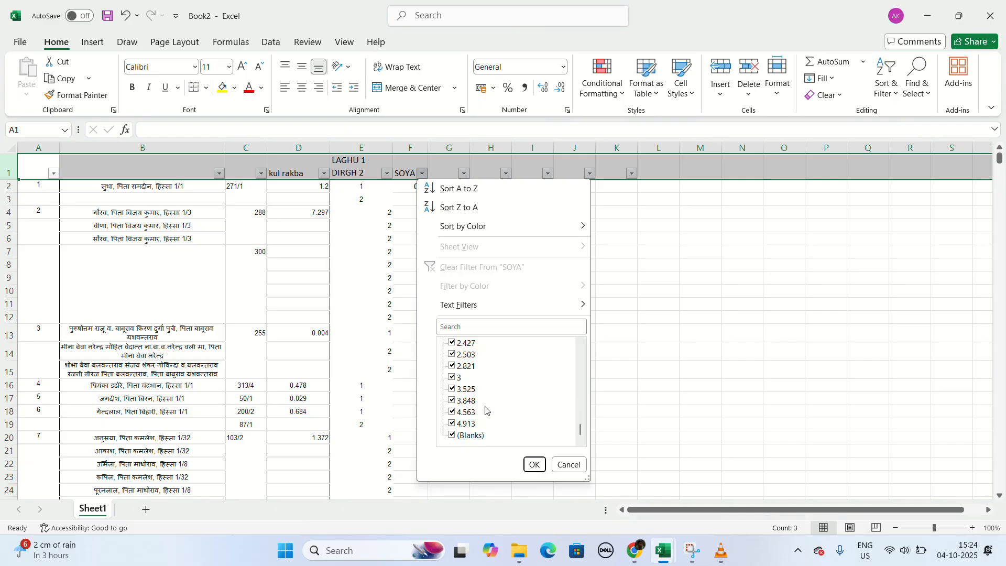
click(451, 435)
click(535, 465)
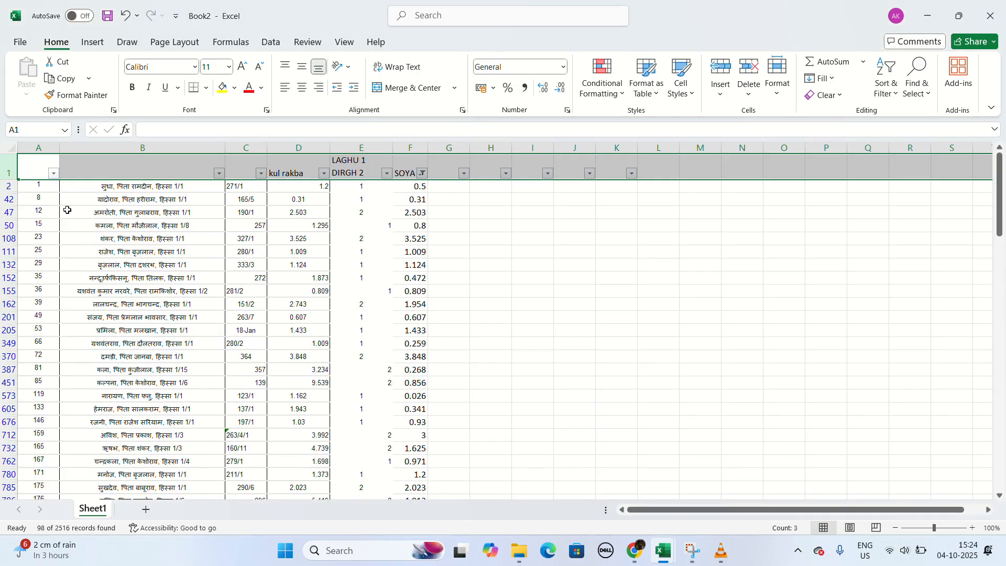
Step: Copy the filtered data rows from A2 to F2490 and paste them at A1 of a new sheet
click(39, 190)
drag(40, 190, 421, 484)
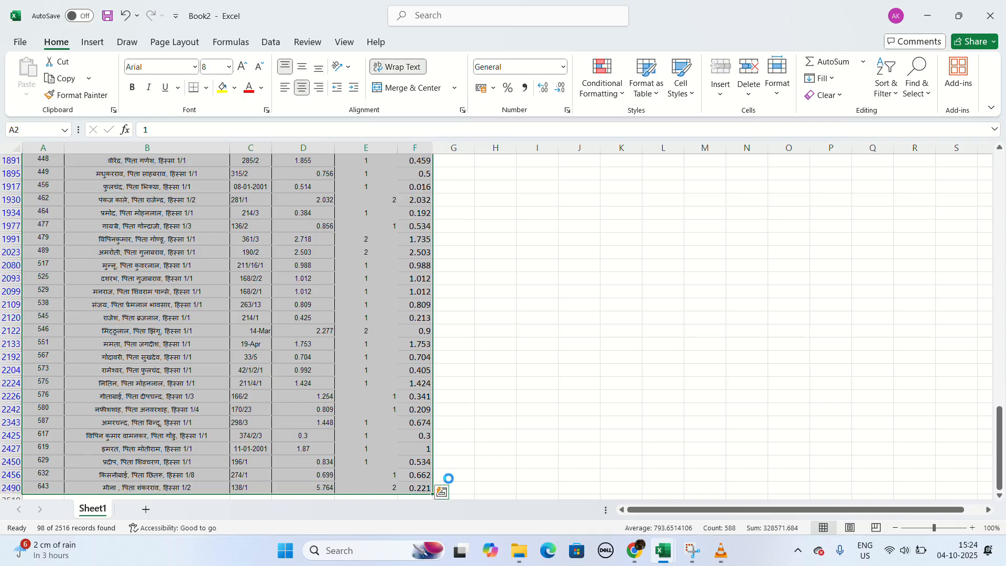
key(ctrl+c)
click(145, 509)
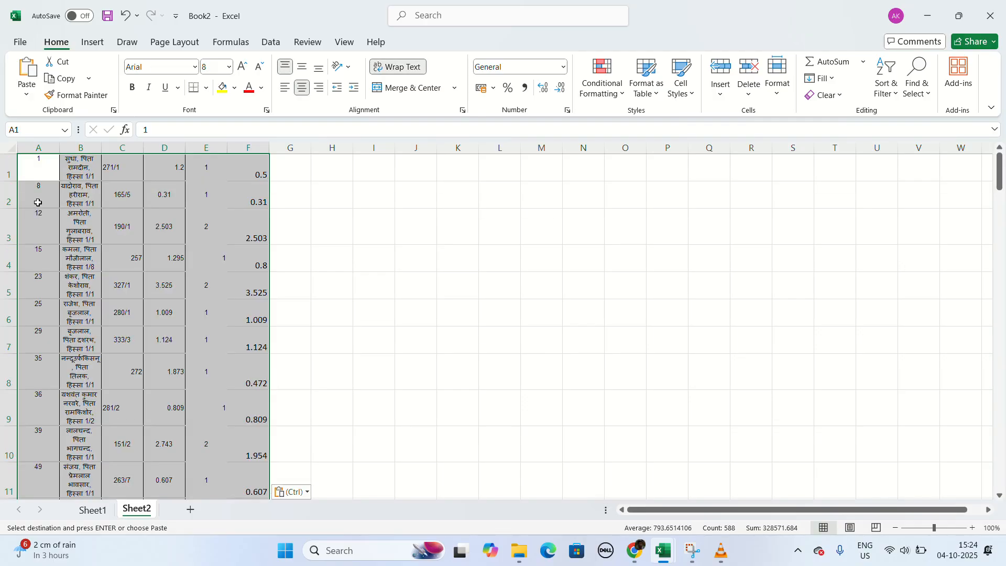
Step: Insert a blank row above the first pasted record on Sheet2 for column headings
click(283, 227)
click(264, 173)
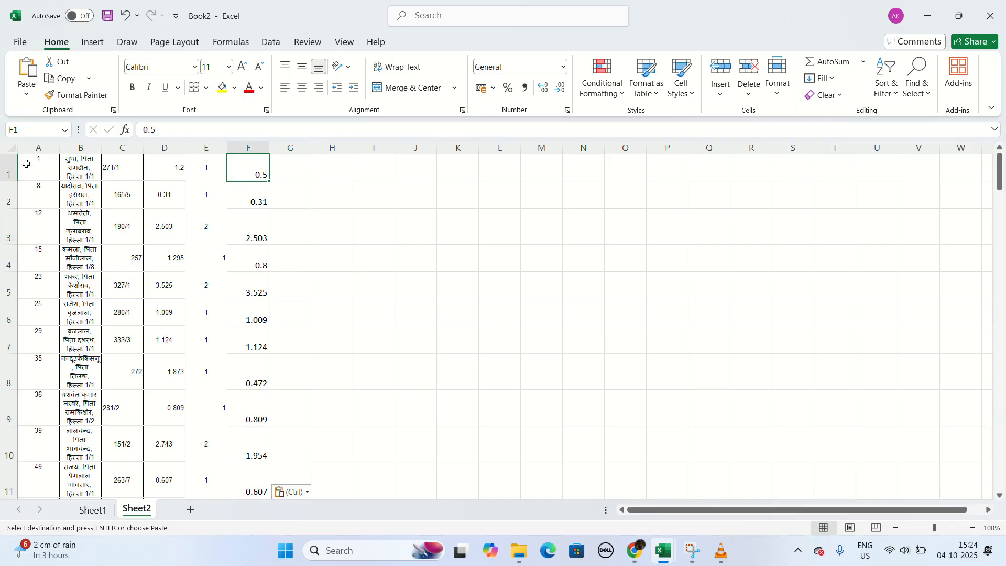
click(8, 172)
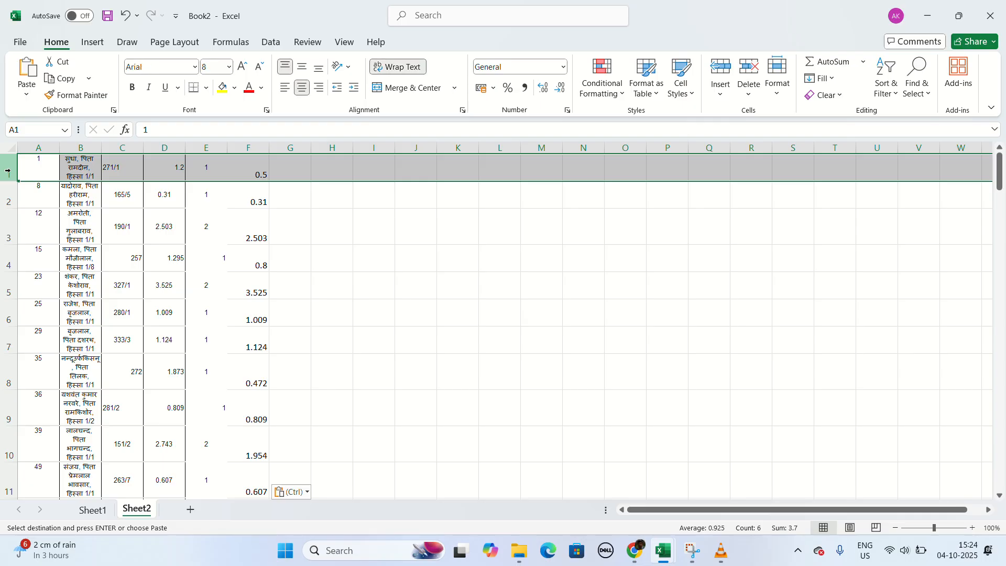
key(ctrl+shift+equal)
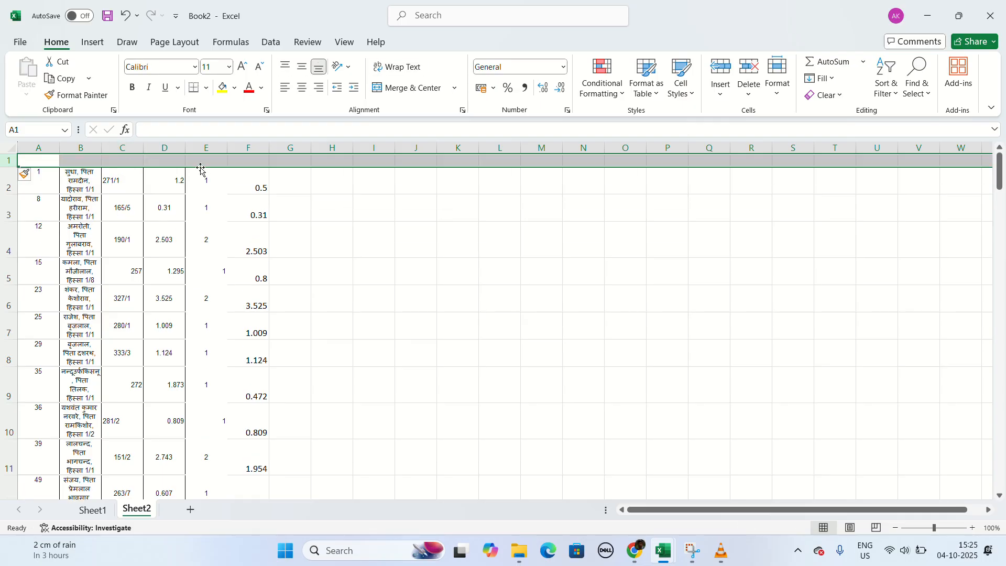
Step: Enter the heading KUL RAKBA in cell D1 of Sheet2
click(173, 164)
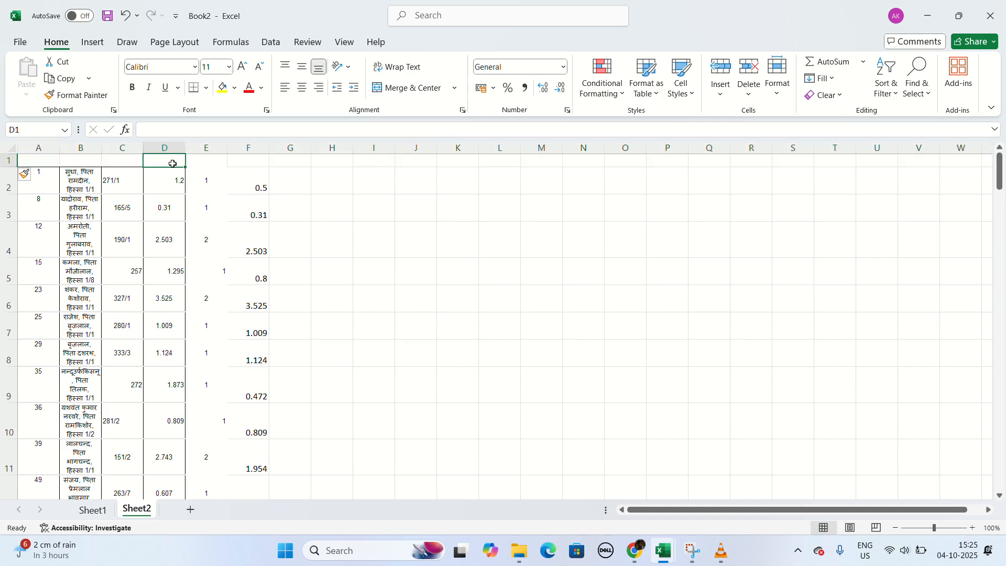
text(=)
text(KUL)
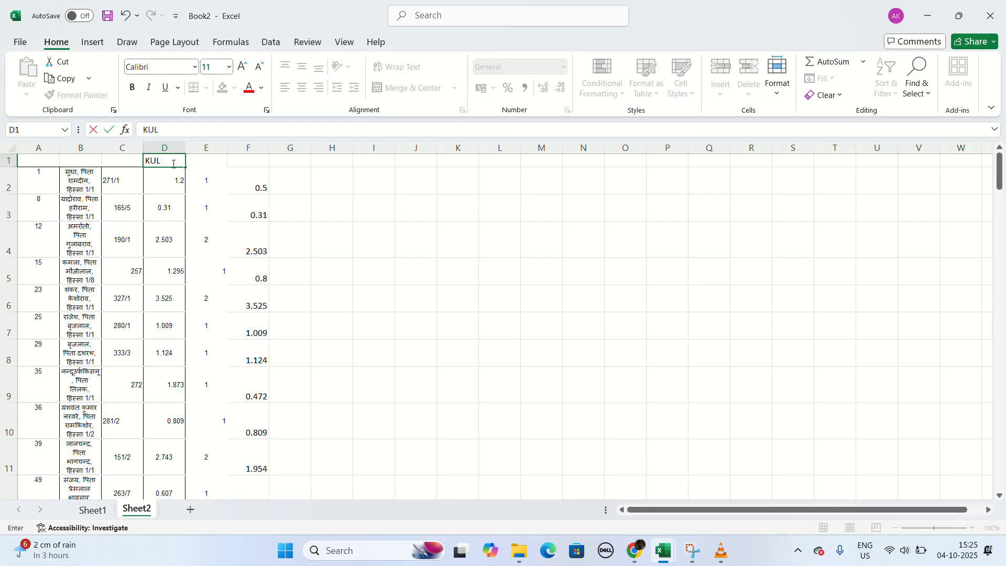
text( RAKBA)
click(223, 240)
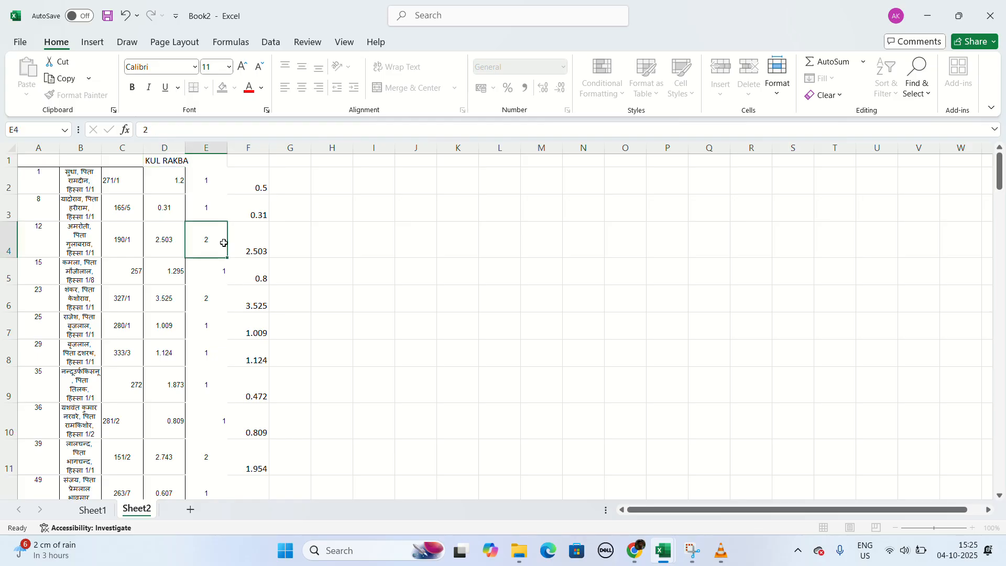
Step: Add the heading LAGHU in cell E1 and SOYA in cell F1
click(217, 167)
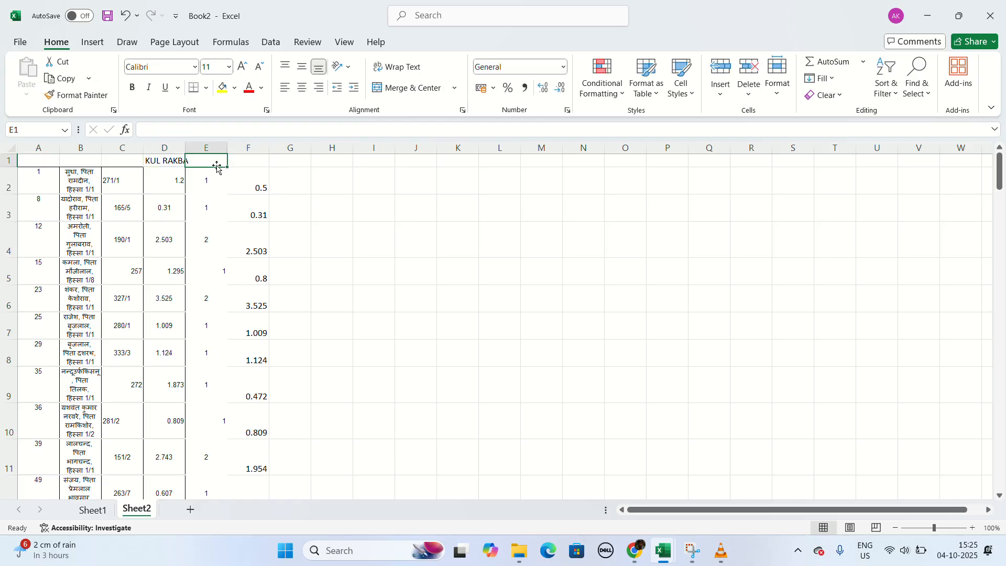
text(LAGHU)
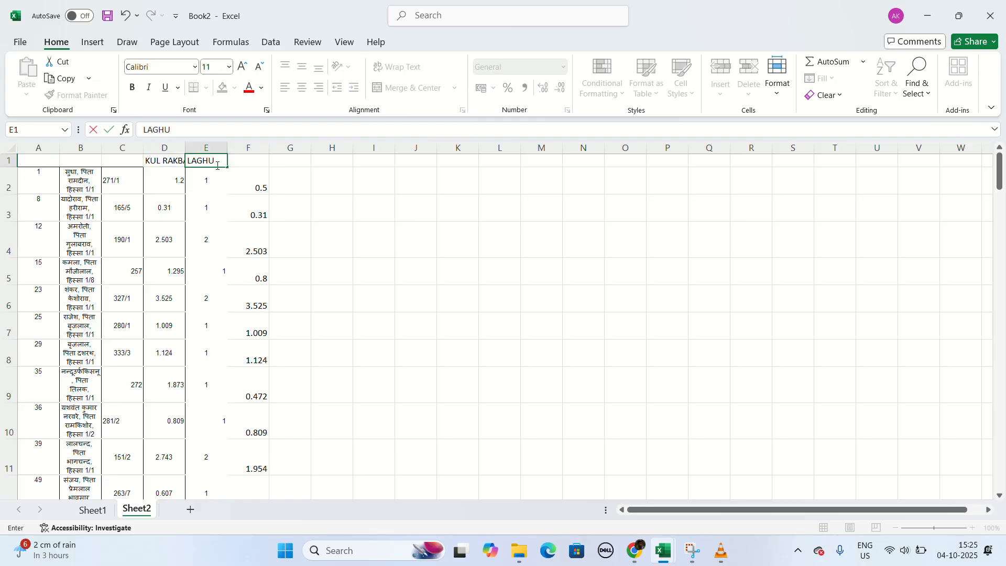
click(251, 239)
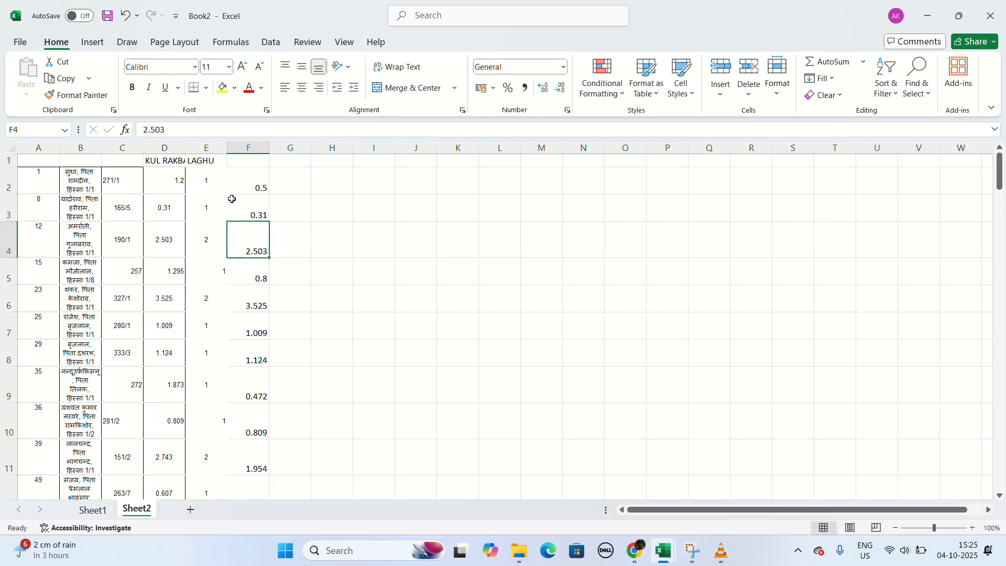
click(249, 160)
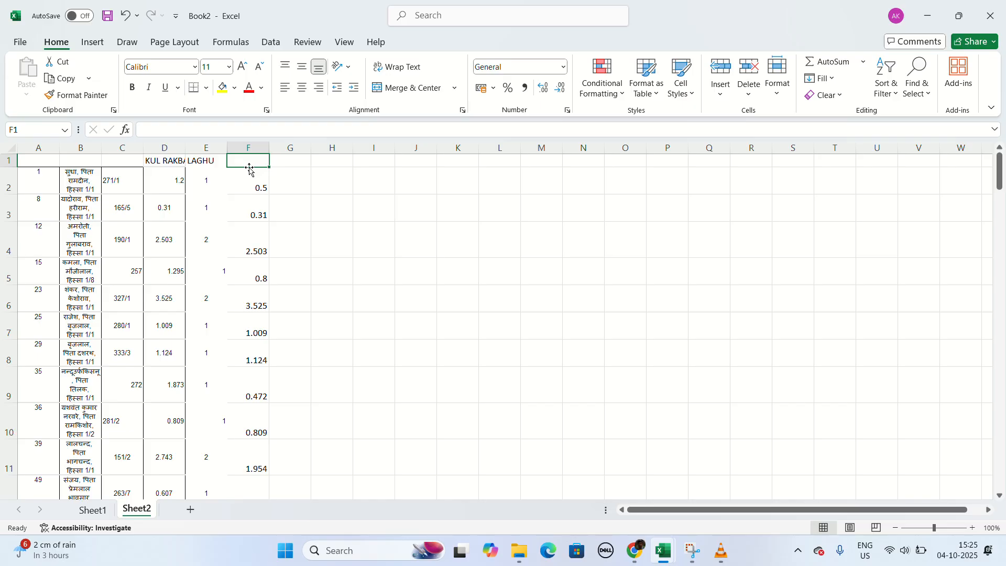
text(SOY)
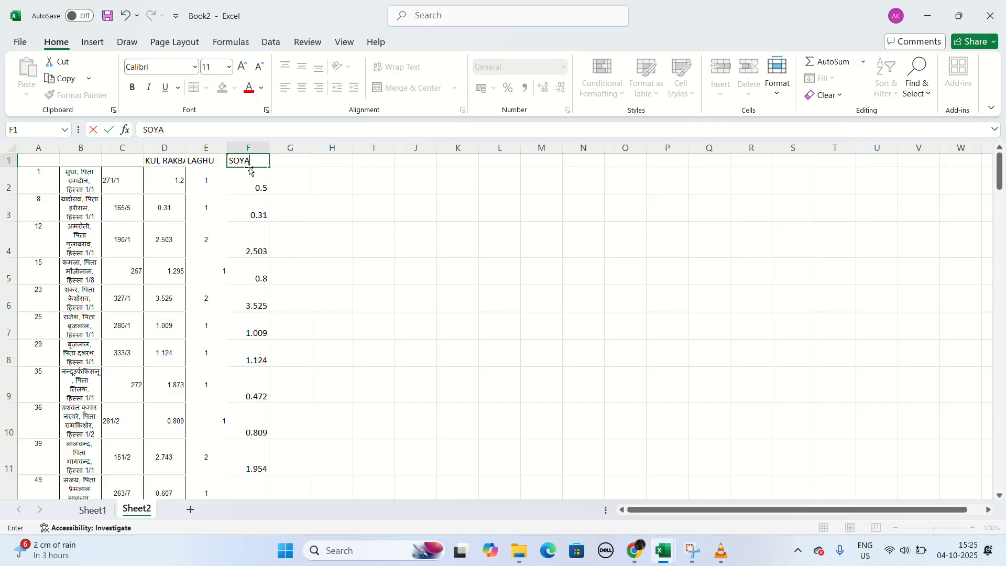
text(A)
click(331, 270)
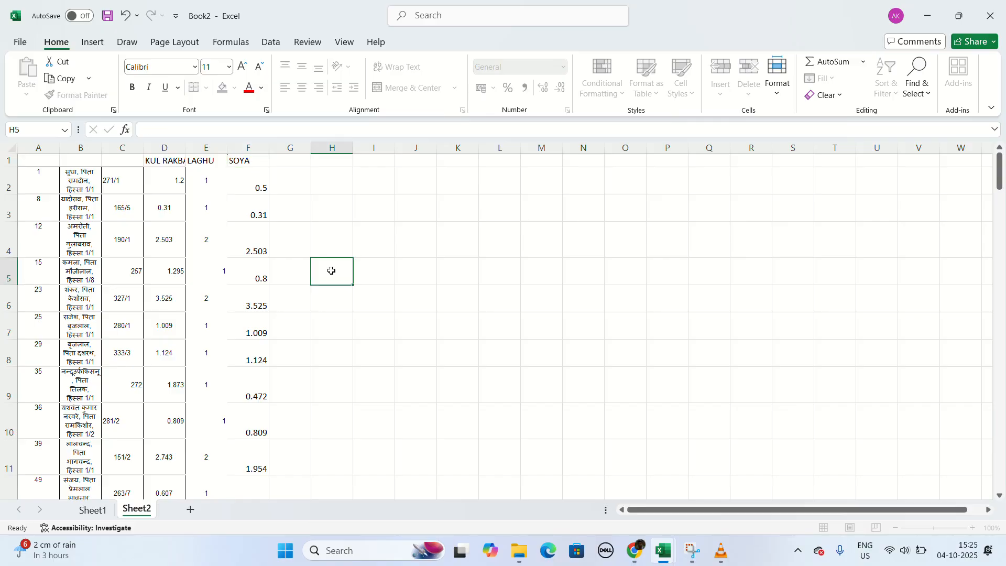
click(297, 161)
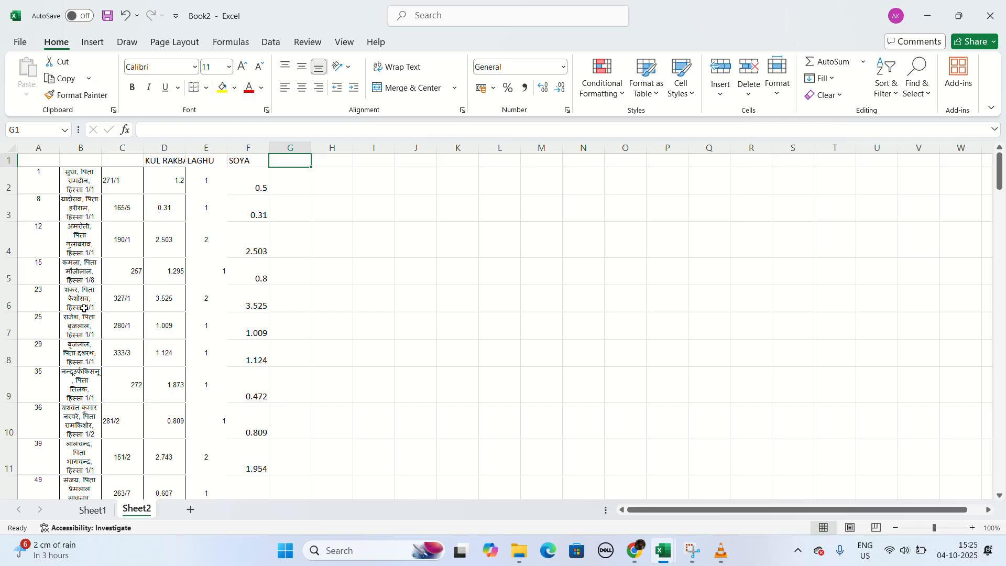
Step: Return to Sheet1 and remove the filter from its header row so that all records are shown
click(90, 183)
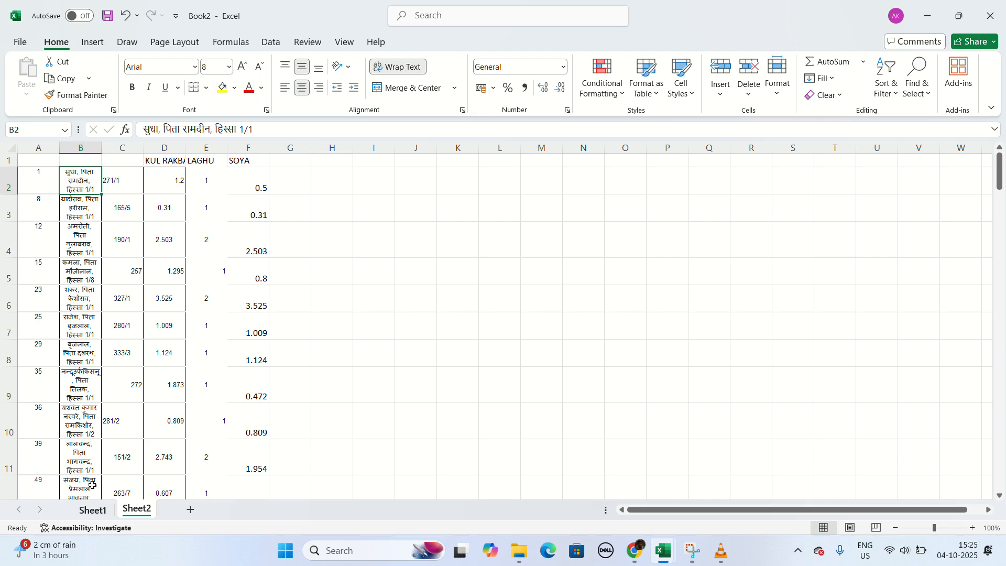
click(84, 511)
scroll(117, 299, up, 5)
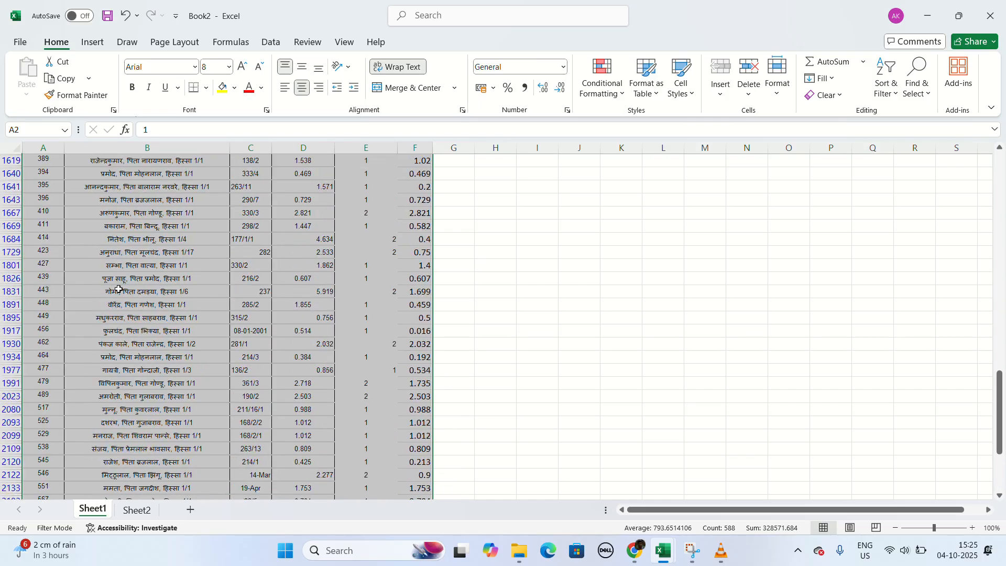
drag(999, 395, 994, 166)
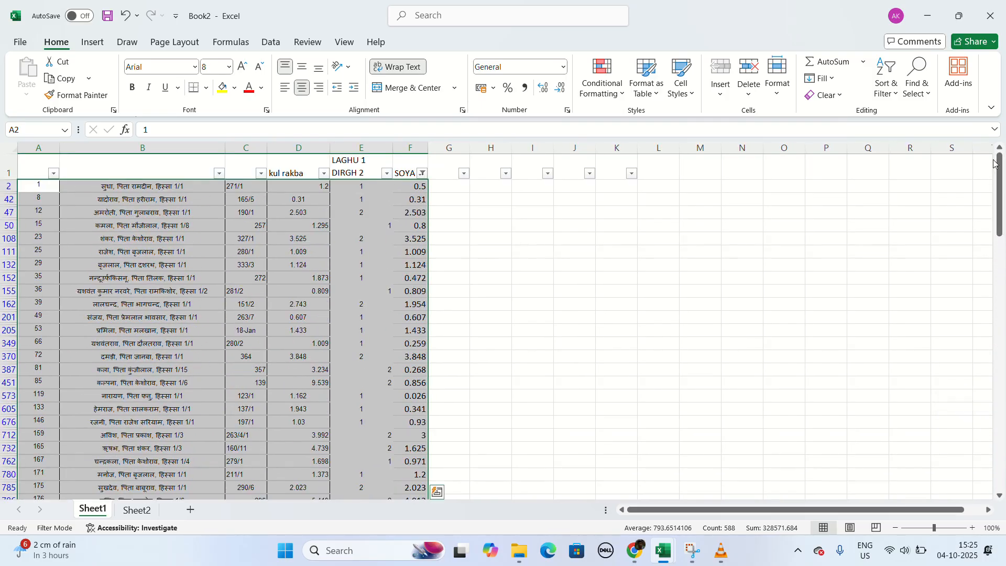
click(10, 174)
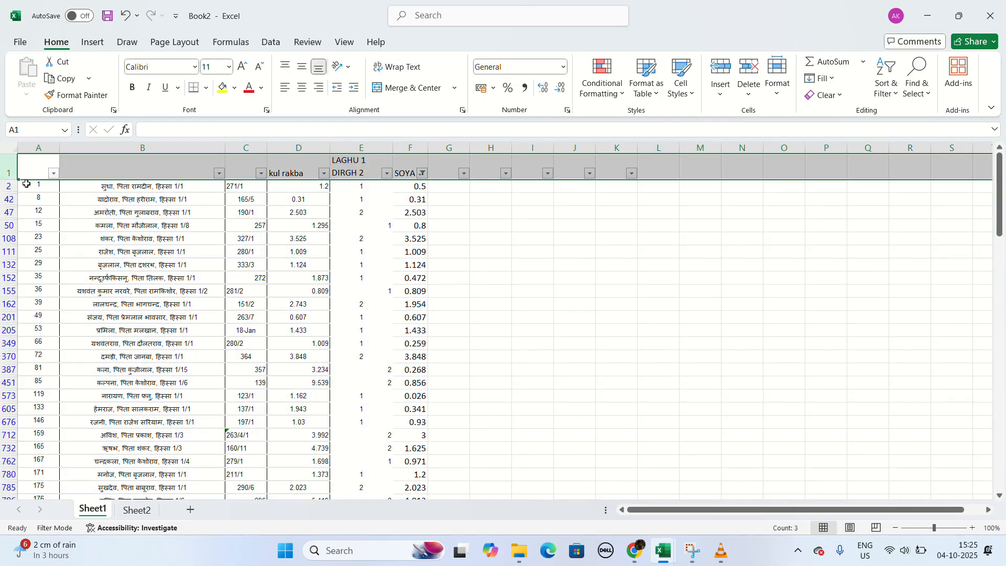
click(893, 95)
click(896, 171)
Step: Examine how Sheet1 lists single and joint landholders with their shares and SOYA values under each serial number
click(112, 188)
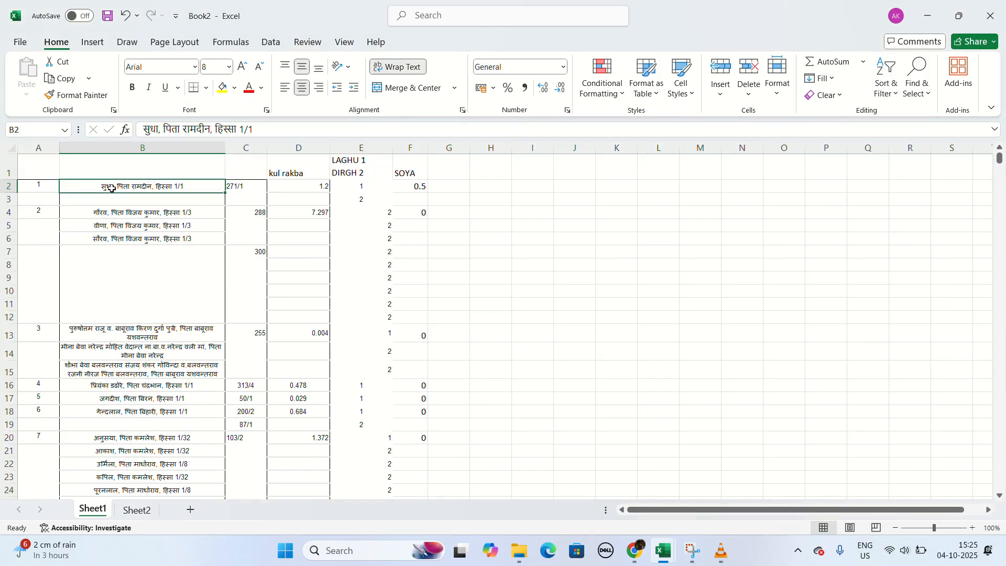
click(33, 210)
click(136, 216)
click(131, 238)
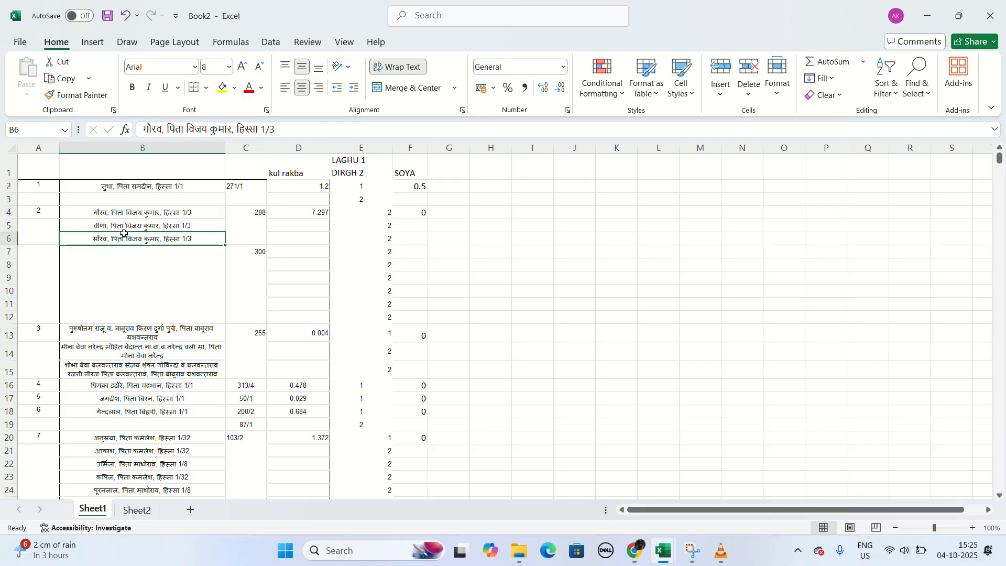
click(112, 228)
click(109, 239)
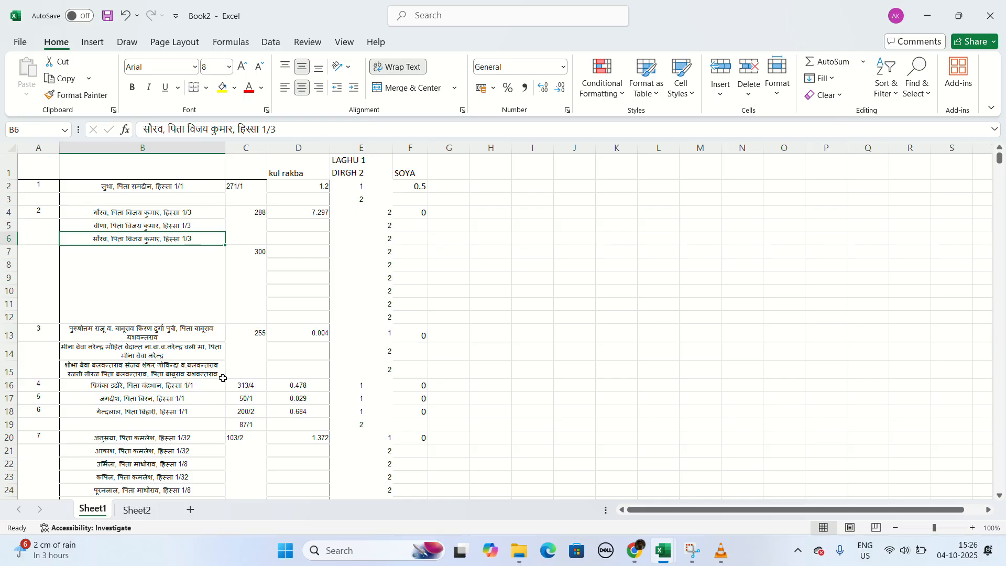
scroll(223, 378, down, 5)
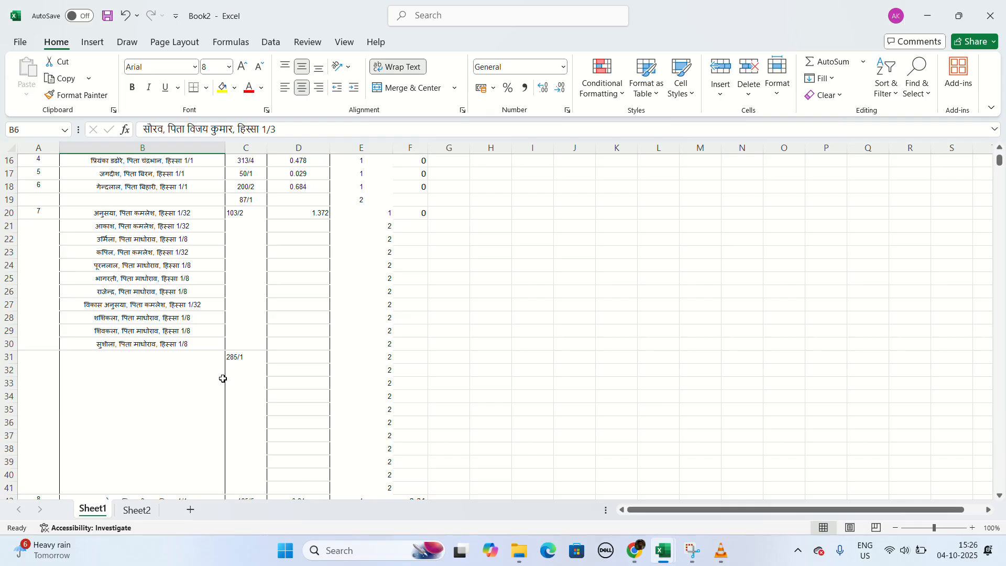
scroll(223, 378, down, 5)
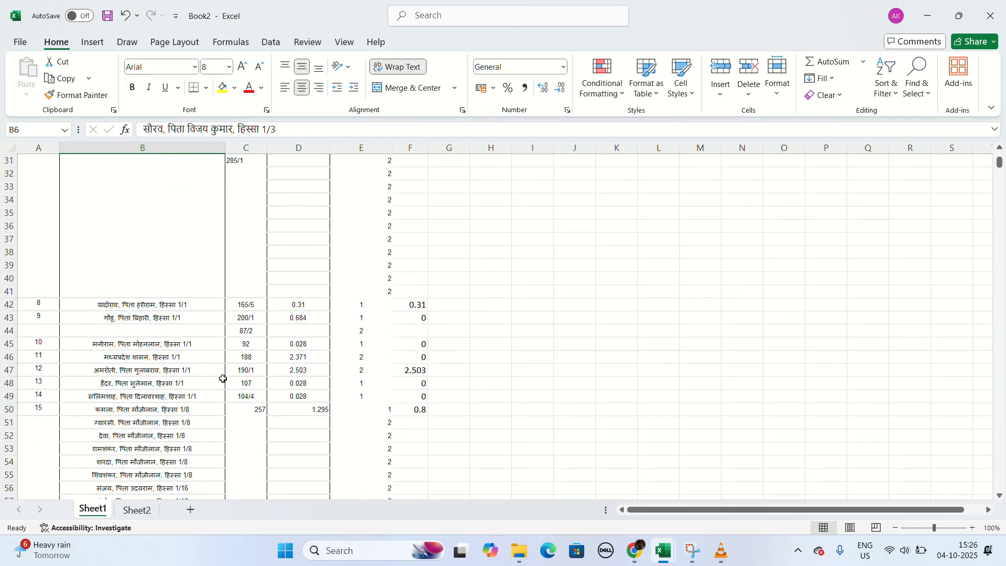
scroll(222, 378, down, 2)
scroll(223, 378, down, 2)
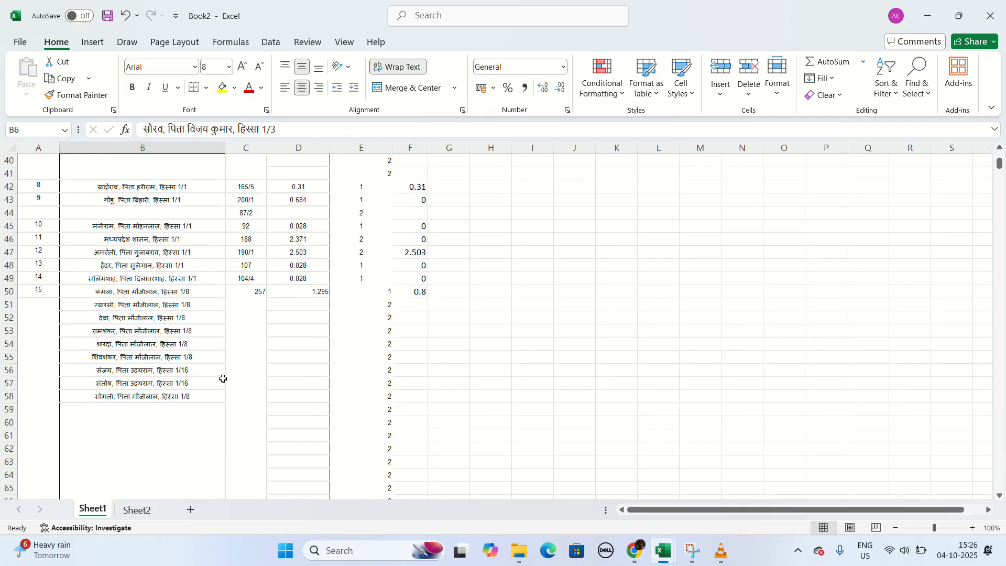
scroll(227, 364, down, 11)
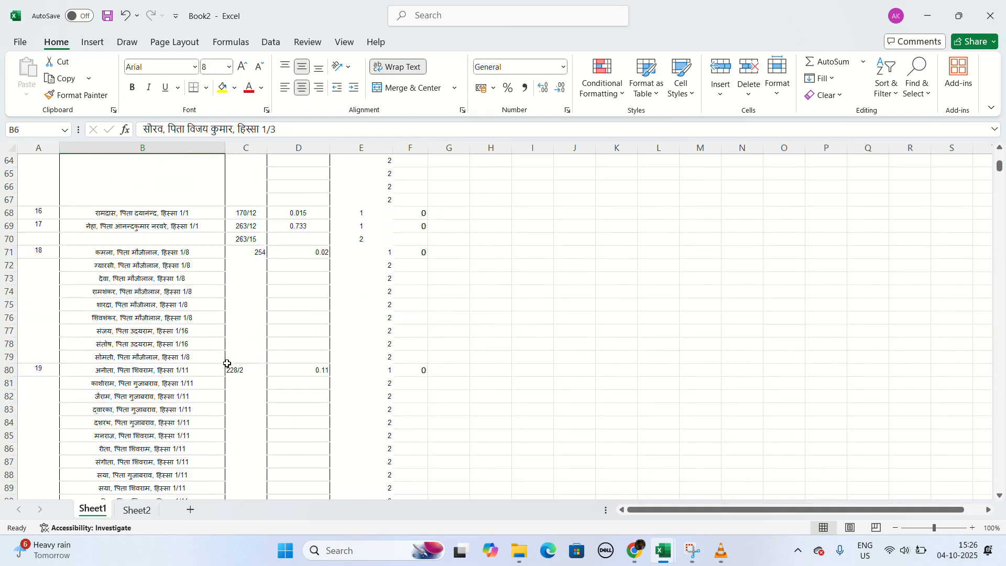
scroll(227, 364, down, 10)
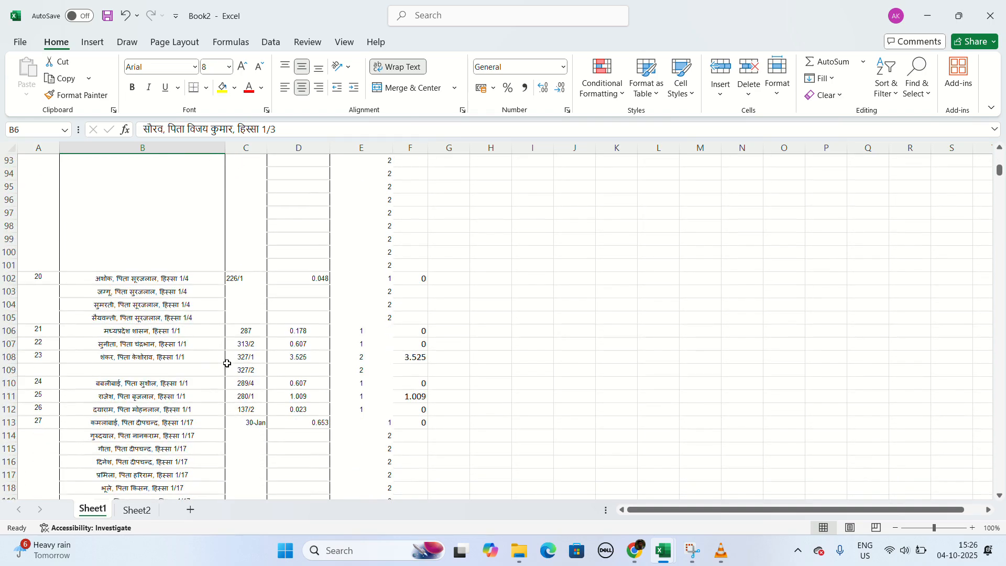
scroll(227, 364, down, 5)
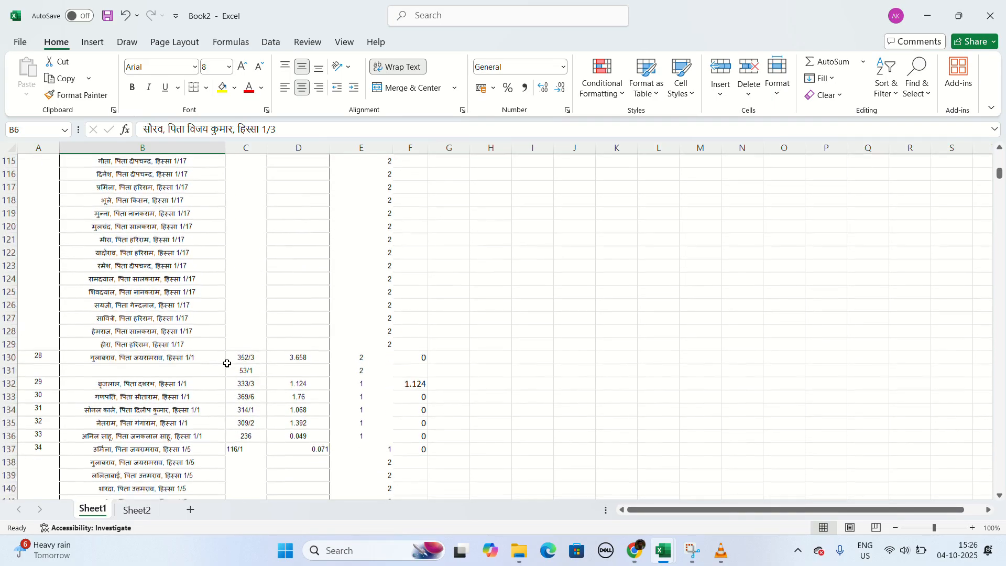
scroll(227, 364, down, 12)
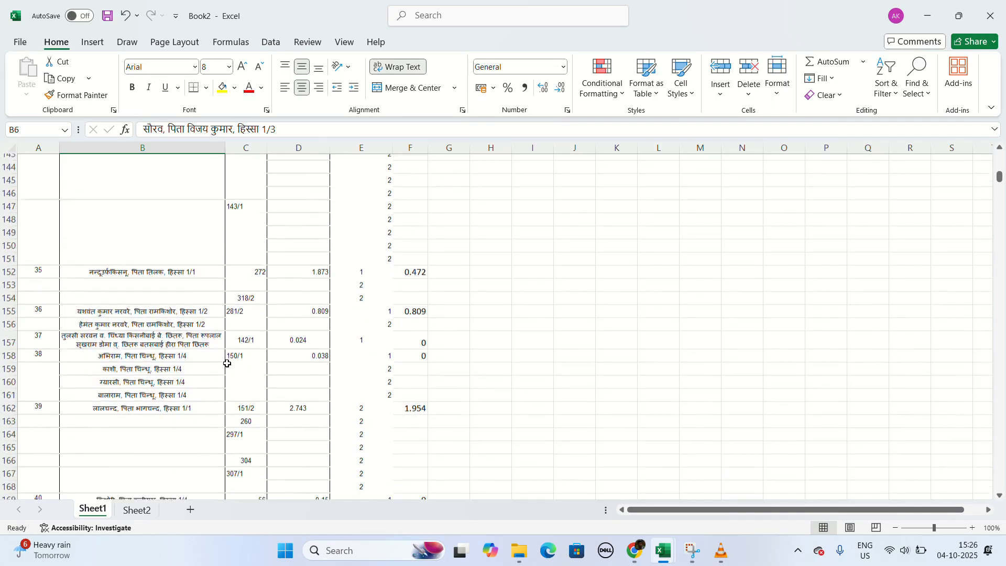
Step: Compare the landholder entry for serial number 36 in Sheet2 with its joint holders and shares in Sheet1
click(136, 511)
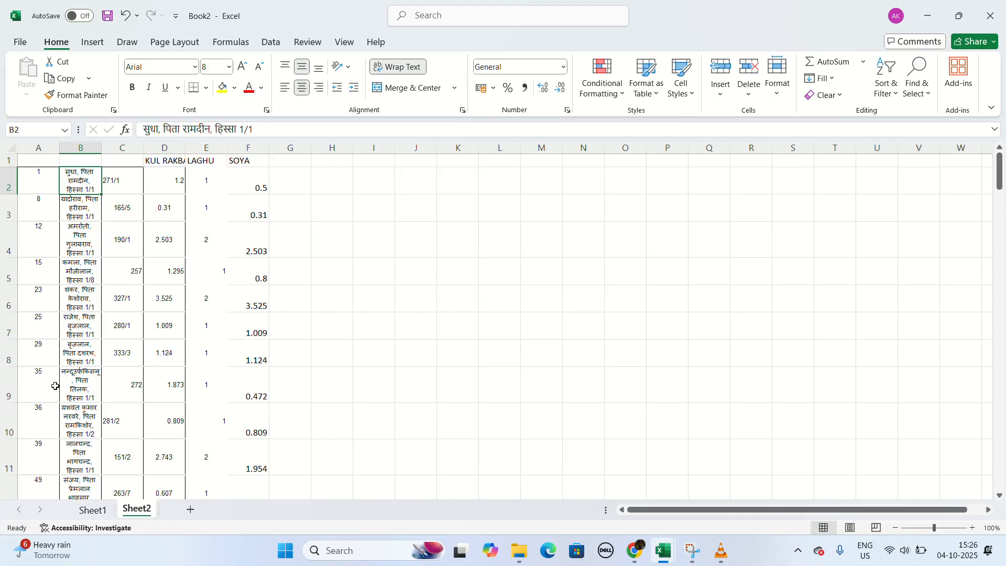
scroll(55, 385, down, 3)
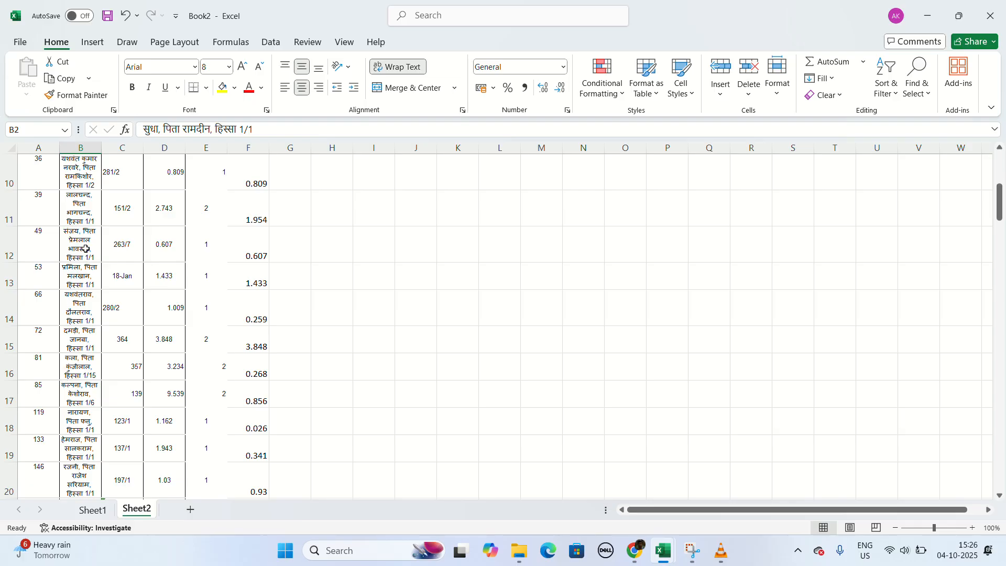
click(71, 163)
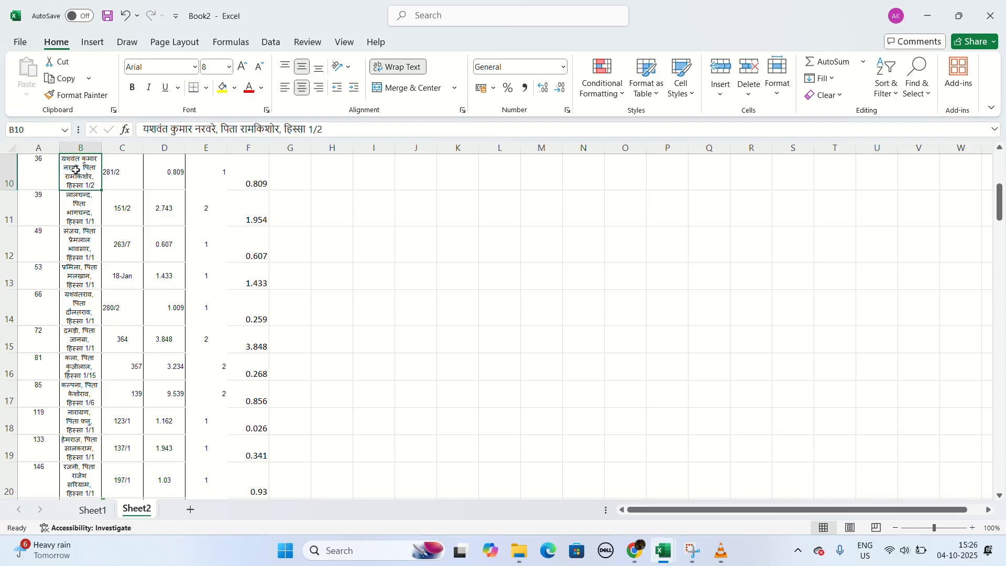
click(92, 510)
scroll(85, 461, down, 2)
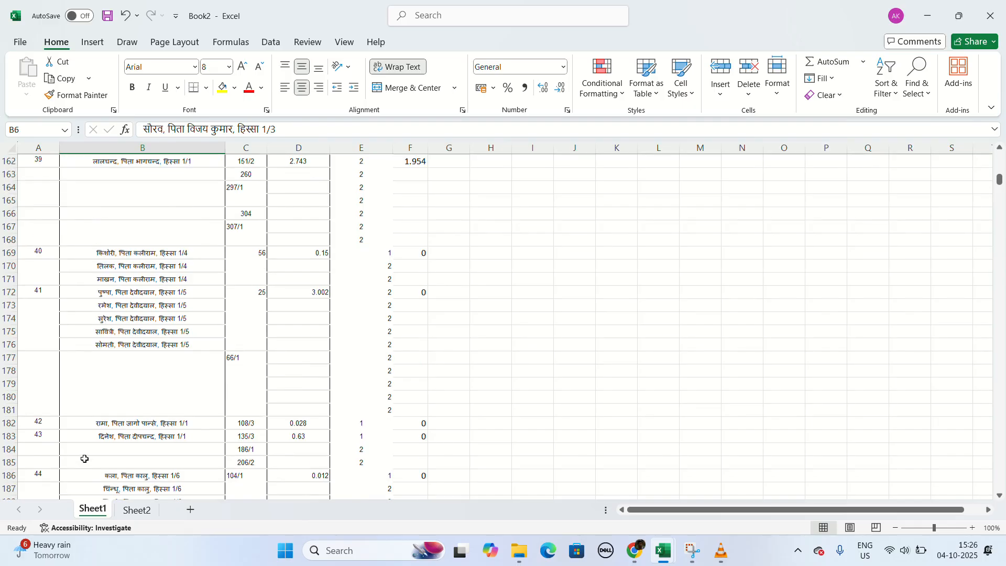
scroll(83, 450, up, 4)
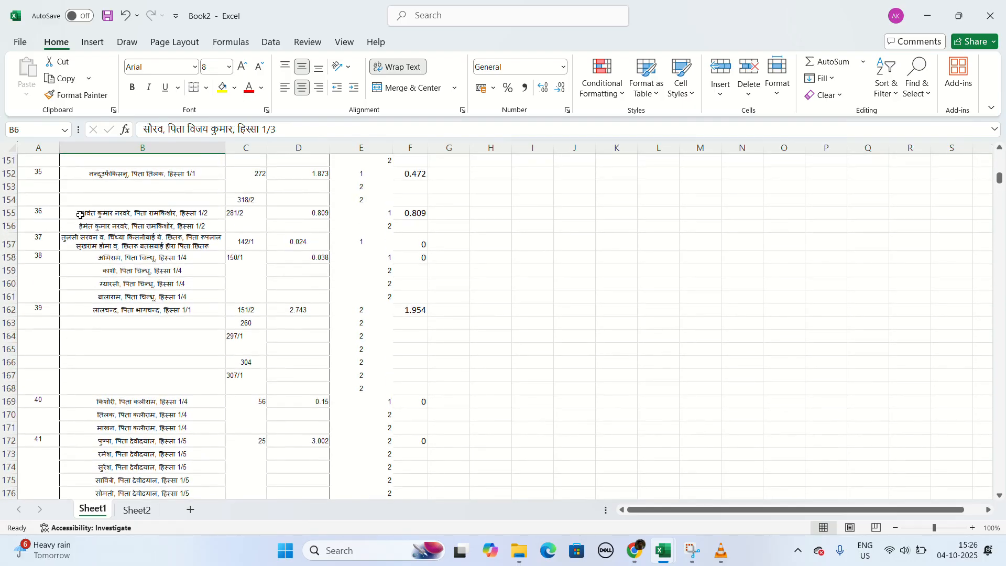
click(80, 215)
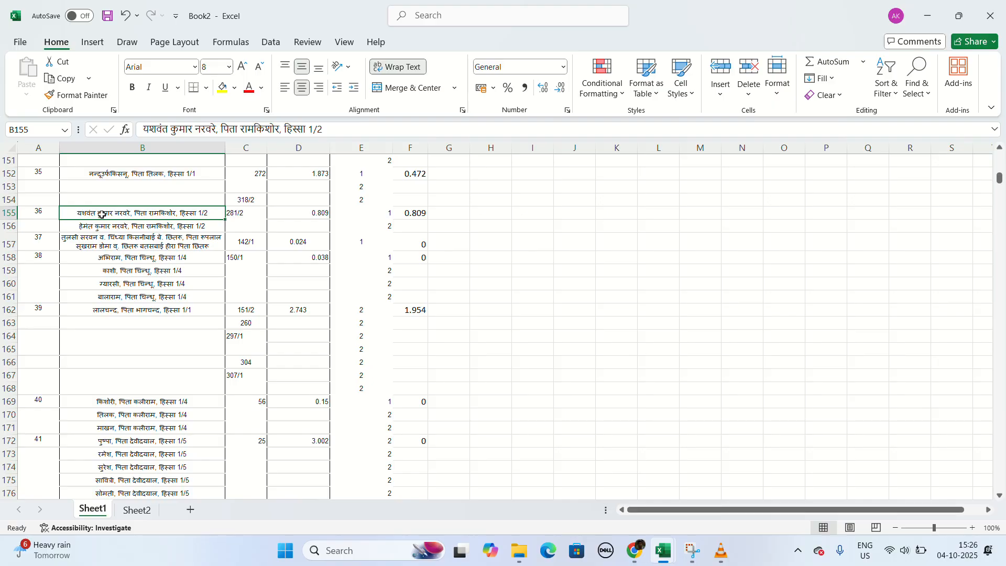
click(107, 231)
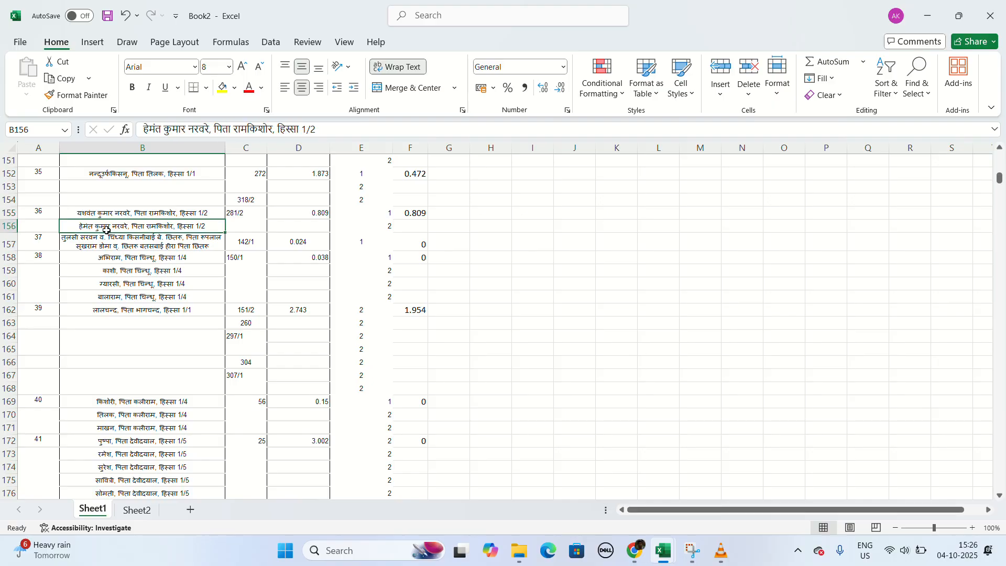
click(152, 510)
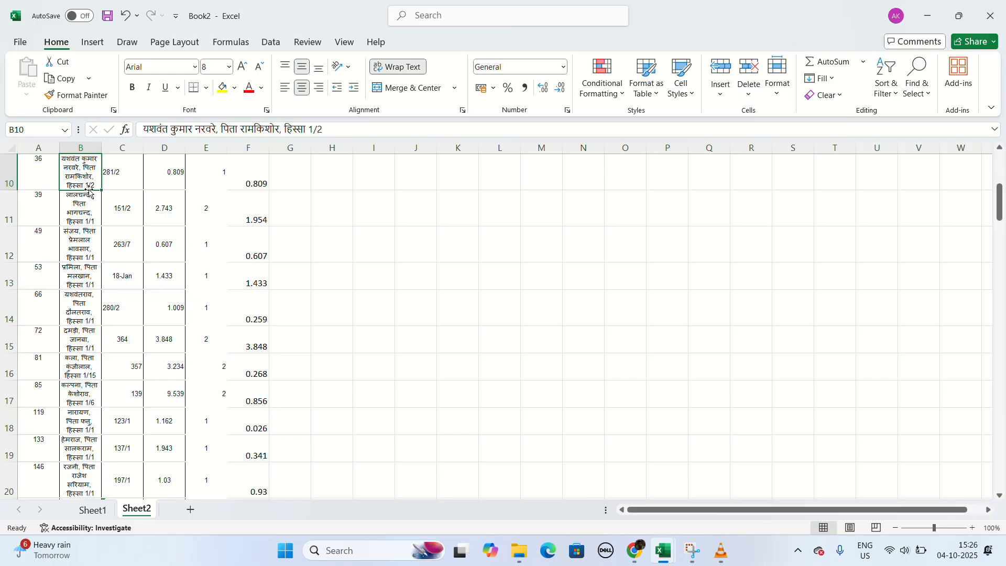
Step: Insert four blank columns in Sheet2 between the landholder column B and the plot number column
scroll(87, 206, up, 2)
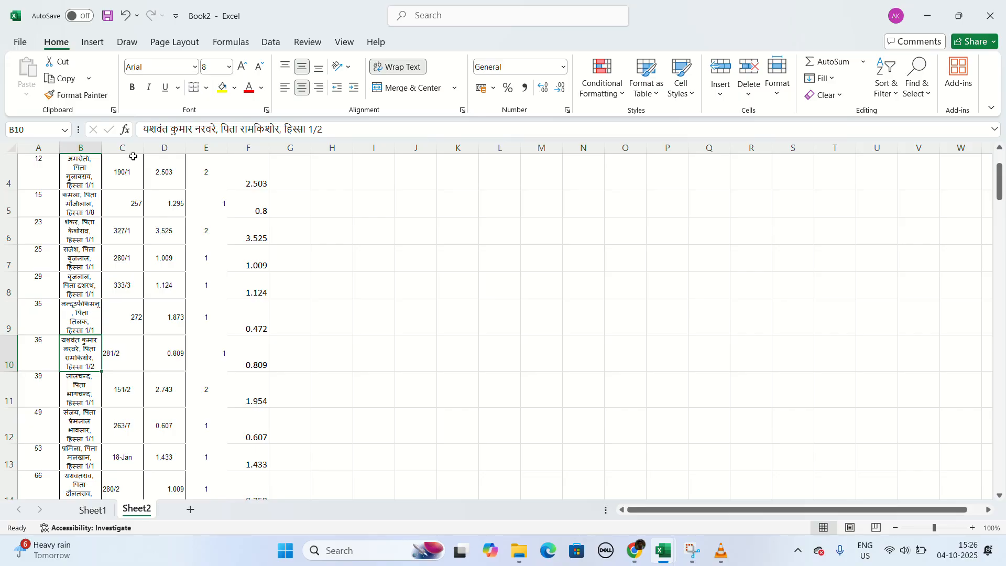
drag(131, 148, 243, 165)
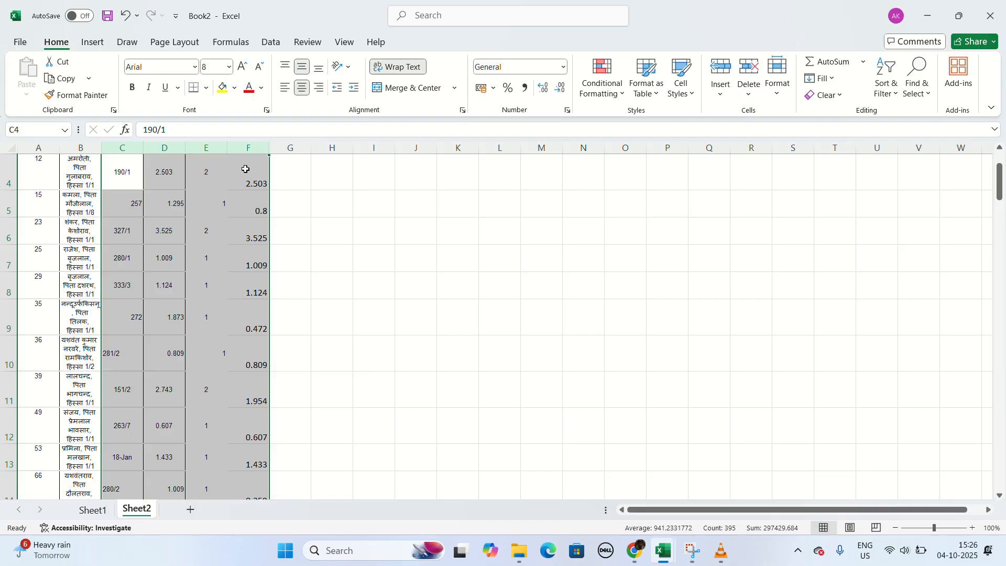
key(ctrl+shift+plus)
scroll(225, 349, up, 1)
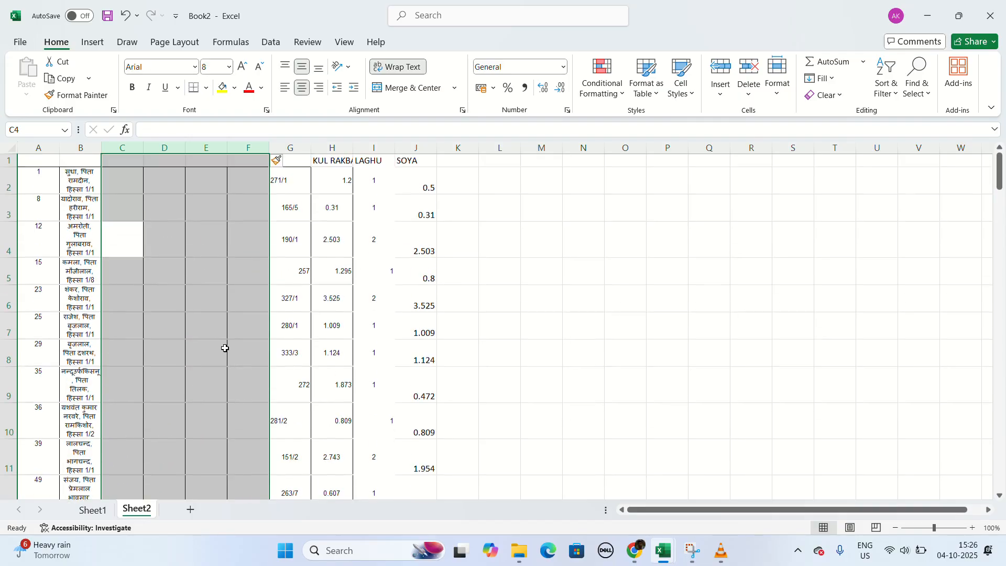
click(247, 230)
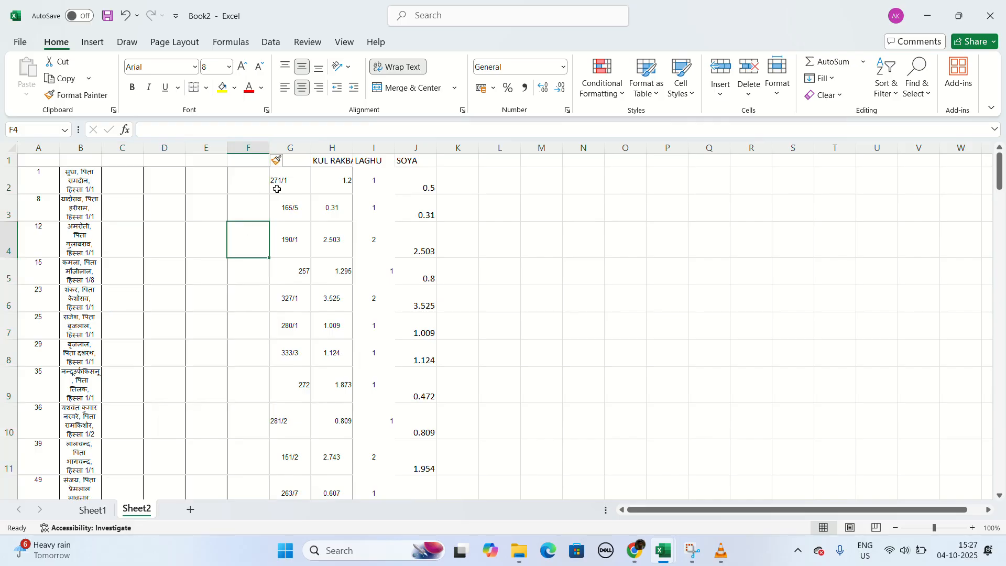
Step: Enter the heading BASRA in cell G1 above the plot numbers
click(289, 163)
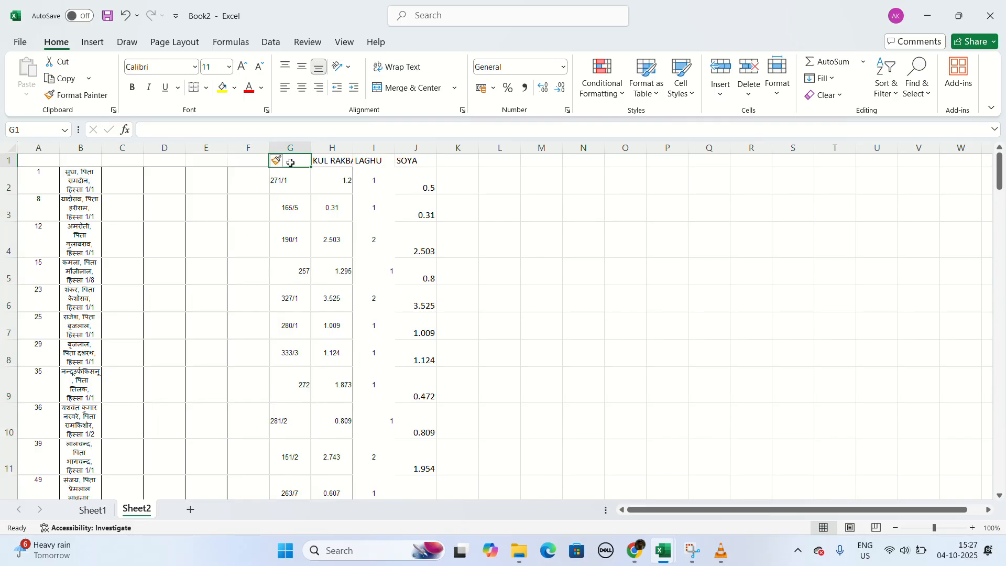
double_click(291, 163)
text(BASRA)
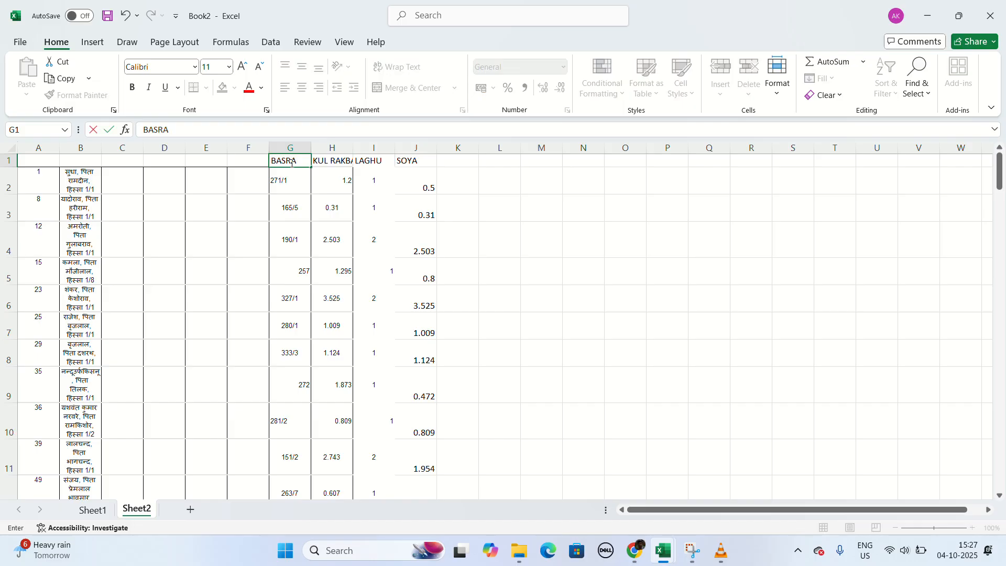
click(282, 251)
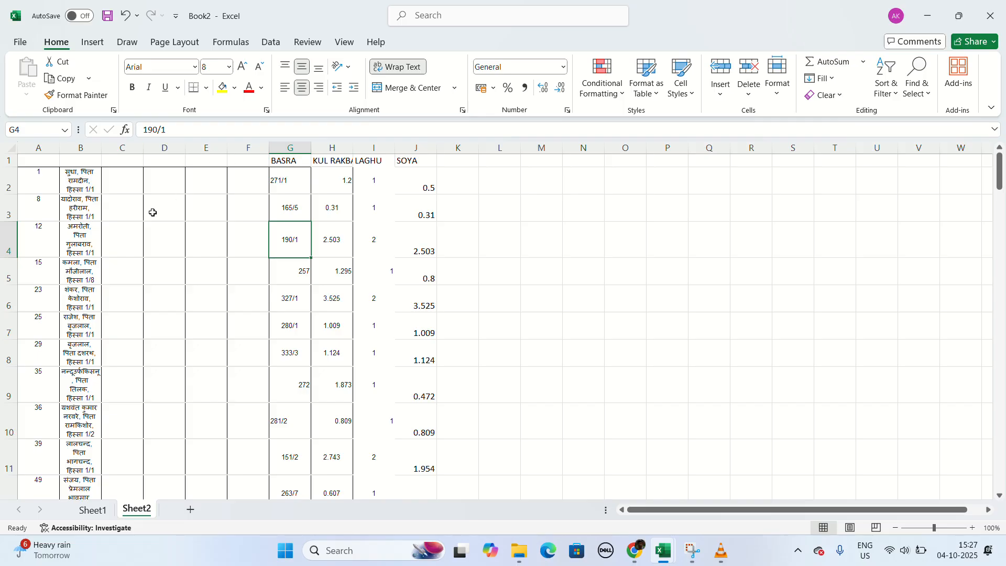
Step: Copy only the landholder's and father's names, without the share, from cell B2 into cell C2
click(115, 198)
click(116, 182)
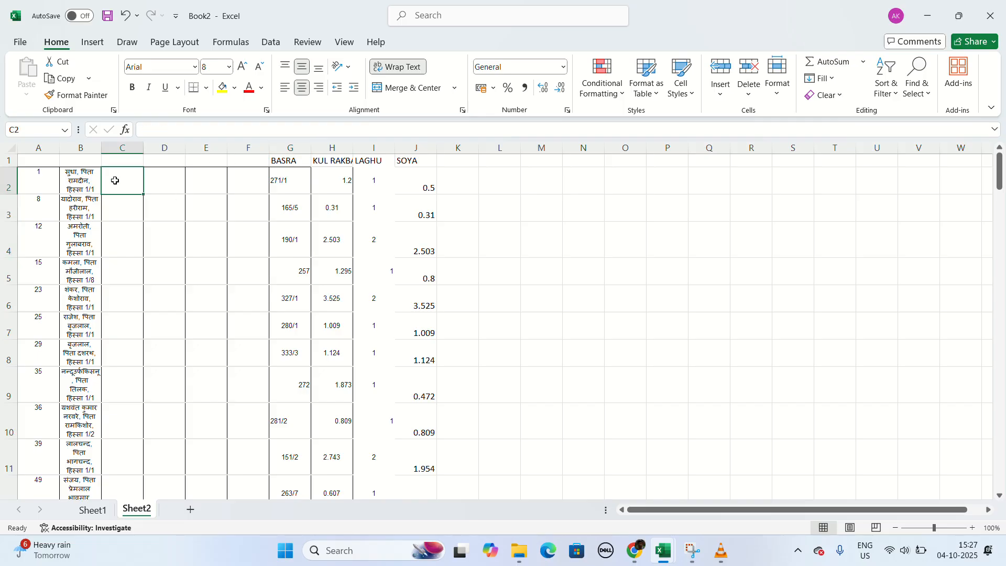
click(89, 187)
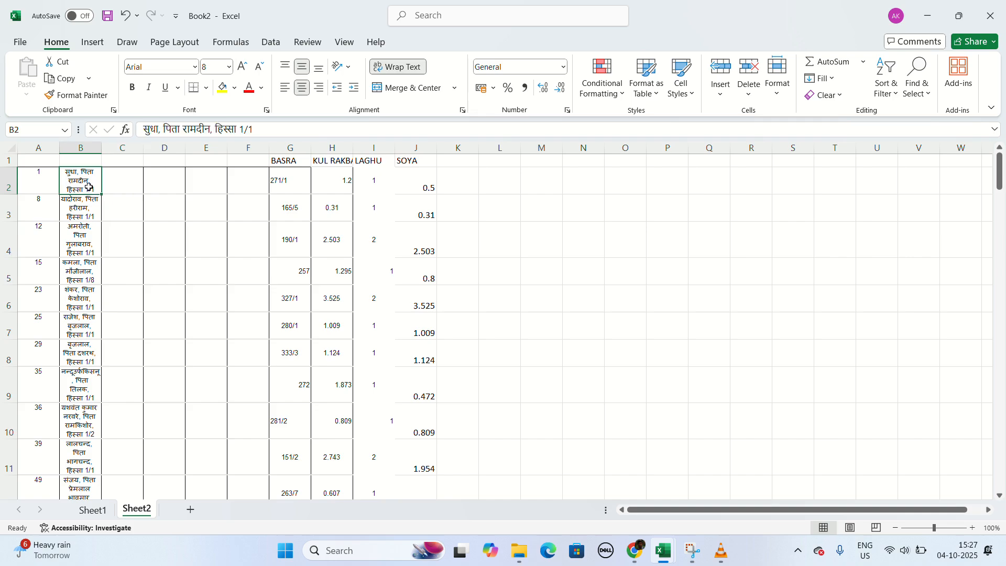
click(210, 130)
drag(210, 129, 146, 131)
key(ctrl+c)
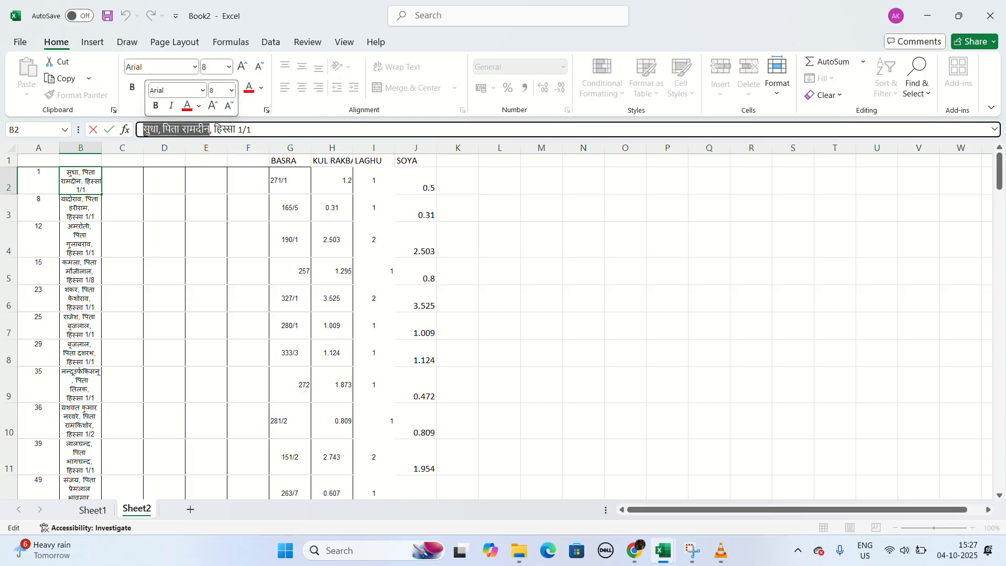
click(124, 188)
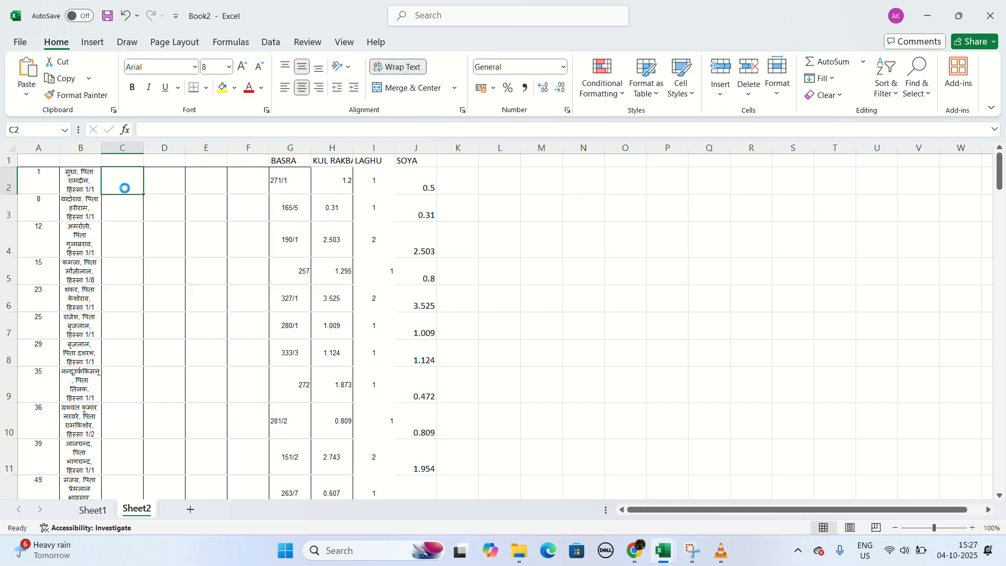
key(ctrl+v)
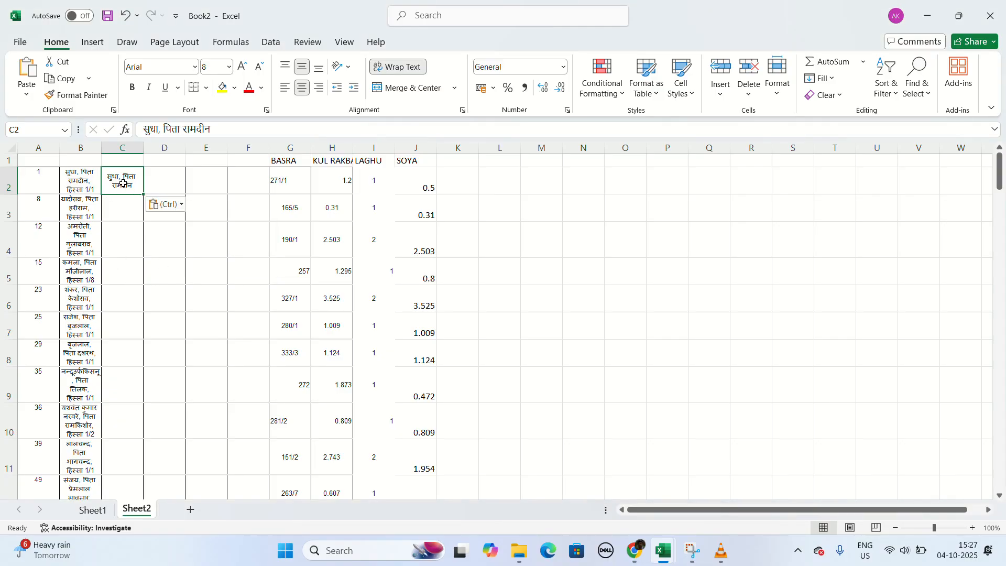
drag(123, 183, 127, 522)
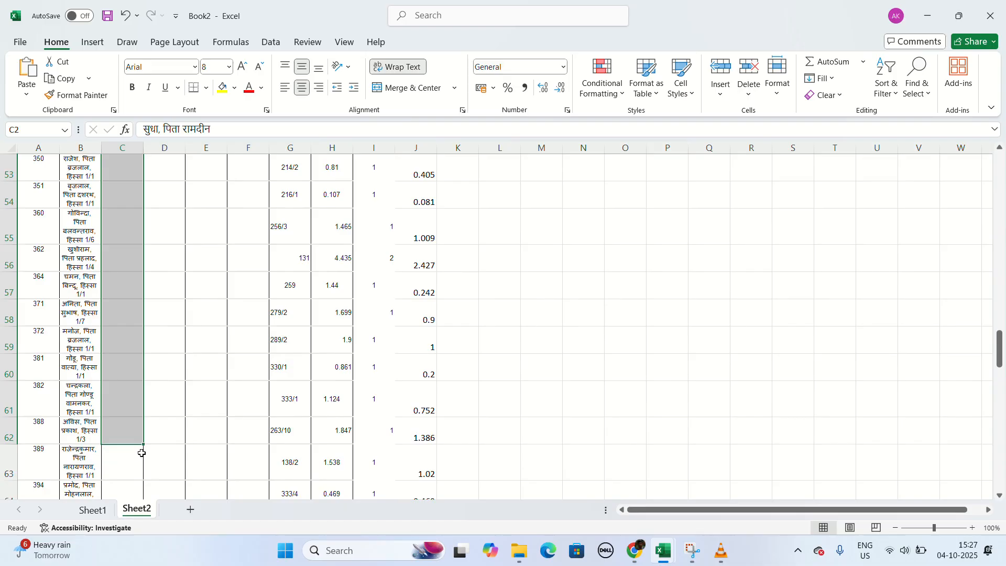
scroll(180, 347, up, 17)
click(148, 310)
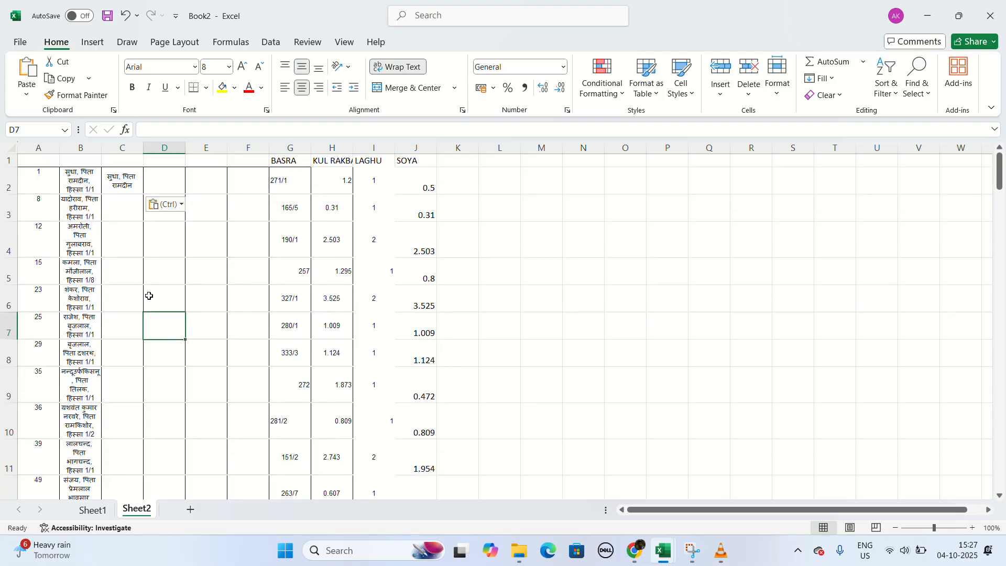
Step: Flash Fill C2:C99 with the landholder and father names from column B, and check the first few rows
mouse_move(128, 181)
mouse_down()
mouse_move(123, 564)
mouse_move(152, 335)
mouse_move(11, 89)
mouse_move(81, 173)
mouse_move(96, 173)
mouse_move(125, 129)
mouse_move(127, 193)
mouse_up()
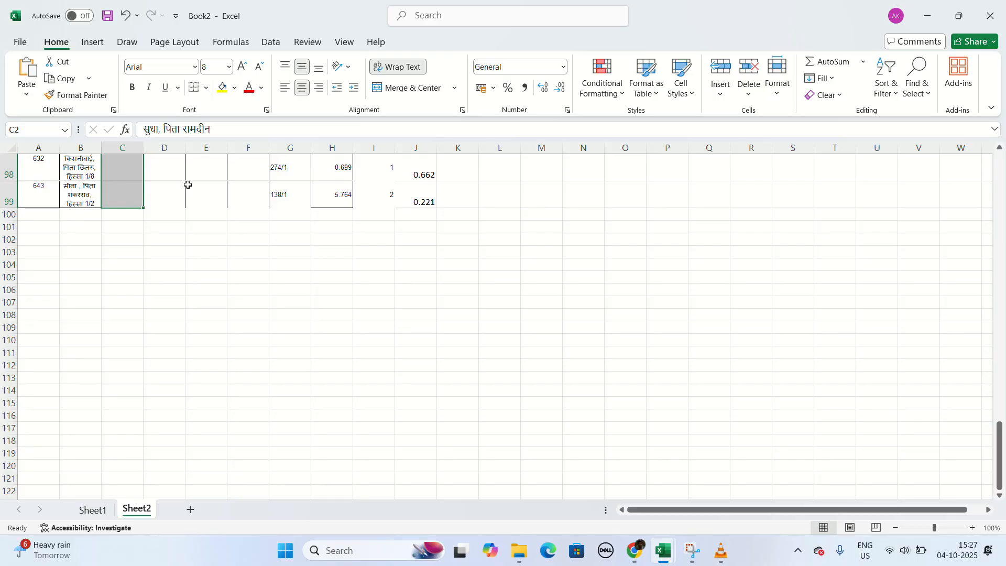
key(ctrl+e)
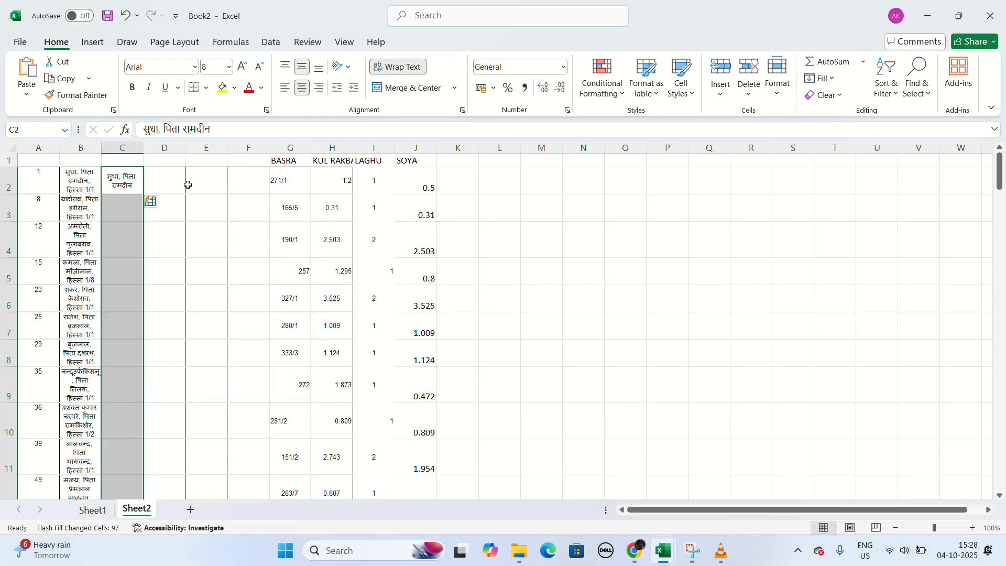
click(116, 180)
click(85, 200)
key(Right)
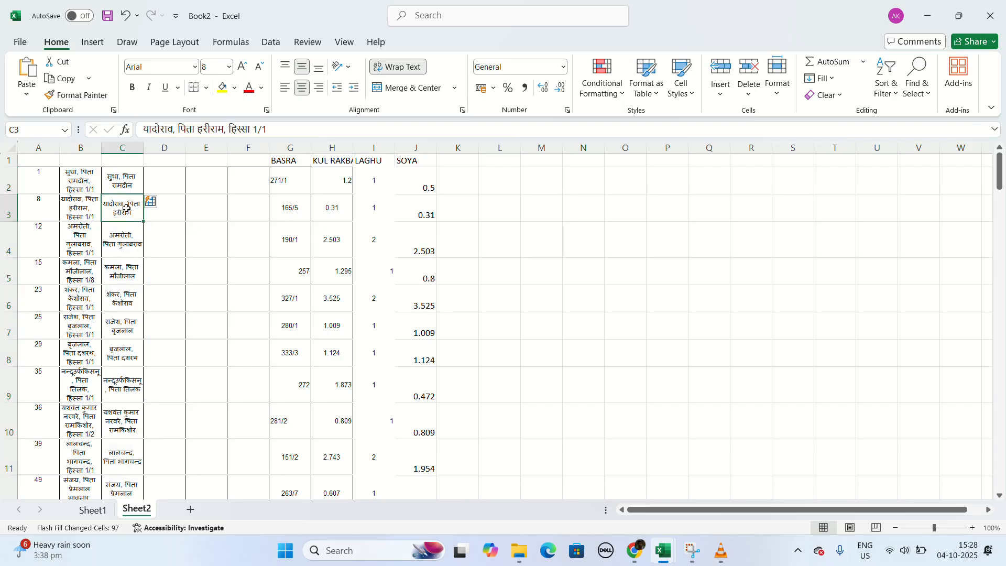
click(120, 245)
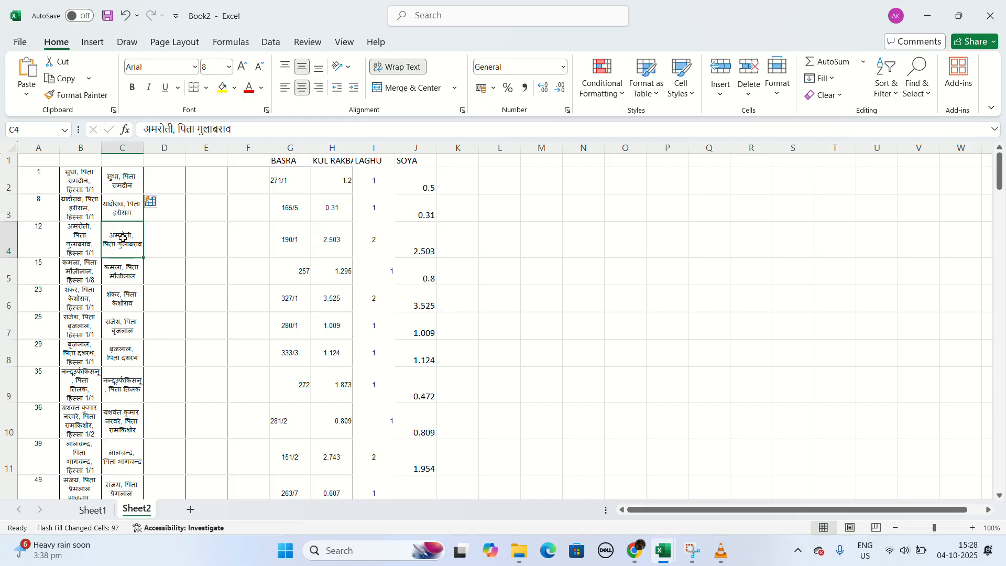
Step: Widen the empty column D slightly
click(161, 187)
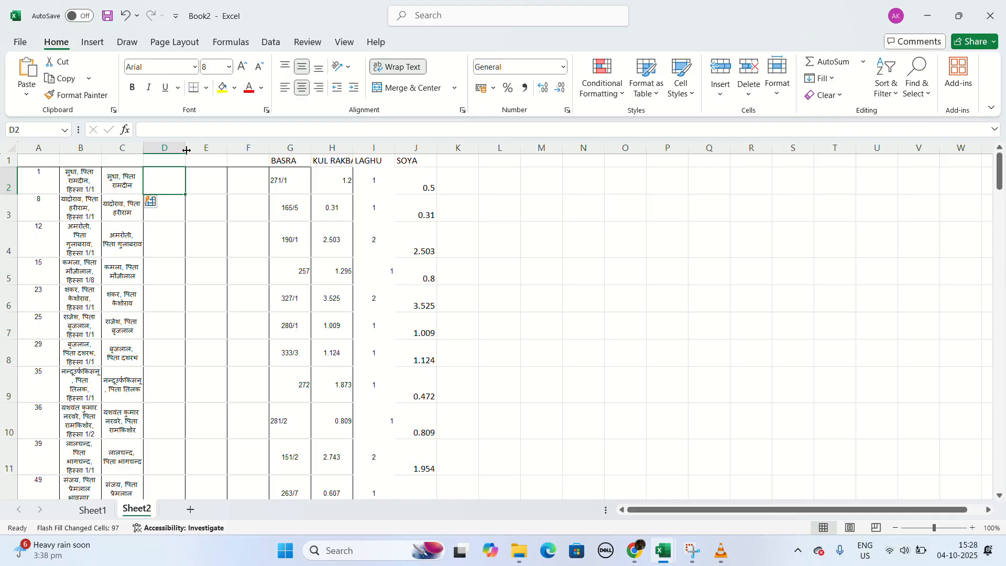
drag(185, 149, 198, 150)
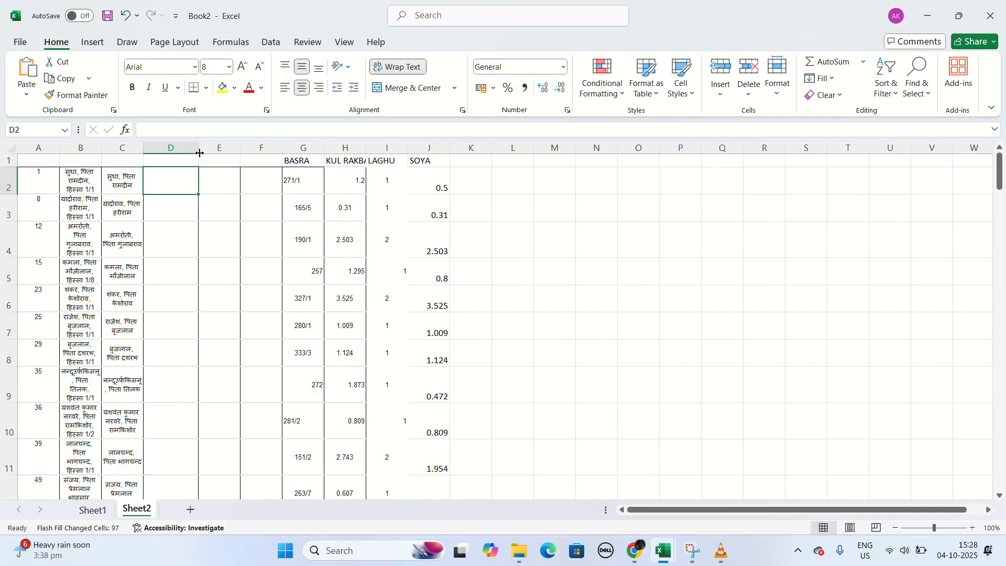
double_click(180, 188)
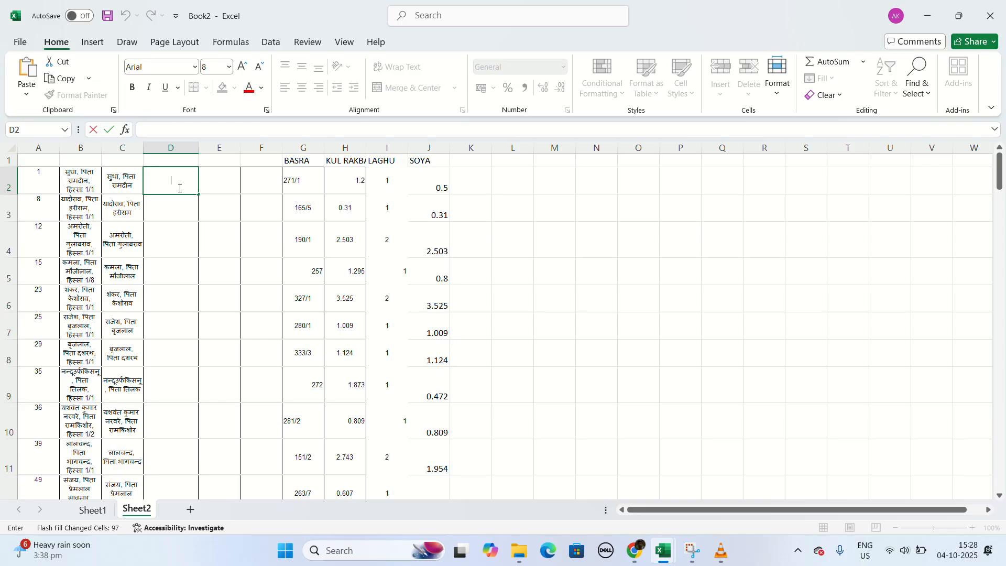
text(=IF)
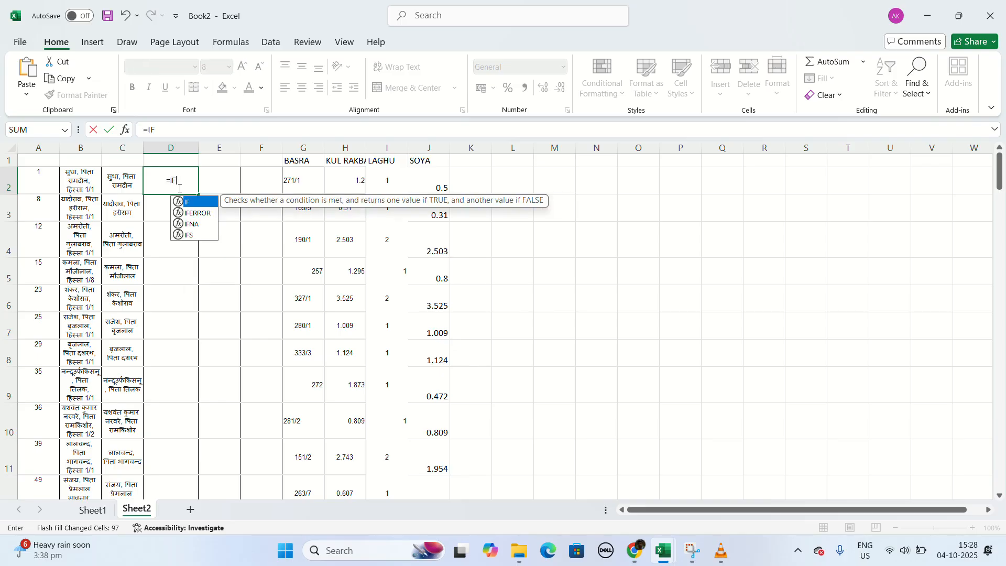
text(()
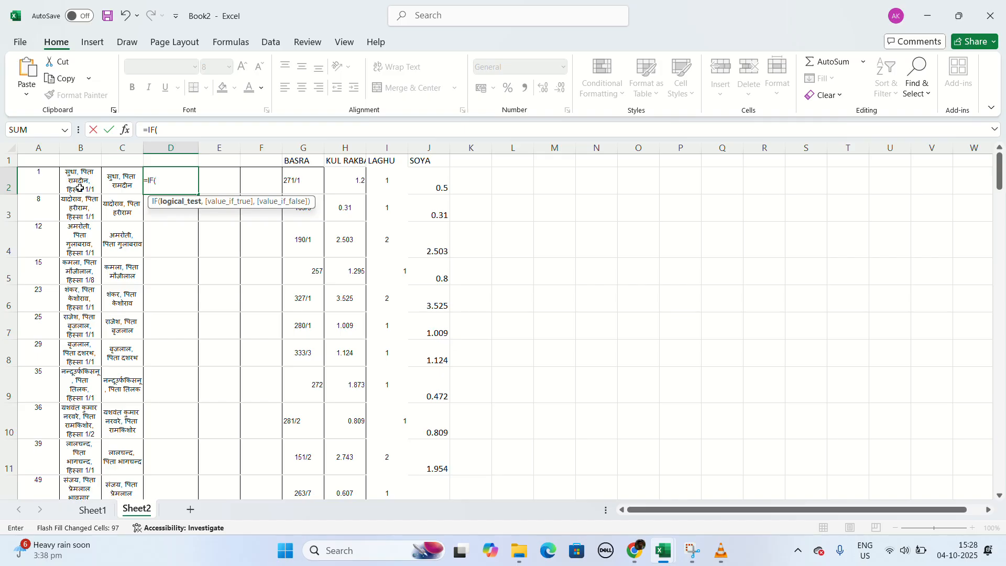
click(161, 184)
key(BackSpace)
key(BackSpace)
key(BackSpace)
key(BackSpace)
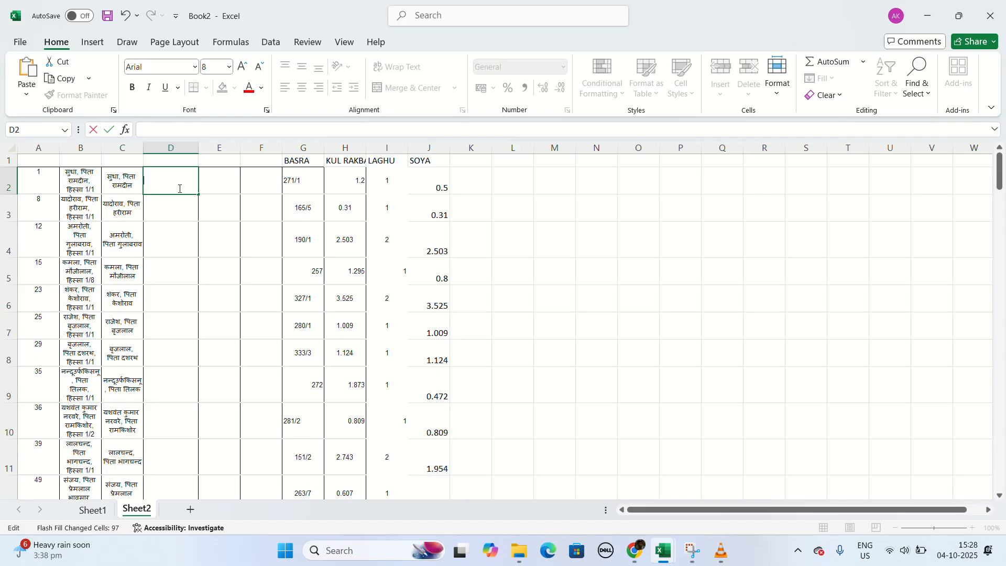
Step: Enter the formula =RIGHT(B2,4) in cell D2 to extract the share from the end of the landholder entry
text(=)
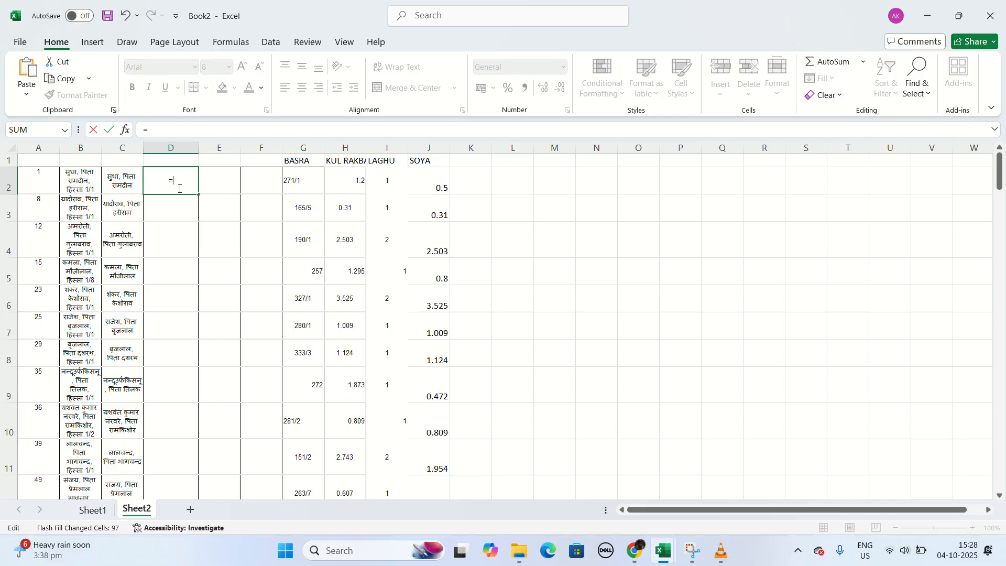
text(RIGHT)
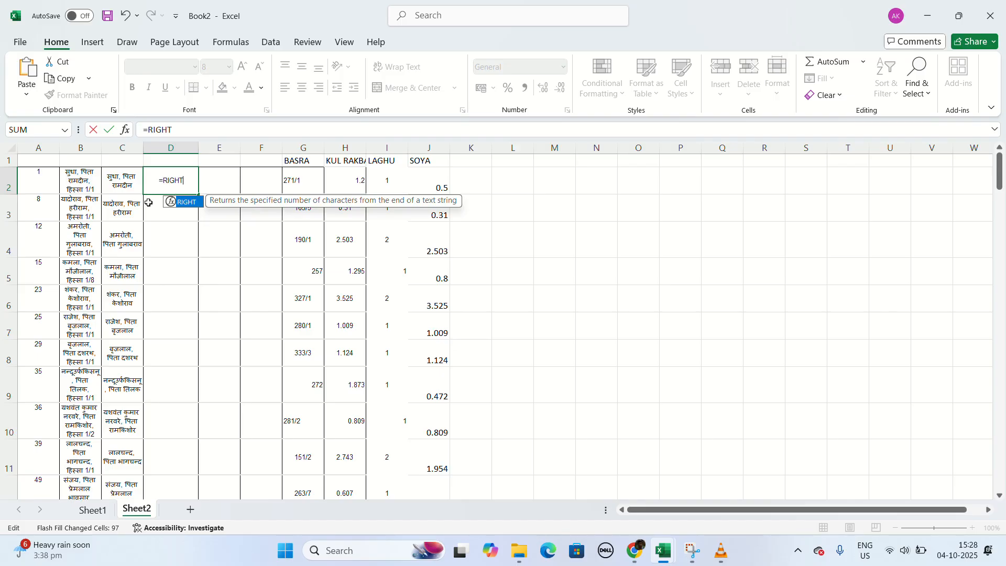
click(76, 178)
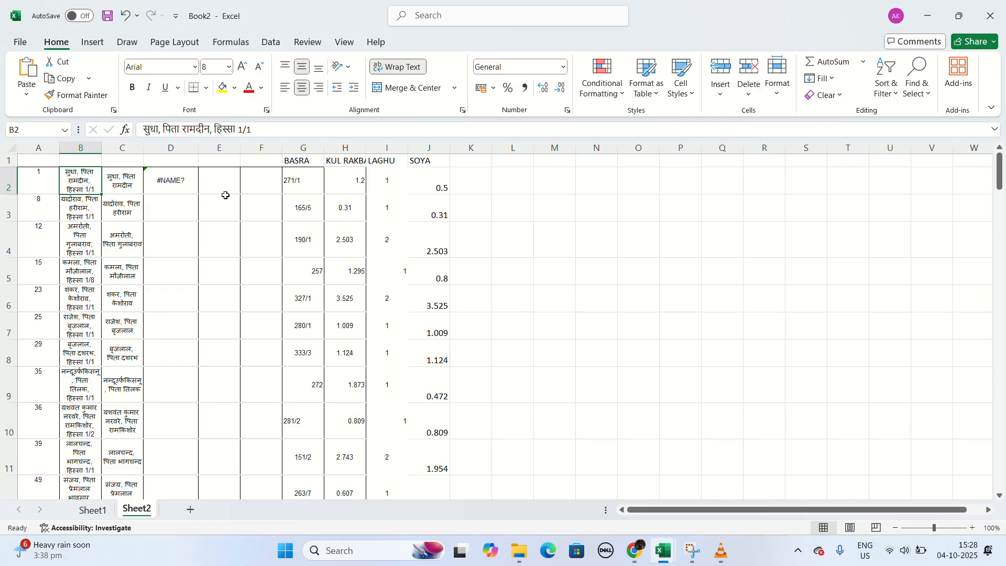
double_click(171, 185)
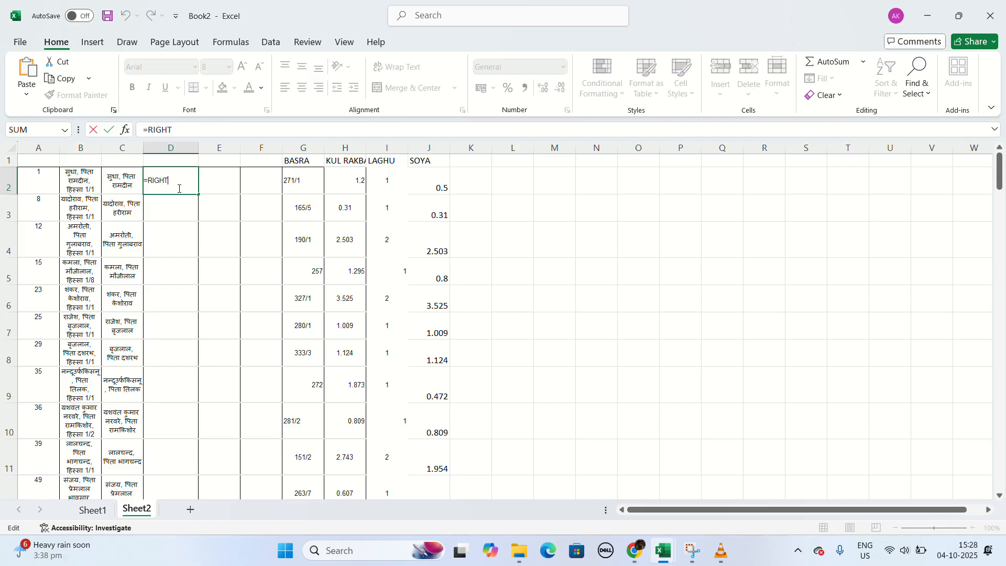
key(BackSpace)
key(BackSpace)
key(BackSpace)
key(BackSpace)
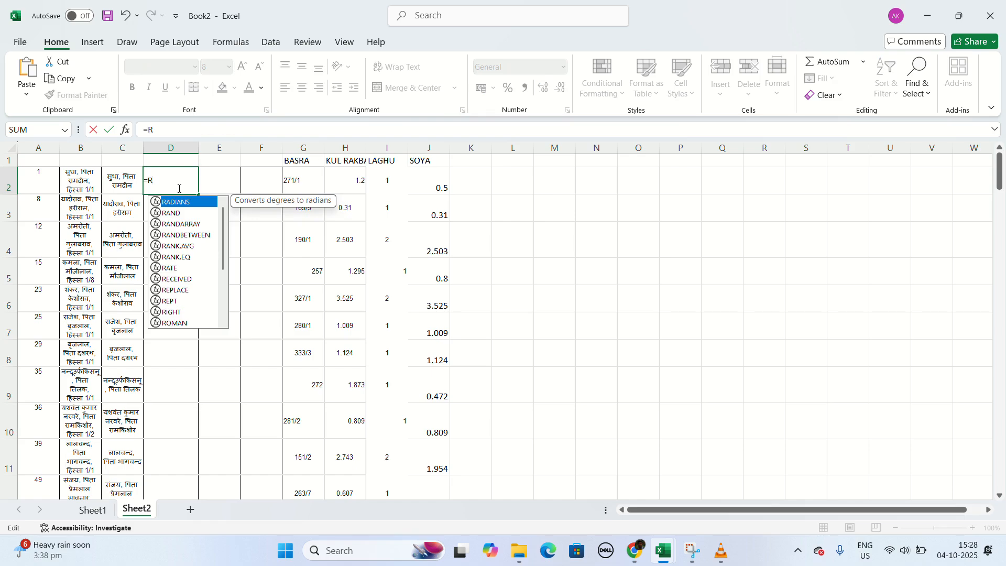
text(IGHT)
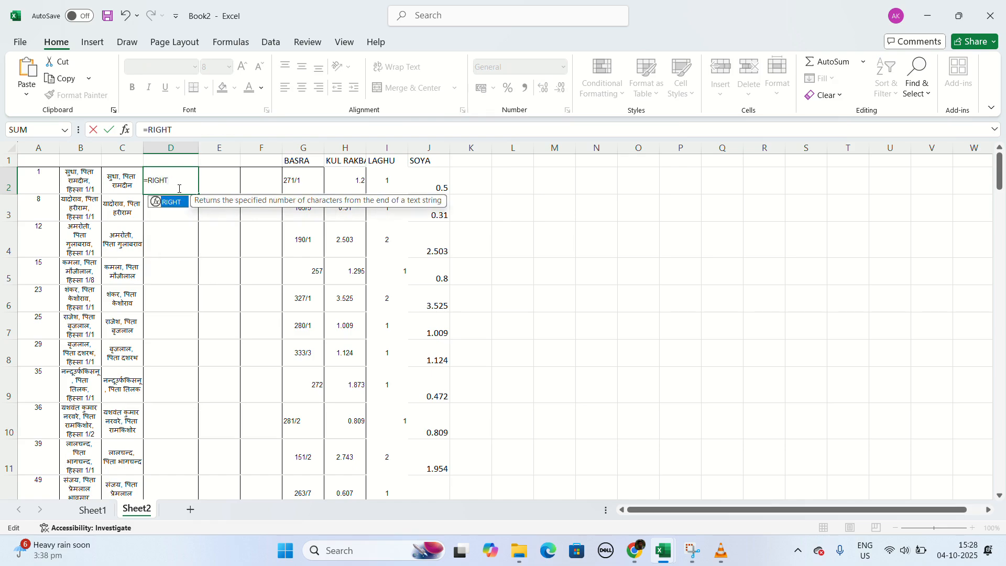
text(()
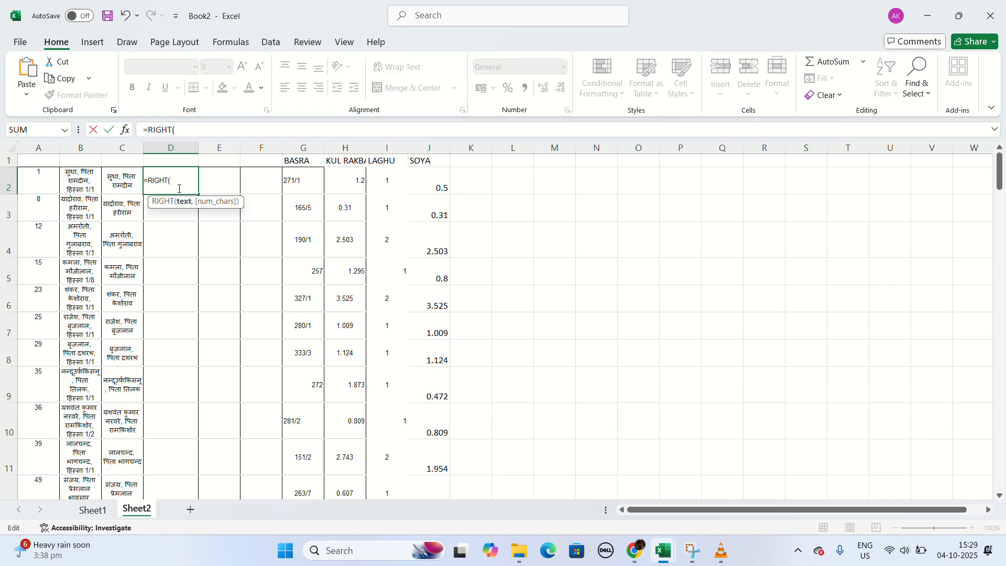
click(76, 189)
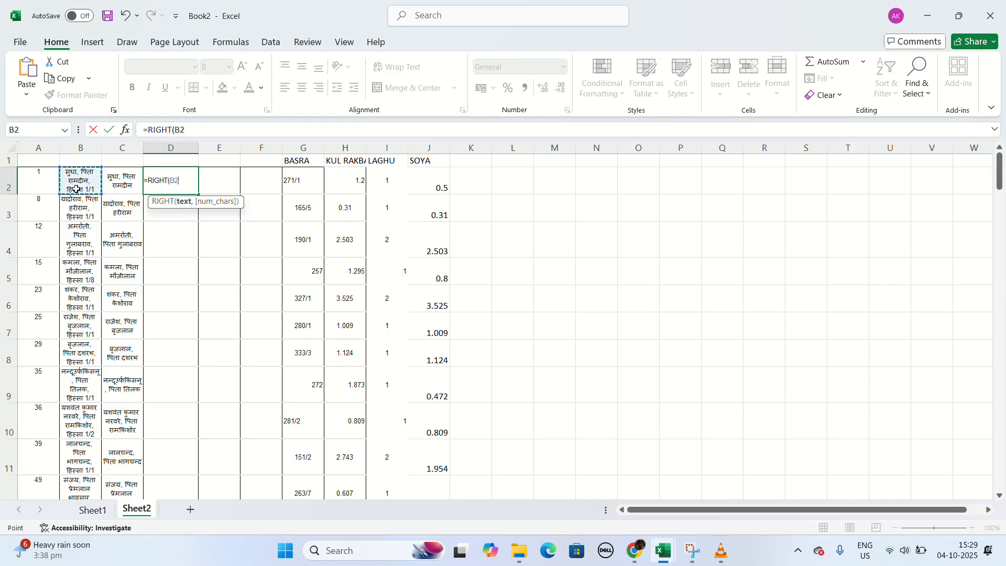
text(,4)
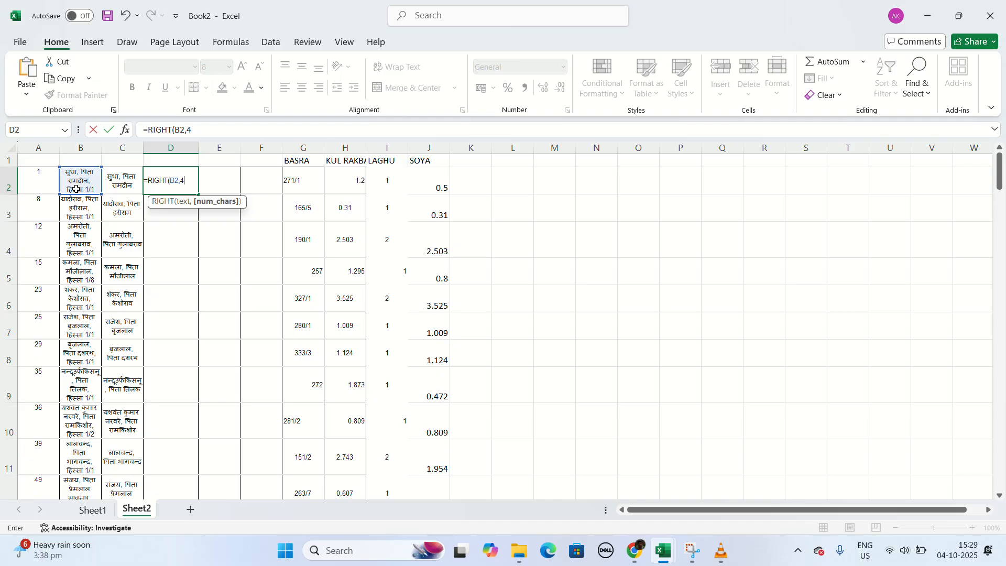
key(Return)
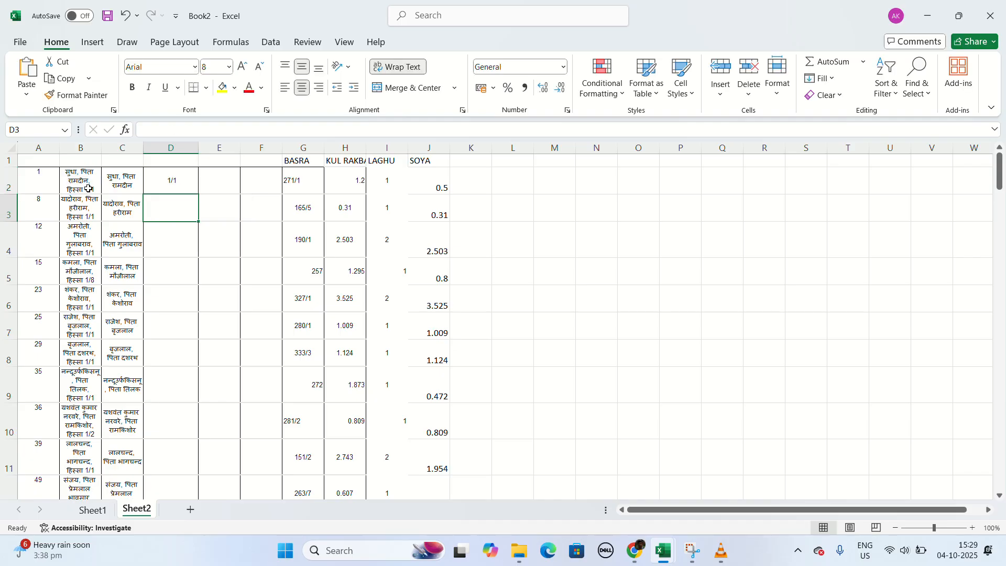
Step: Check the formula in D2 against the landholder entry in B2 and fill it down column D to row 99
click(89, 189)
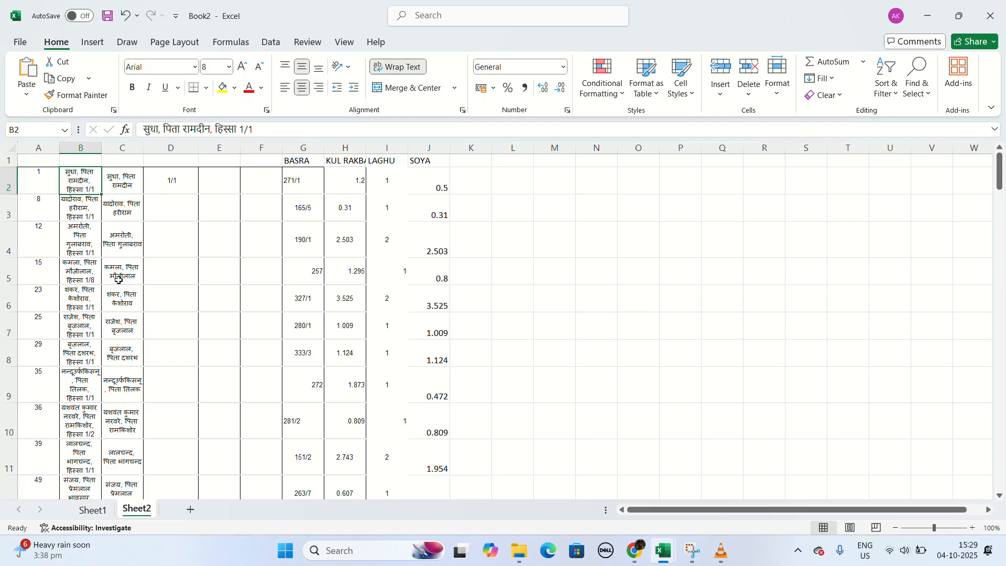
click(176, 188)
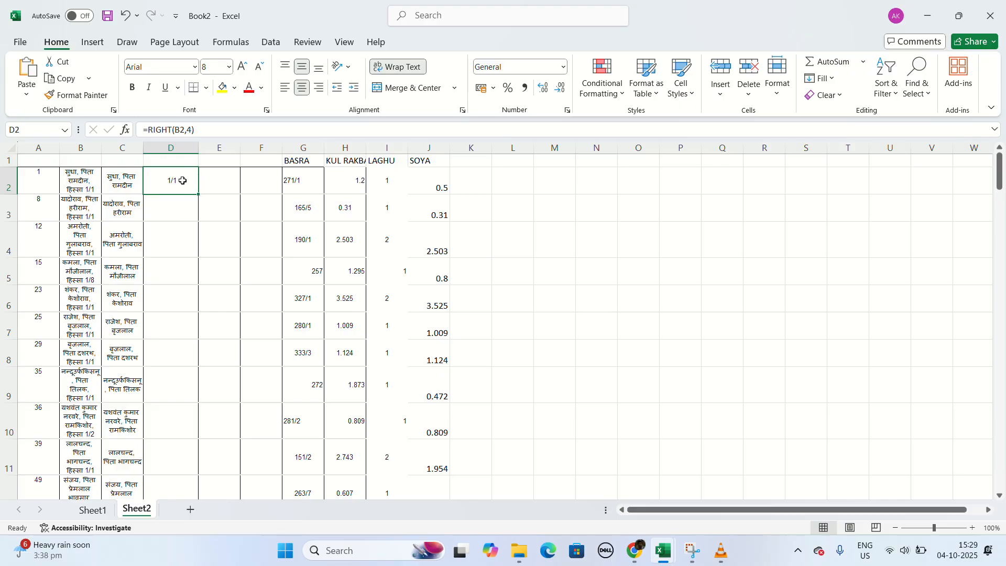
double_click(182, 180)
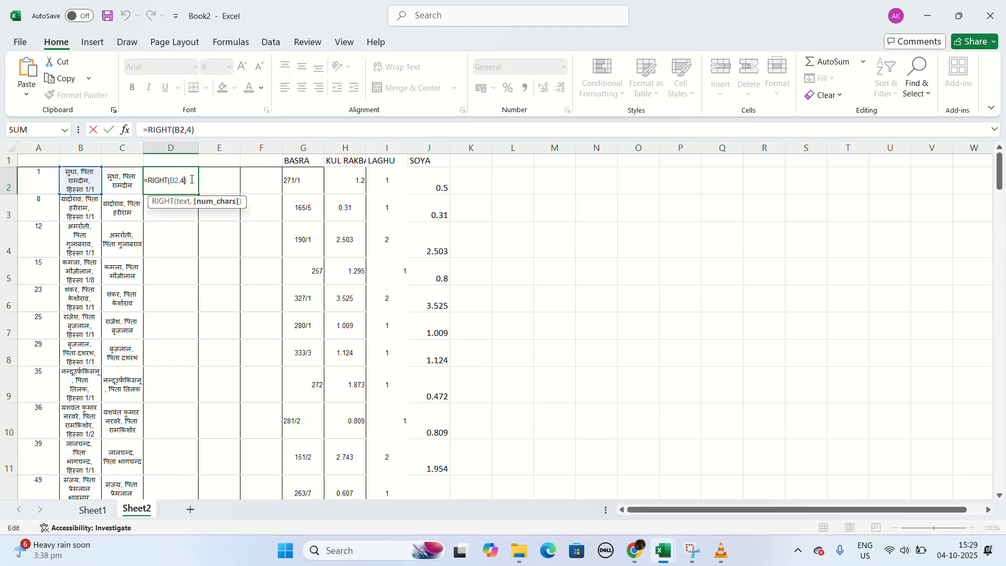
key(Escape)
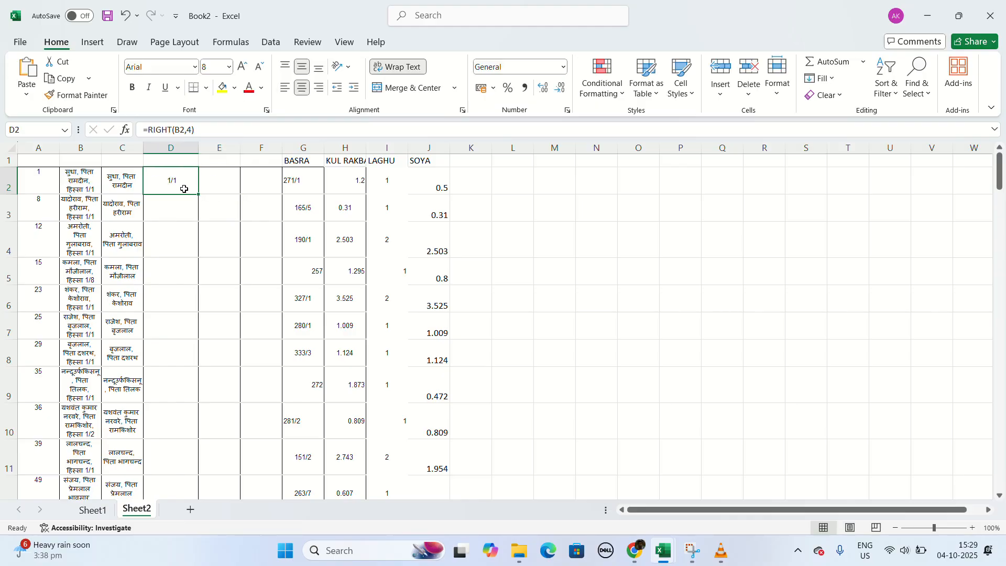
double_click(196, 194)
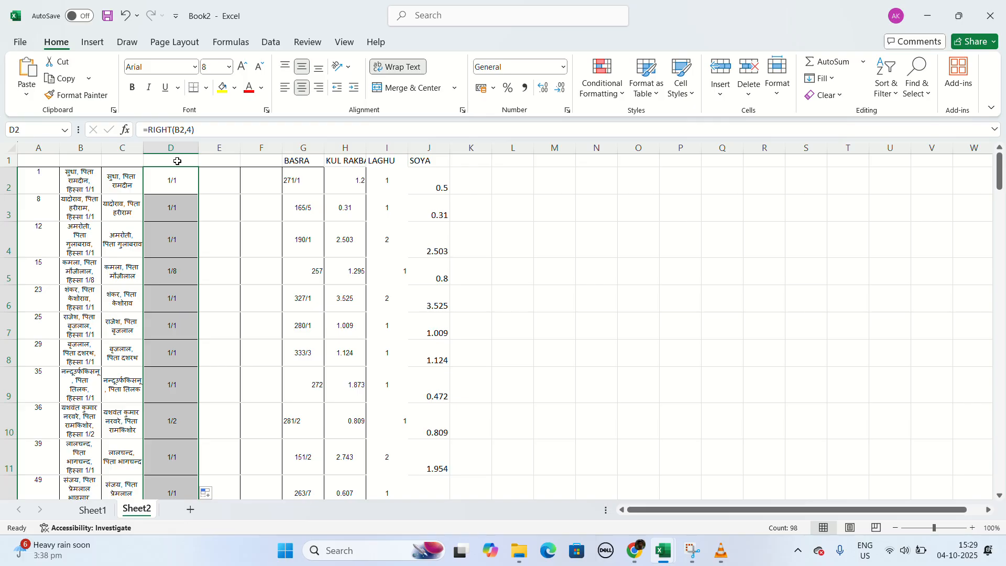
Step: Copy columns C and D and paste them back in place as values only
drag(122, 148, 154, 149)
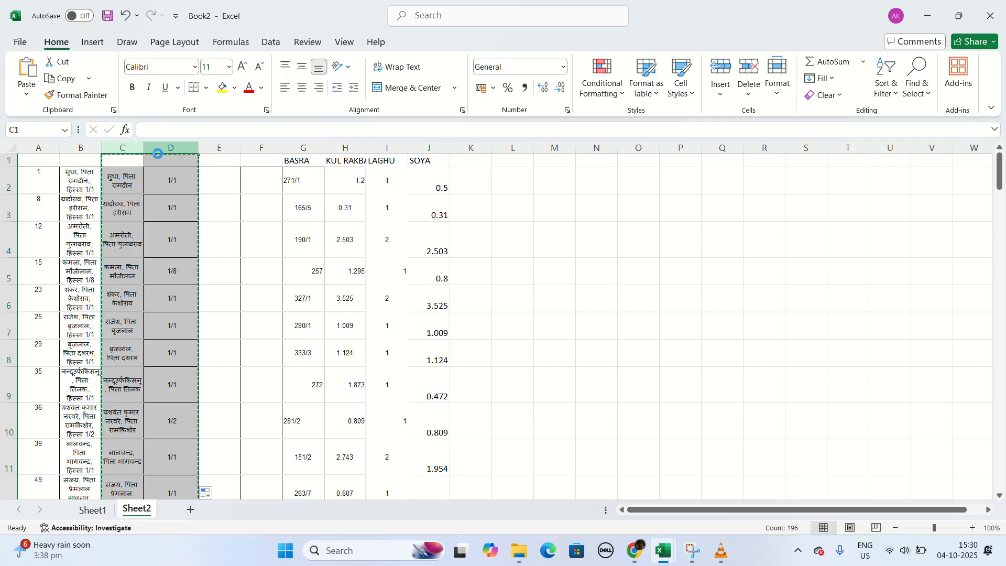
key(ctrl+c)
key(ctrl+alt+v)
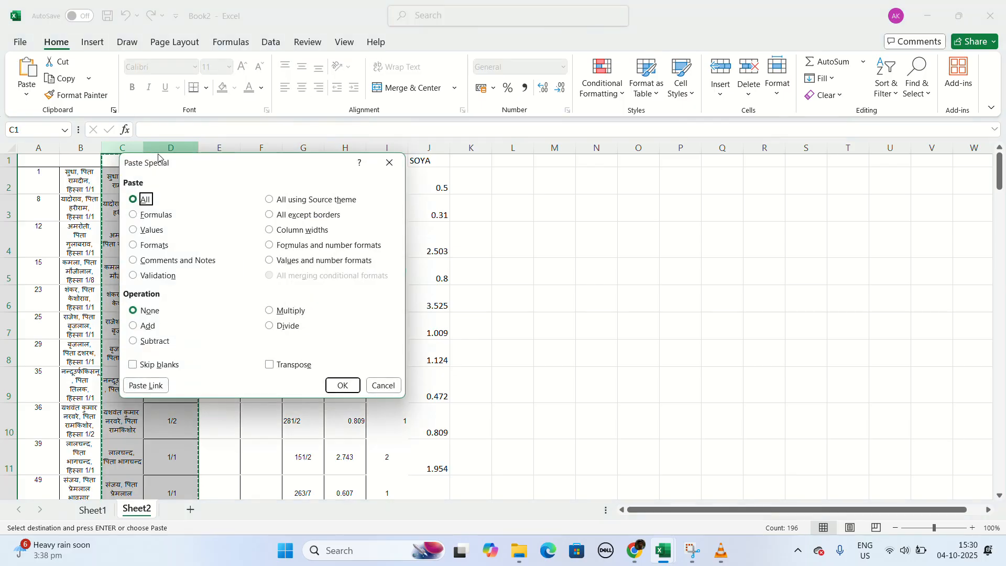
click(136, 234)
click(344, 385)
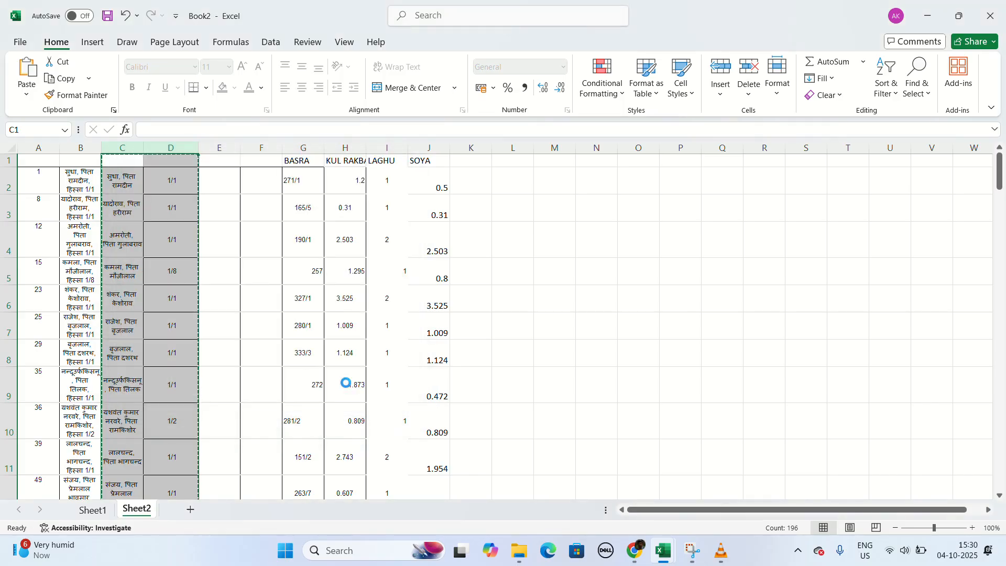
Step: Enter the Hindi word वगैरह in cell E2, using Hindi transliteration input
click(220, 186)
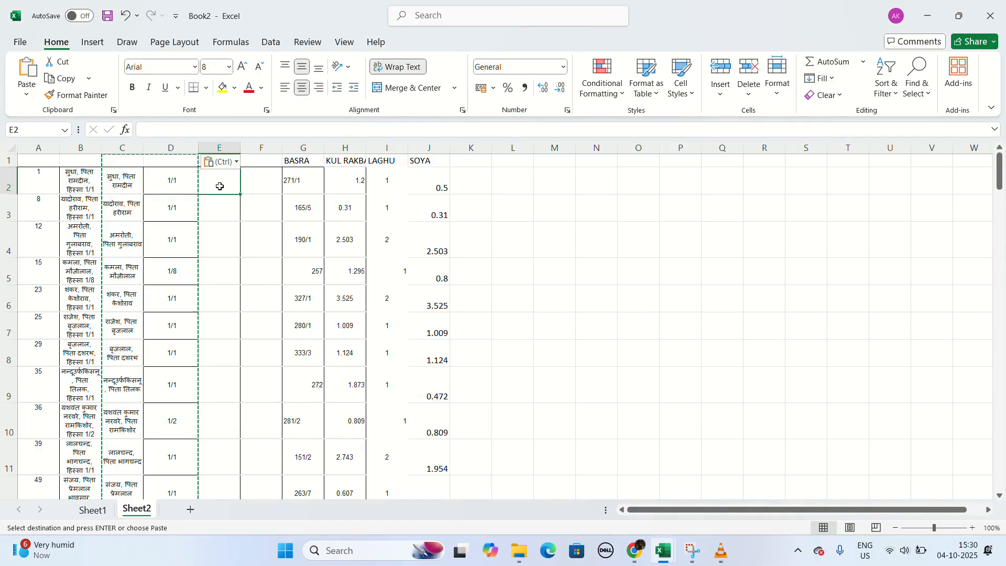
key(alt+shift)
key(alt+shift)
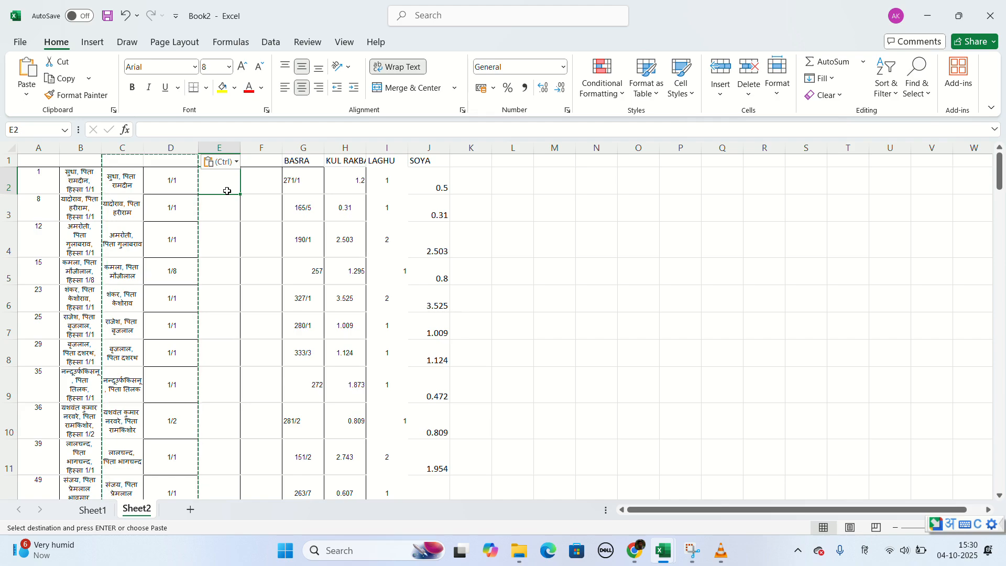
text(VA)
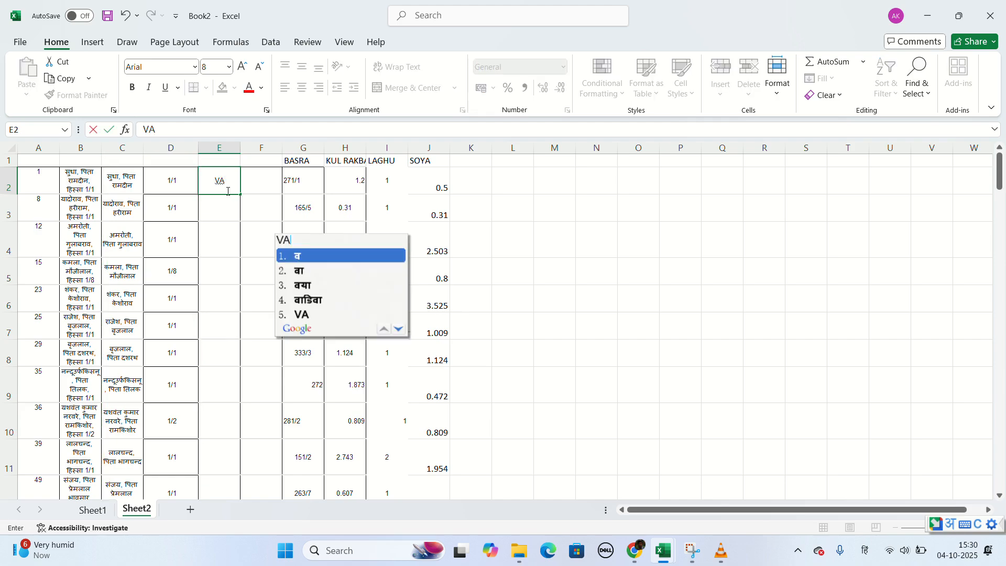
text(GAIRA)
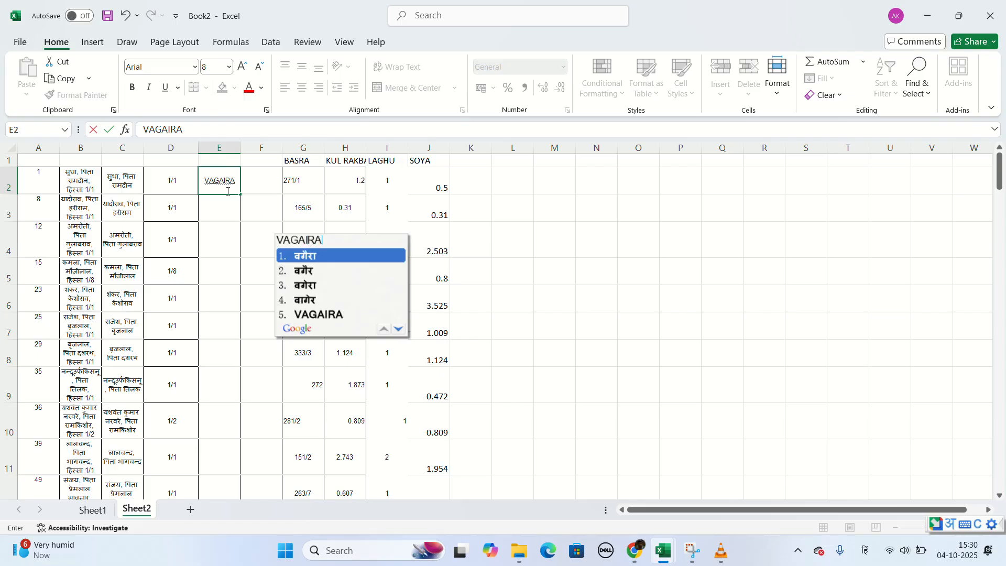
text(H)
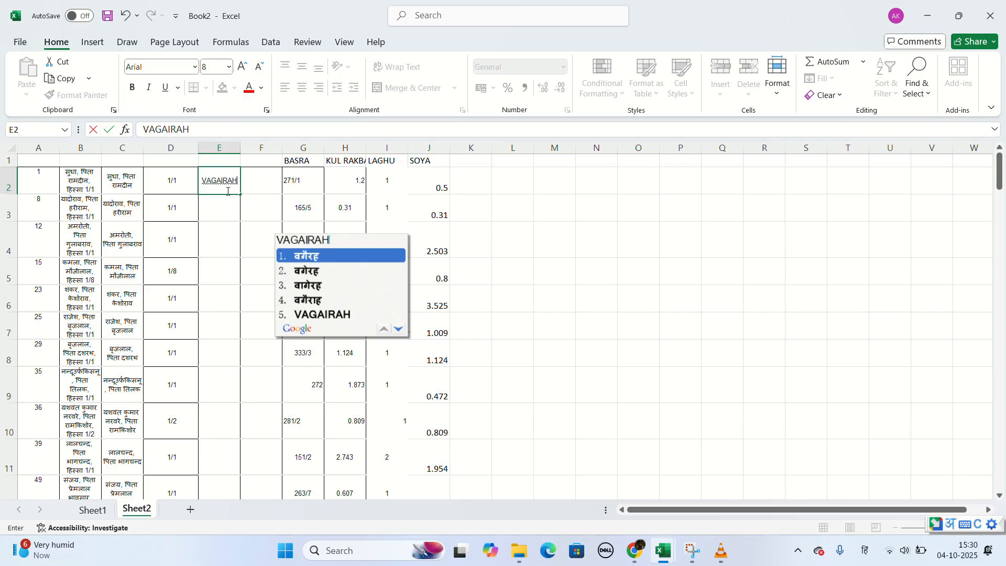
click(311, 261)
click(311, 260)
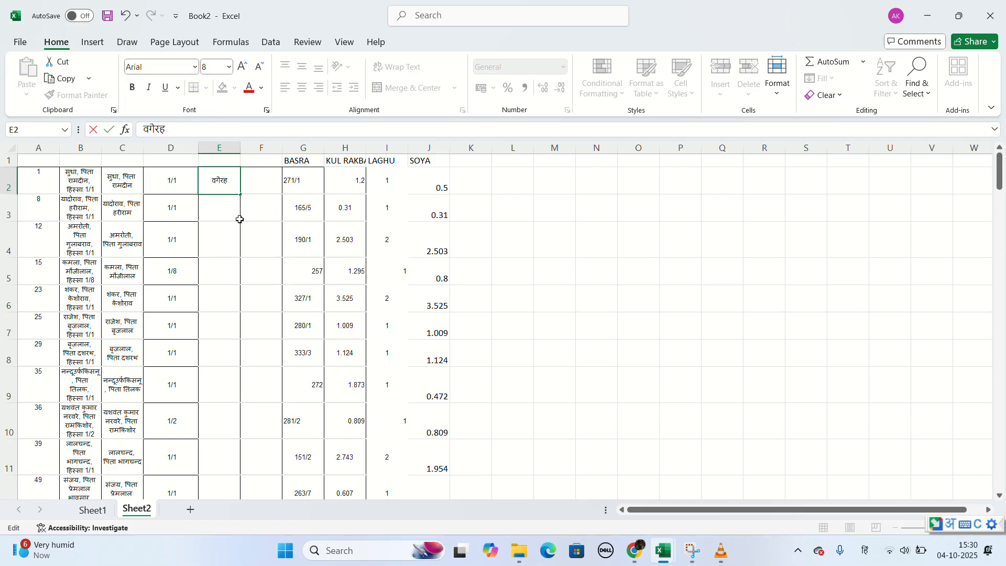
click(247, 238)
Step: Fill वगैरह from E2 down column E to row 99 and widen the empty column F to about 19
click(226, 187)
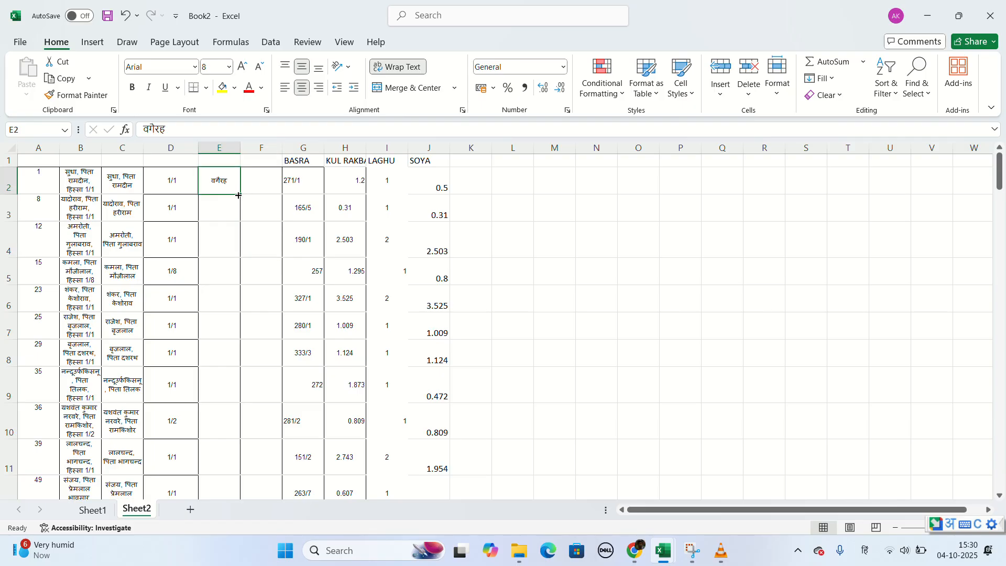
double_click(239, 195)
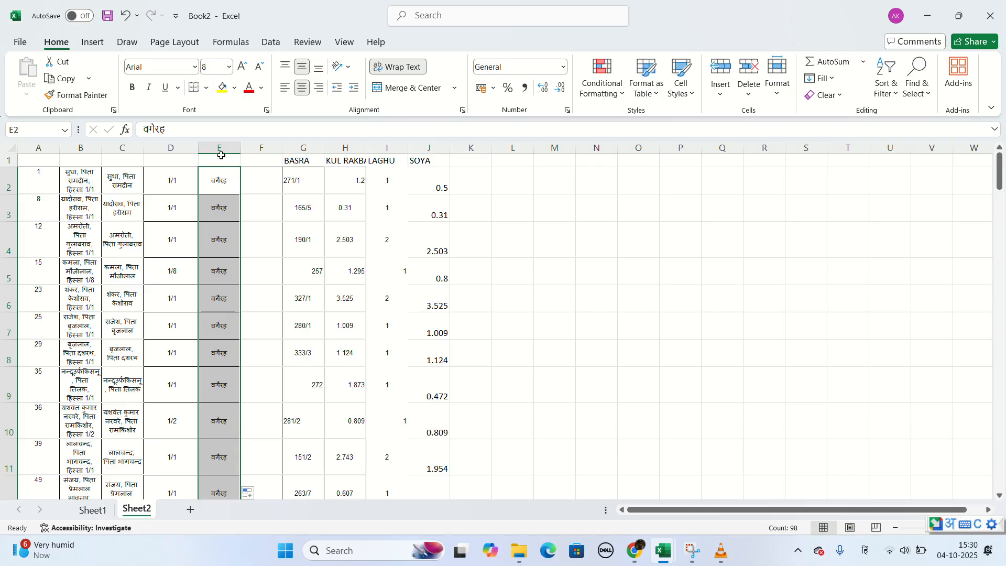
drag(283, 148, 335, 161)
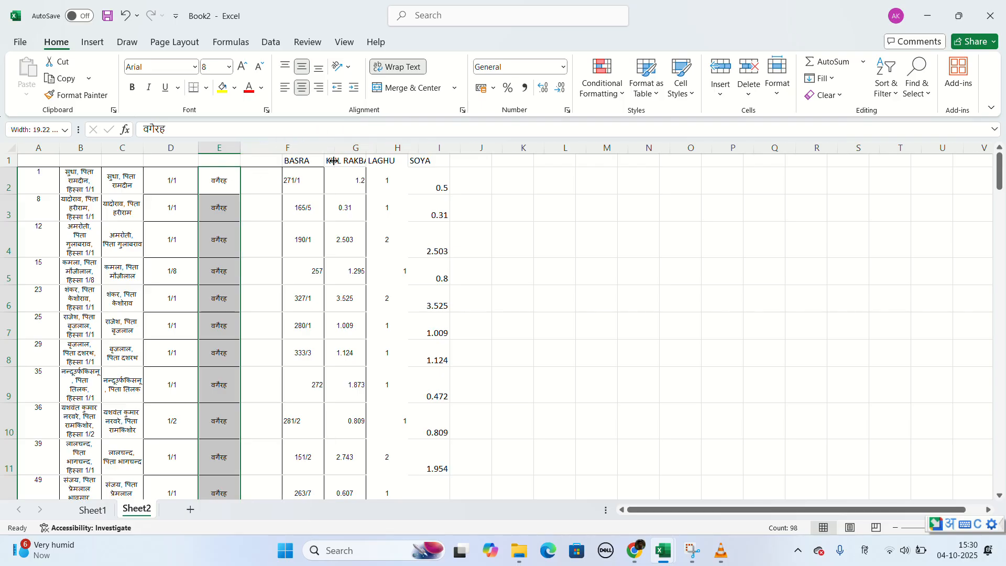
Step: Replace every 1/1 in column D with 1, switching back to English input for the replacement values
click(181, 147)
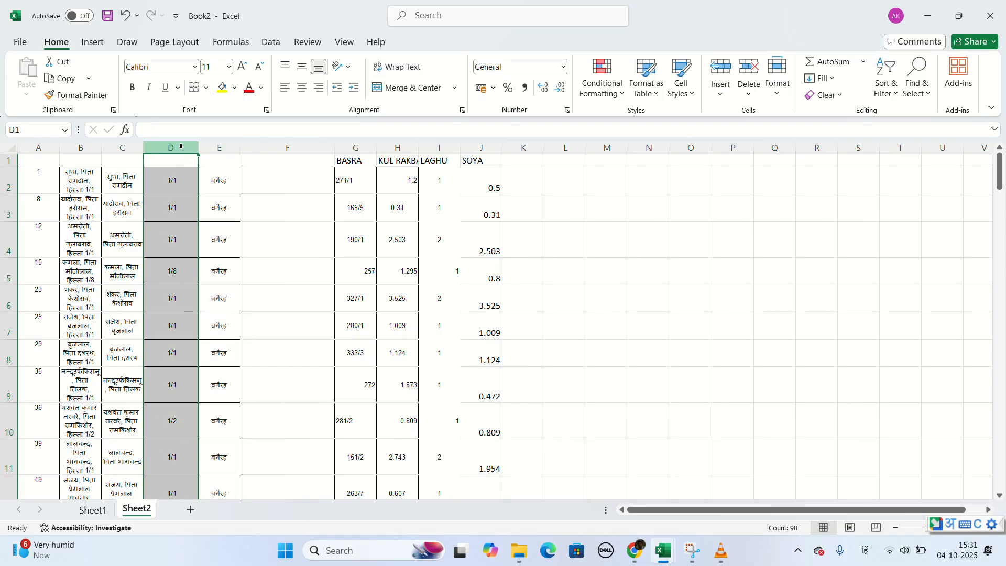
key(ctrl+h)
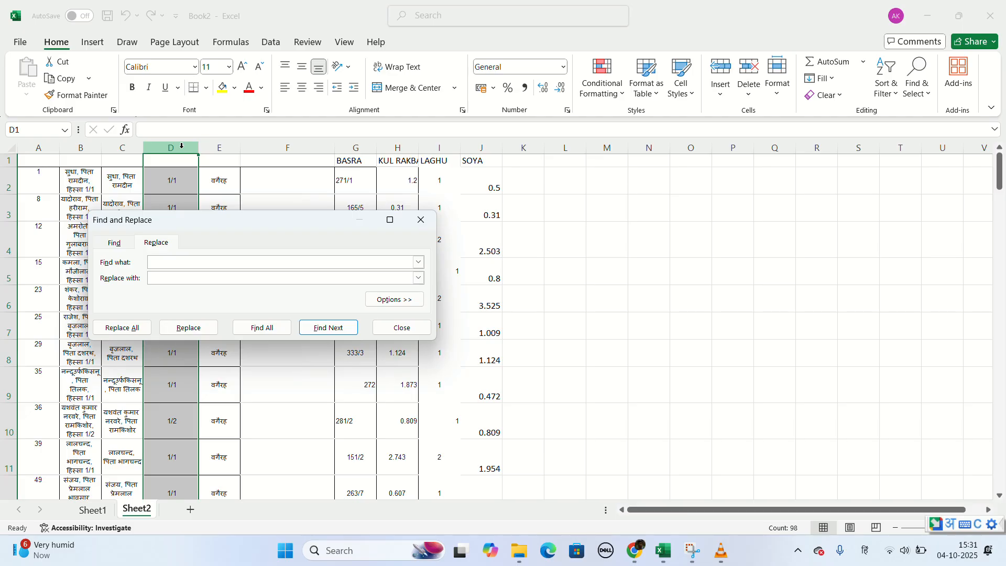
text(1/1)
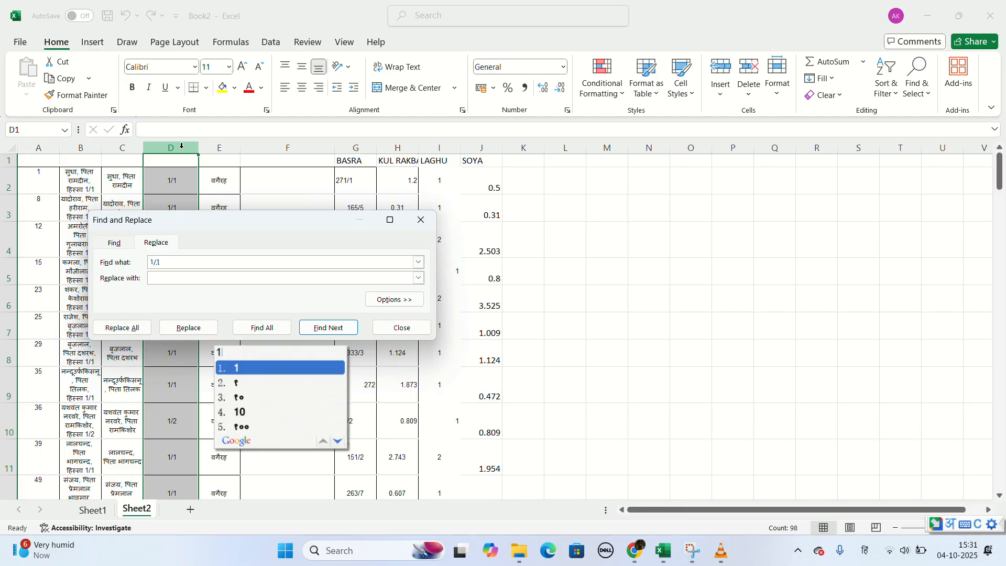
click(249, 370)
click(180, 278)
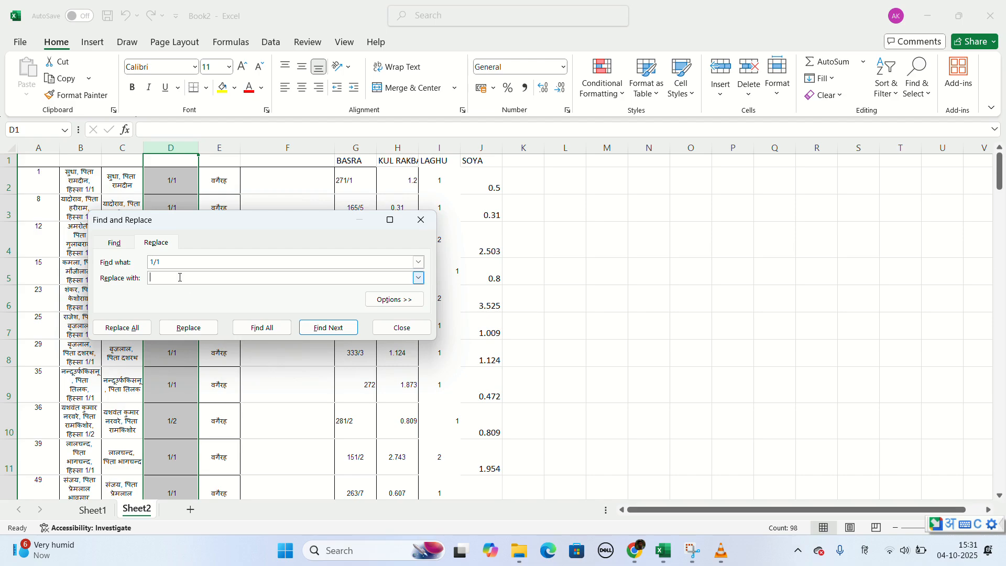
key(super+space)
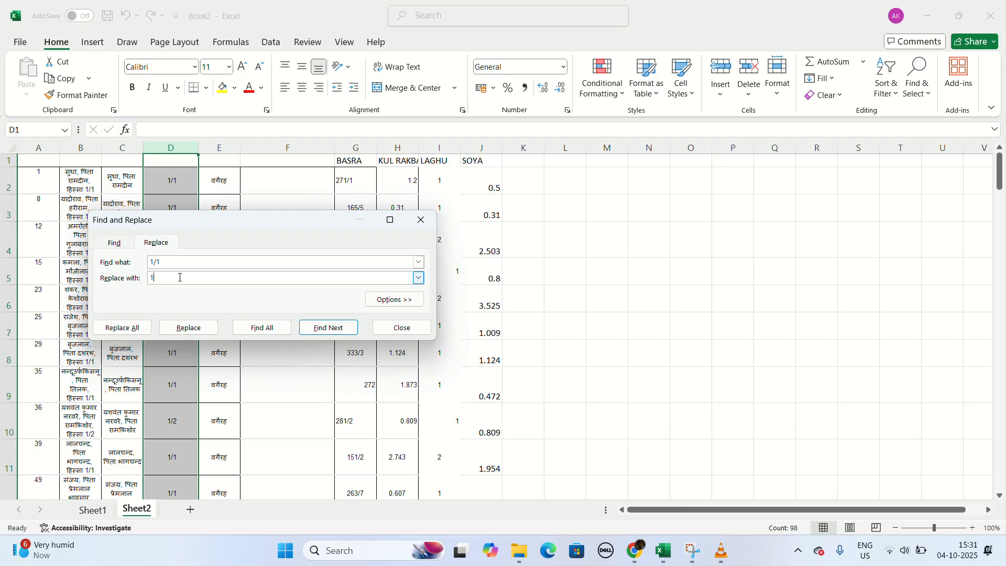
text(1)
click(162, 265)
key(BackSpace)
key(BackSpace)
key(BackSpace)
text(1/1)
click(133, 328)
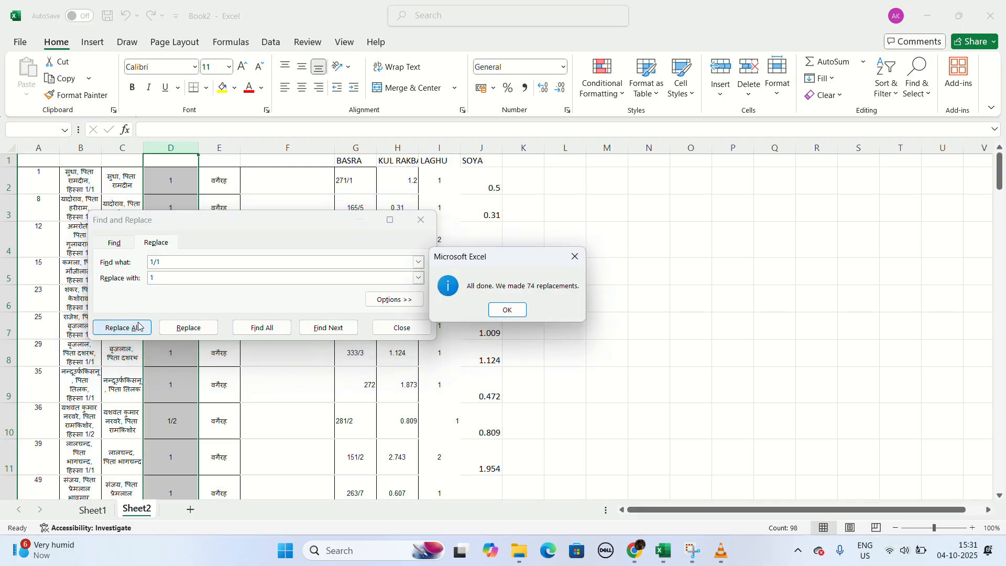
click(504, 311)
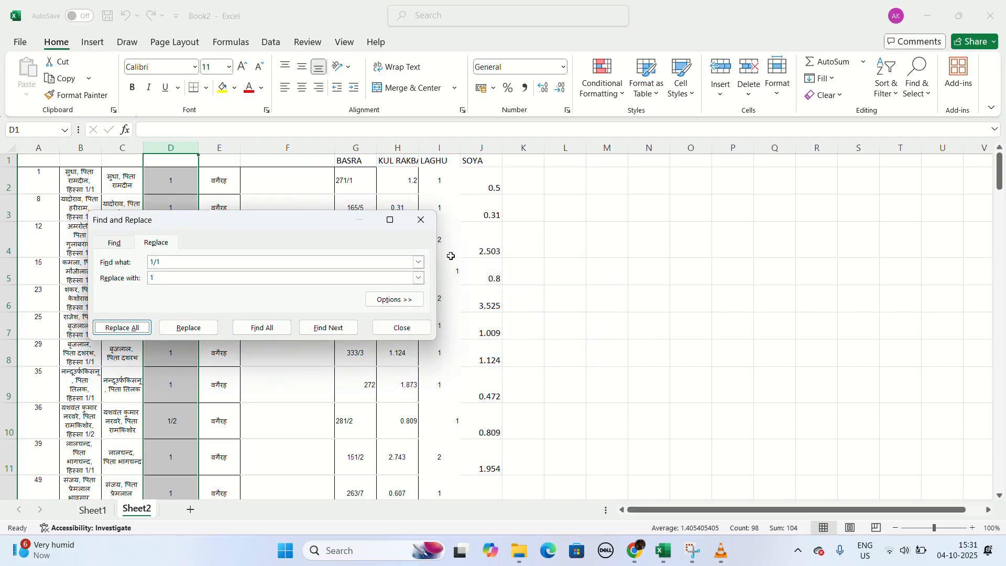
click(415, 218)
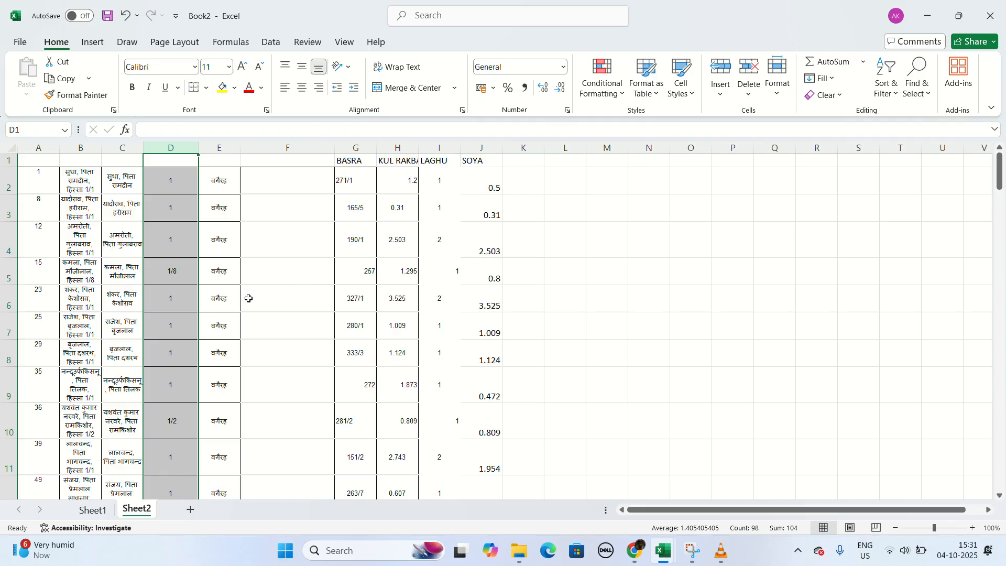
Step: Begin an IF formula in F2 that tests whether D2=1 and returns C2 when true
click(286, 181)
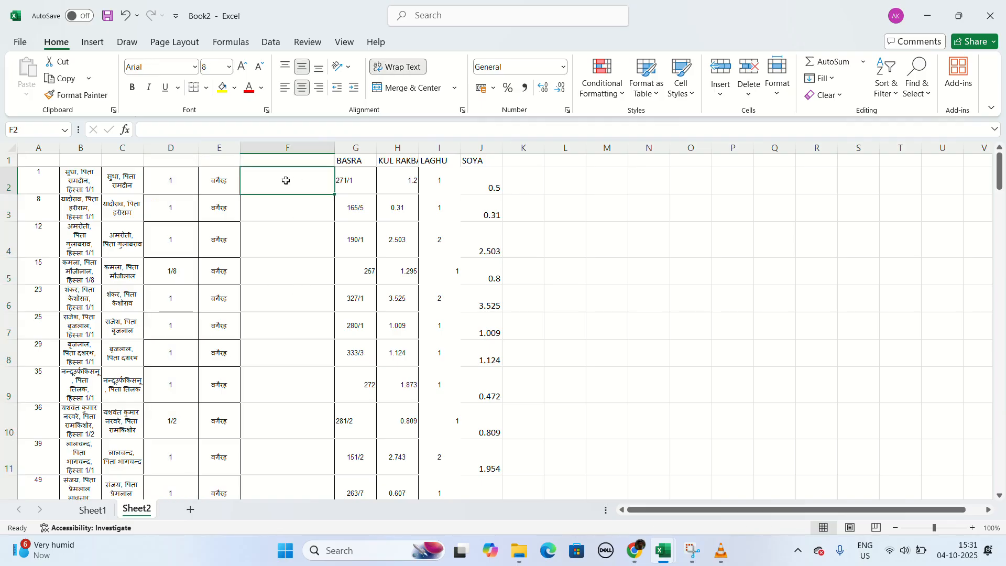
text(=)
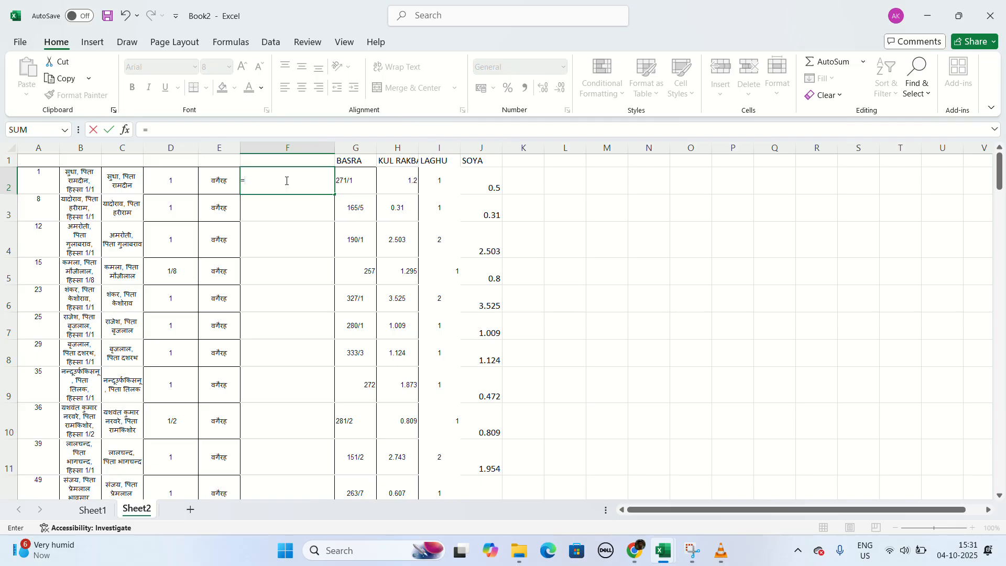
text(IF)
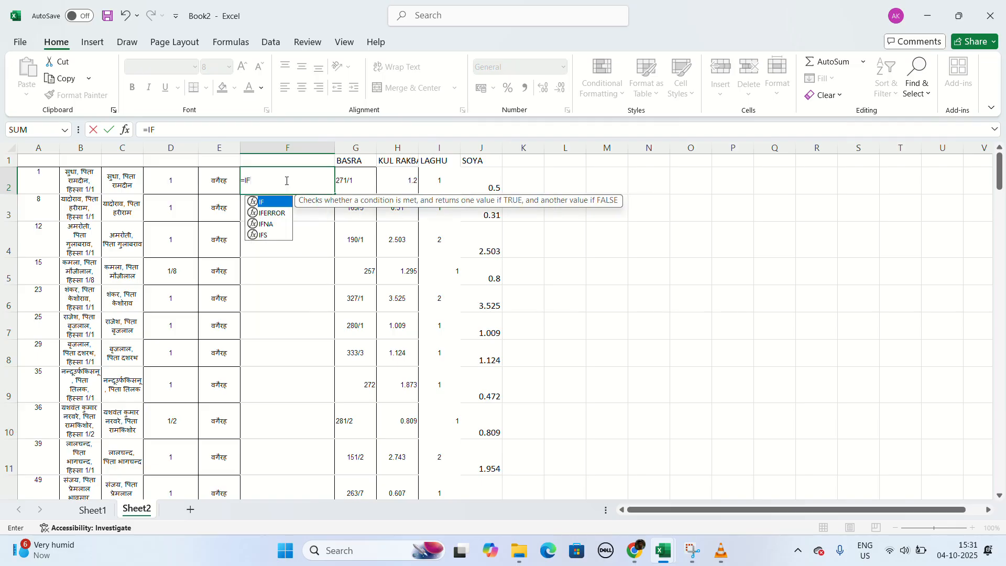
text(()
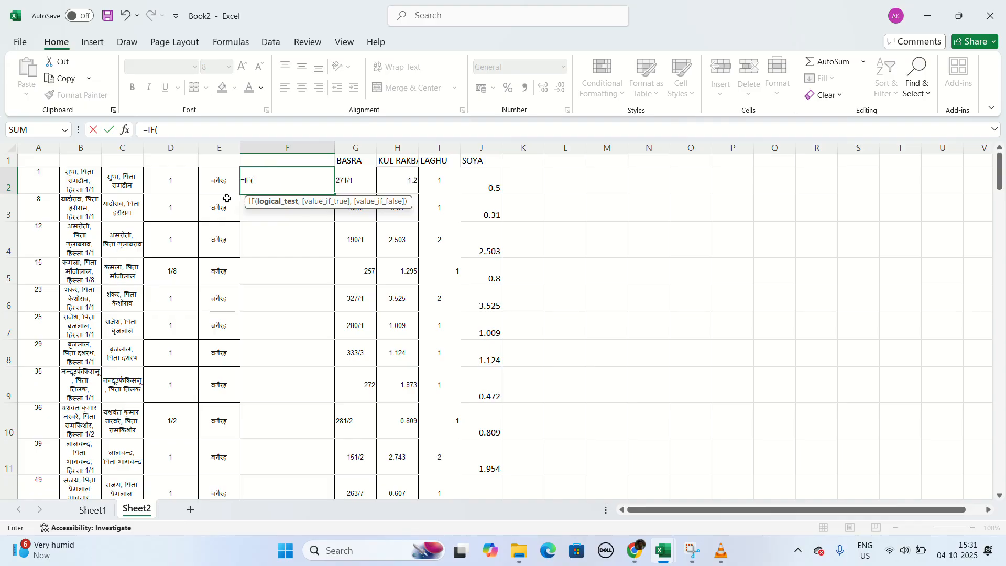
click(174, 188)
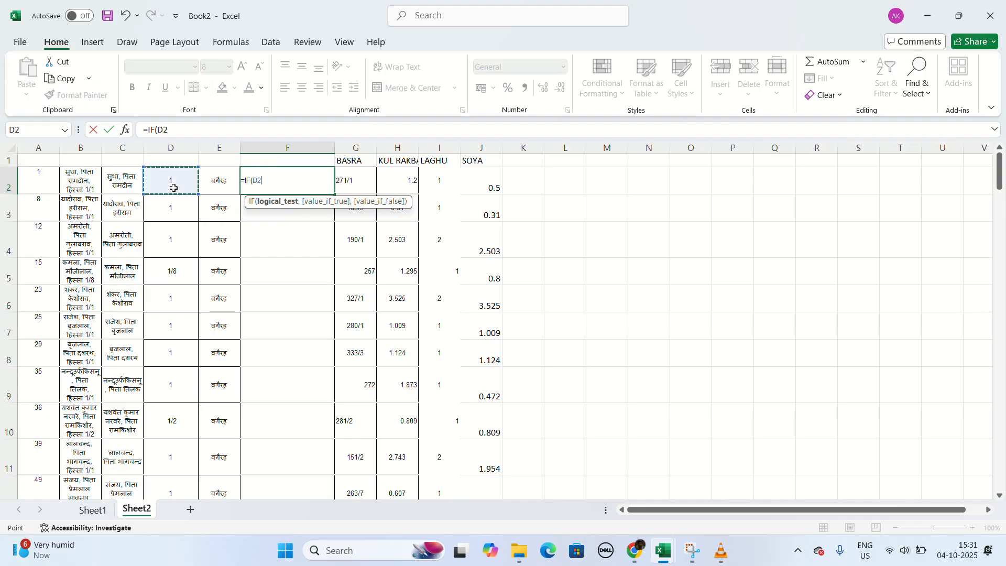
text(=1,)
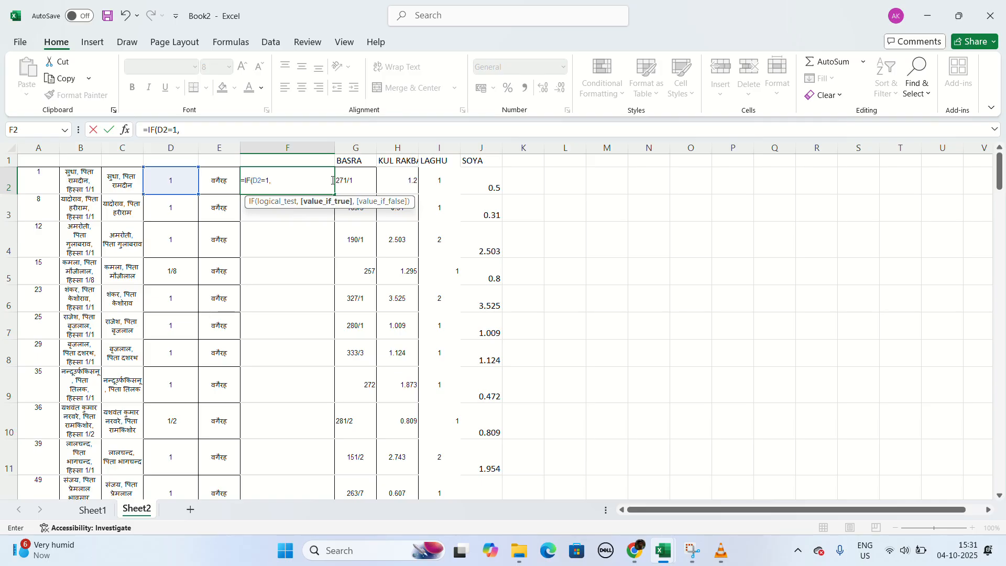
click(120, 184)
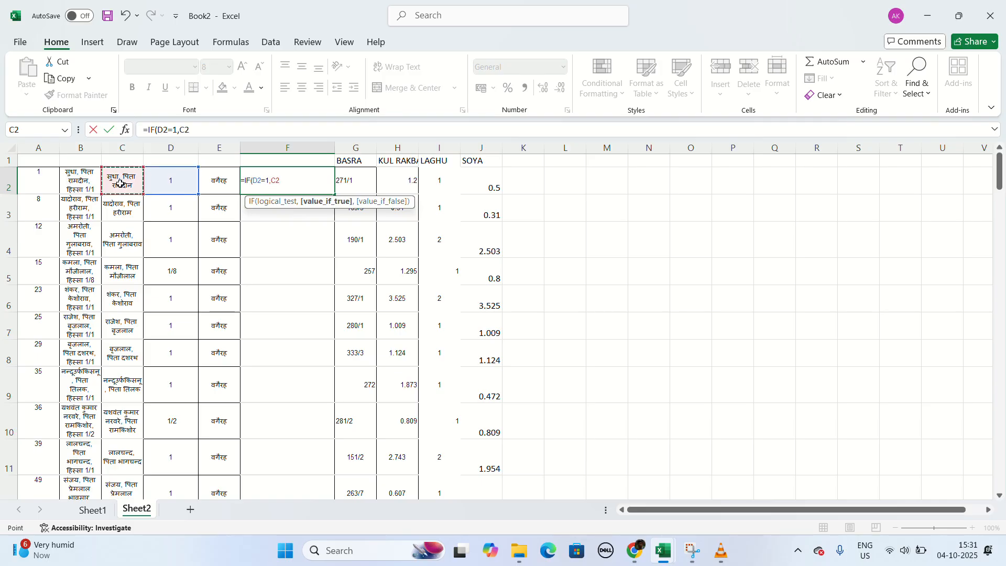
text(,)
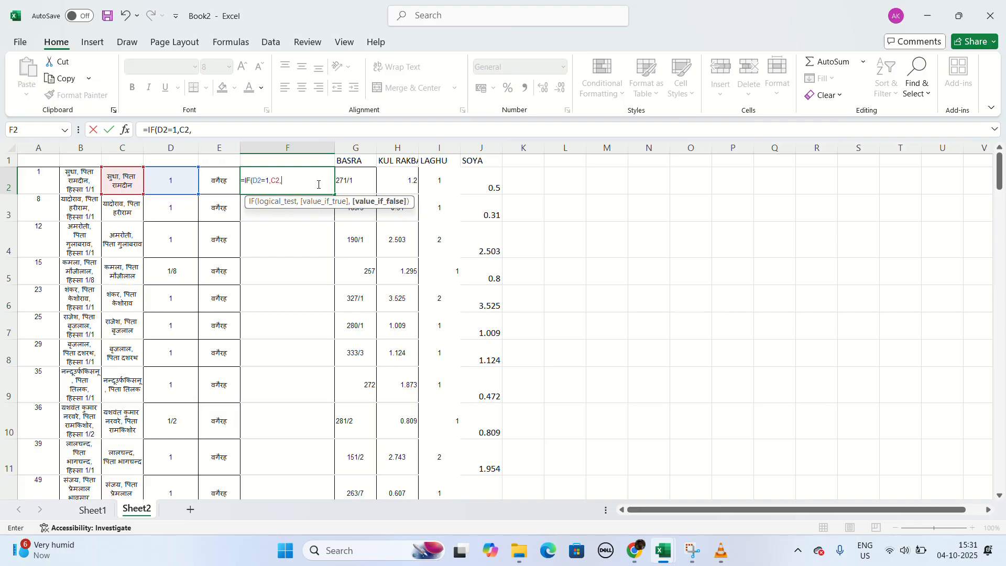
Step: Complete F2's false branch with CONCATENATE(C2,"",E2) and accept the proposed closing-bracket correction
text(C)
text(O)
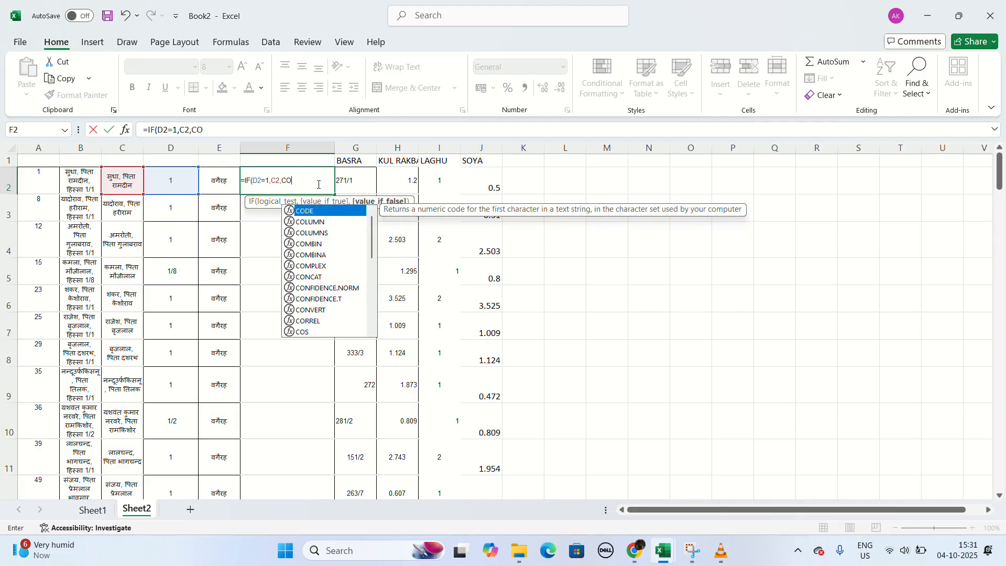
text(NCAT)
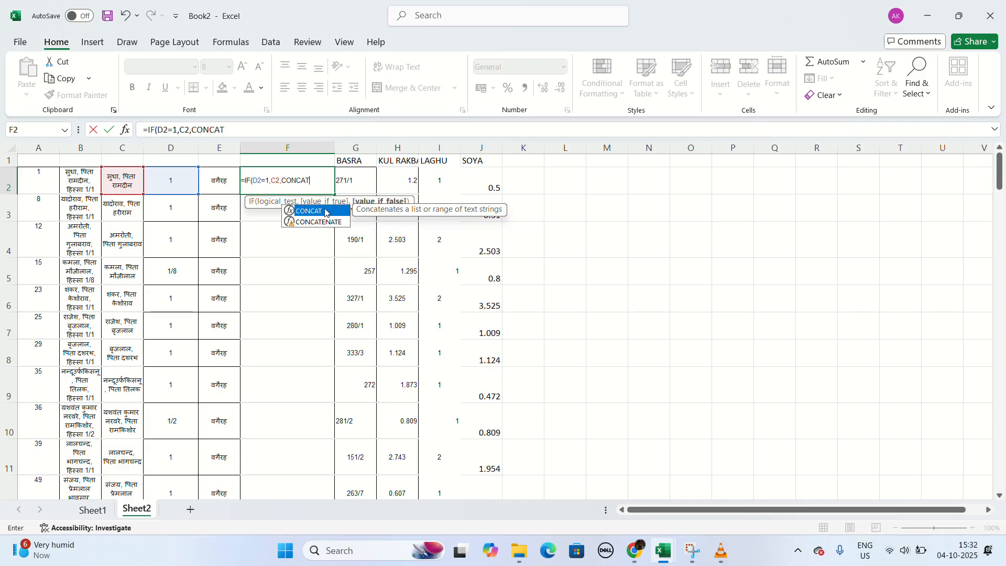
click(317, 223)
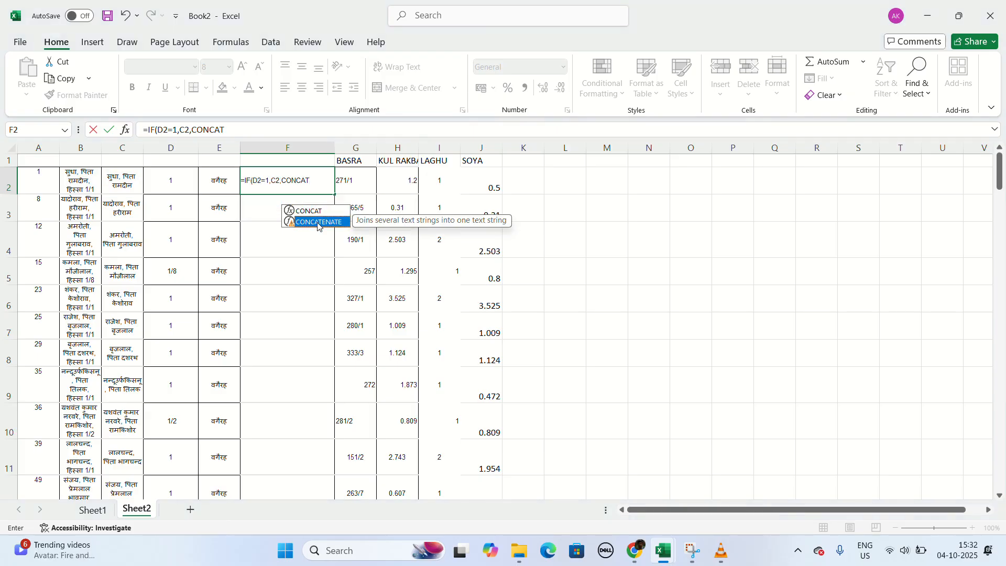
double_click(318, 223)
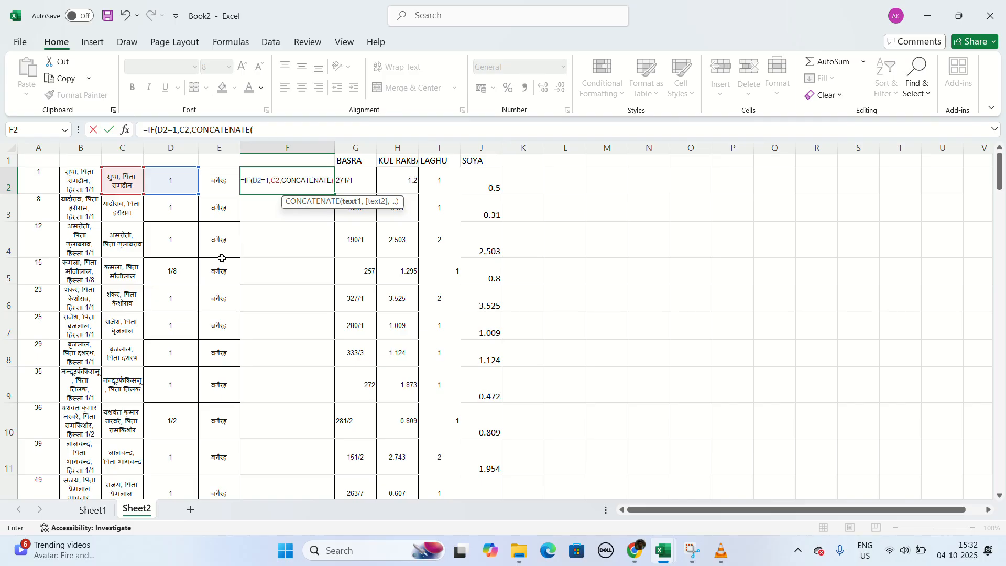
click(122, 186)
text(,)
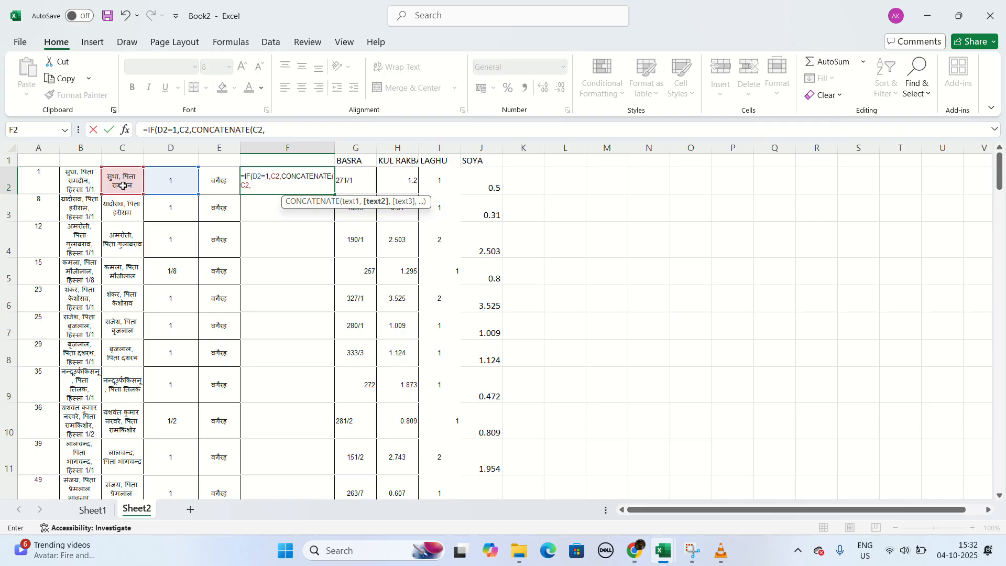
text("",)
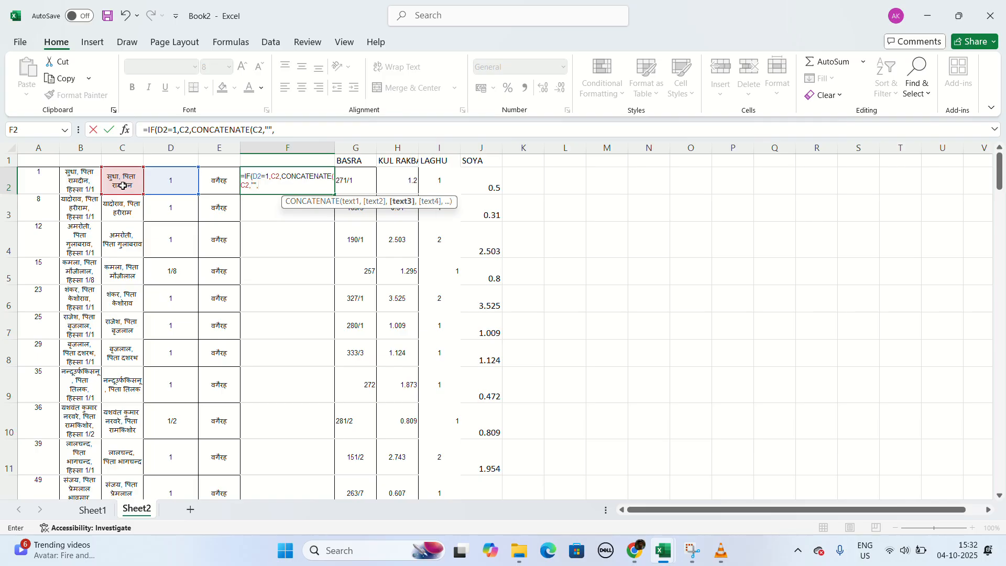
click(215, 185)
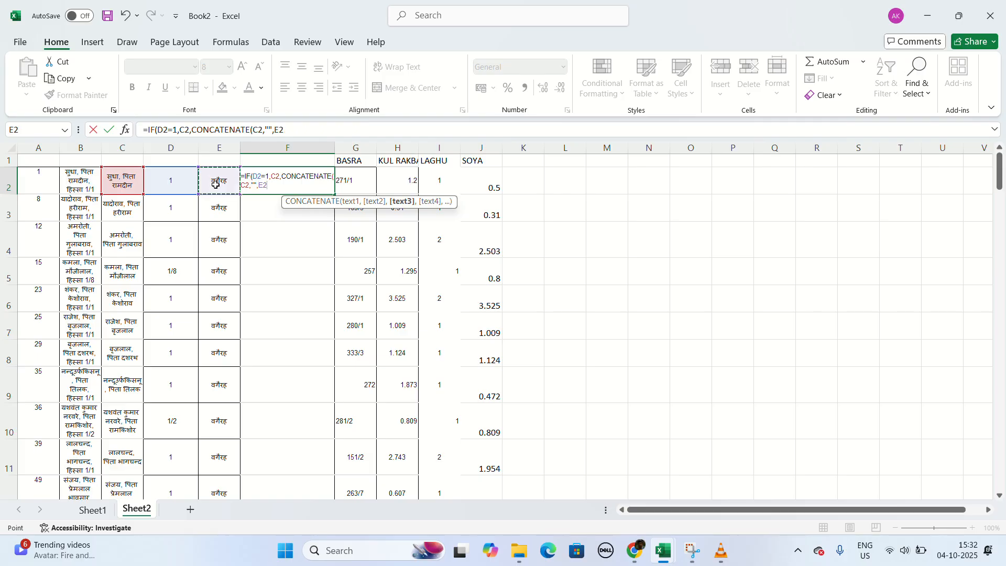
key(Return)
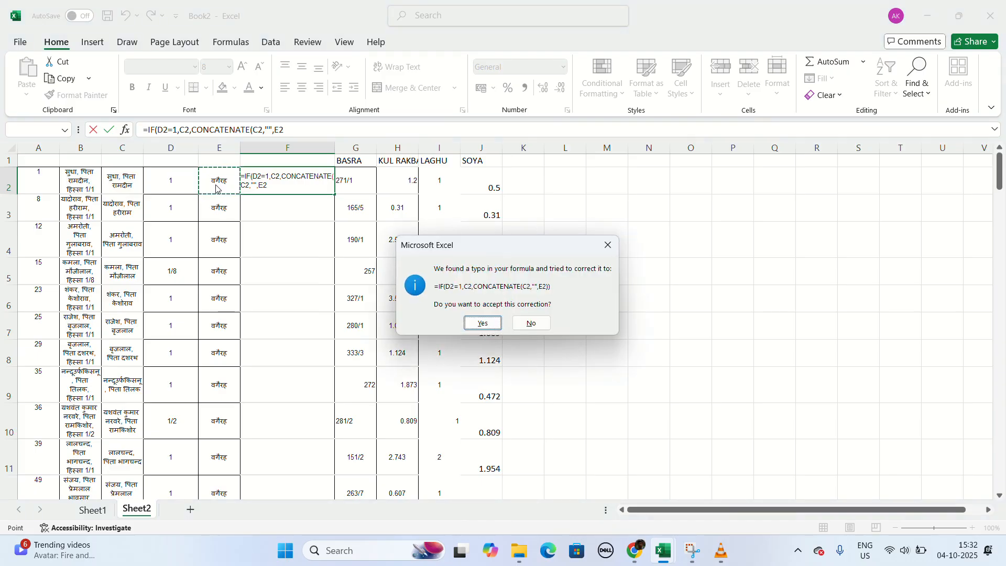
click(483, 323)
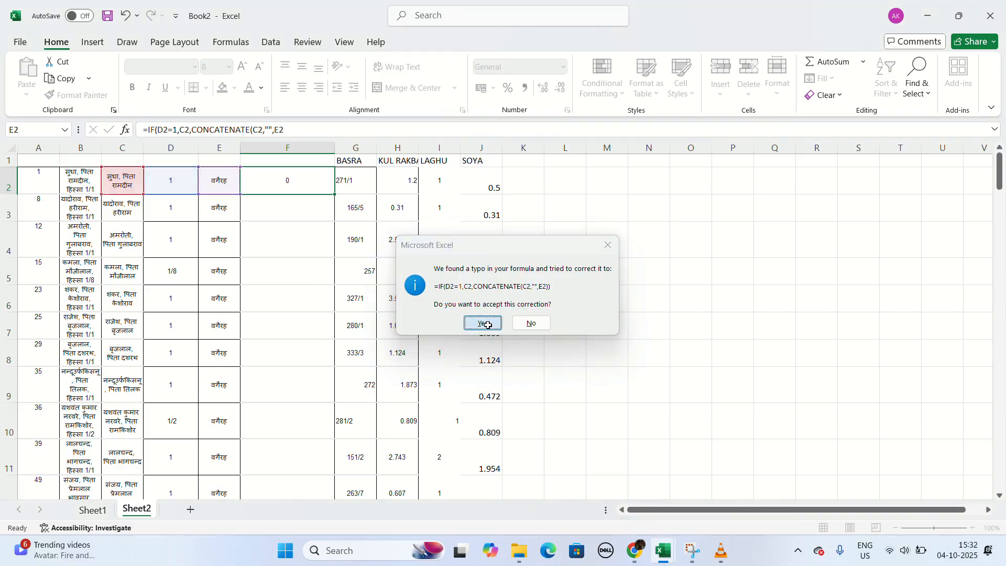
Step: Fill the F2 formula down column F to row 99 and check the first few results against columns C and D
click(291, 182)
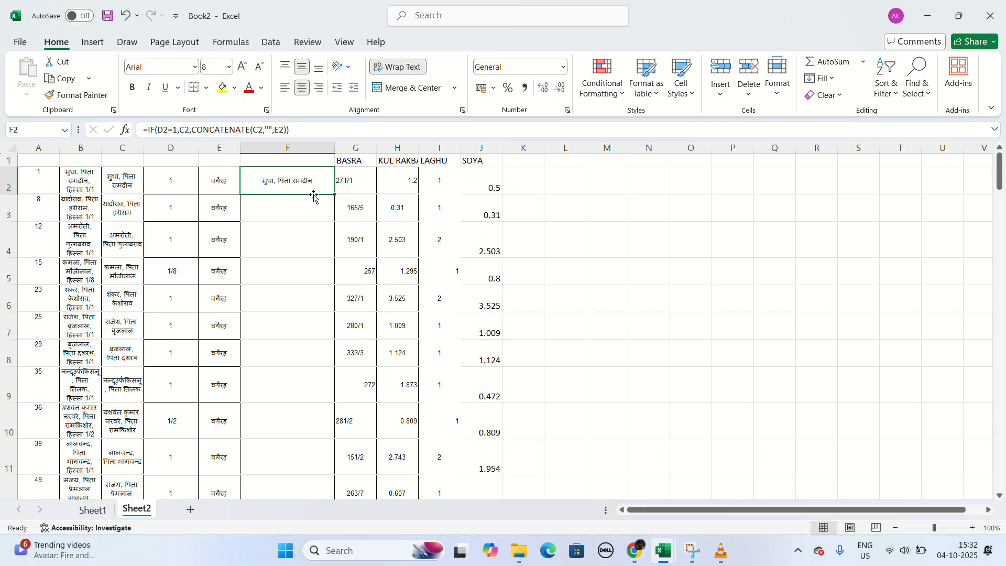
double_click(336, 195)
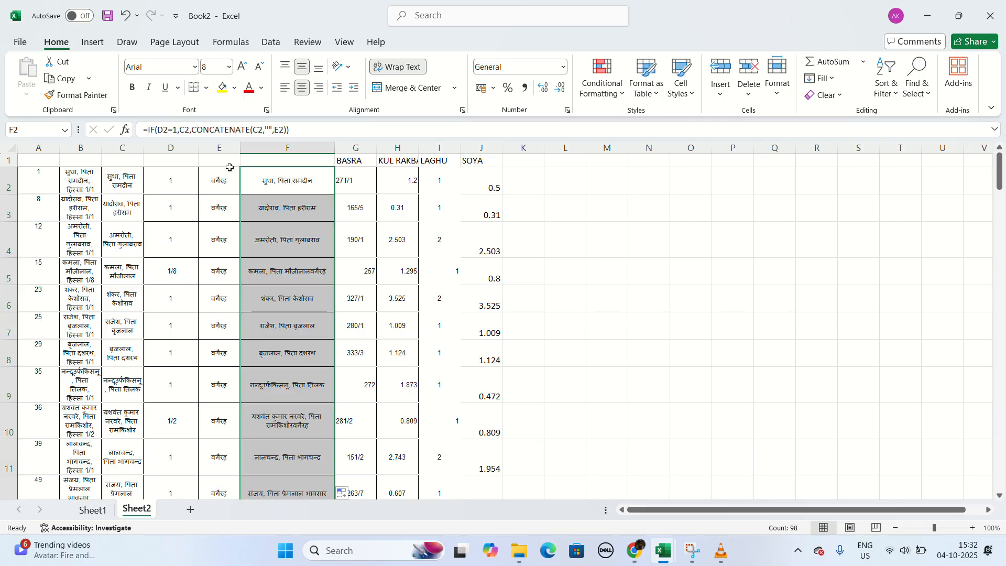
click(122, 188)
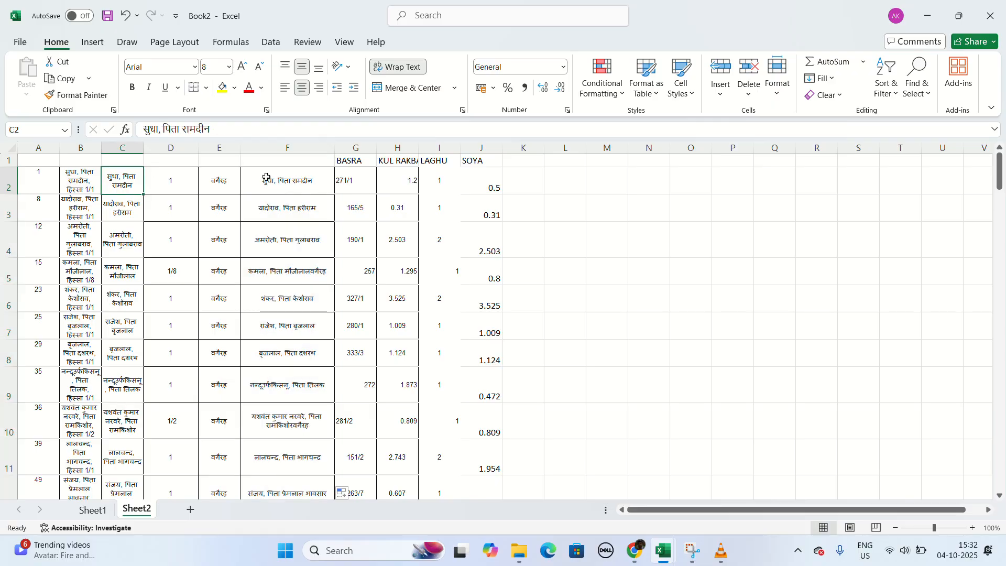
click(288, 191)
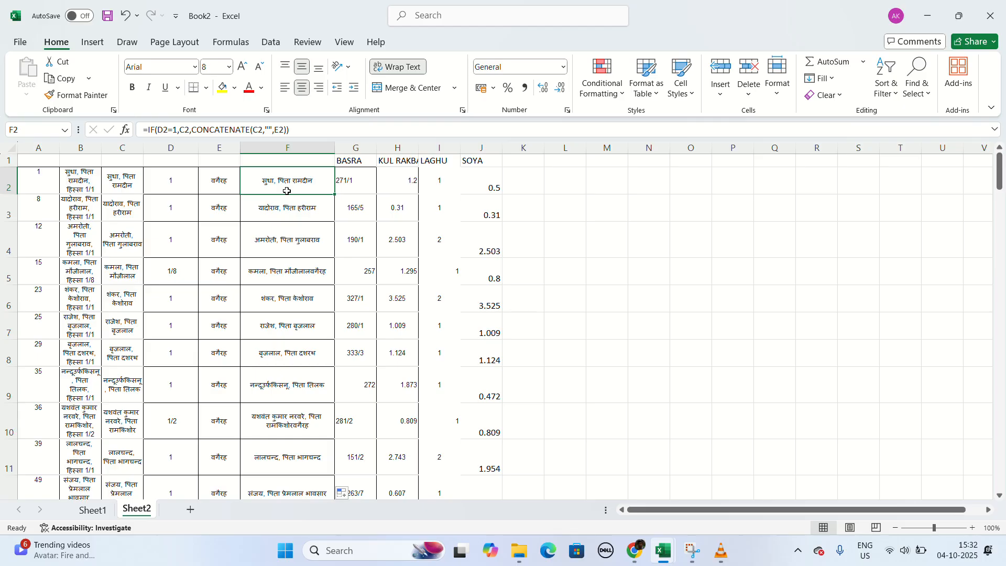
click(280, 215)
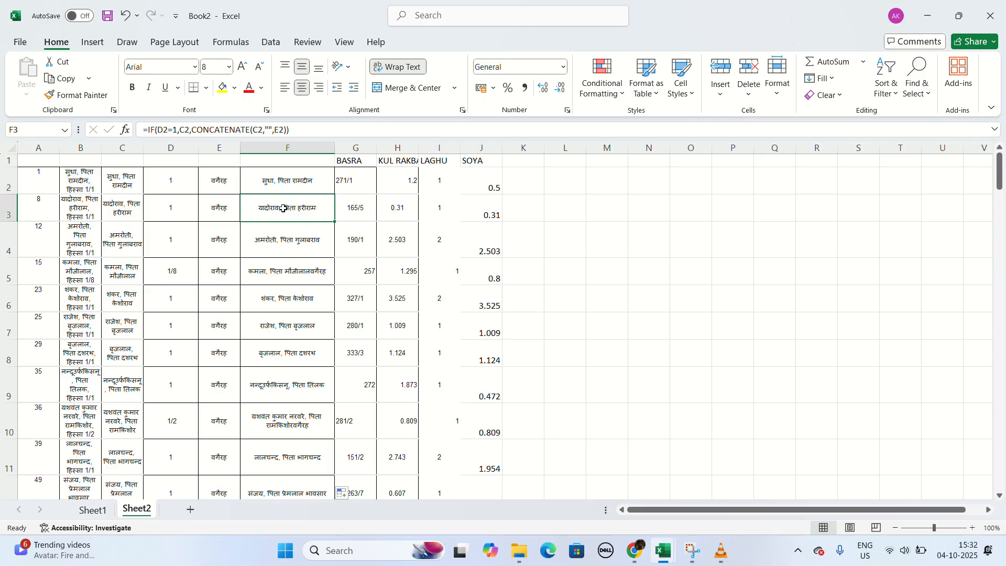
click(285, 236)
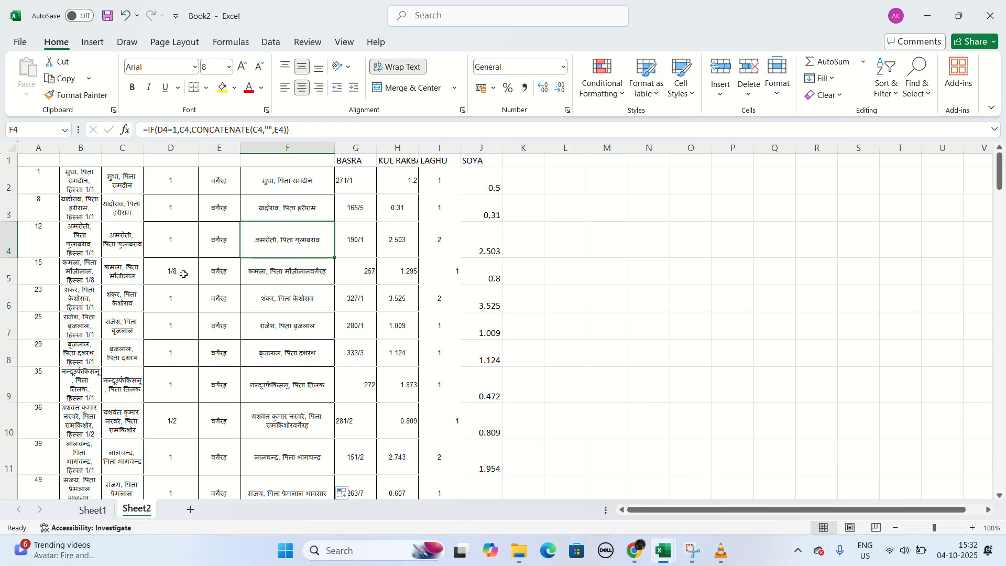
click(305, 277)
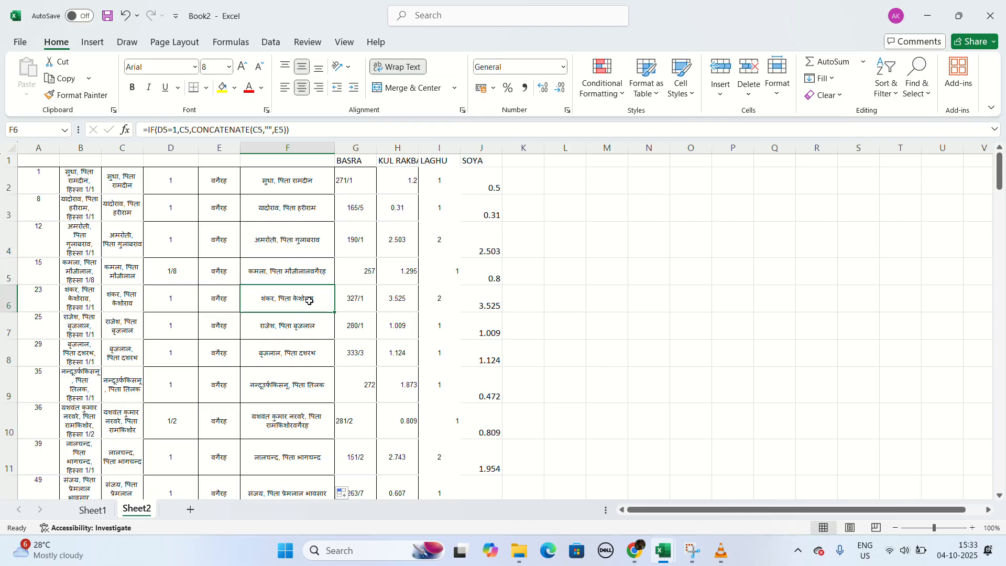
Step: Change the CONCATENATE separator in F10 to a single space, " ", and fill the revised formula down the rest of column F
click(285, 429)
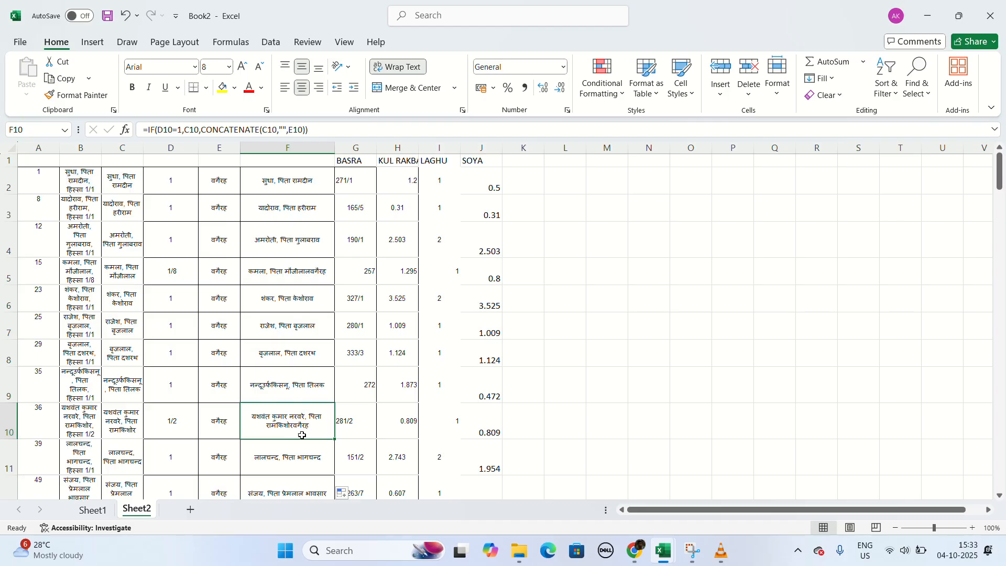
scroll(302, 436, down, 1)
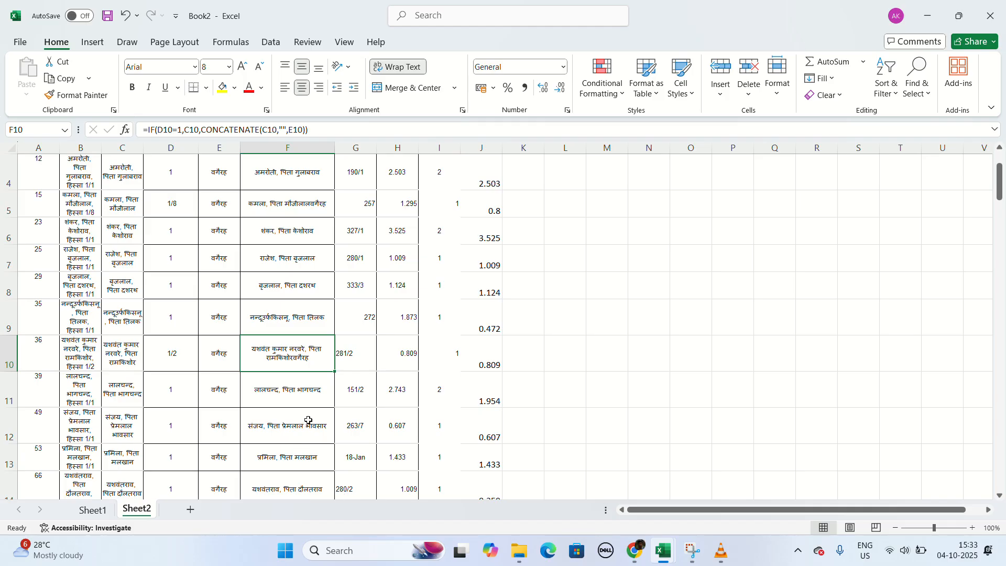
scroll(309, 421, down, 2)
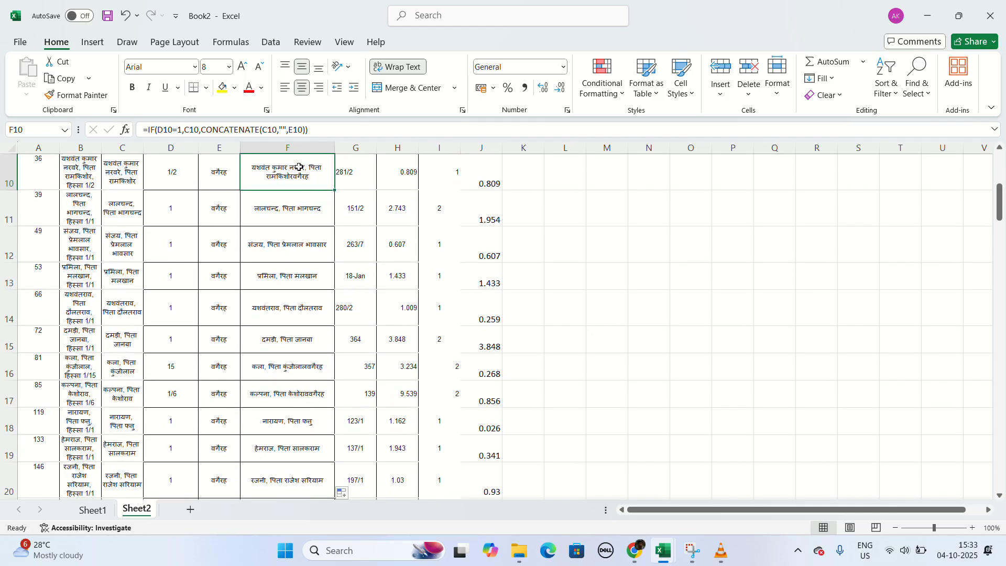
click(282, 130)
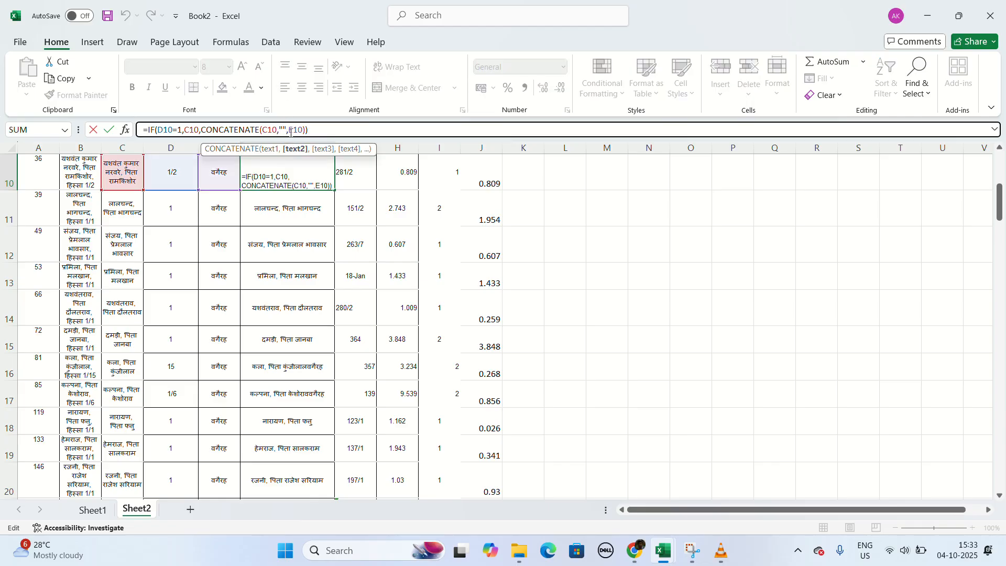
key(Return)
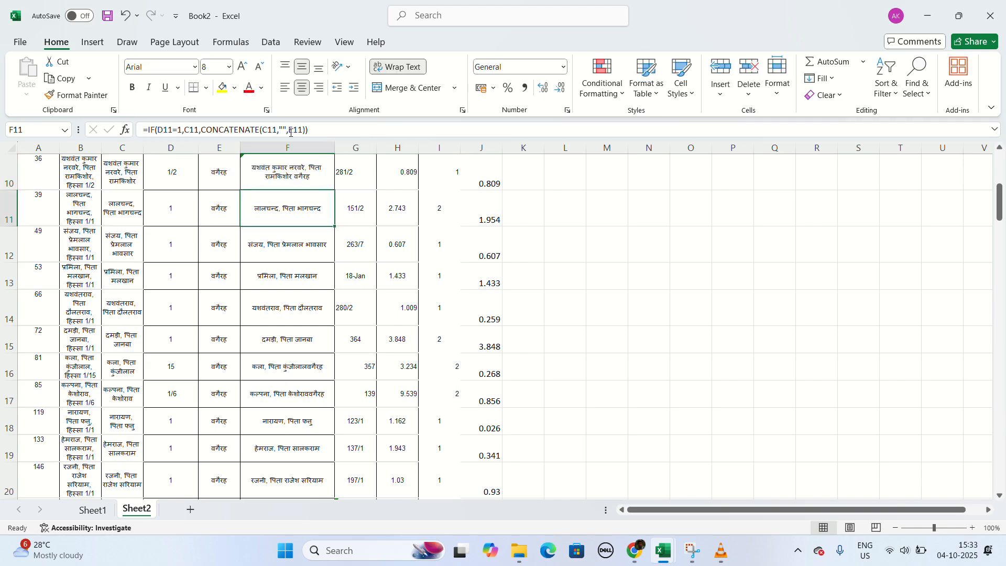
click(325, 165)
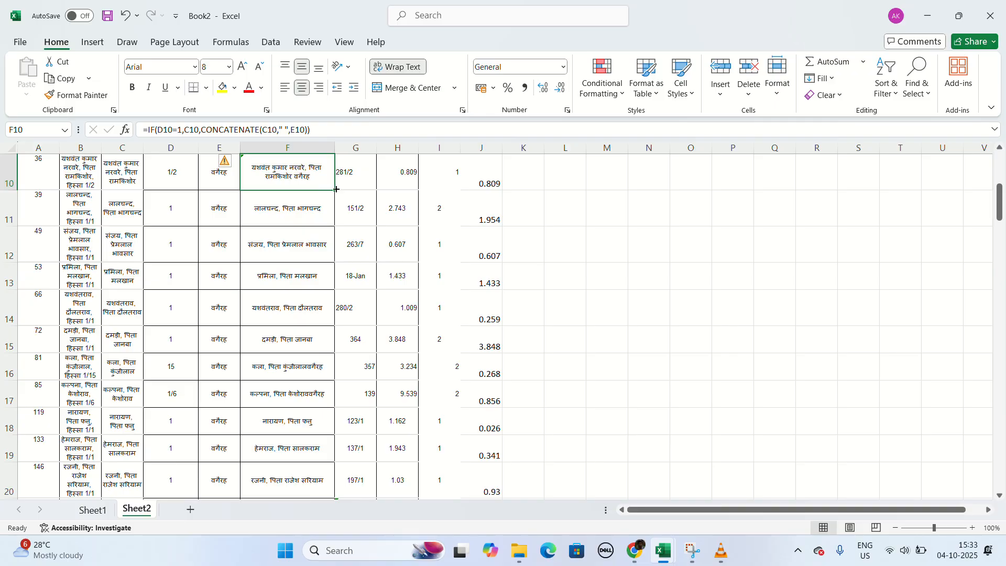
drag(335, 193, 334, 193)
double_click(334, 193)
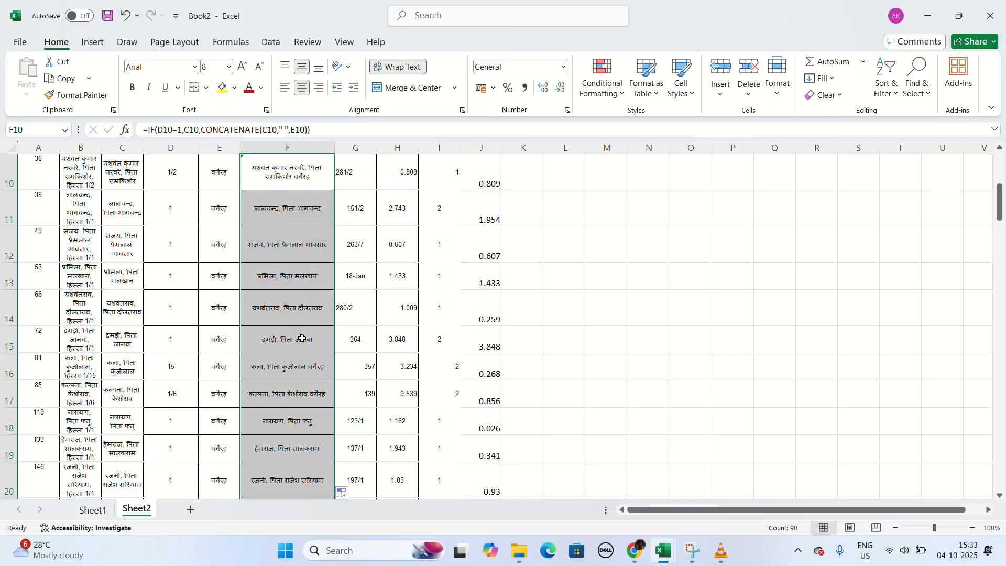
Step: Compare the combined name in F16 with its source landholder entry in B16
click(304, 377)
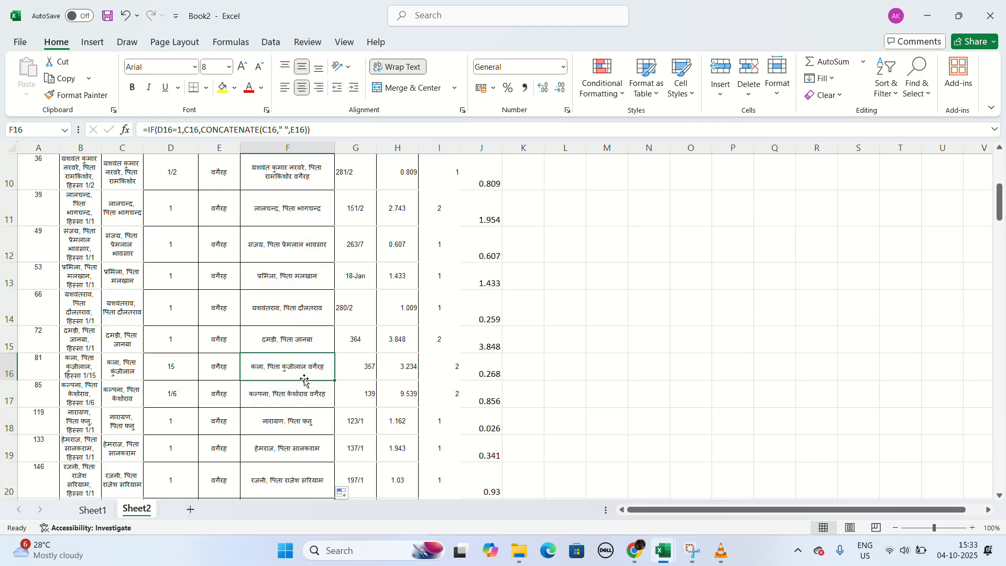
click(79, 376)
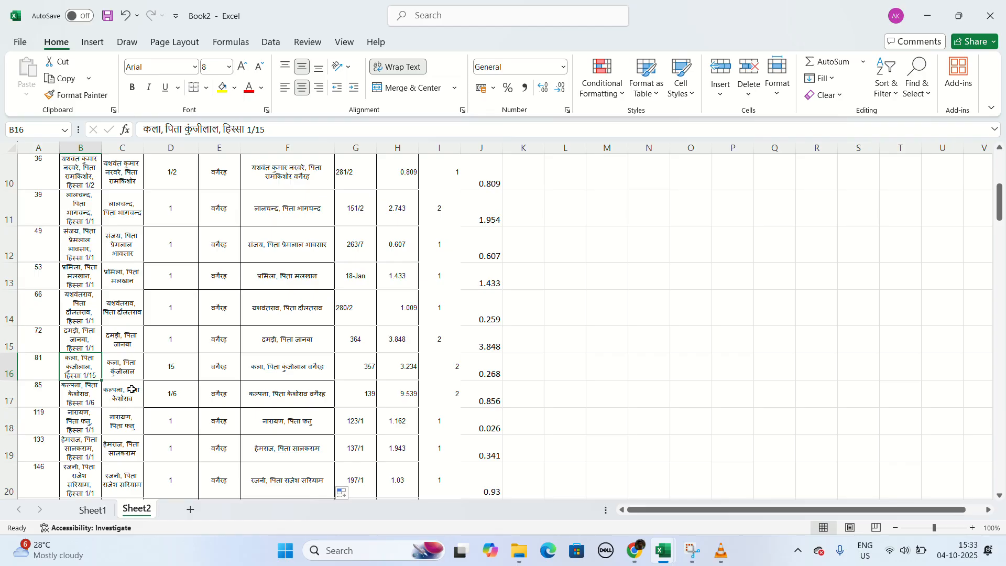
click(305, 370)
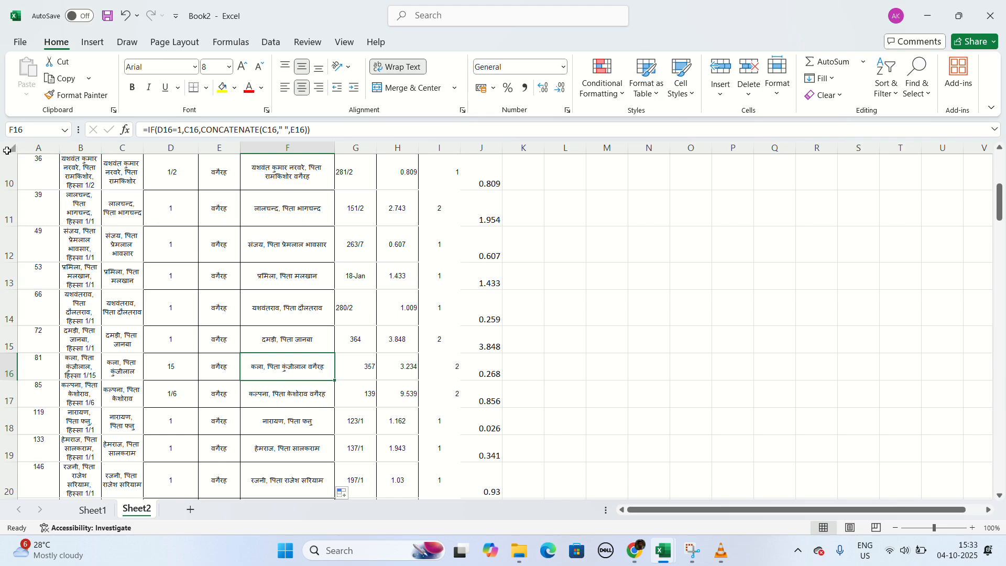
Step: Replace the formulas across the whole of Sheet2 with their values by copying the sheet and pasting values over itself
click(7, 150)
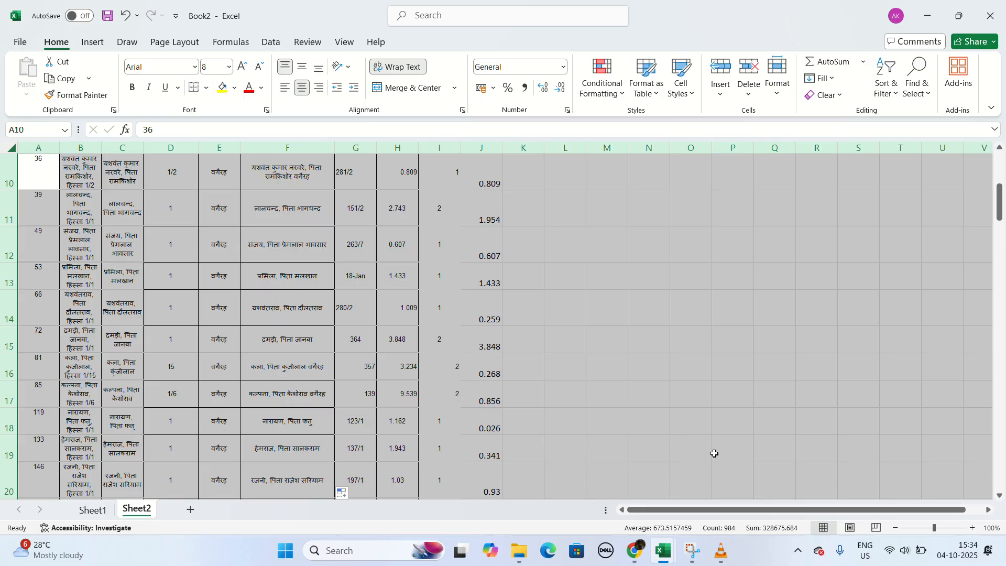
key(ctrl+c)
key(super+n)
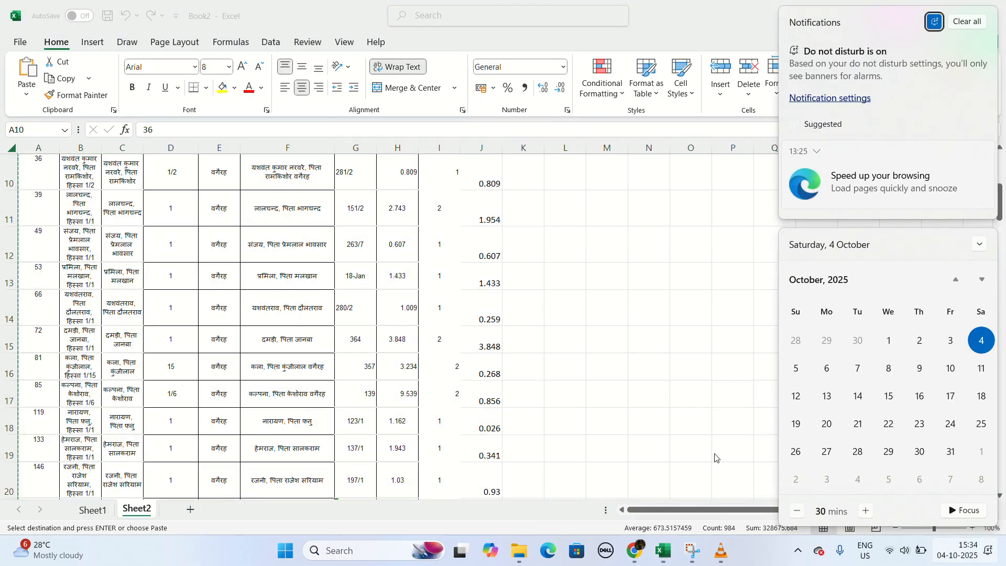
click(595, 315)
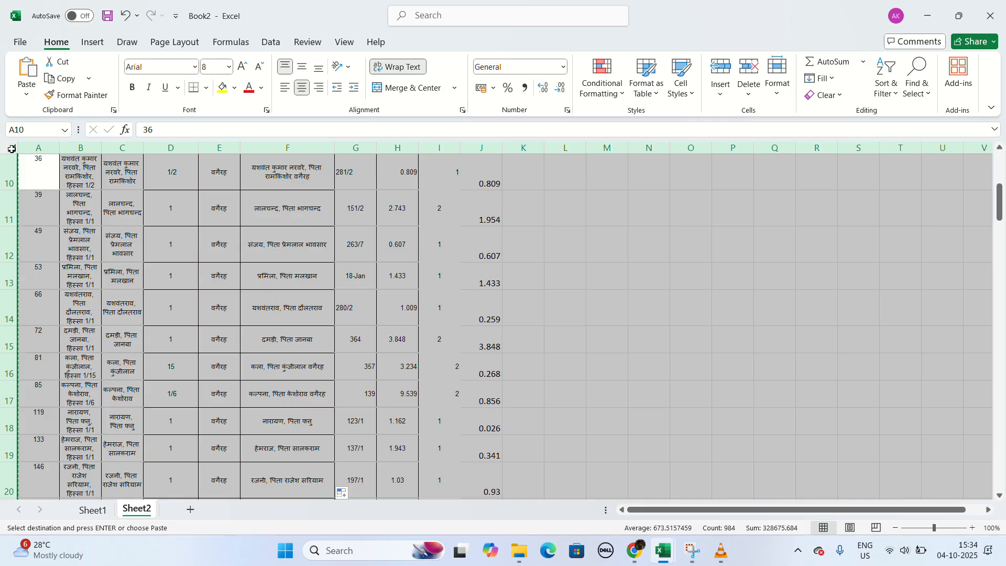
key(ctrl+alt+v)
key(v)
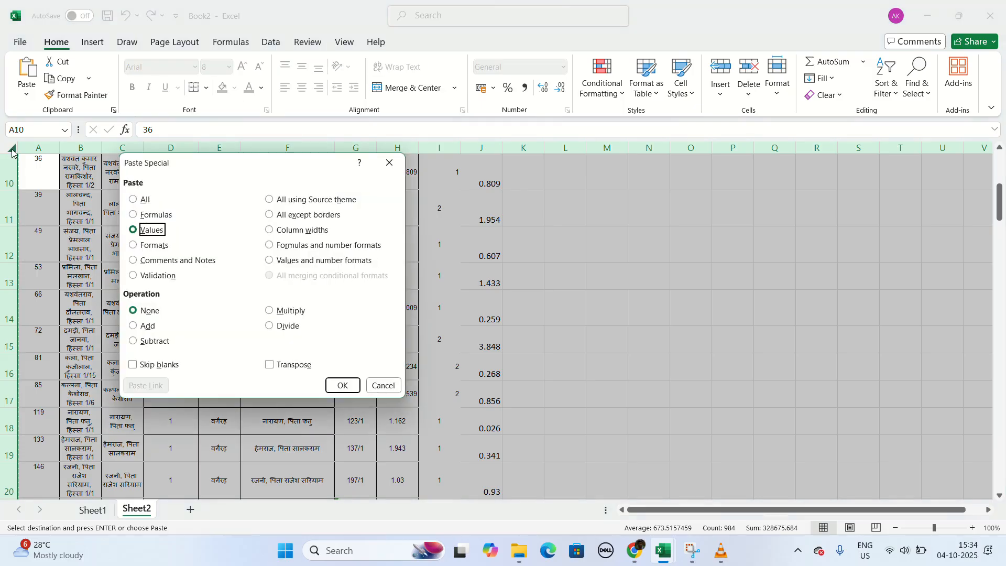
key(Return)
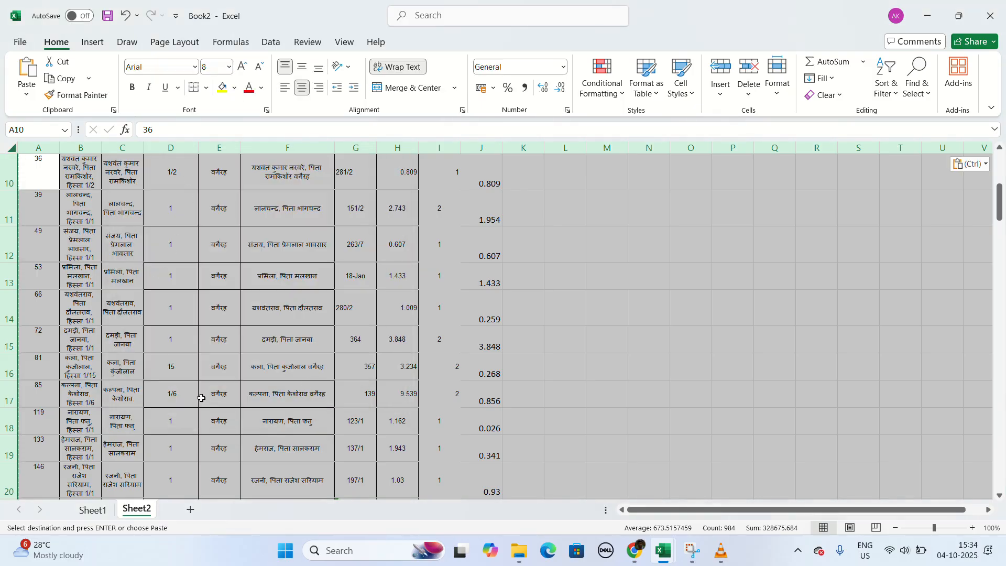
click(317, 370)
Step: Enter the heading BHUMISWAMI in F1 above the combined landholder names
scroll(316, 371, up, 3)
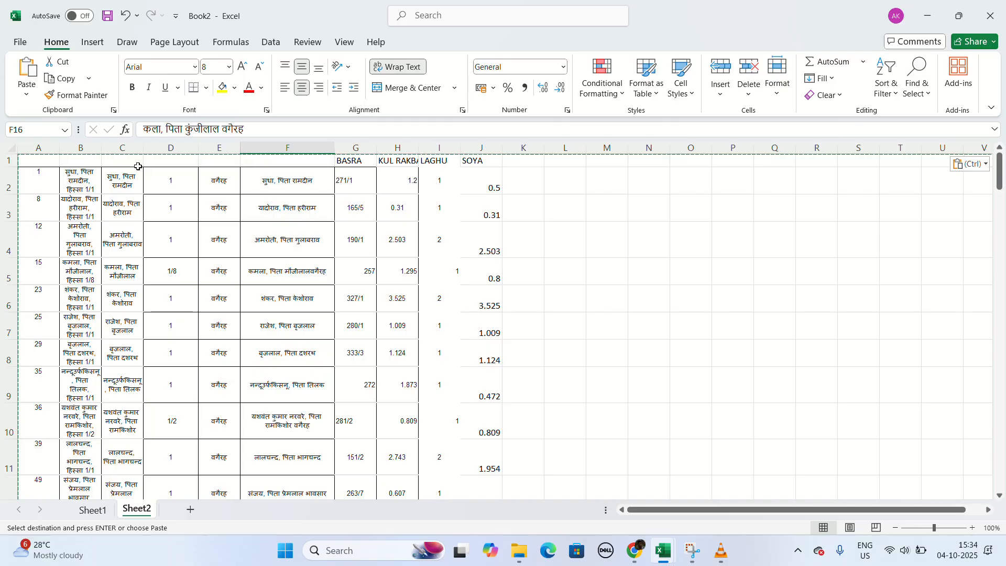
click(269, 162)
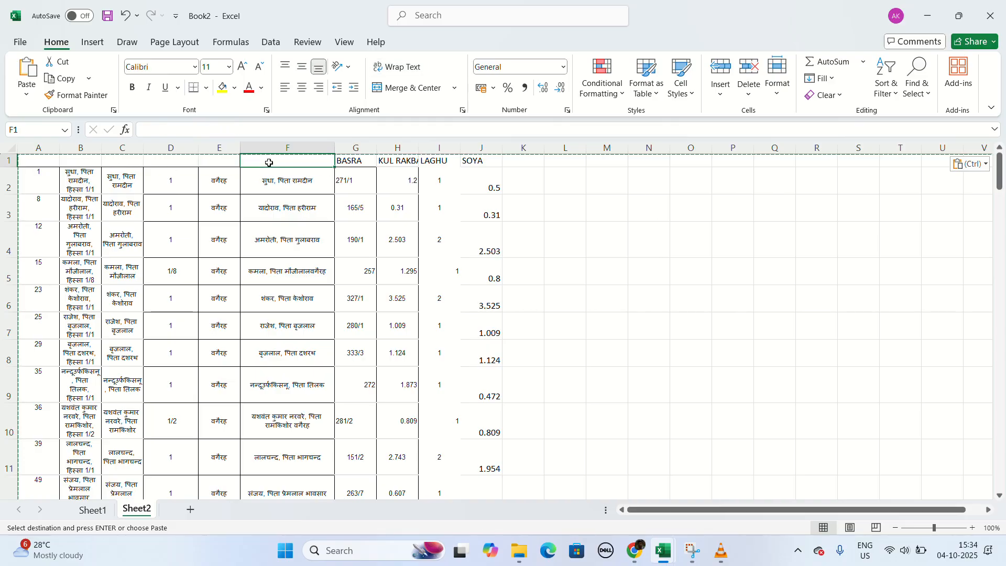
text(BHU)
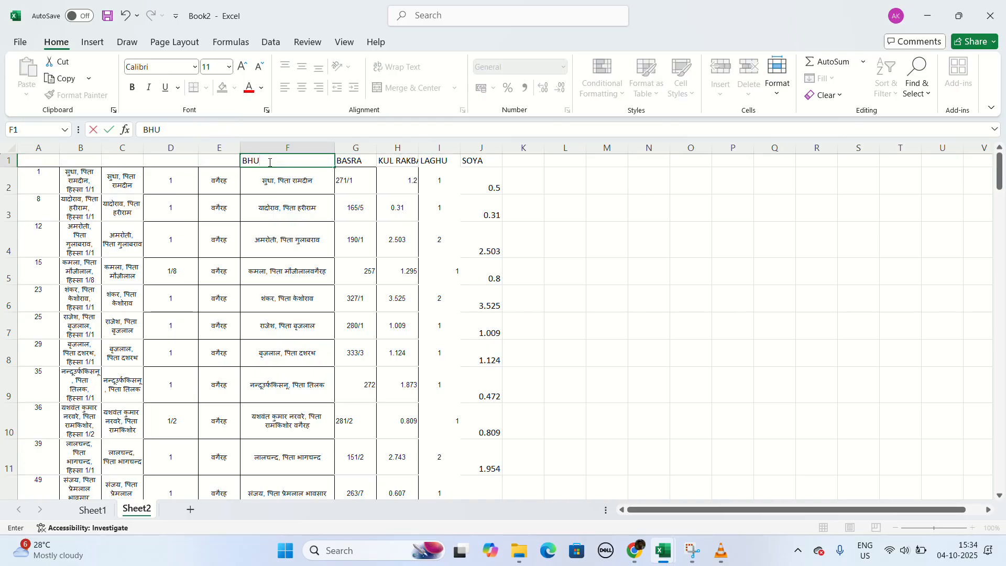
text(MISWAMI)
click(316, 254)
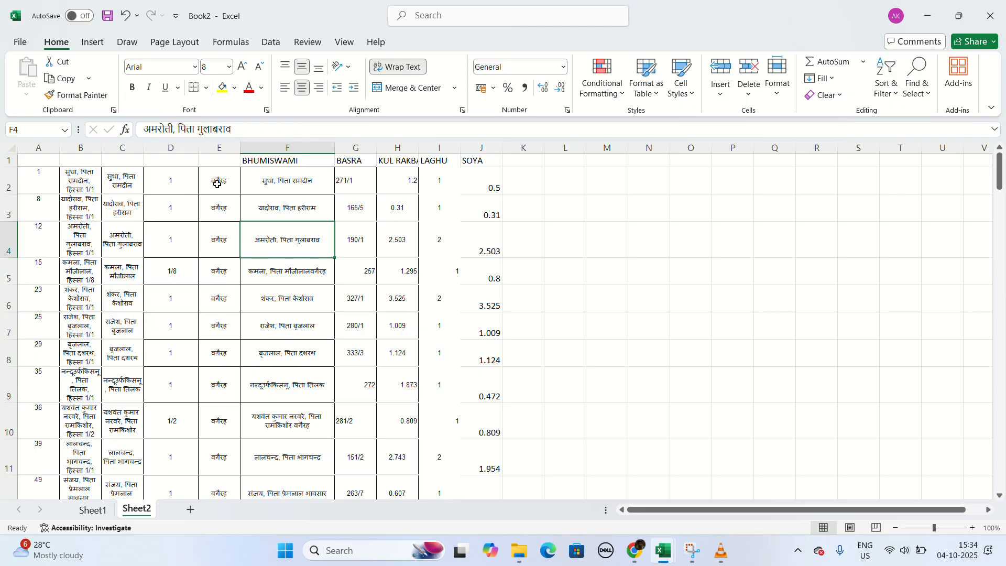
Step: Delete helper columns B to E, which hold the original entries, split names, shares and वगैरह
click(113, 148)
drag(84, 160, 216, 161)
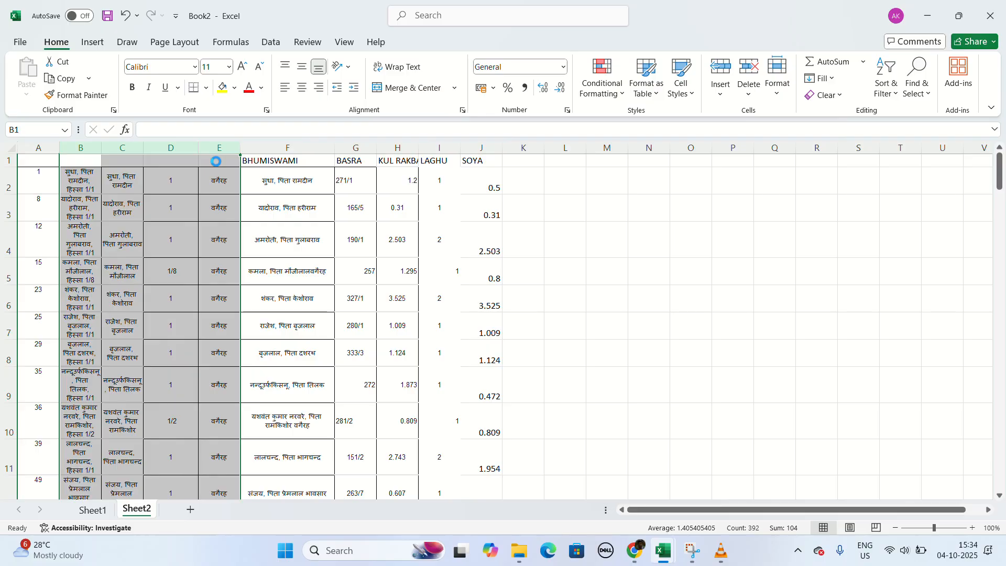
click(116, 230)
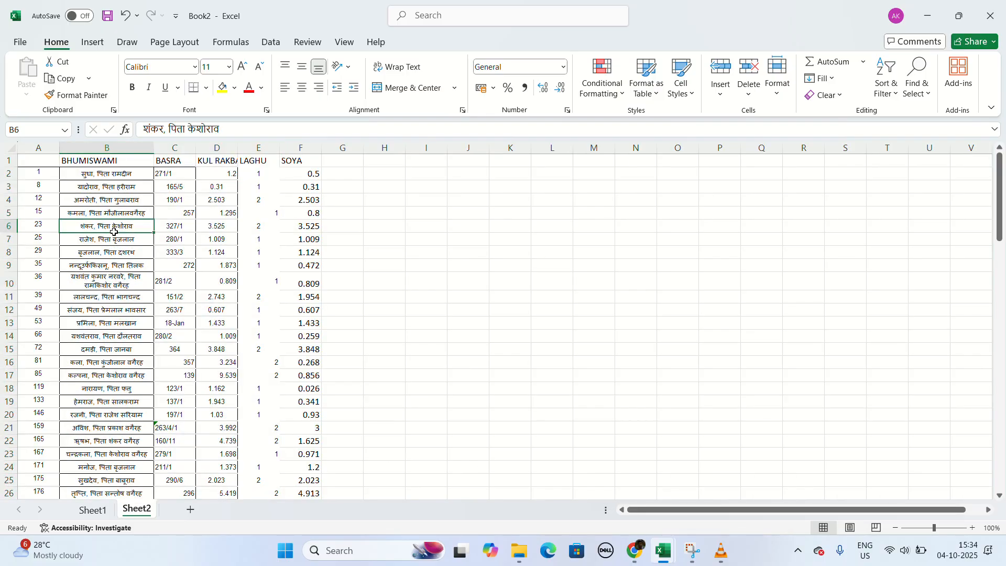
Step: Enter the heading S.NO in A1 and widen column D so the KUL RAKBA heading fits
double_click(38, 158)
text(S)
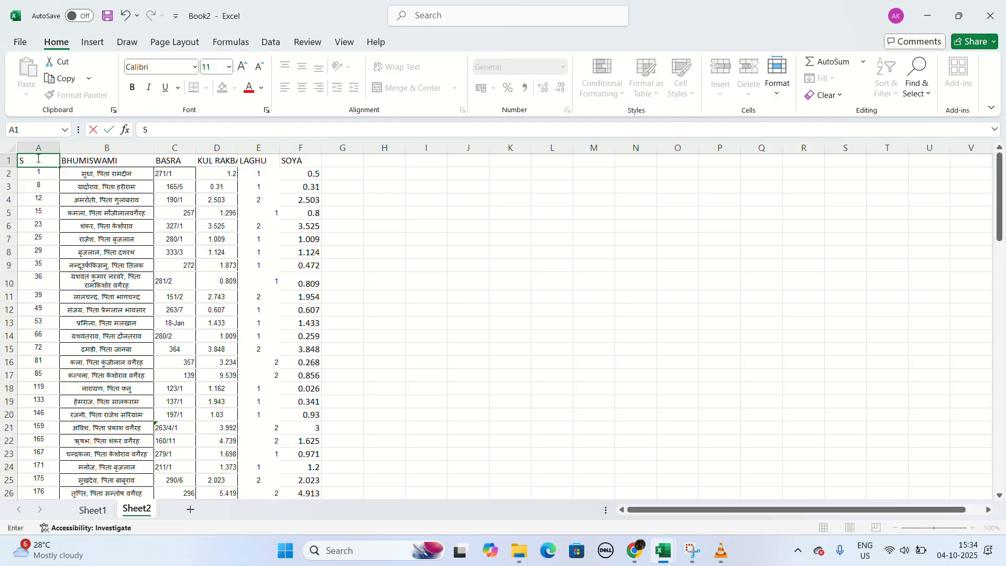
text(.NO)
click(82, 161)
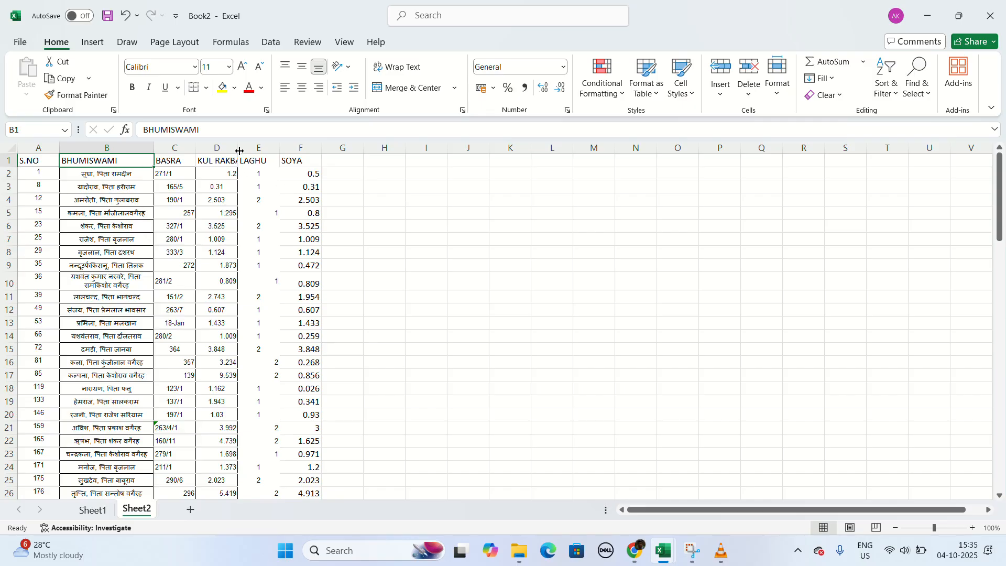
drag(240, 150, 245, 150)
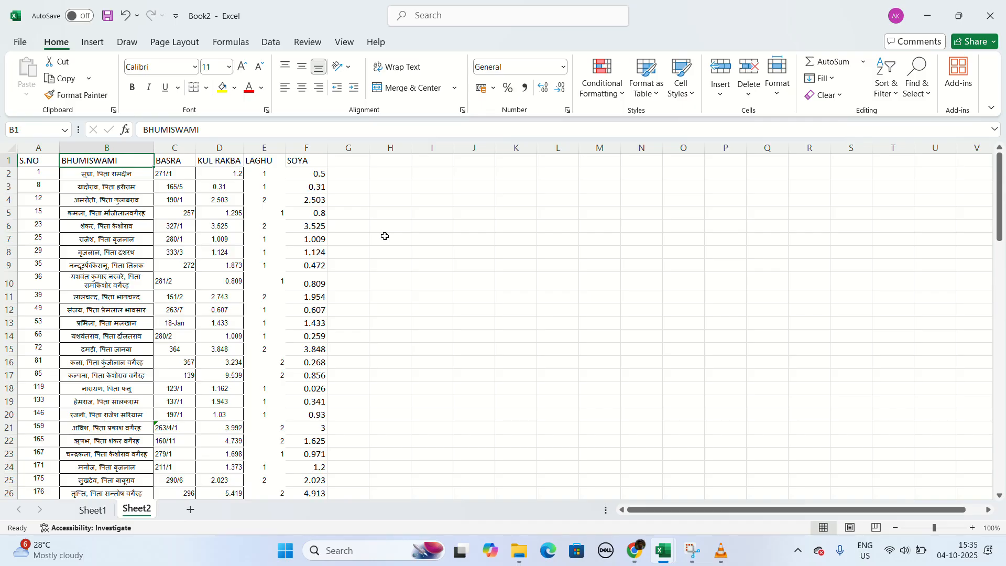
scroll(388, 235, down, 2)
scroll(387, 236, up, 2)
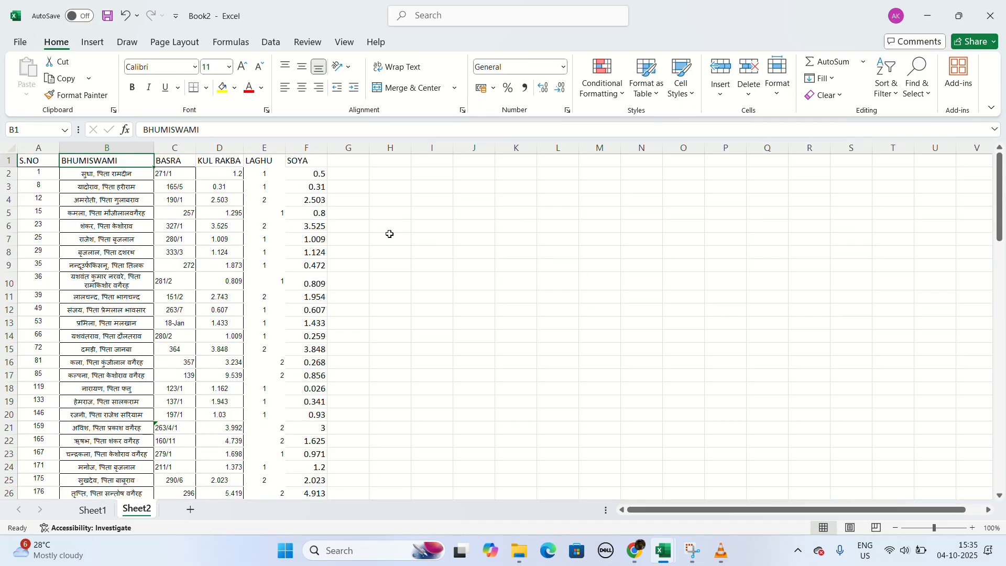
Step: Enter 25-33% in G1, fill it down column G beside the SOYA values, and clear G1
click(348, 163)
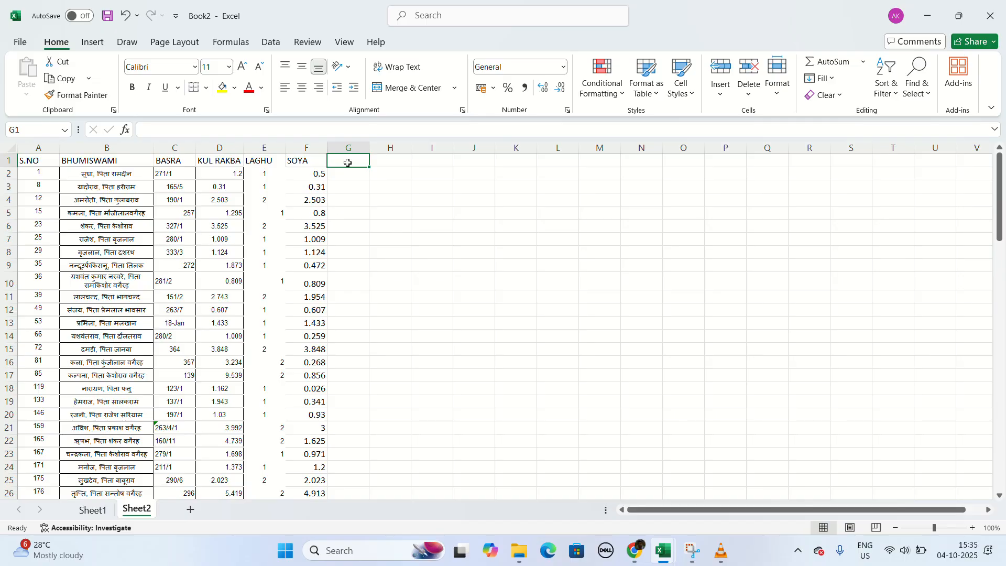
text(25)
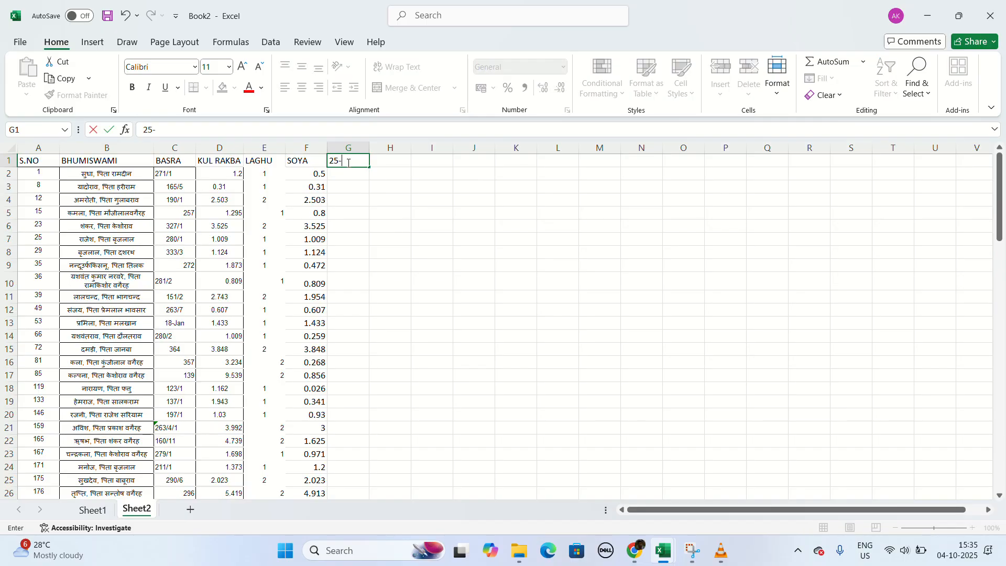
text(-335)
key(BackSpace)
text(%)
double_click(370, 168)
click(318, 302)
click(344, 215)
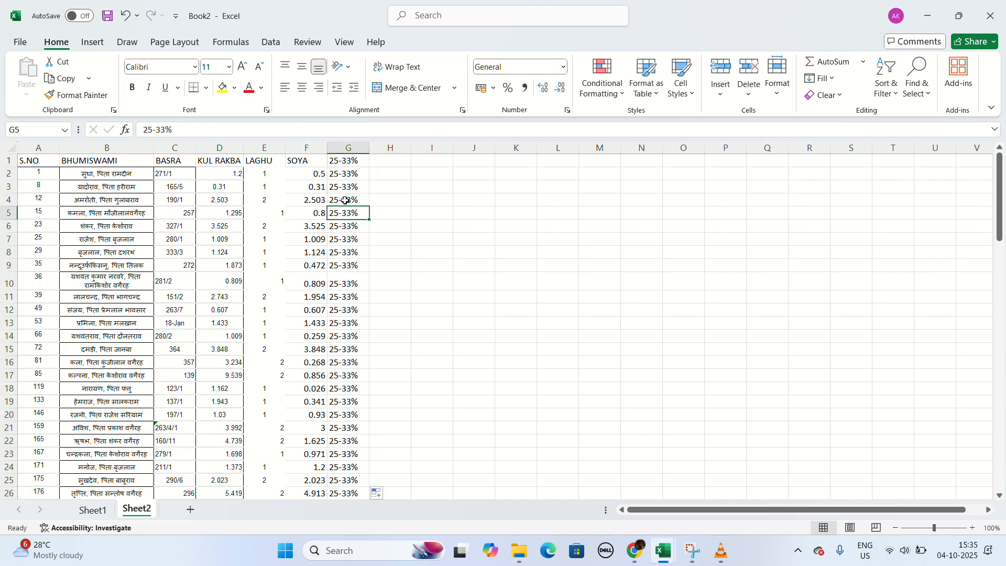
click(349, 160)
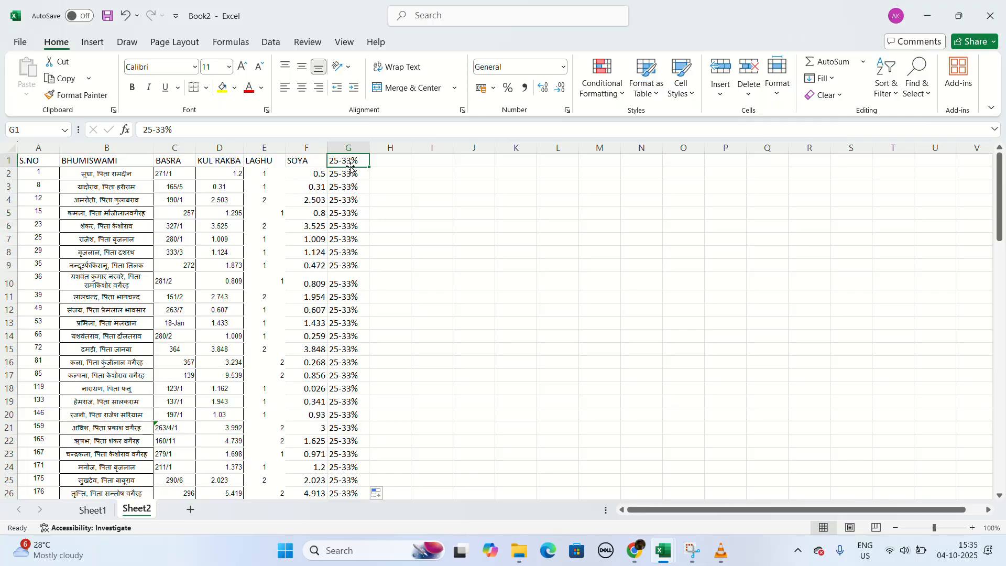
key(Delete)
Step: Enter the heading anumanit in H1 and widen column H
click(384, 164)
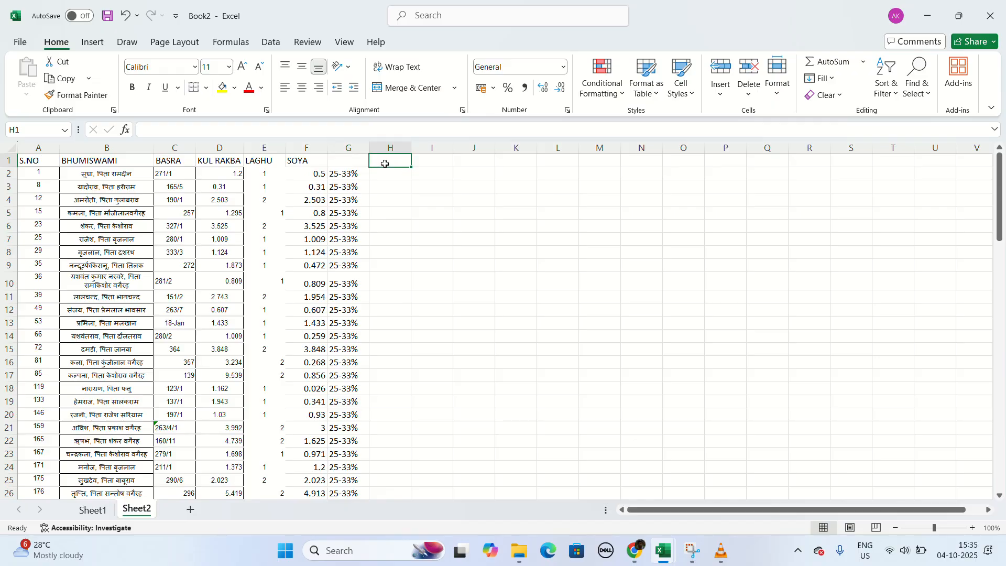
text(anumani)
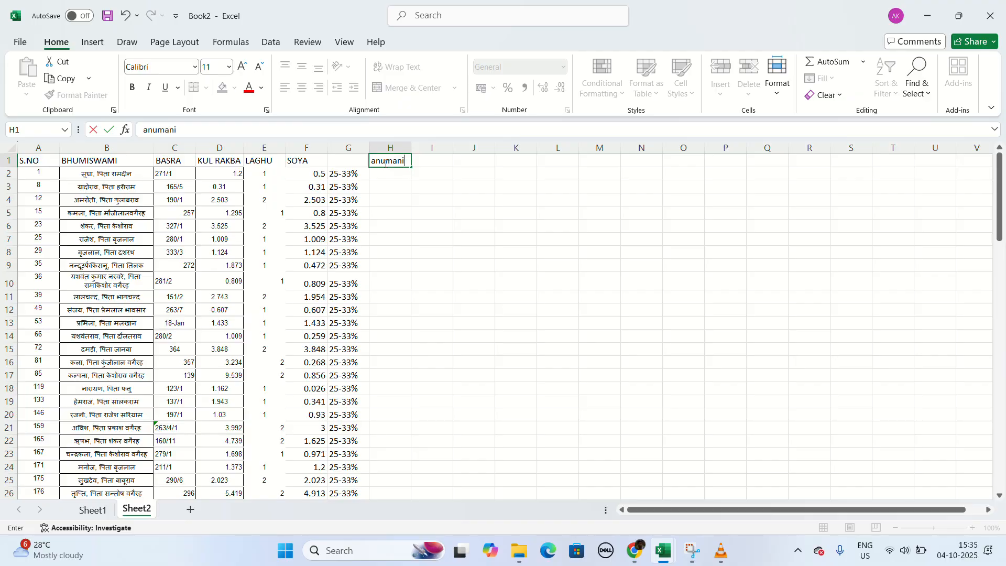
text(t)
click(385, 175)
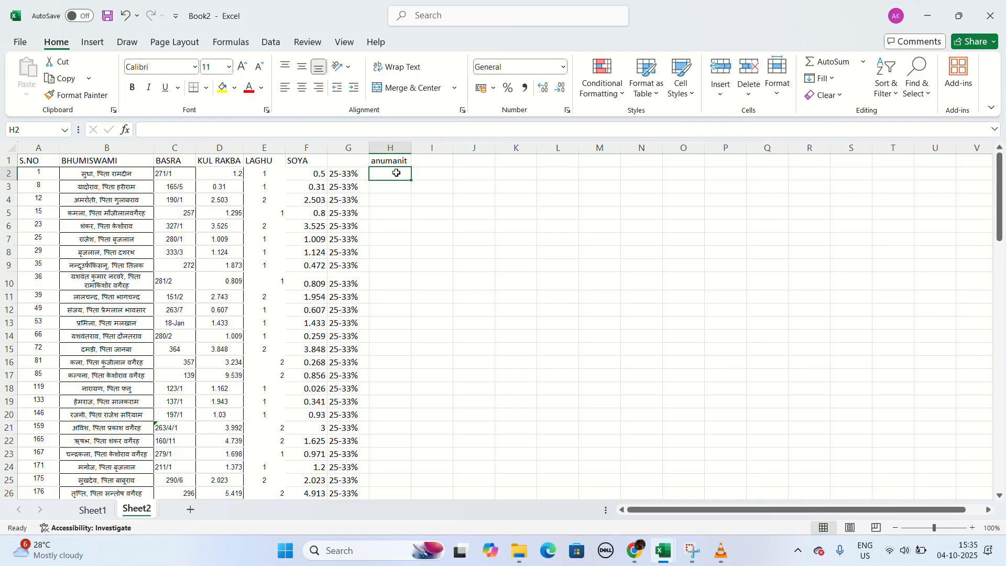
drag(414, 148, 433, 148)
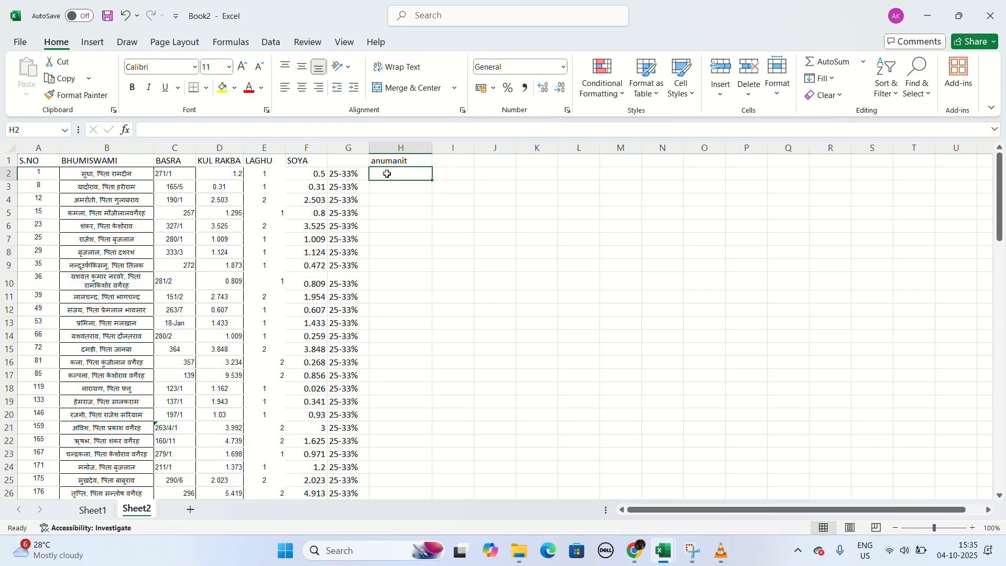
Step: Enter the formula =F2*35000 in H2 and fill it down column H for all records
double_click(387, 174)
text(=)
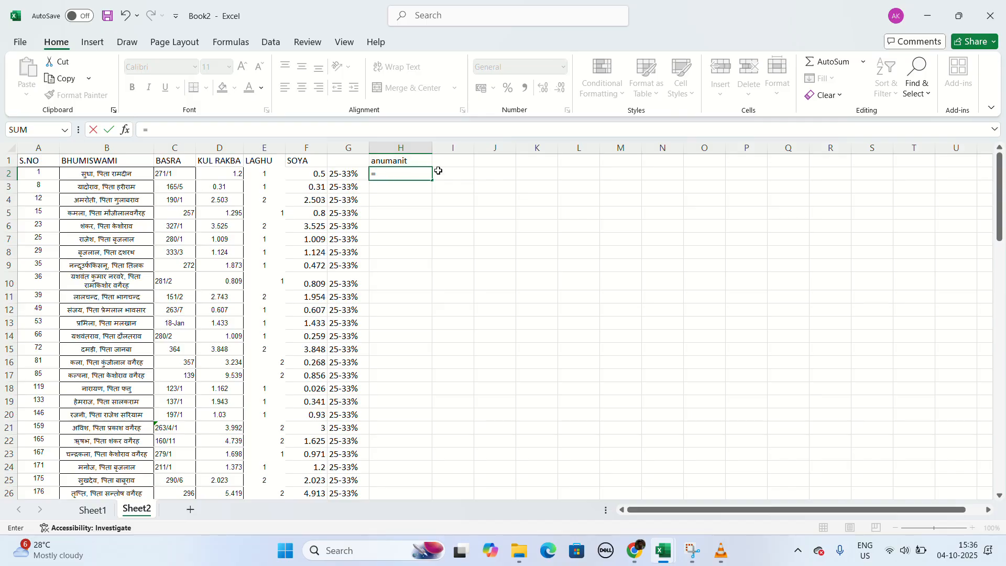
click(312, 175)
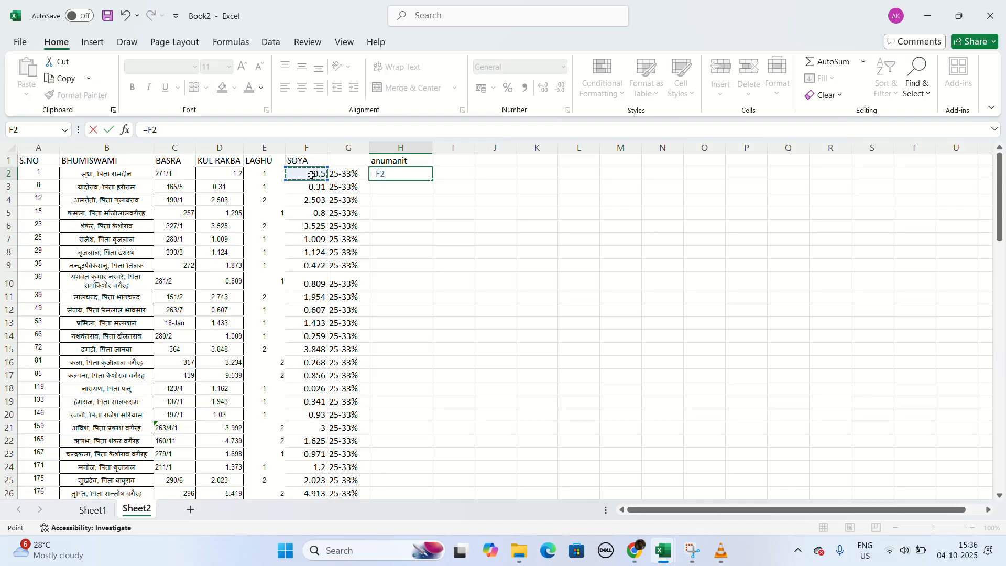
text(*35000)
key(Return)
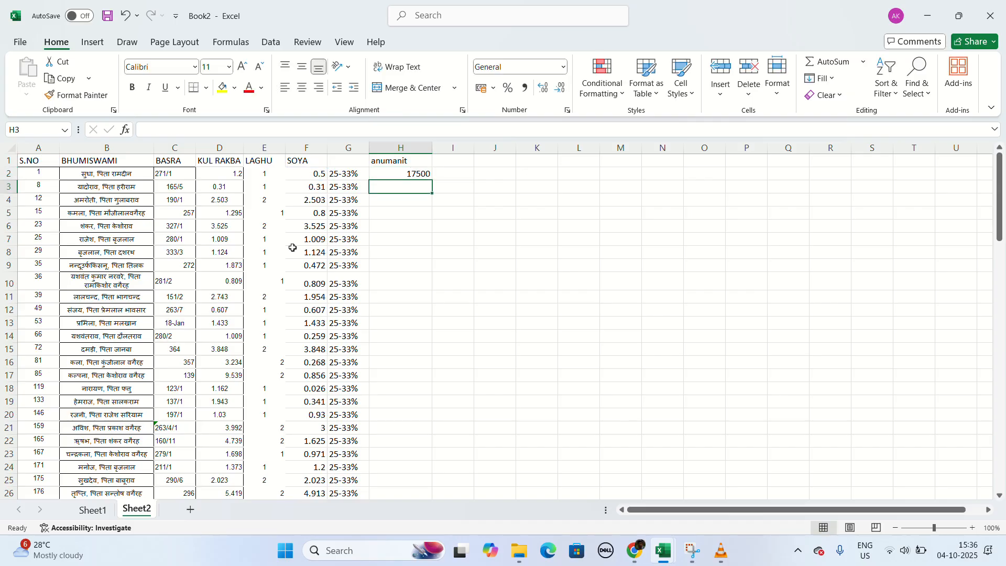
click(380, 177)
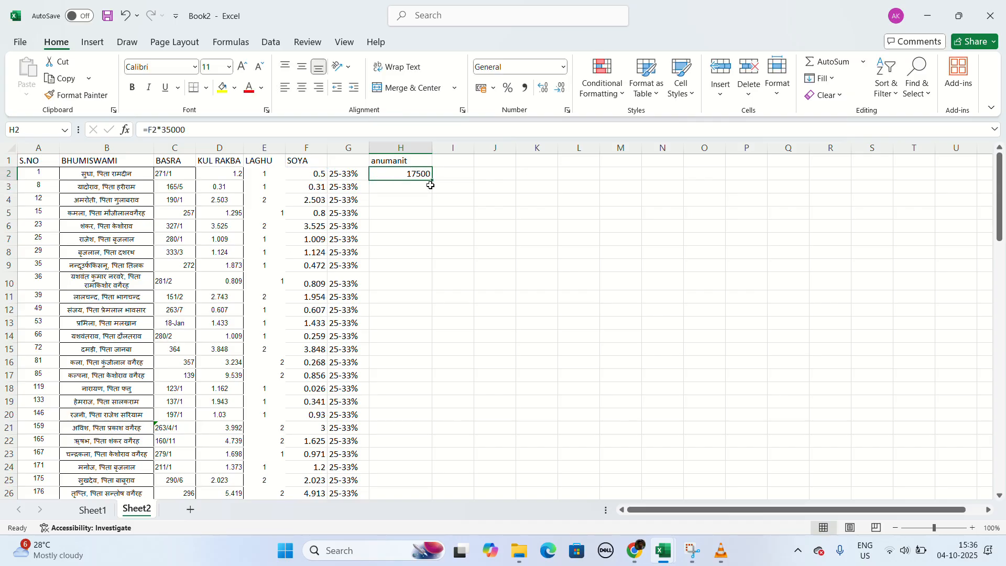
double_click(431, 181)
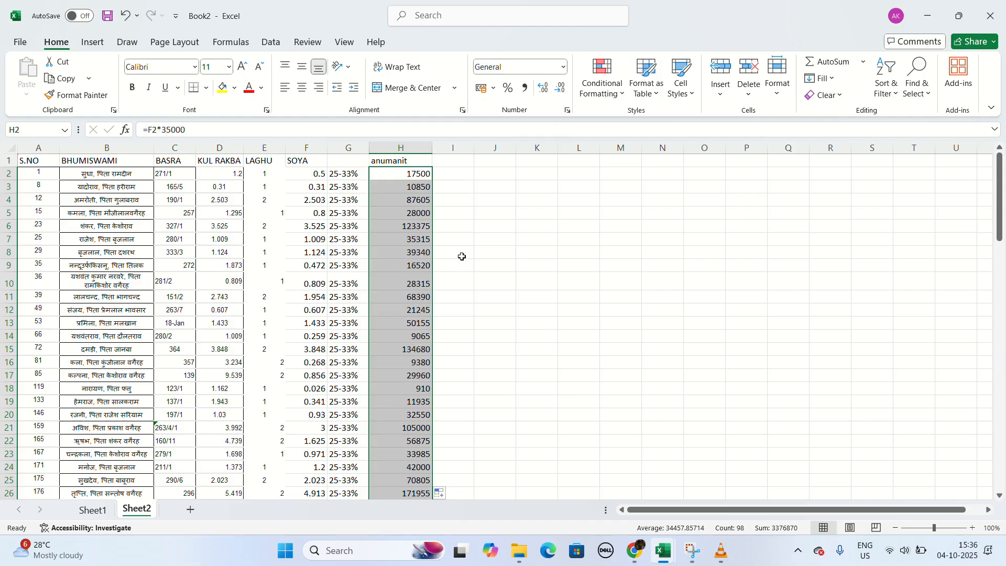
Step: Enter the heading rbc in I1 and widen column I
click(457, 168)
key(Up)
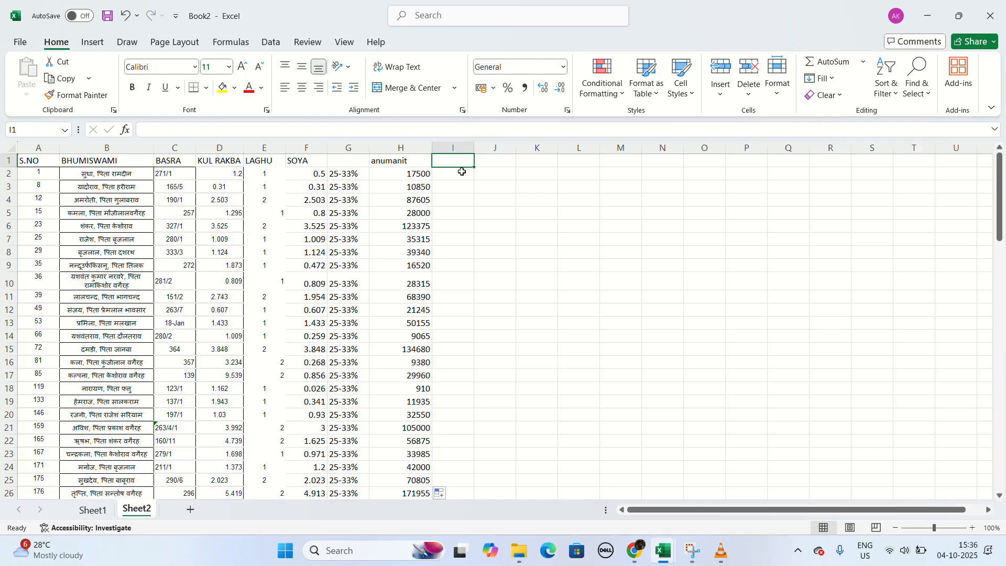
text(rbc)
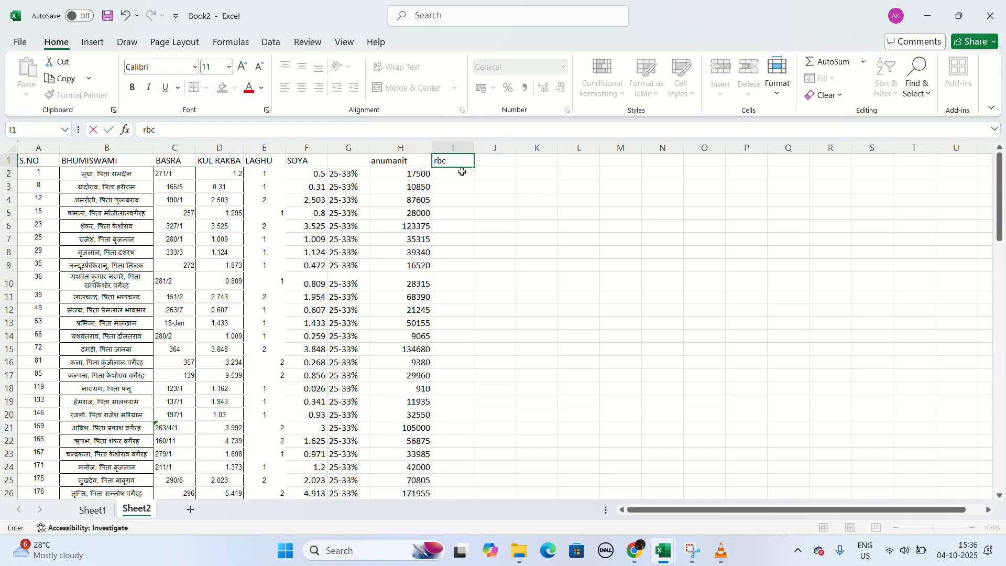
key(Return)
drag(449, 212, 450, 199)
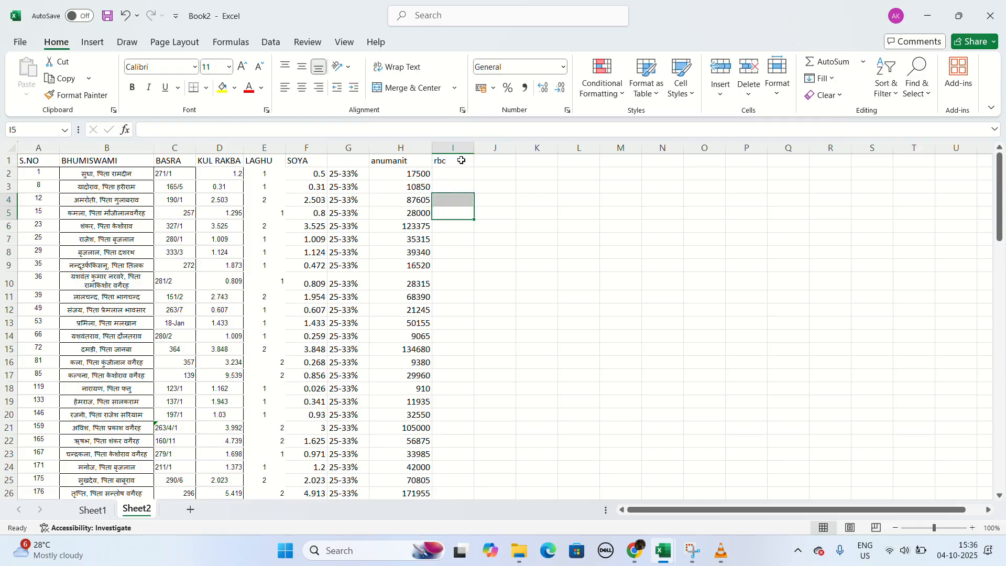
drag(473, 148, 510, 150)
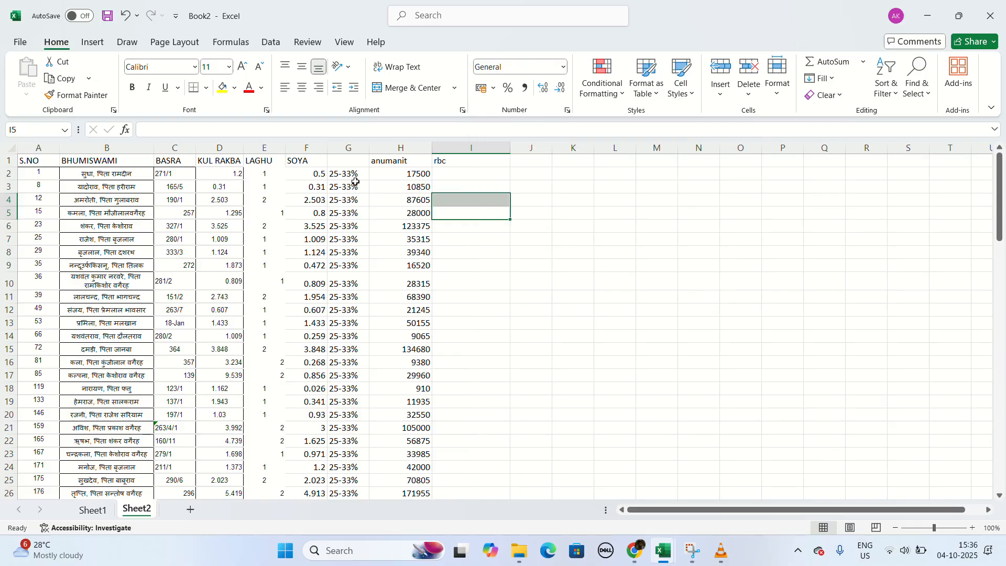
Step: Check the percentage range in G2 and the LAGHU category codes in E2 and E4
click(336, 177)
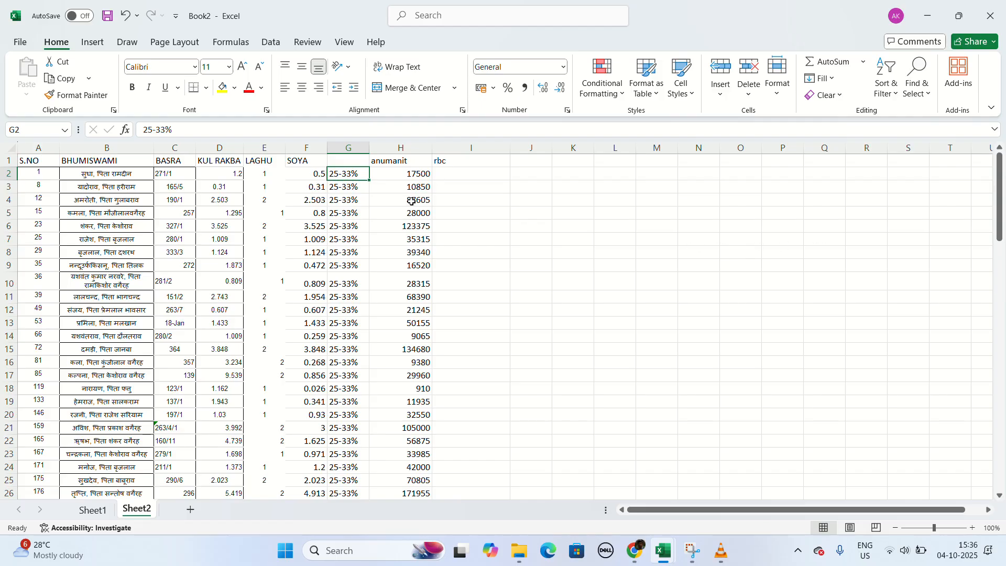
click(267, 175)
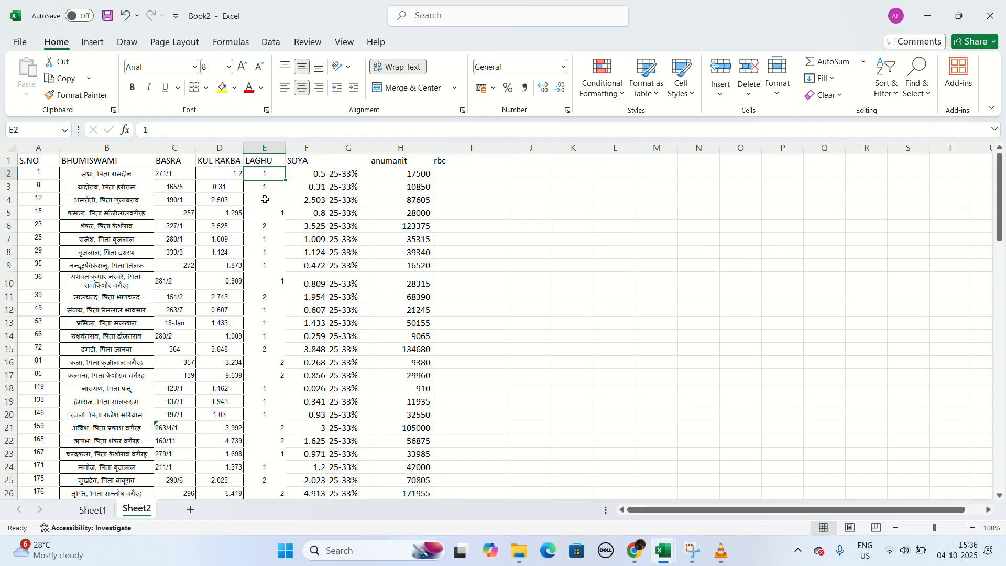
click(266, 199)
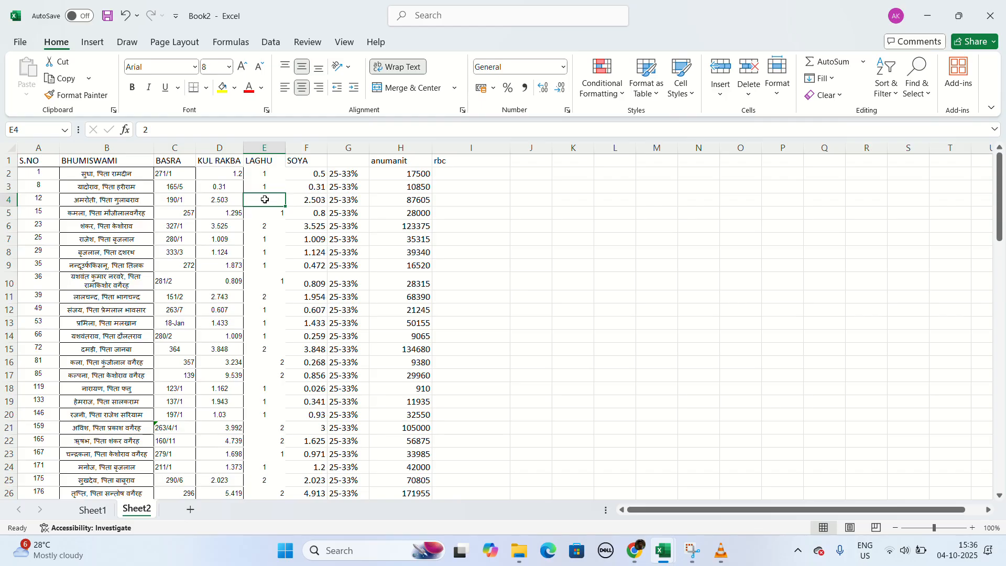
Step: Review the LAGHU category codes in E2 and E3 and re-enter 1 in E3
click(352, 173)
click(561, 190)
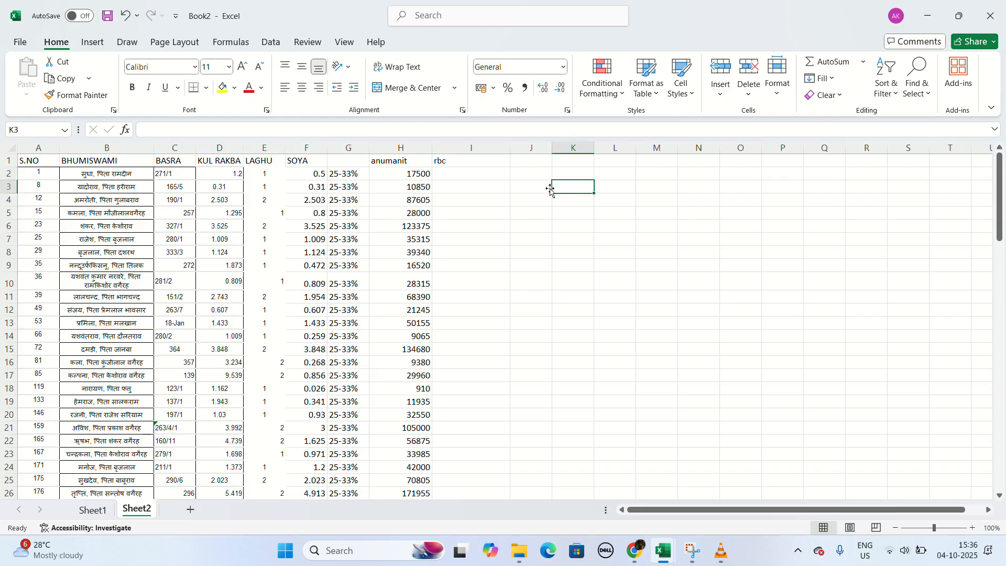
click(276, 189)
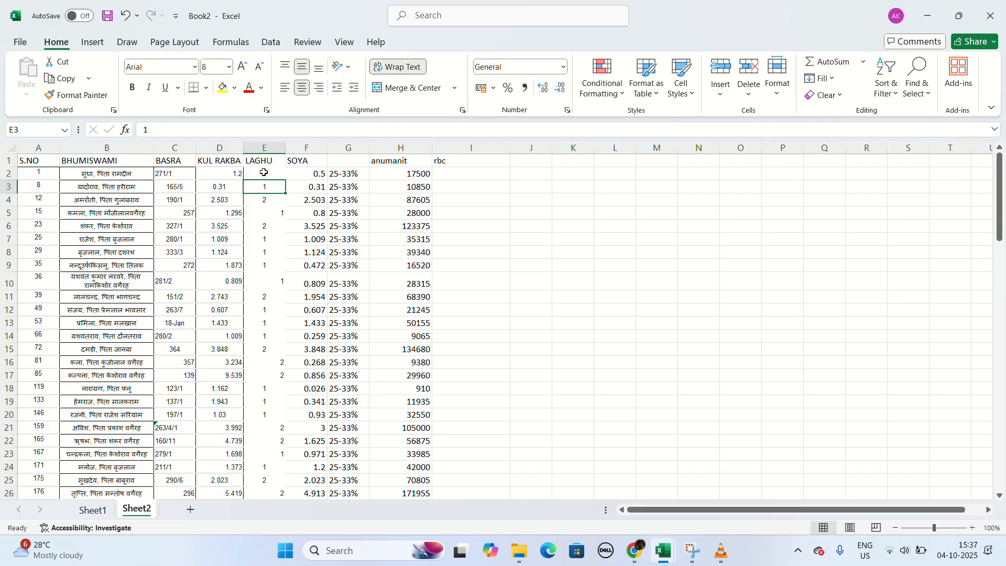
click(268, 170)
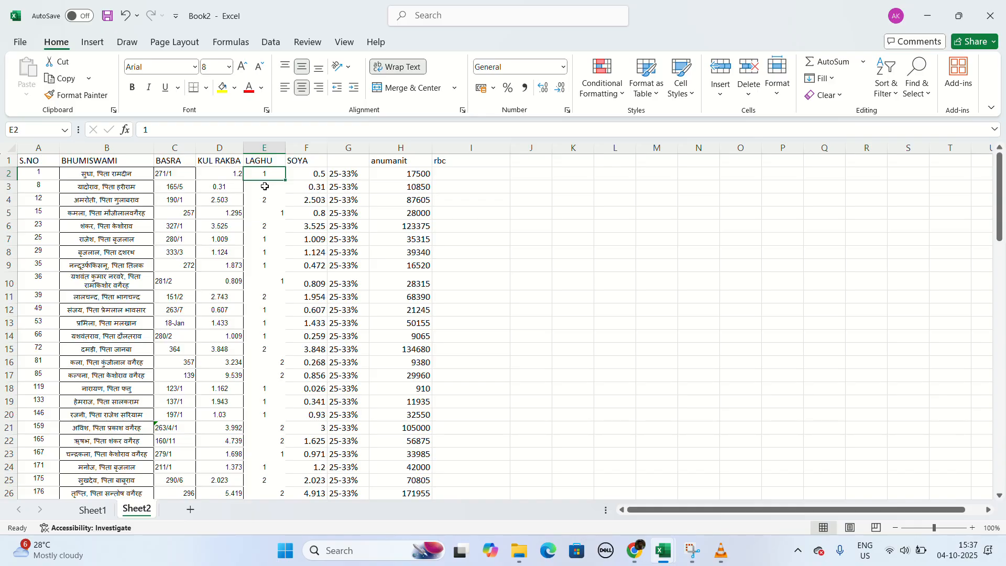
click(265, 187)
text(1)
key(Return)
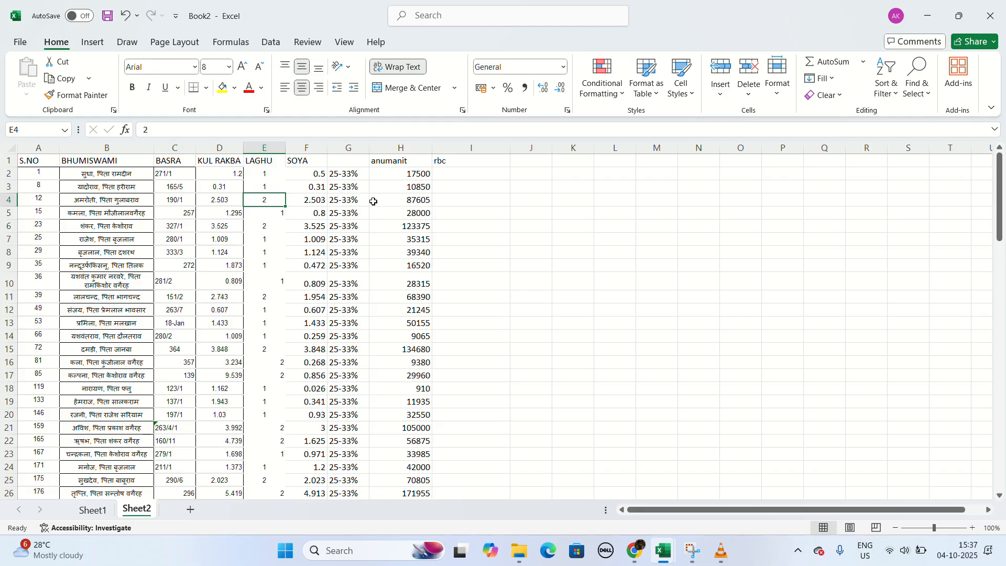
Step: Enter the formula =IF(E2>1,F2*5000,F2*5500) in I2 for the first record's rbc amount
click(449, 176)
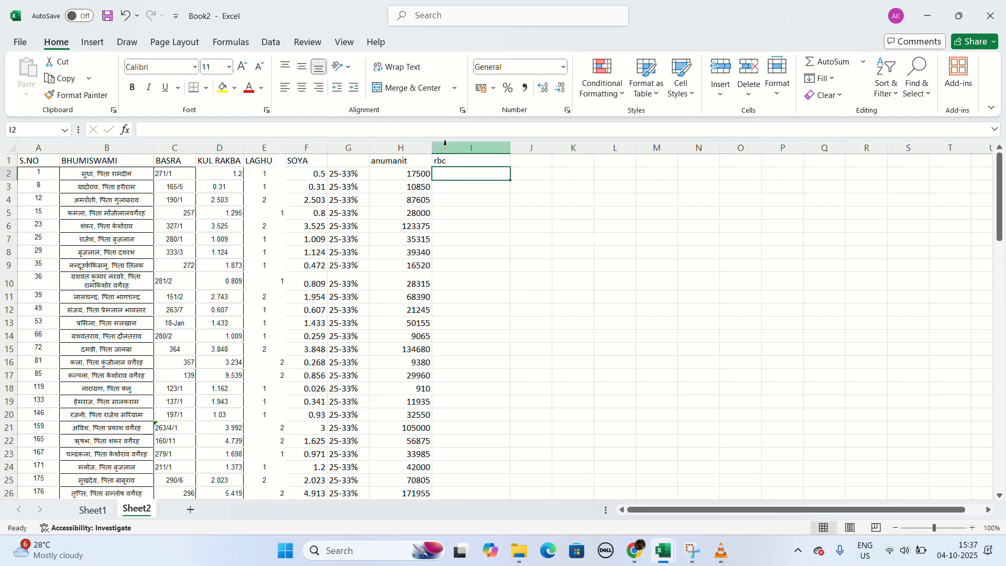
key(F2)
text(=if)
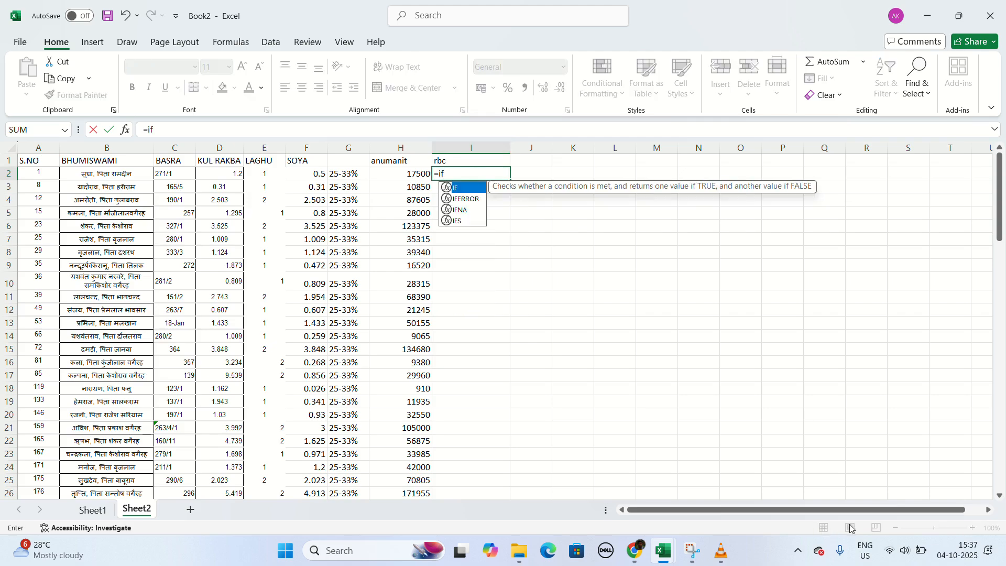
double_click(455, 190)
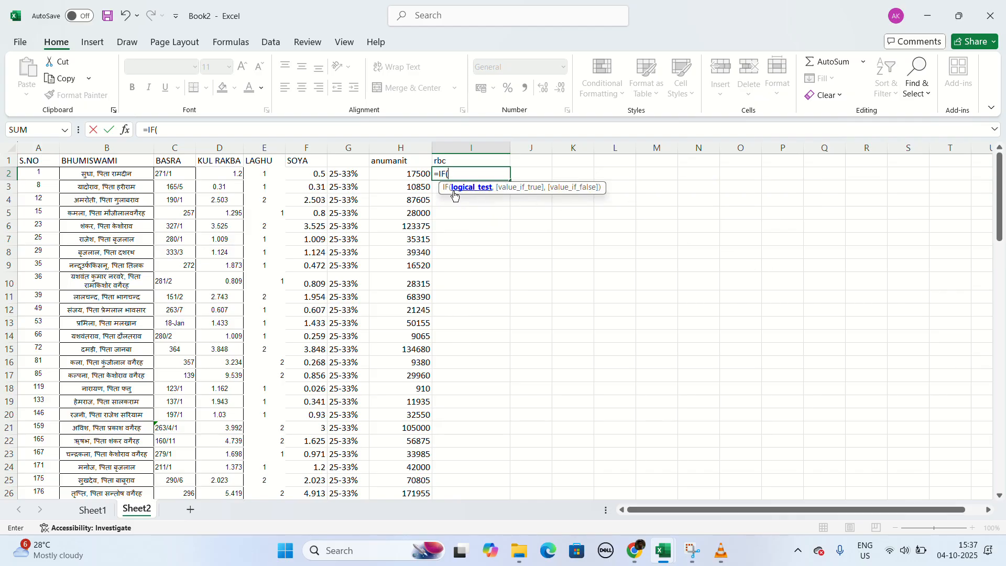
click(268, 173)
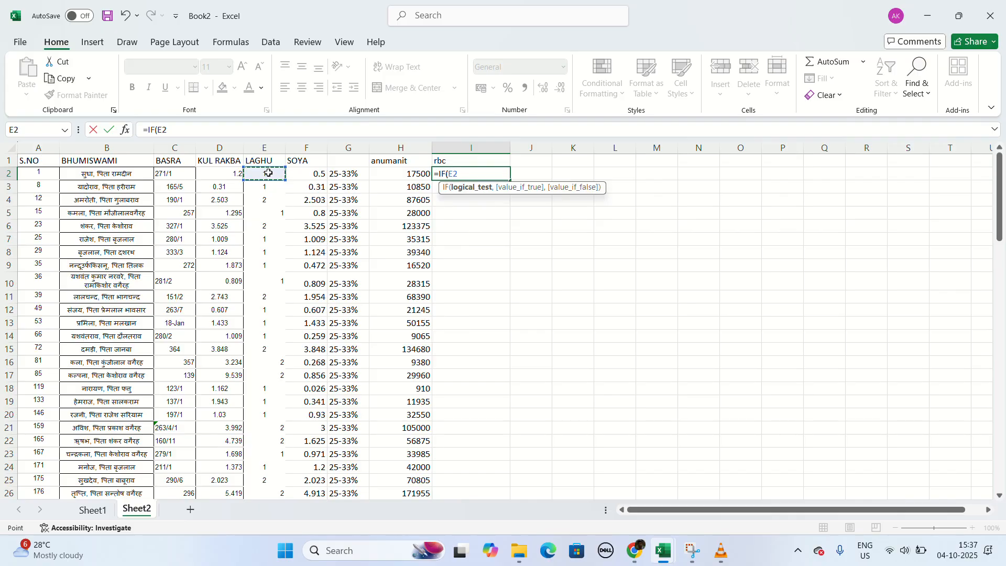
text(>1,)
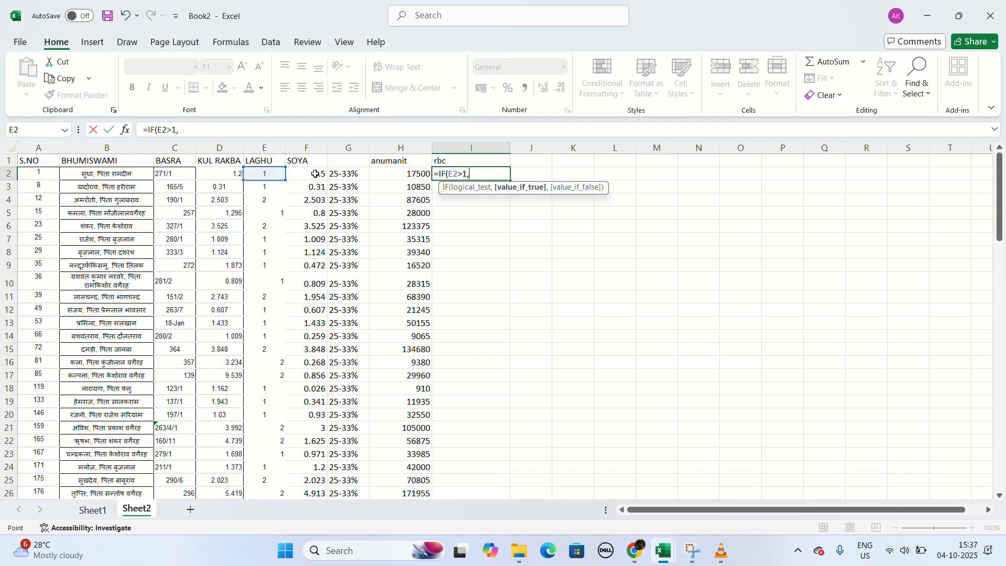
click(315, 174)
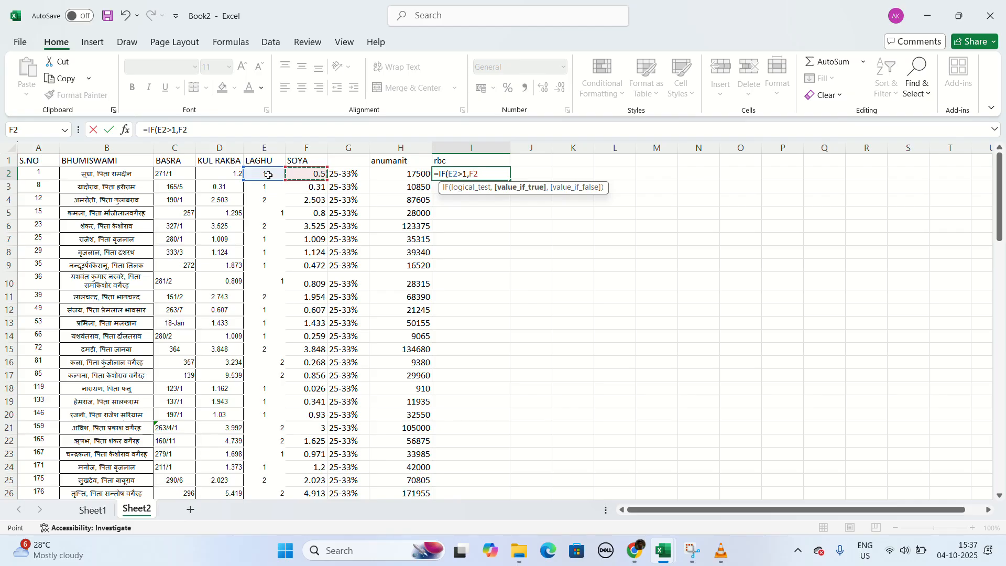
text(*5000,)
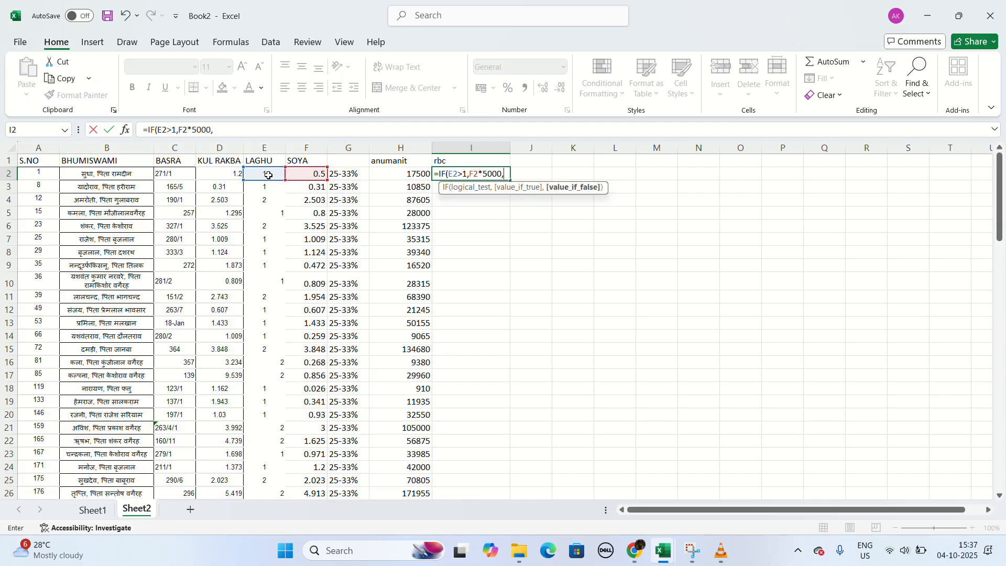
click(300, 176)
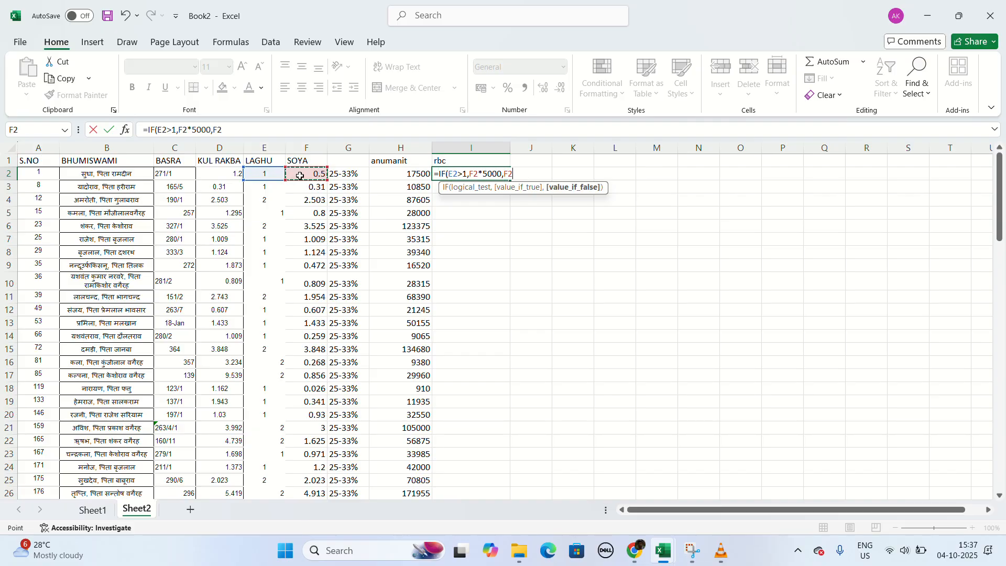
text(*5000)
key(BackSpace)
key(BackSpace)
key(BackSpace)
text(500)
key(Return)
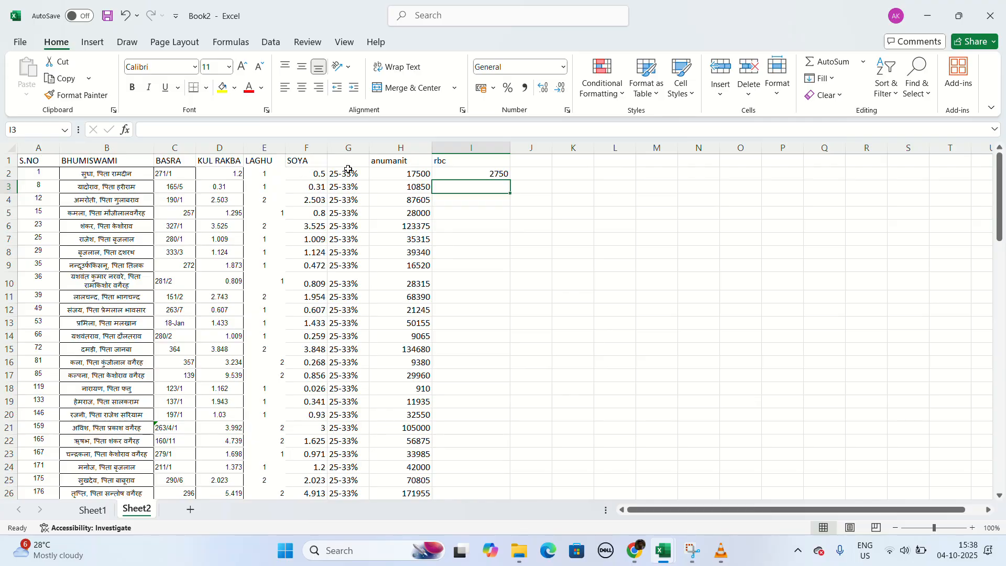
Step: Fill the rbc formula from I2 down column I for all records
click(453, 178)
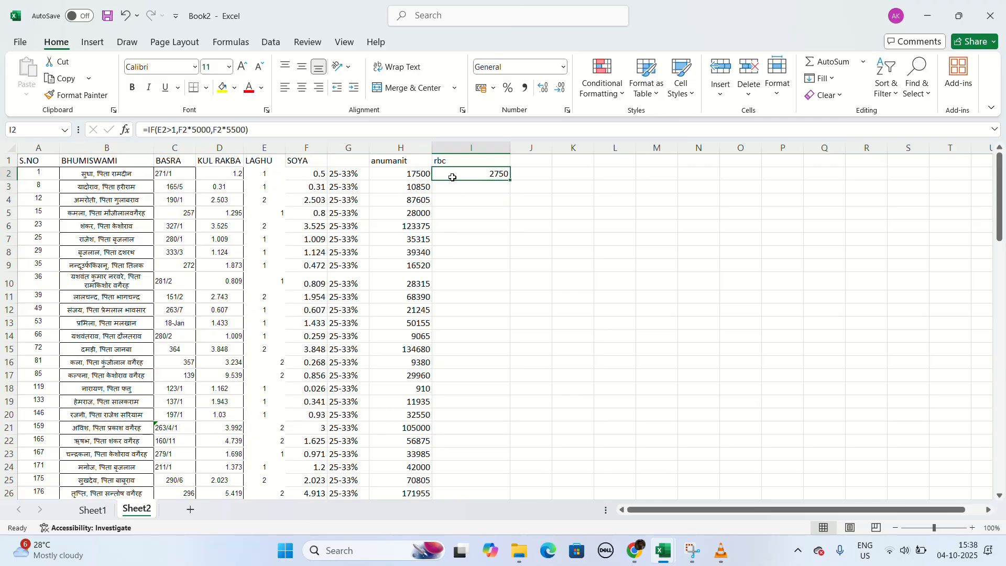
drag(510, 180, 510, 180)
double_click(510, 180)
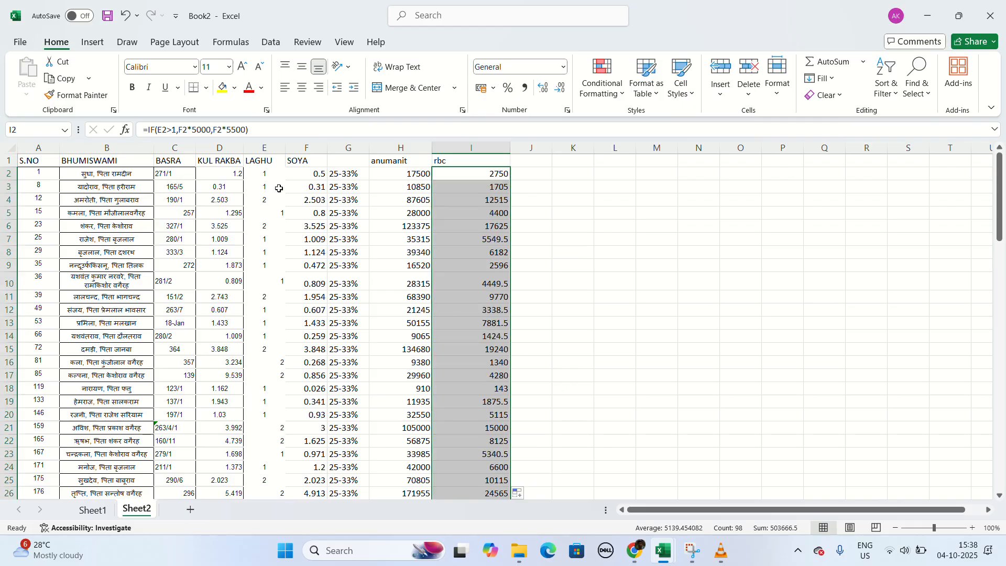
Step: Check the rbc formula in I2 against the LAGHU codes and SOYA values in rows 2 and 6
click(269, 175)
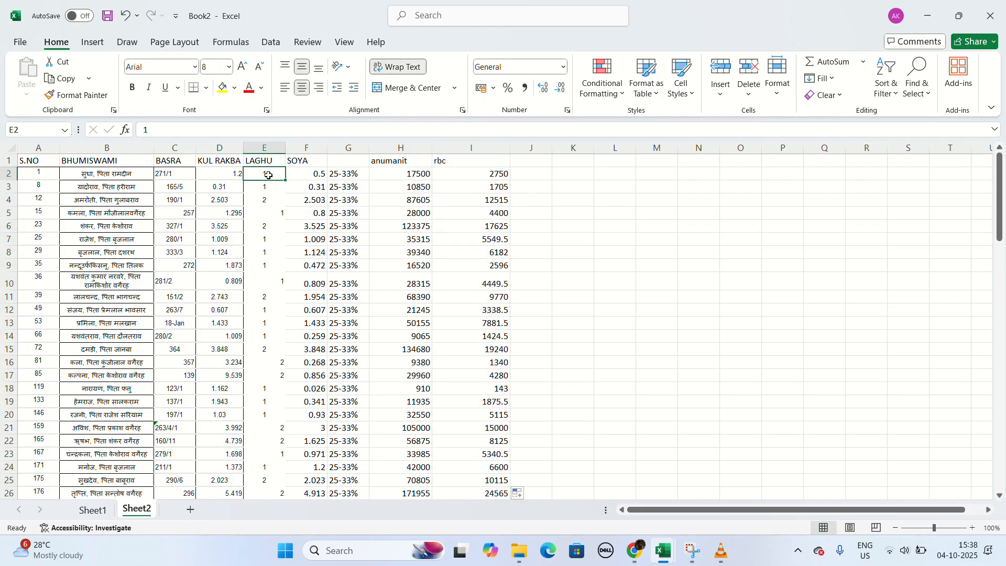
click(307, 175)
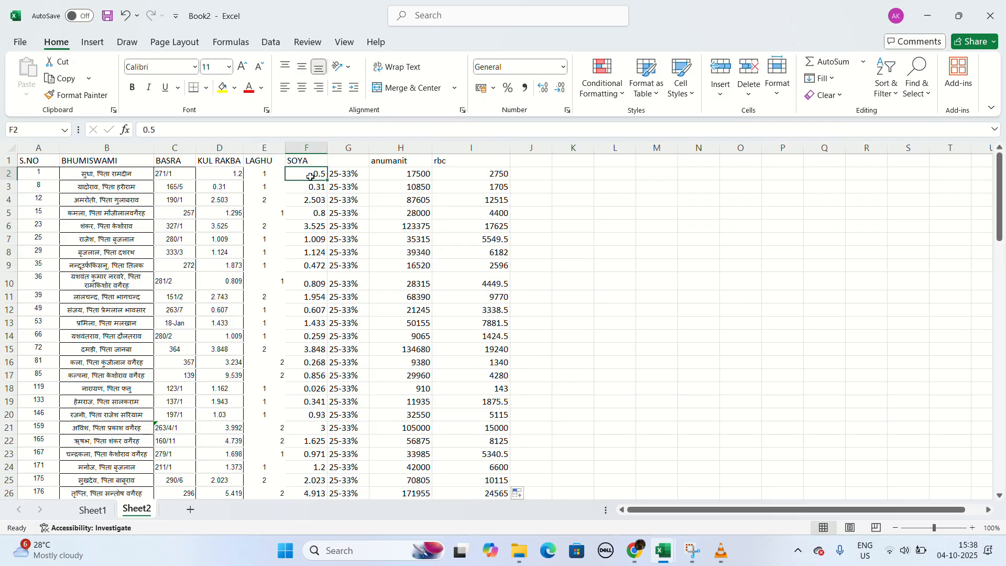
click(500, 173)
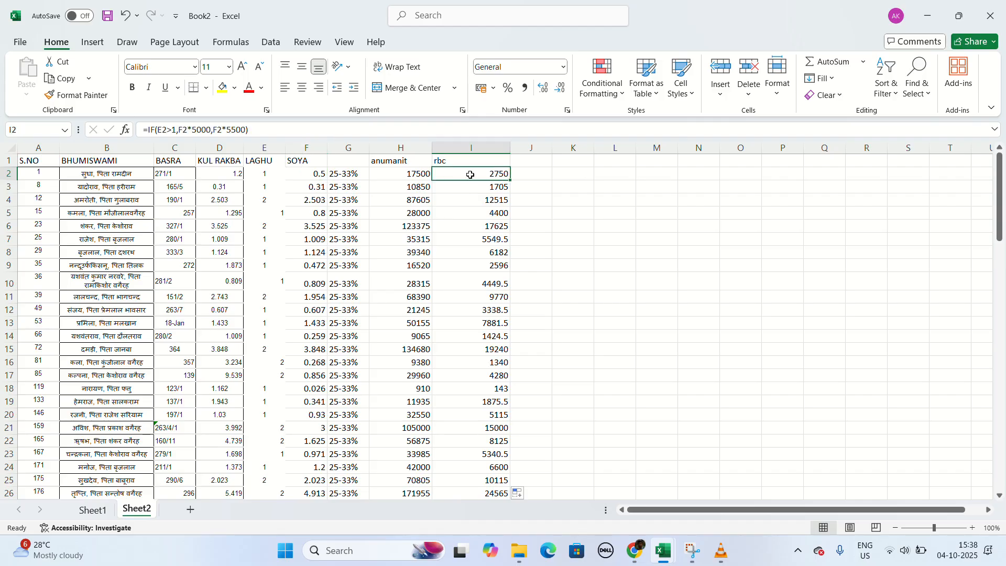
click(433, 24)
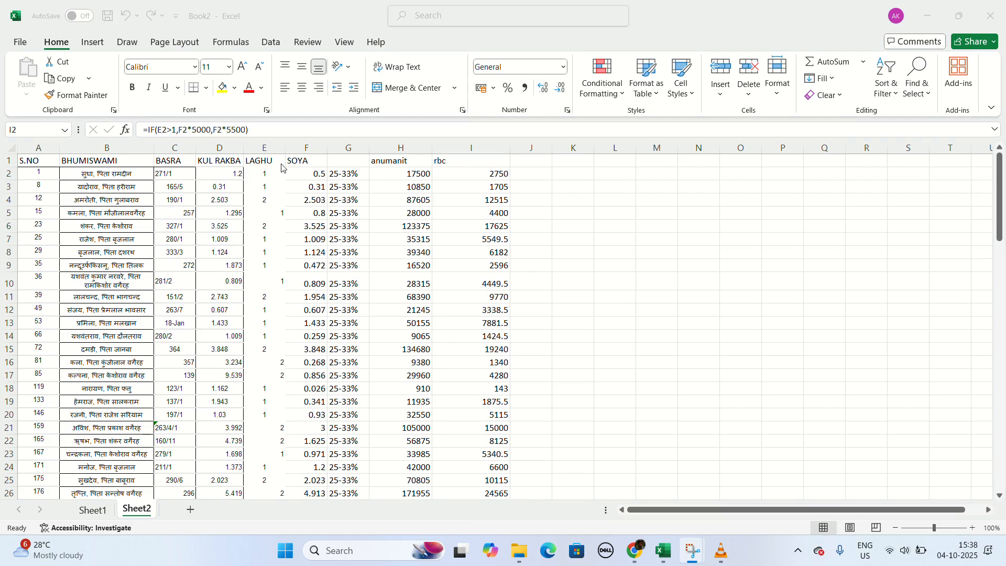
click(324, 179)
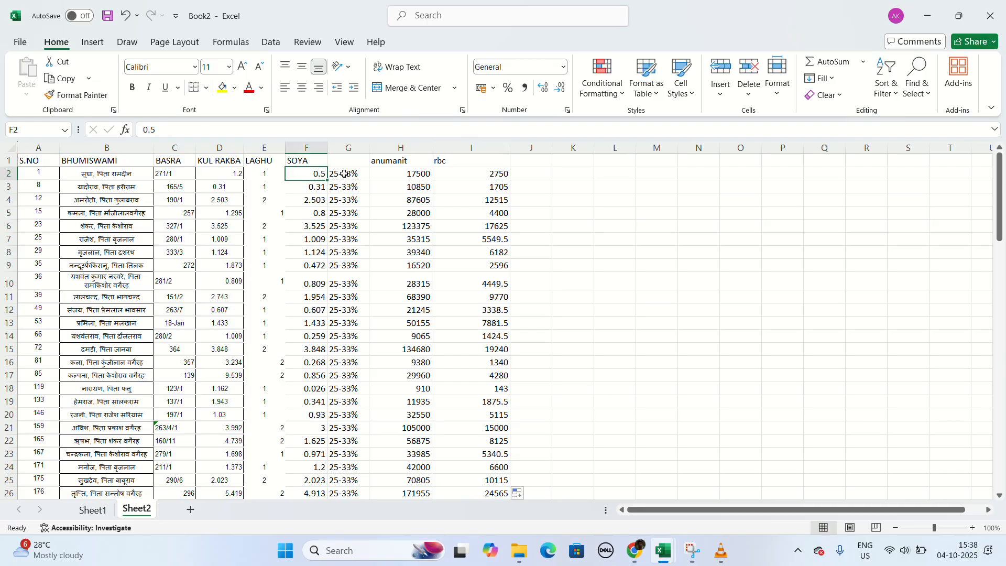
click(464, 179)
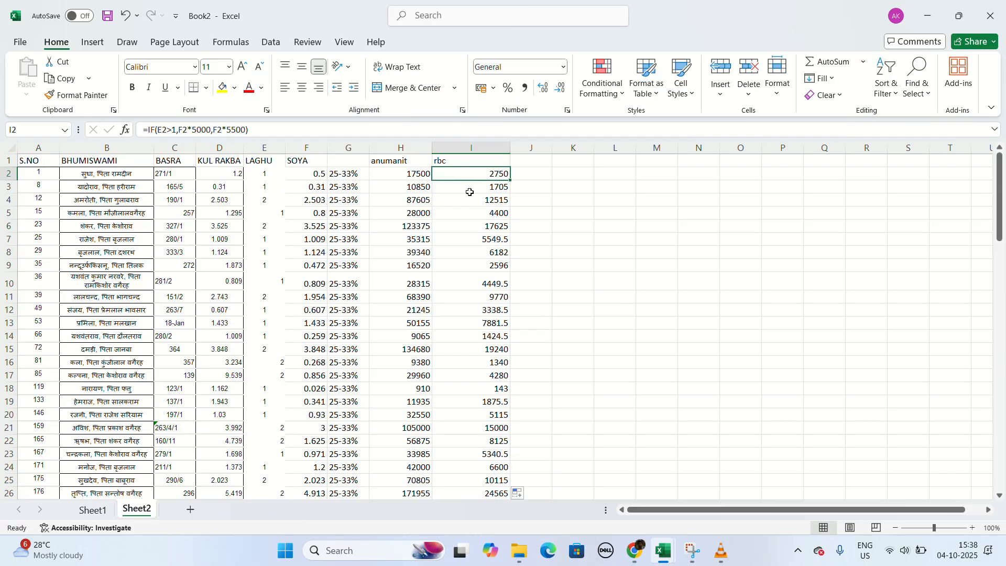
click(268, 228)
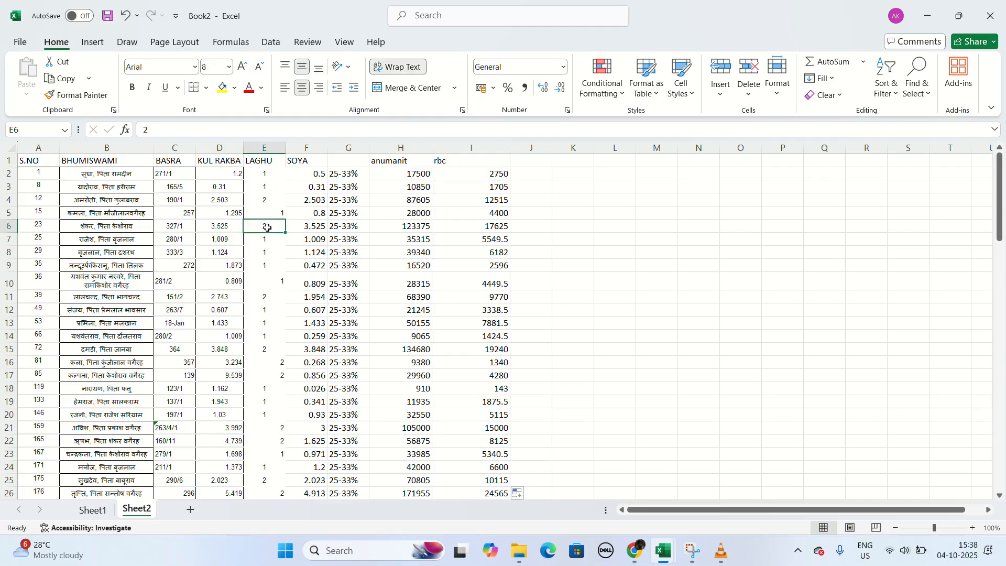
click(302, 231)
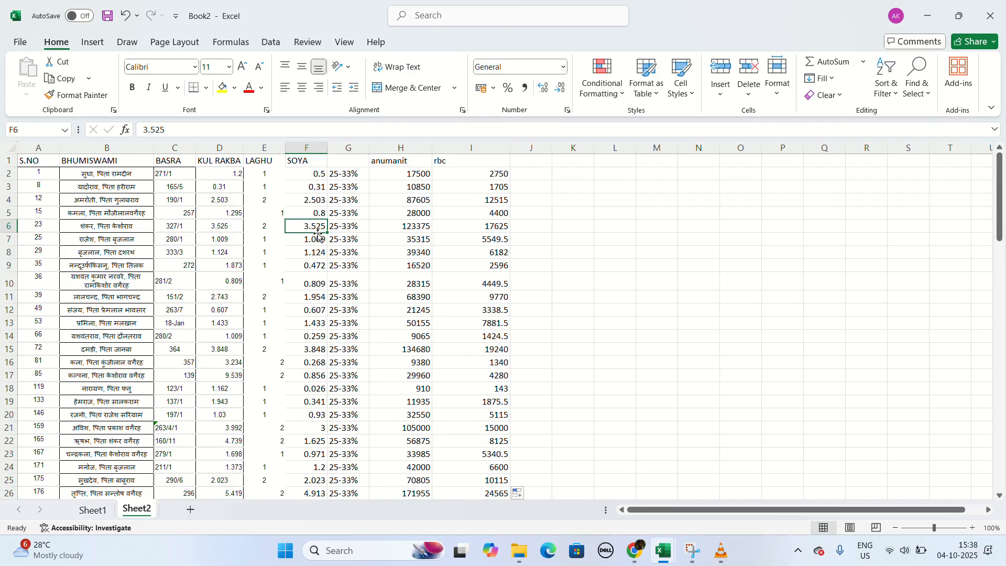
Step: Calculate =3.525*5000 in K6 to verify row 6's rbc amount, and clear the test cell
click(586, 229)
text(=)
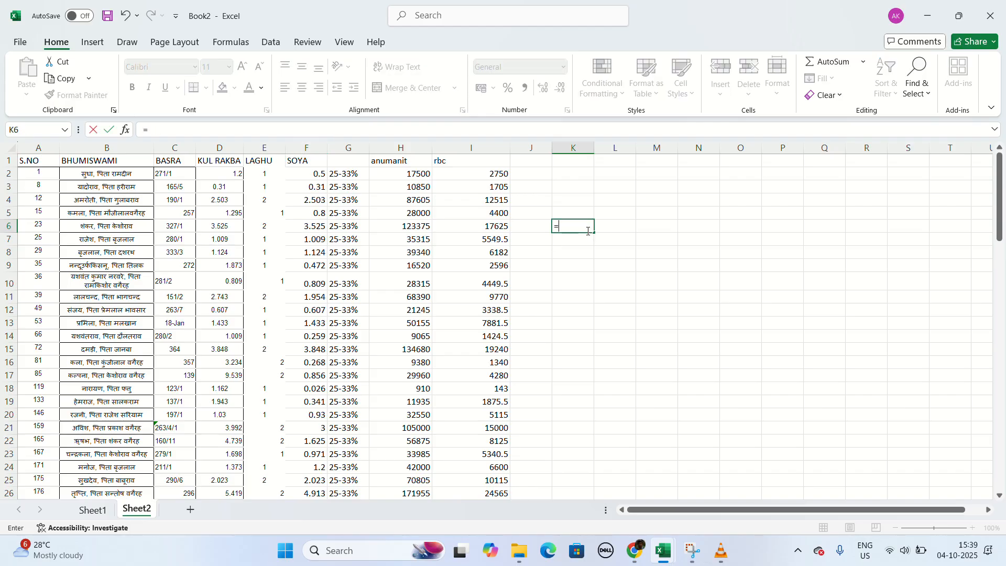
text(3.525*500)
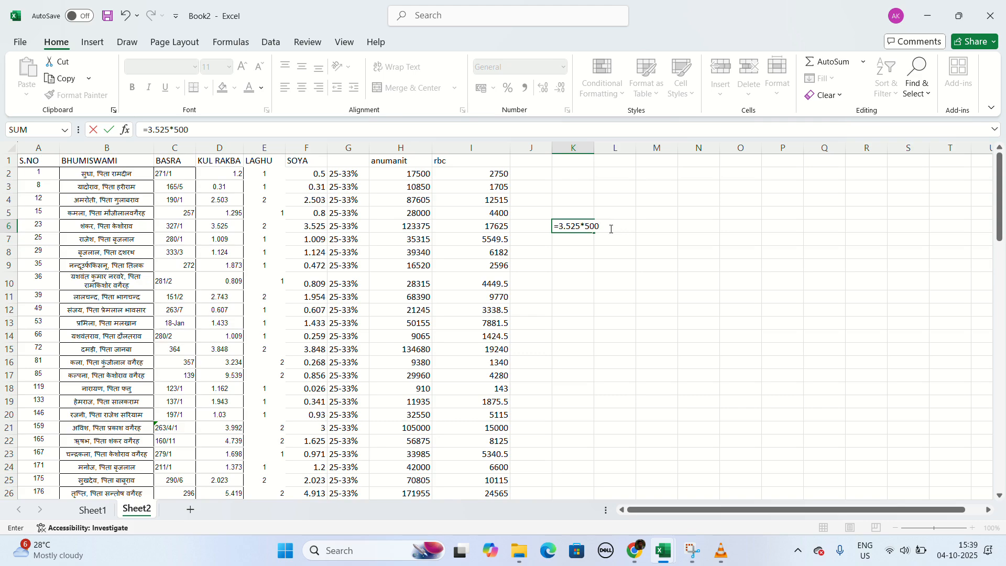
text(0)
key(Return)
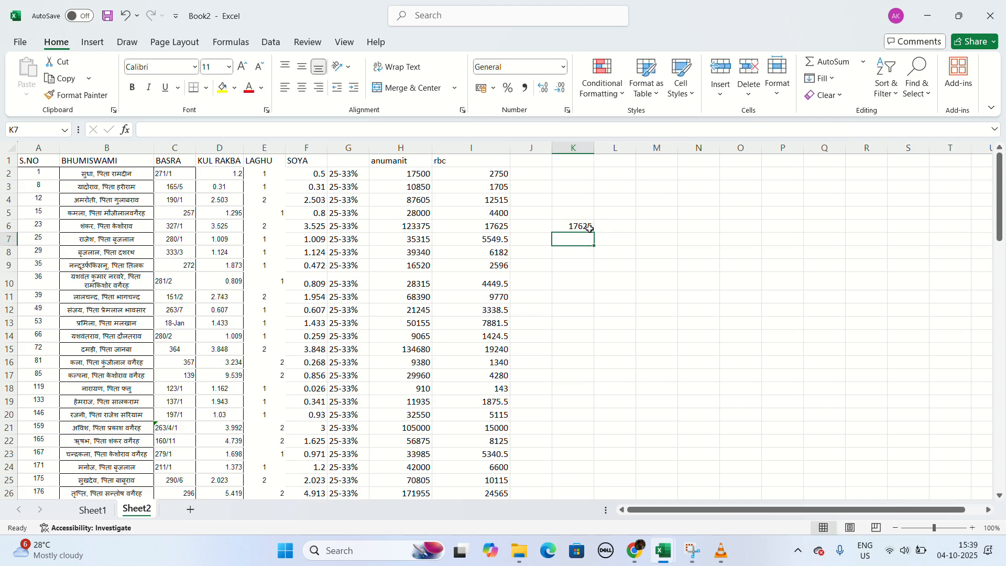
click(590, 228)
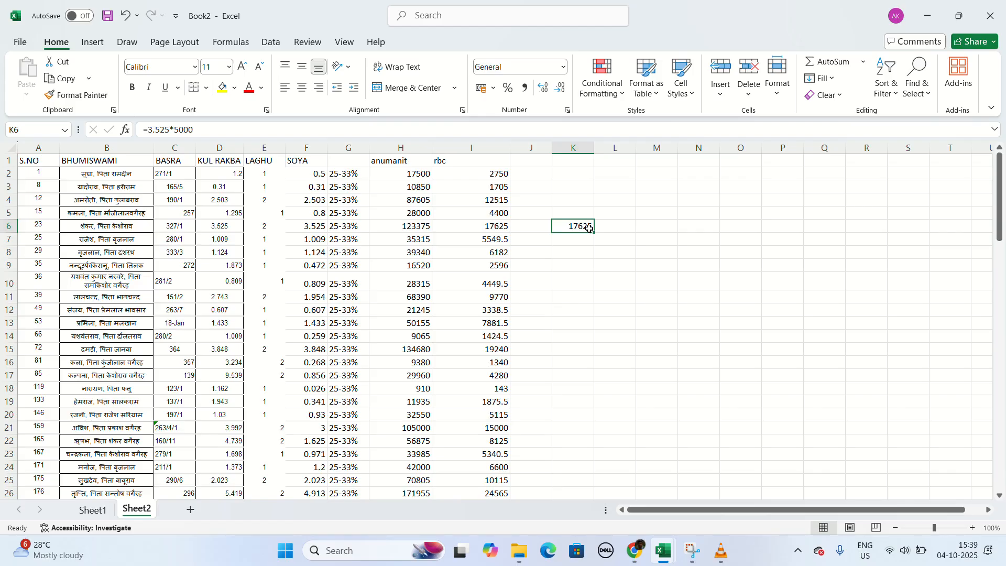
key(Delete)
click(484, 254)
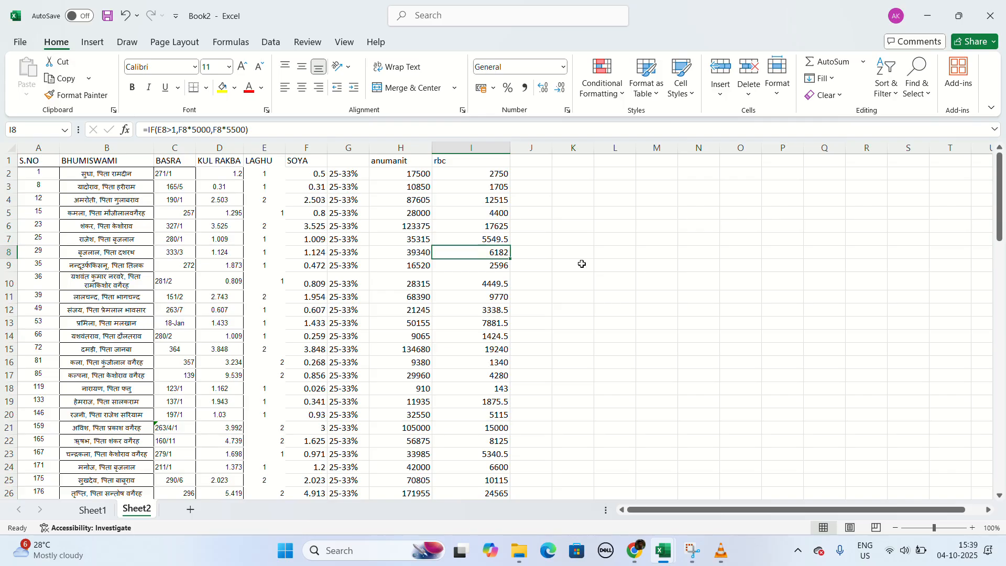
Step: Widen column J next to the rbc column slightly
click(542, 164)
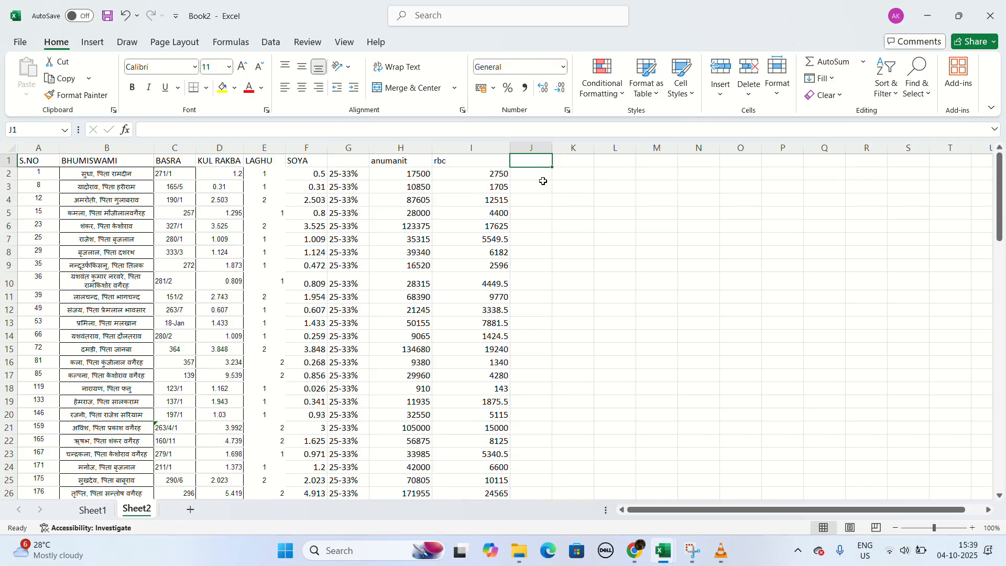
click(494, 189)
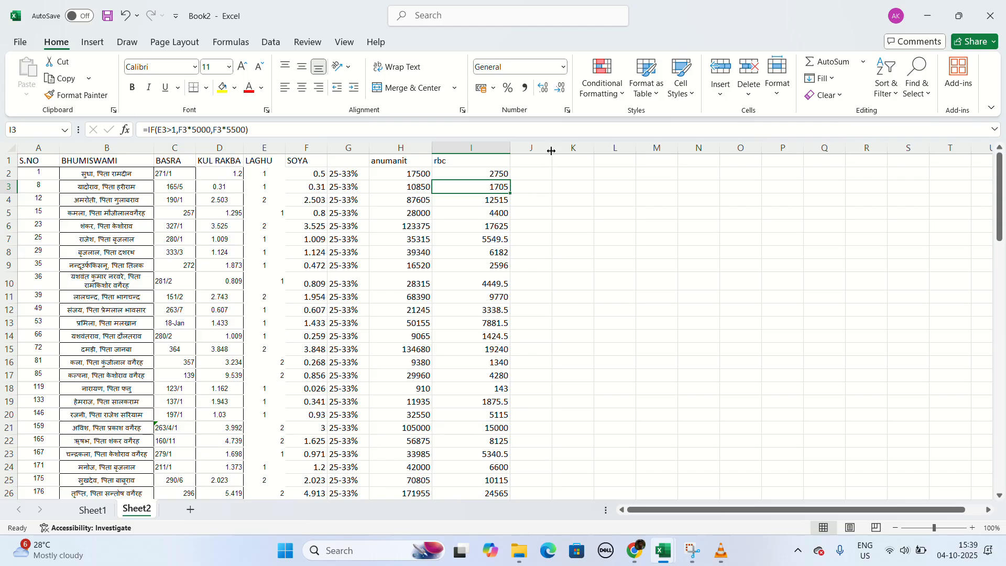
drag(552, 151, 567, 152)
click(538, 162)
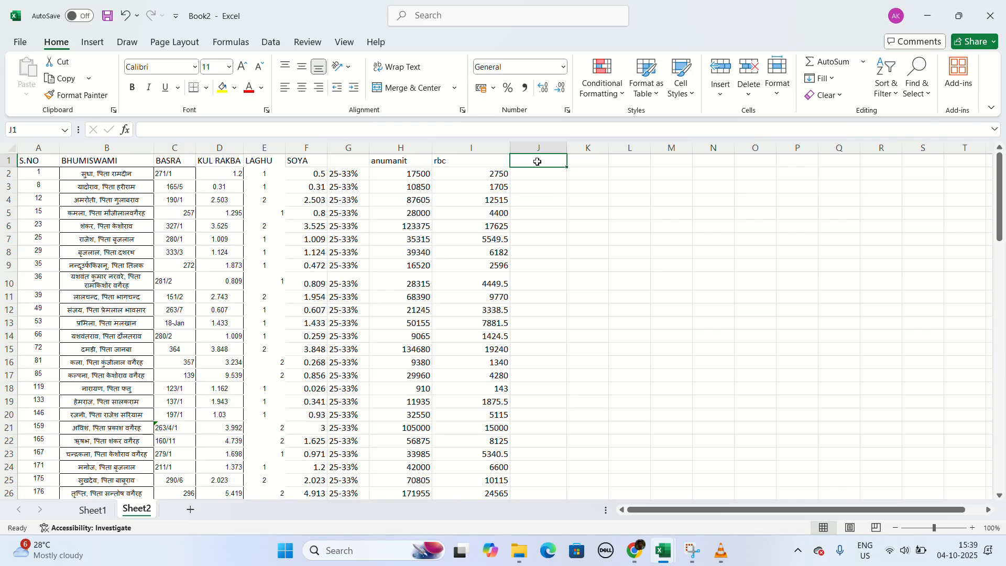
Step: Enter the formula =IF(I2>5000,I2,5000) in J2 to apply a 5000 minimum to the rbc amount
click(539, 173)
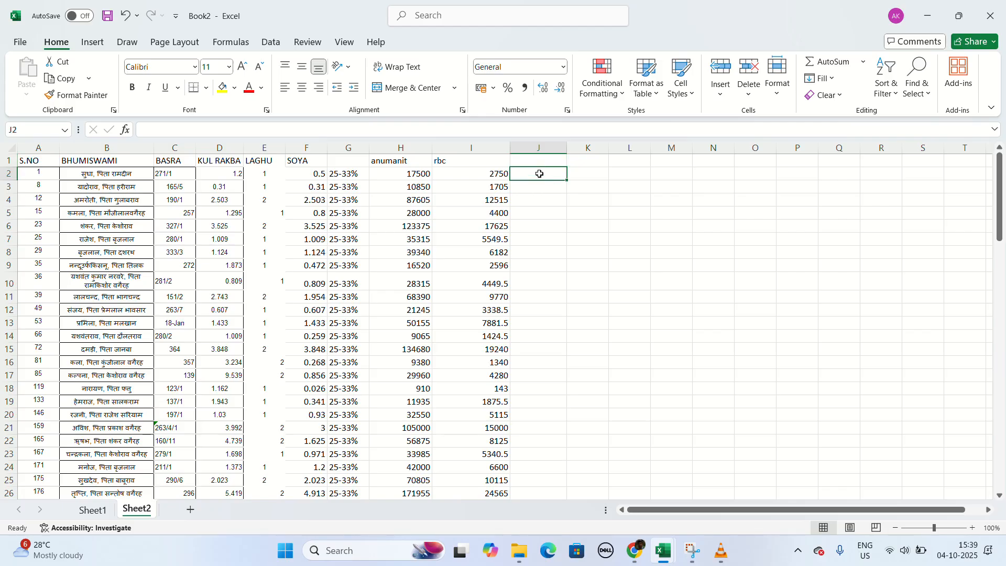
text(=)
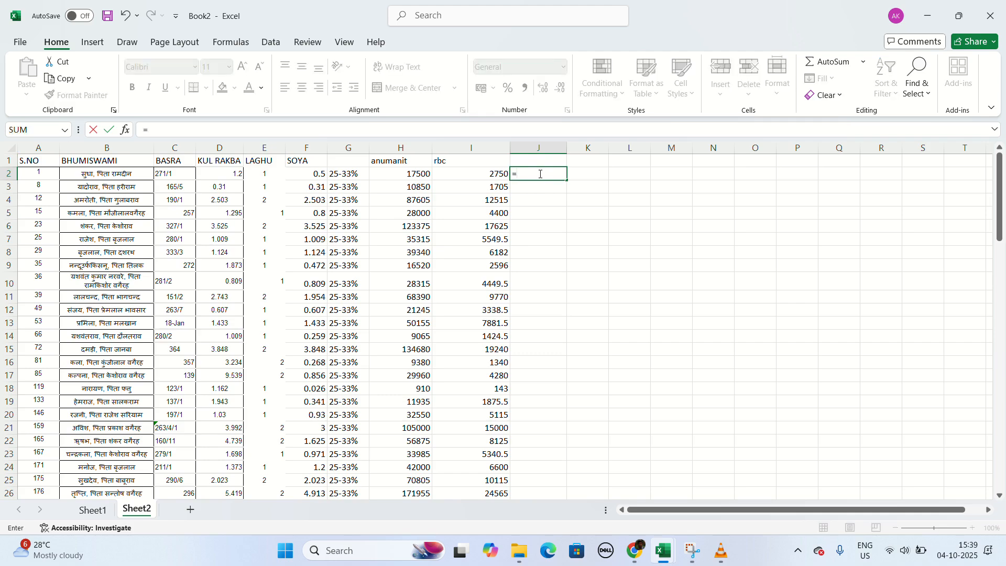
text(if)
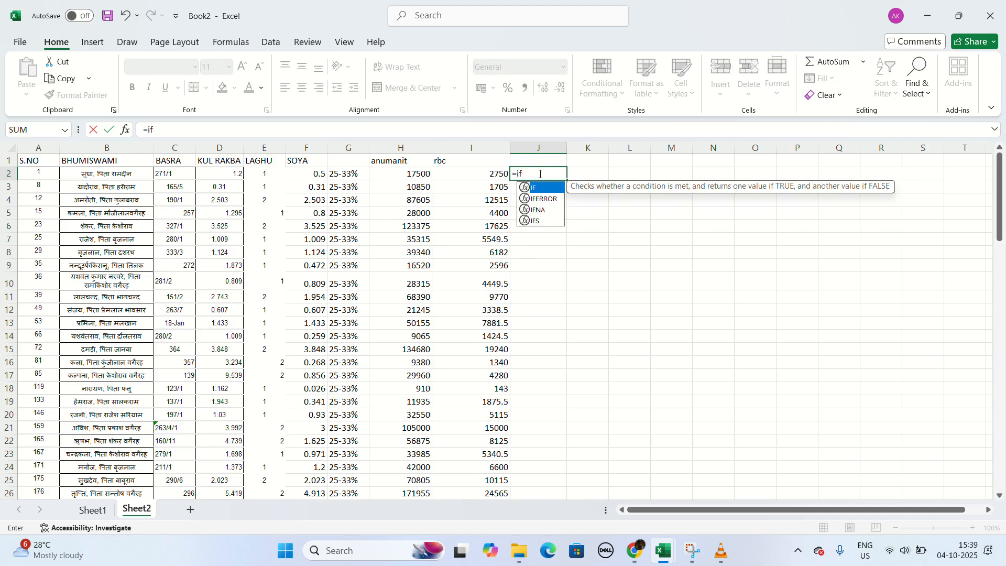
key(Tab)
click(493, 174)
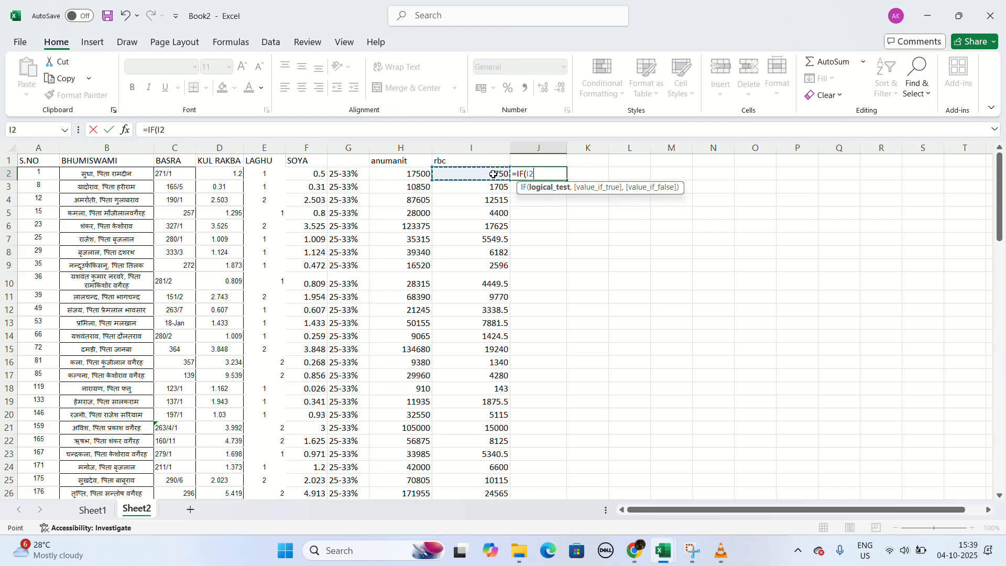
text(>5000,)
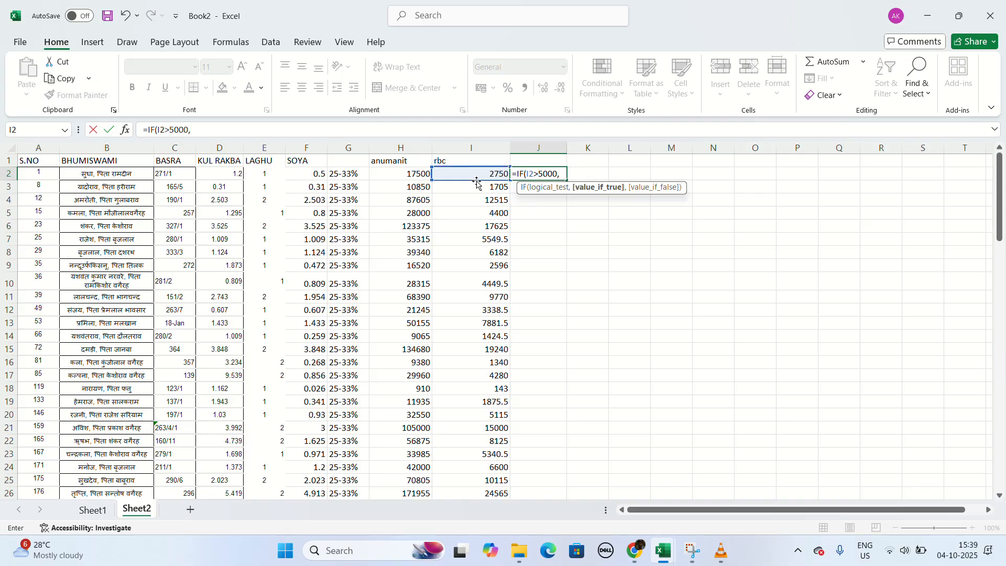
click(493, 173)
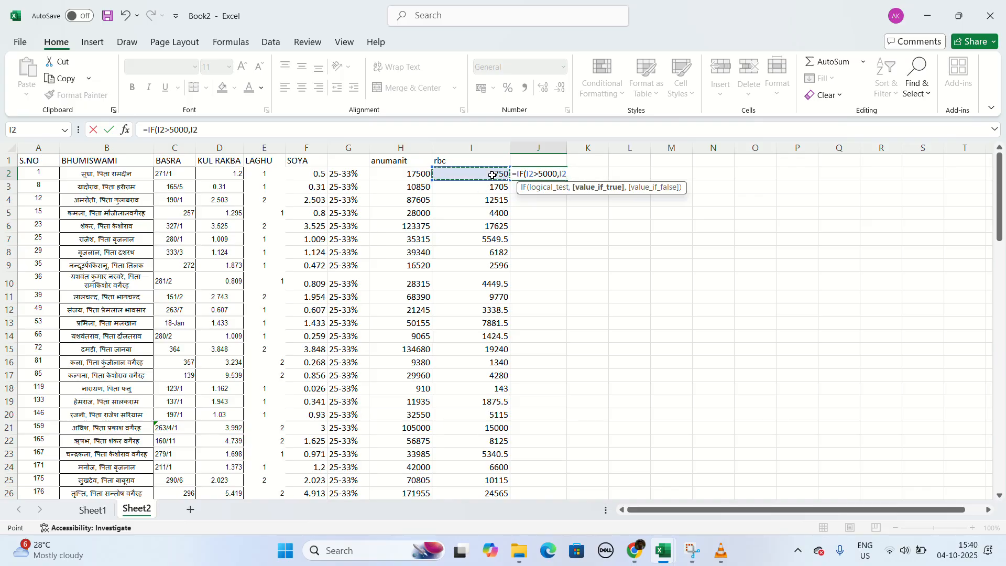
text(,)
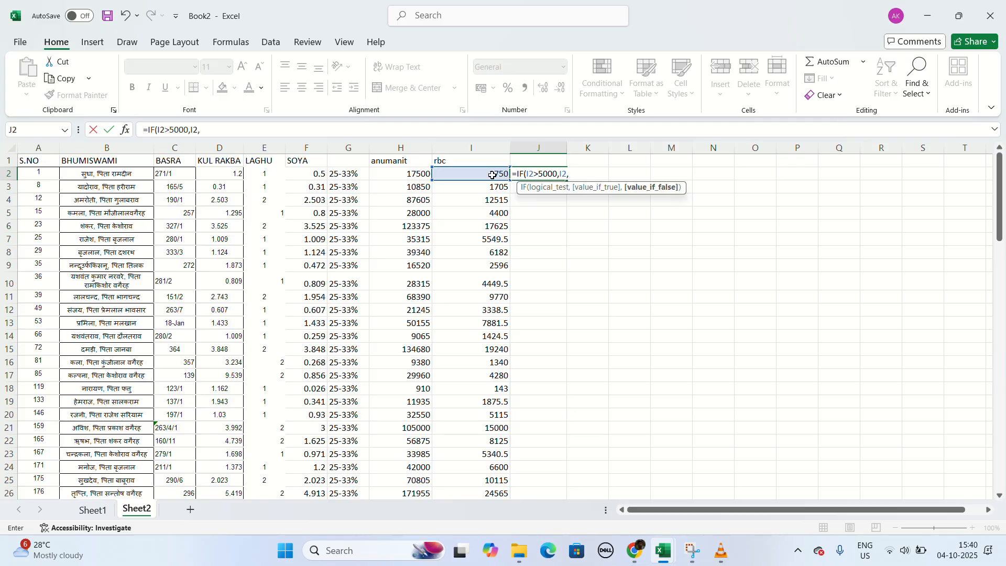
text(5000)
click(493, 175)
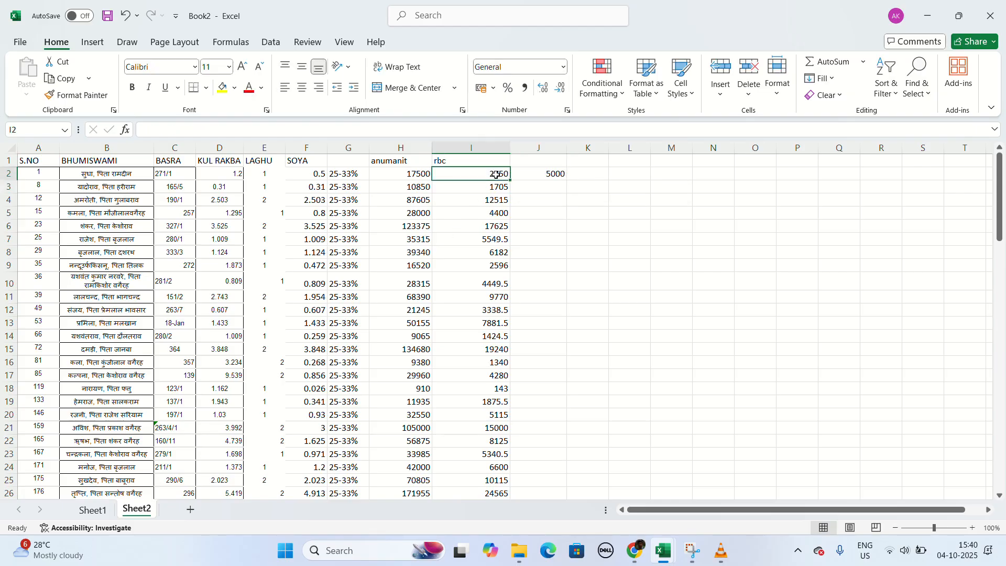
Step: Fill the J2 formula down column J for all records and check rows 3 and 4 against their rbc amounts
click(543, 174)
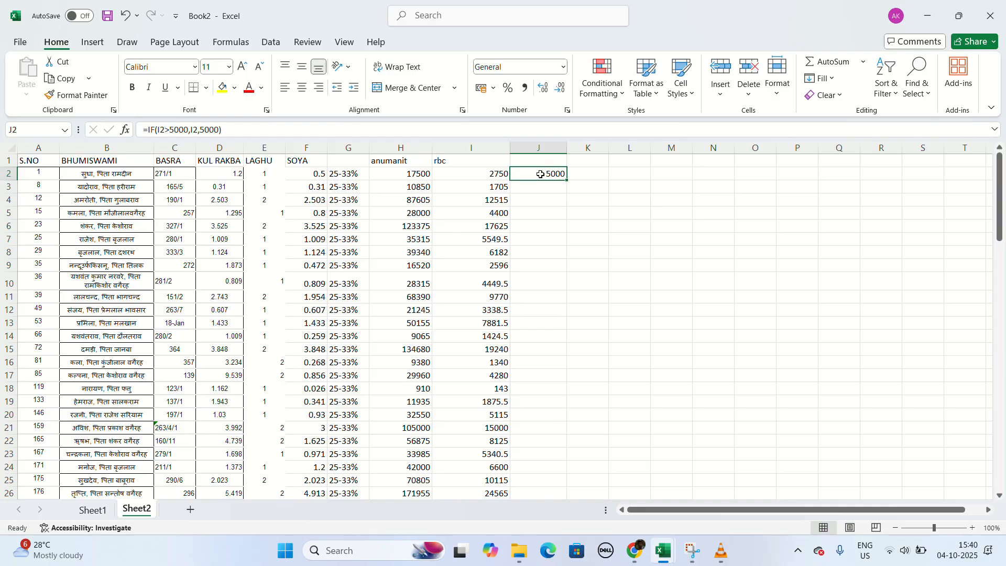
double_click(567, 180)
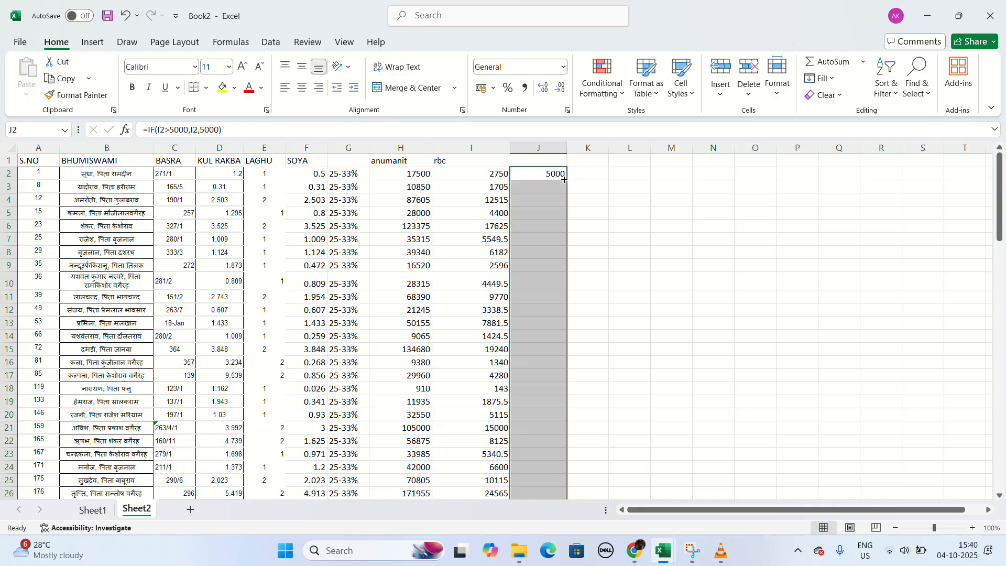
click(498, 189)
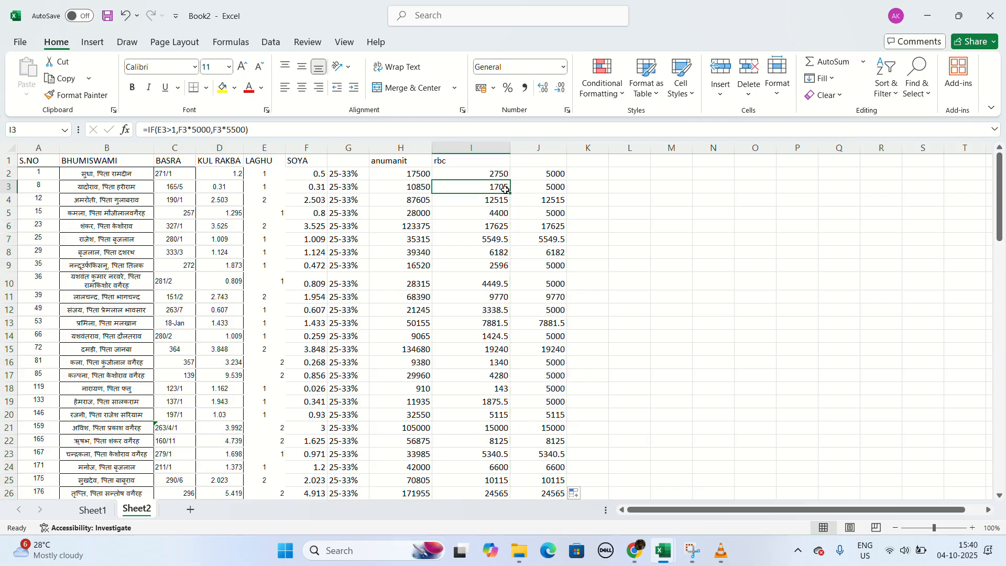
click(545, 189)
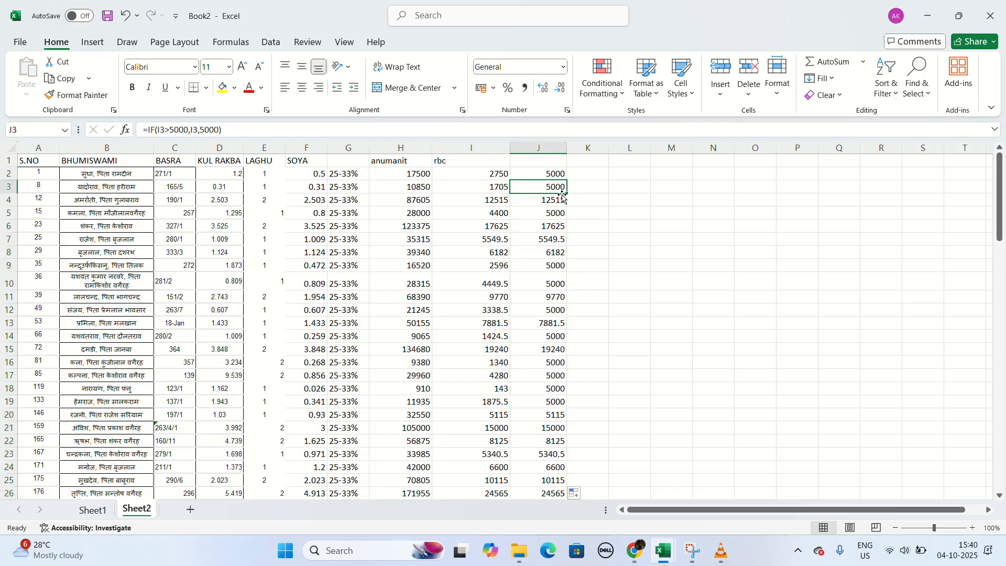
click(502, 203)
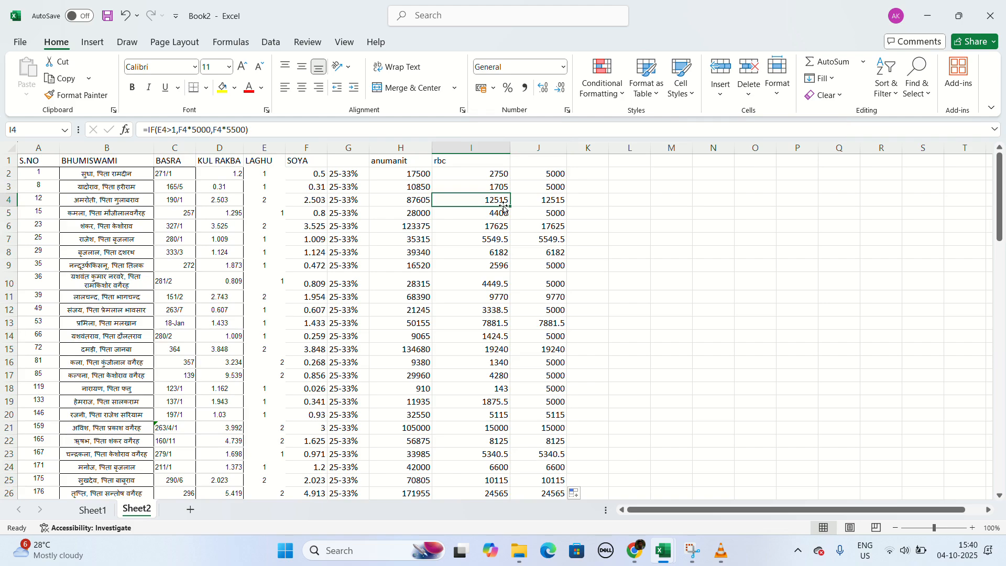
click(557, 203)
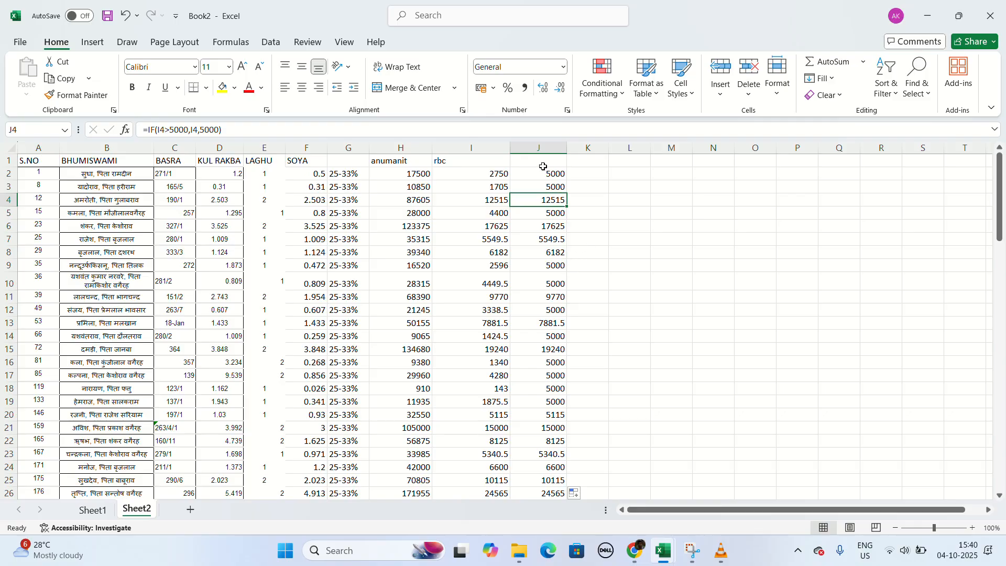
Step: Format all of column J as Number with zero decimal places
click(541, 149)
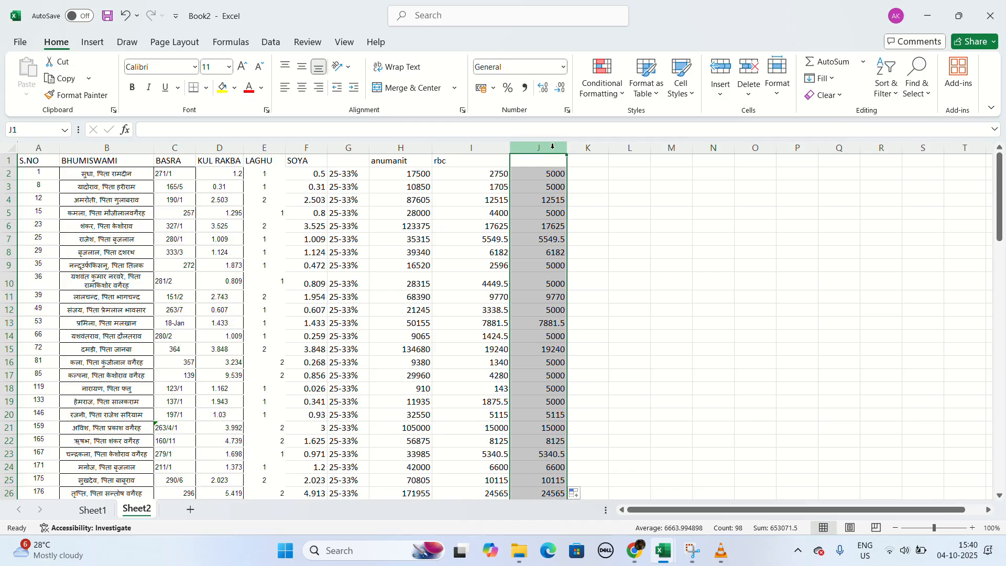
drag(547, 145, 547, 148)
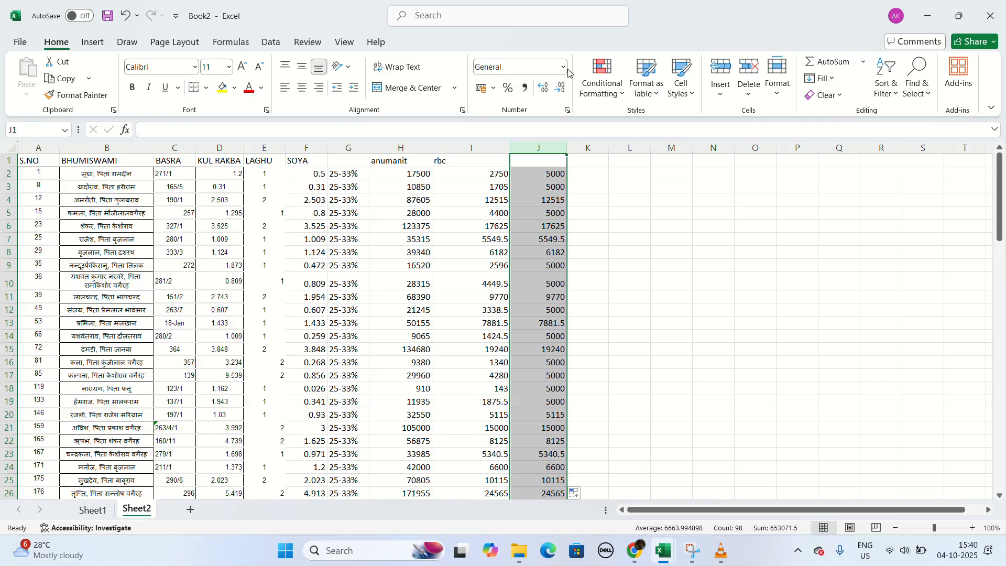
click(565, 67)
click(555, 124)
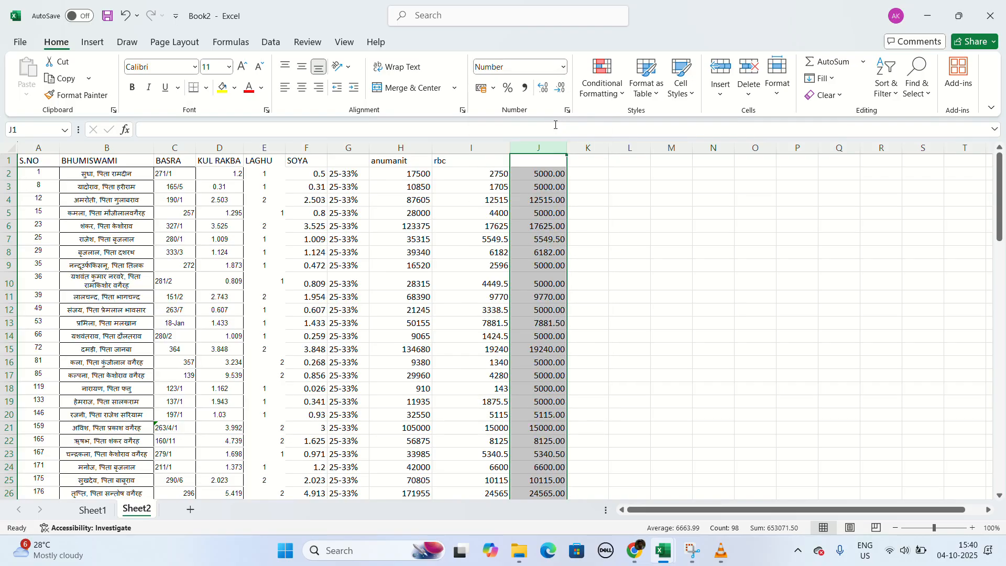
click(561, 91)
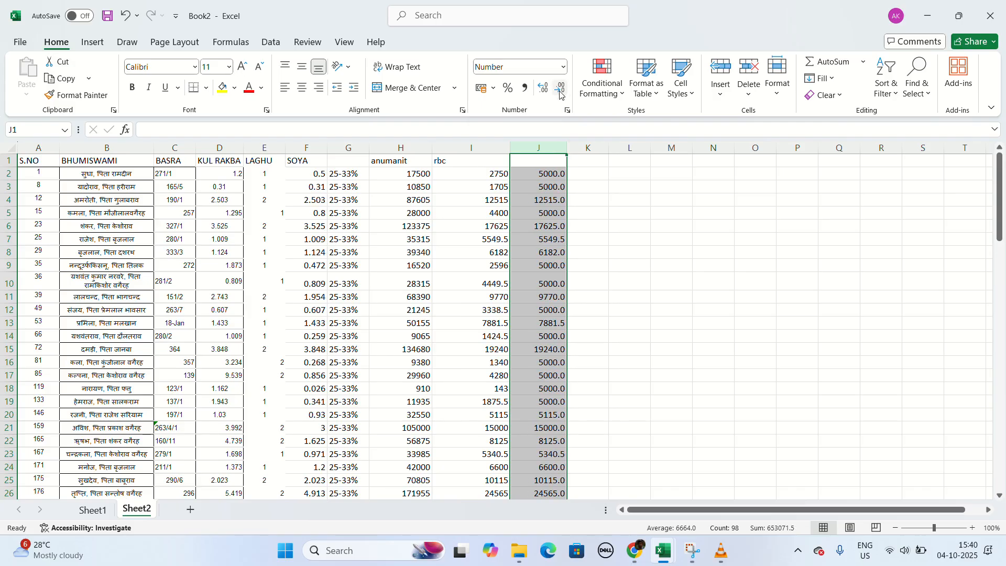
click(560, 91)
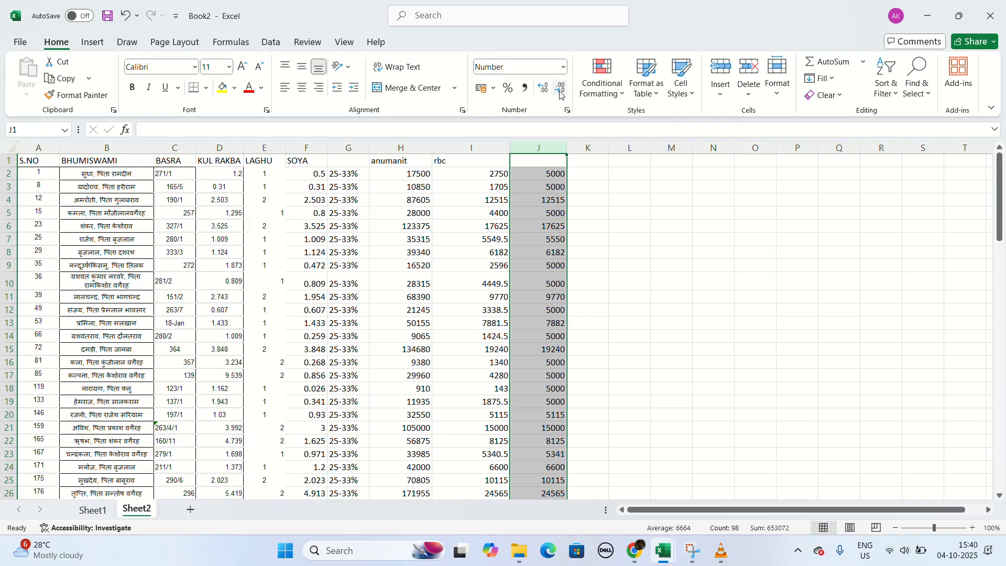
Step: Review the rounded amounts down column J and check the sum of J2:J99
click(560, 294)
scroll(560, 293, down, 10)
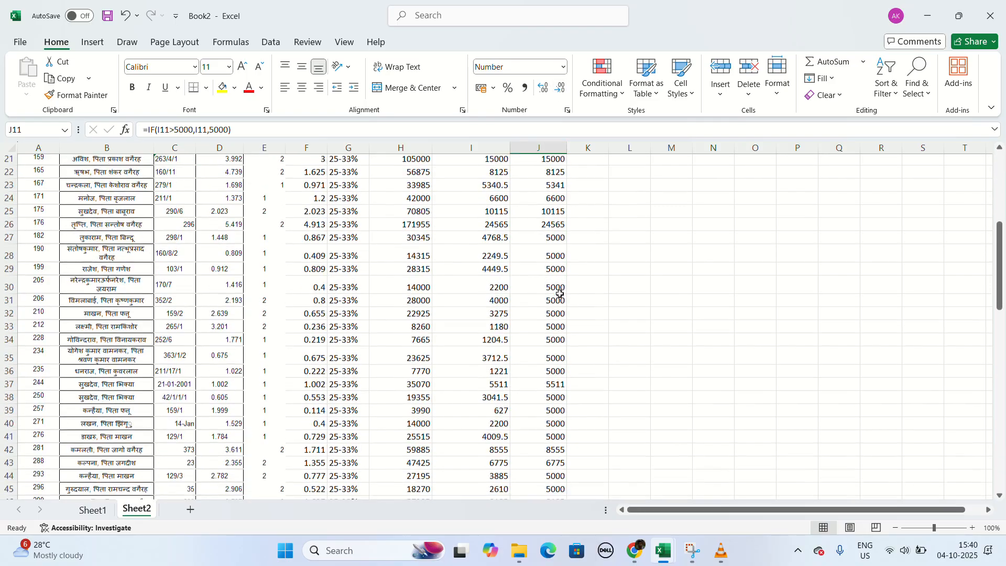
scroll(560, 294, up, 10)
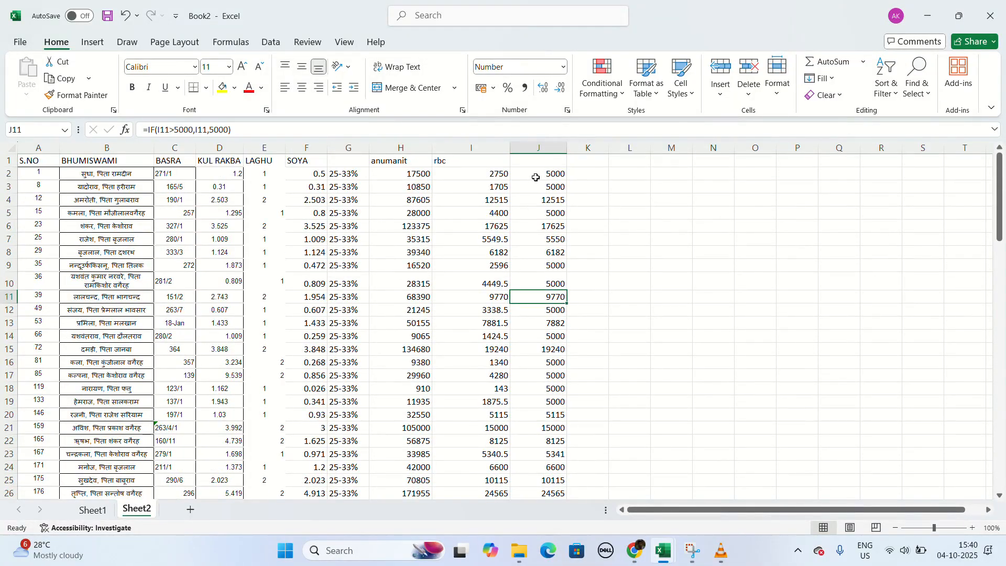
drag(533, 174, 549, 469)
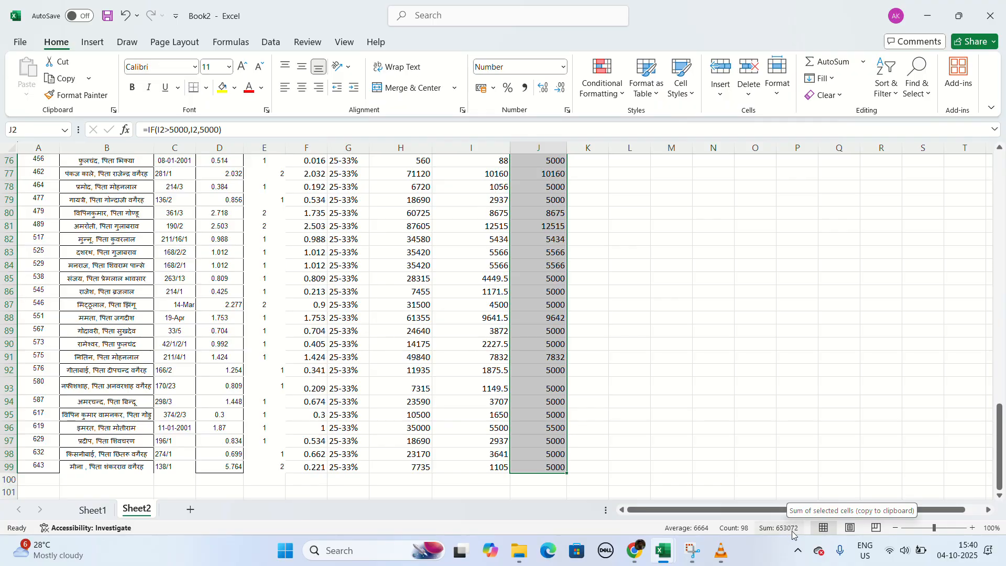
scroll(624, 393, up, 20)
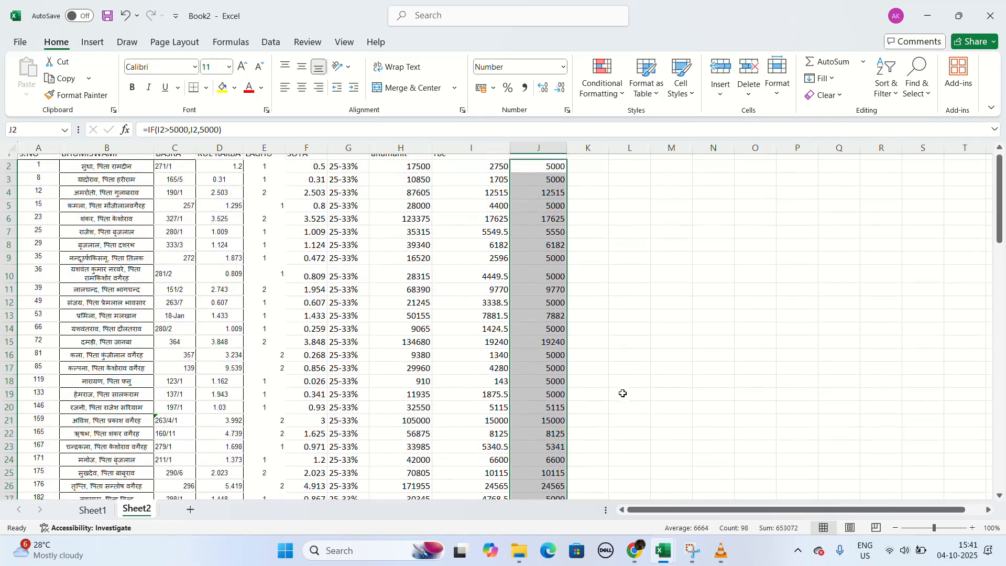
Step: Add the header "dey rashi" in J1 above the minimum-adjusted amounts
click(349, 203)
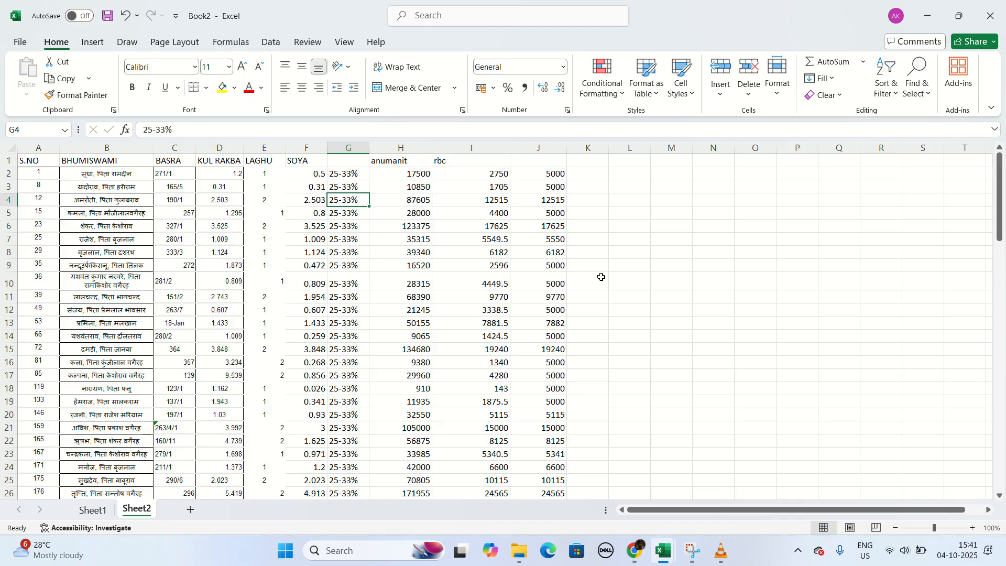
click(478, 162)
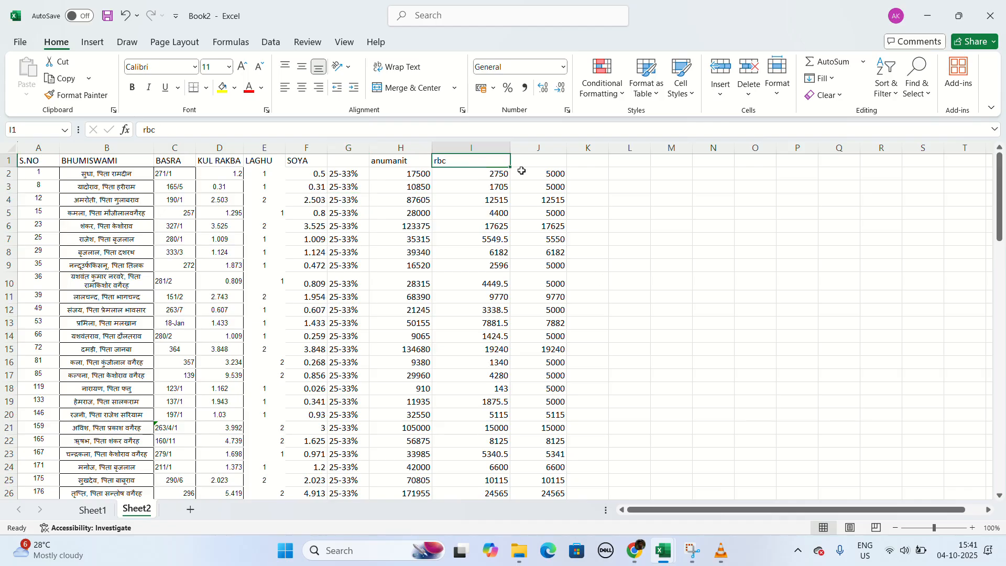
double_click(543, 163)
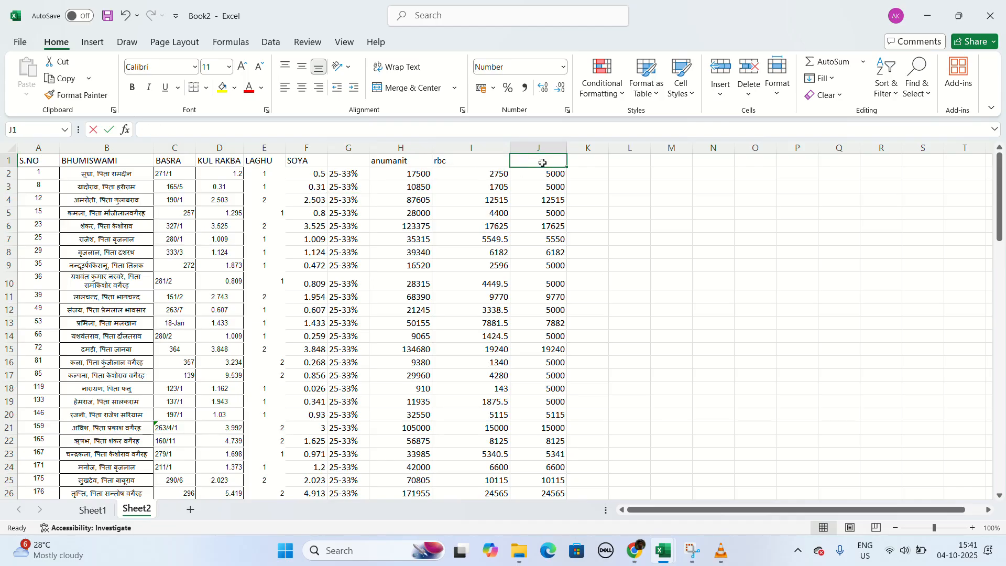
text(dey r)
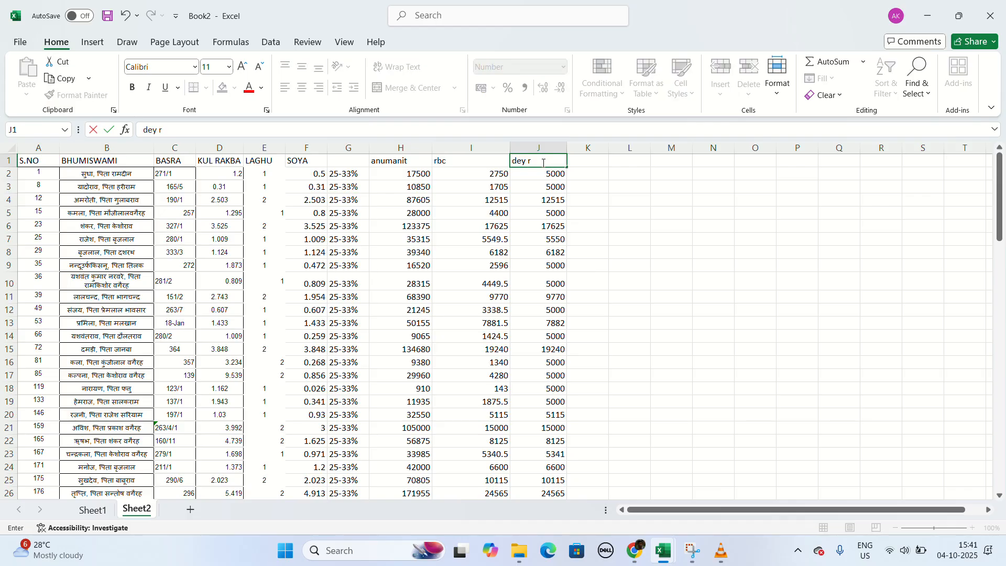
text(ashi)
click(637, 251)
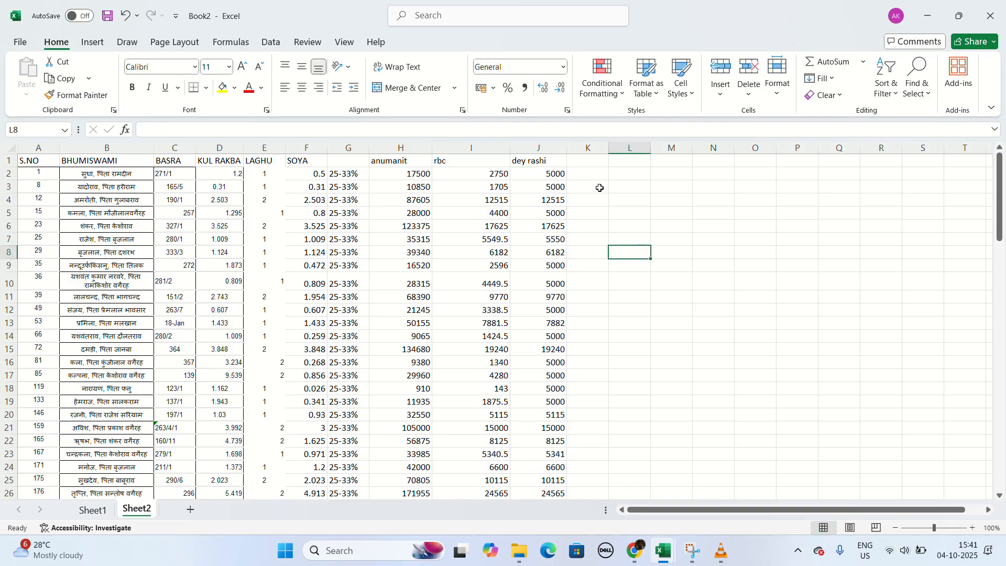
Step: Add the column headers samgra, adhar, ifsc and ac in K1 through N1
click(589, 161)
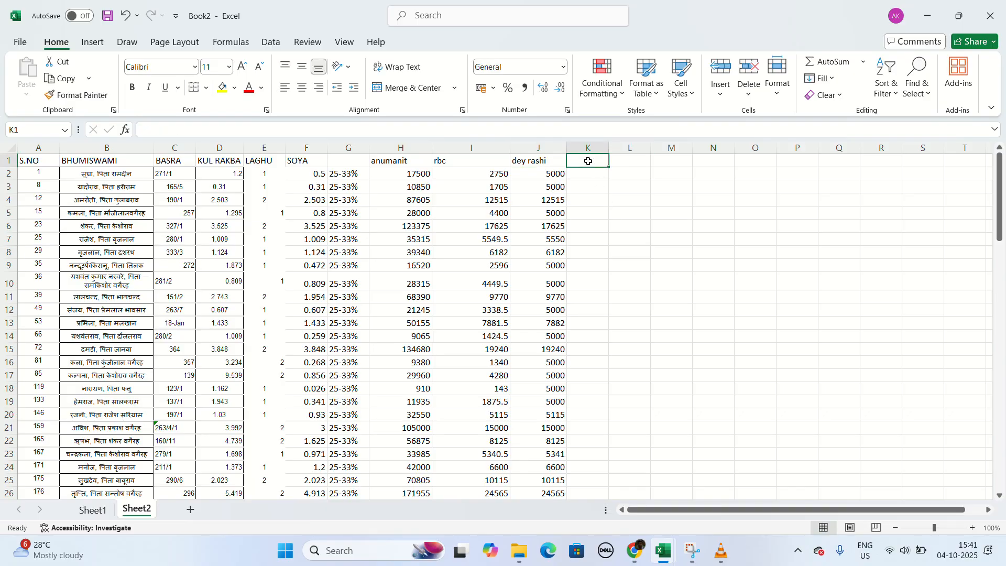
text(samfra)
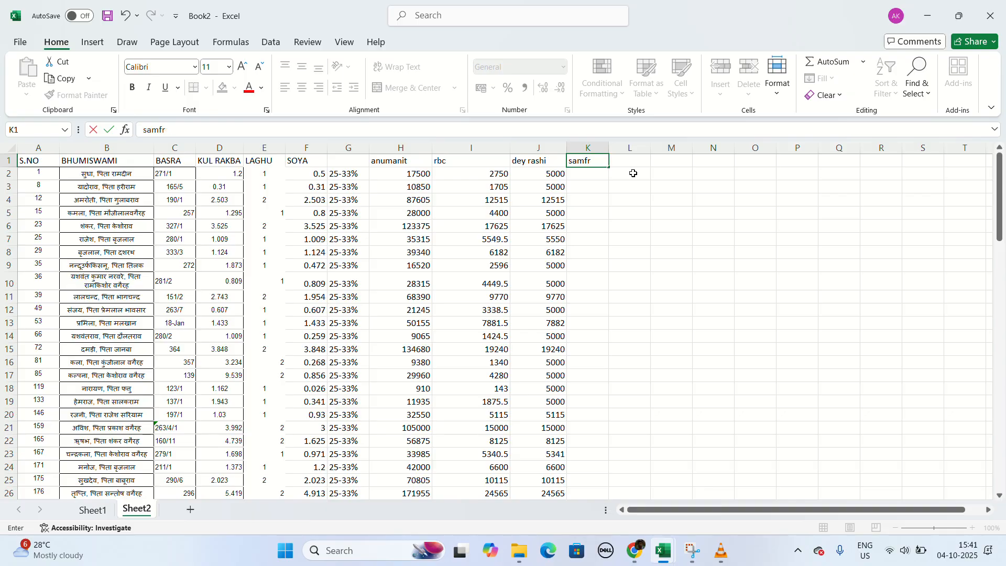
key(BackSpace)
key(BackSpace)
text(gra)
click(635, 160)
text(adhar)
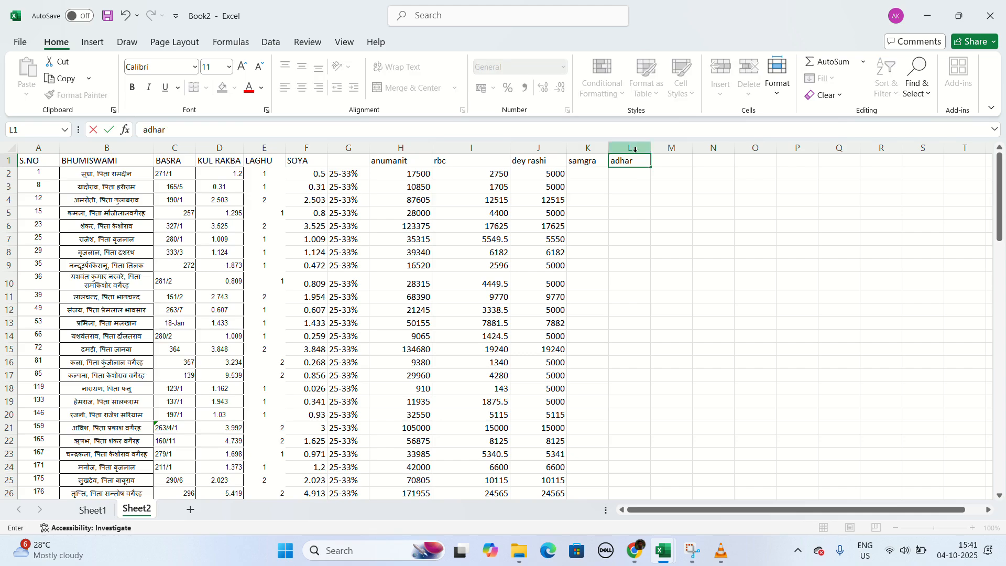
click(667, 165)
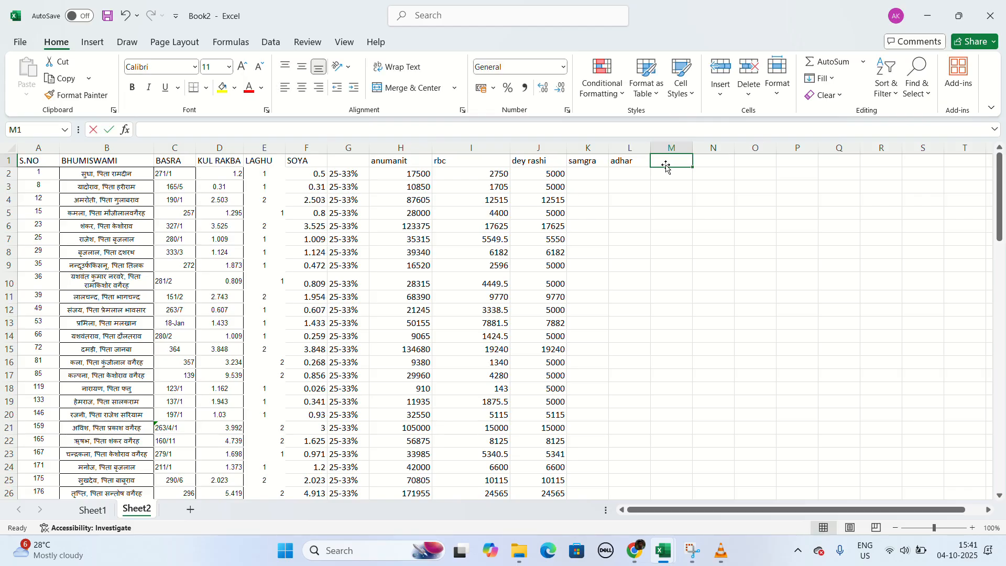
text(ifsc)
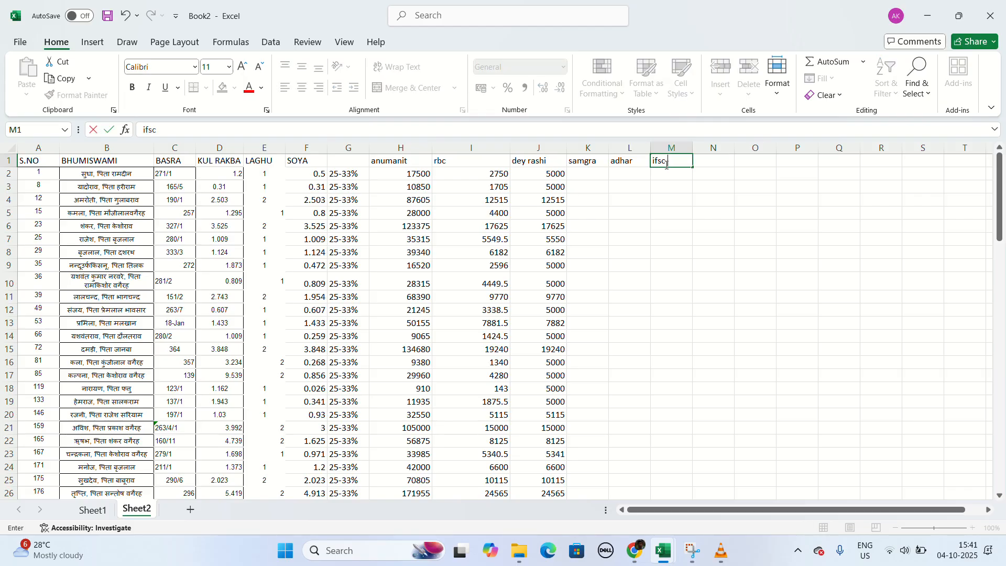
click(726, 160)
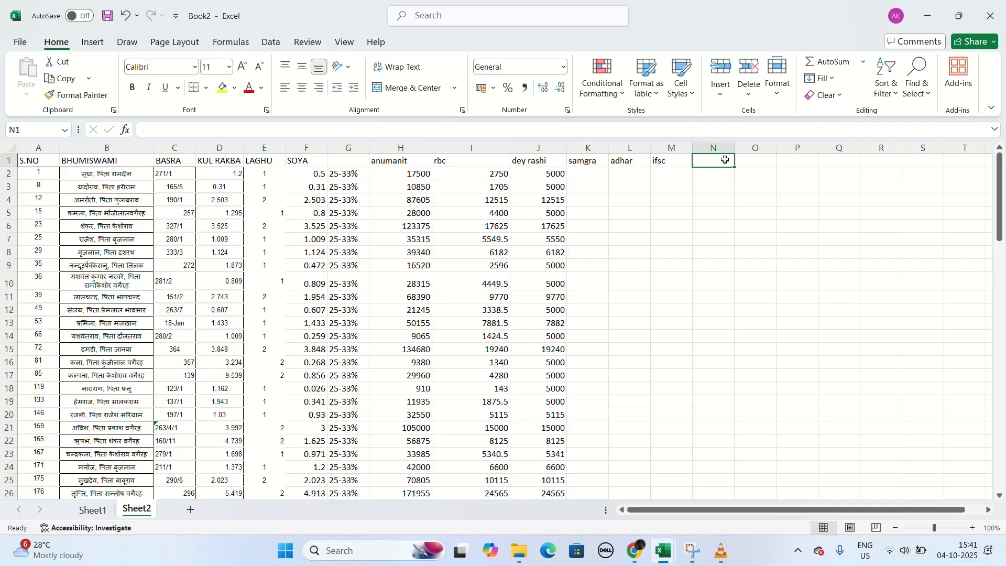
text(ac)
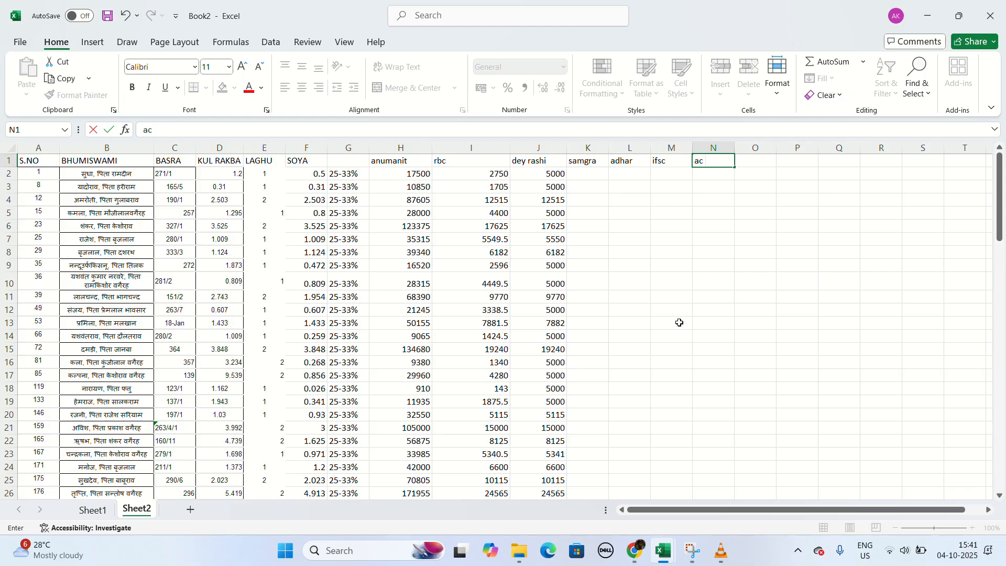
Step: Apply All Borders to the data rows in A2:J99
click(9, 160)
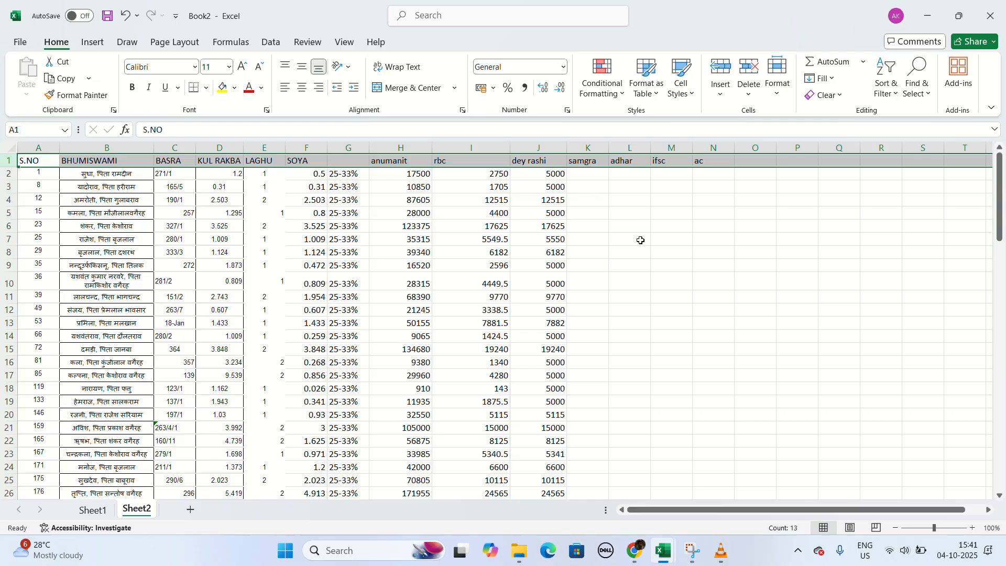
drag(35, 174, 525, 456)
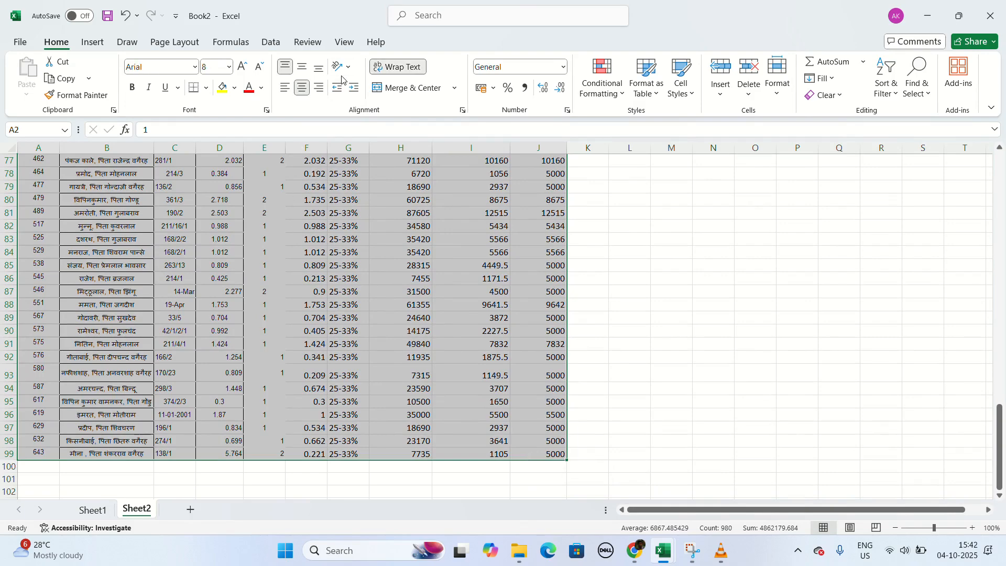
click(206, 88)
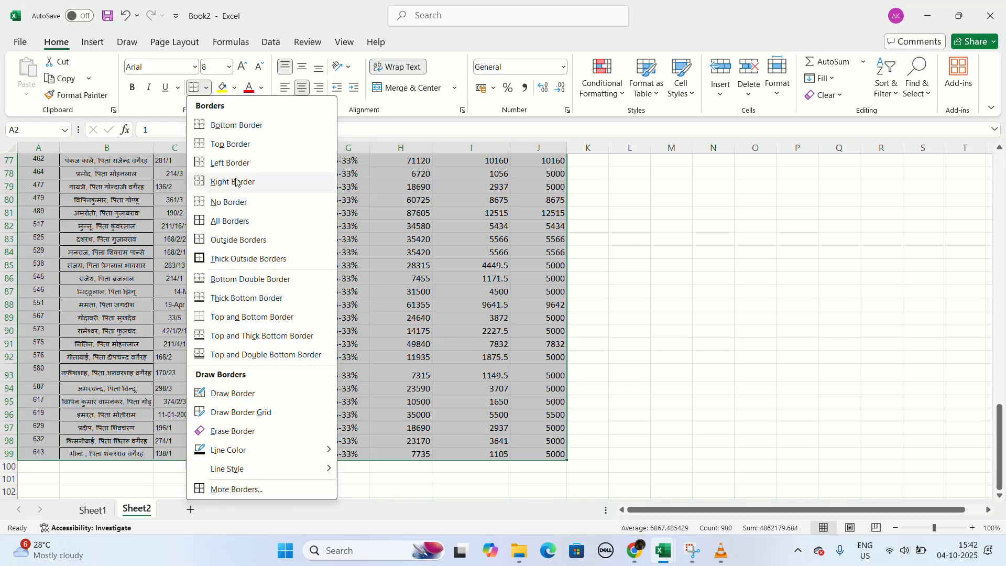
click(229, 221)
scroll(230, 220, up, 20)
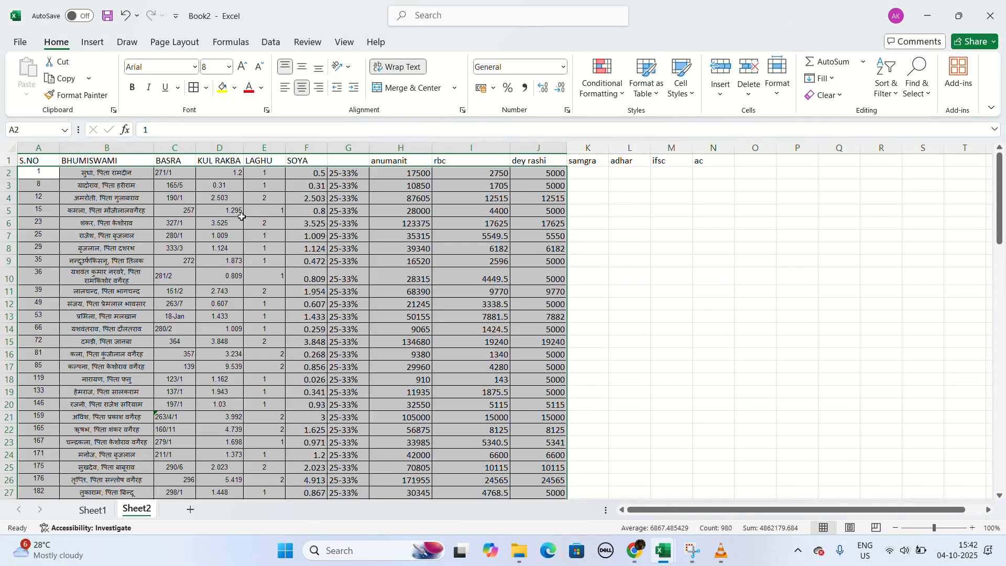
scroll(241, 216, down, 3)
scroll(242, 217, down, 20)
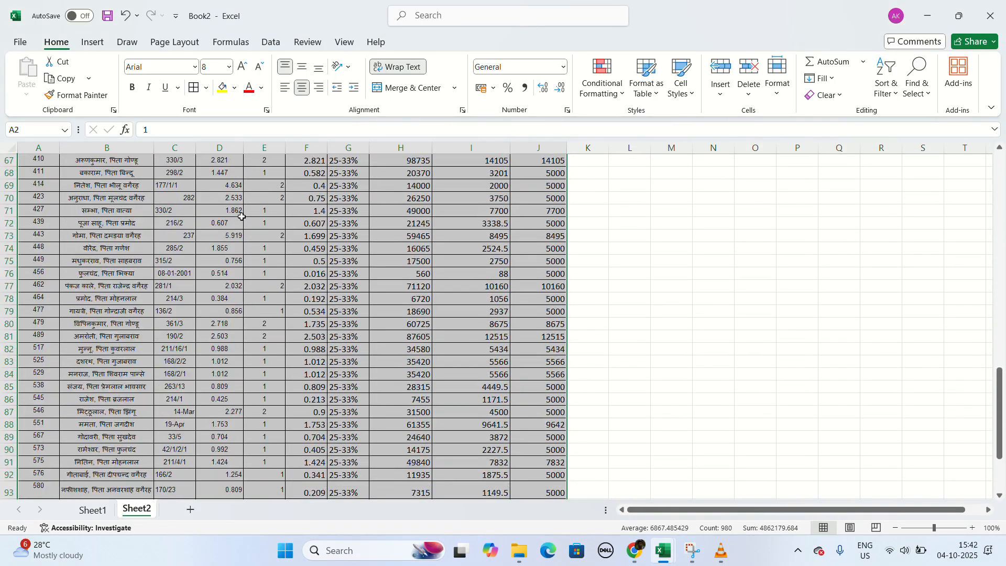
scroll(242, 217, down, 1)
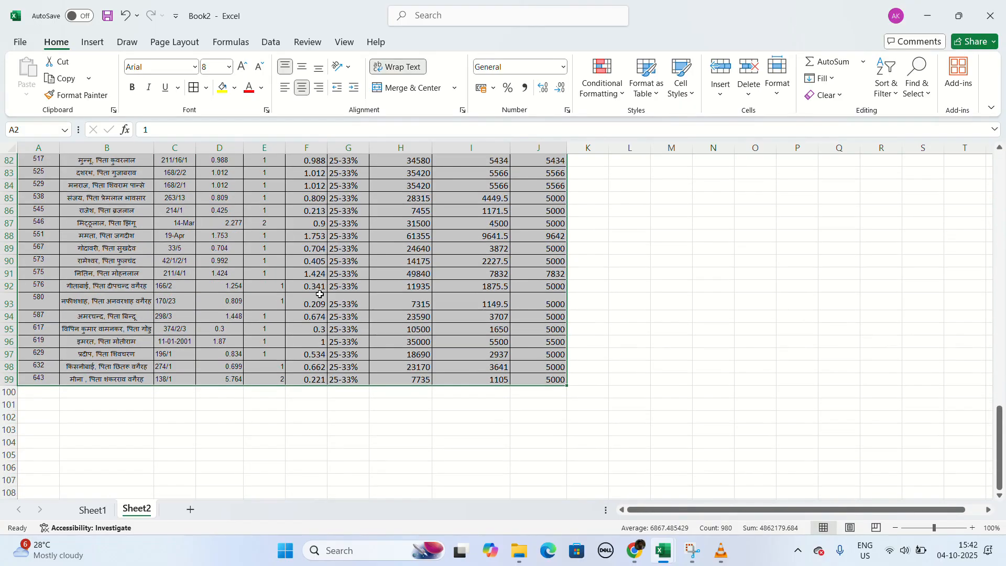
Step: Total the dey rashi amounts J2:J99 with AutoSum in cell J100
click(399, 396)
click(480, 396)
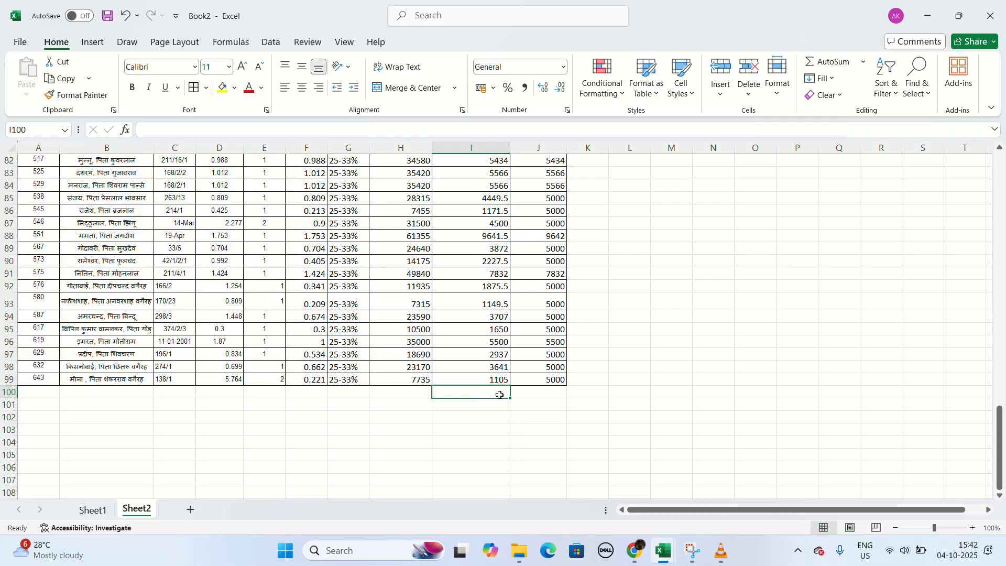
click(536, 400)
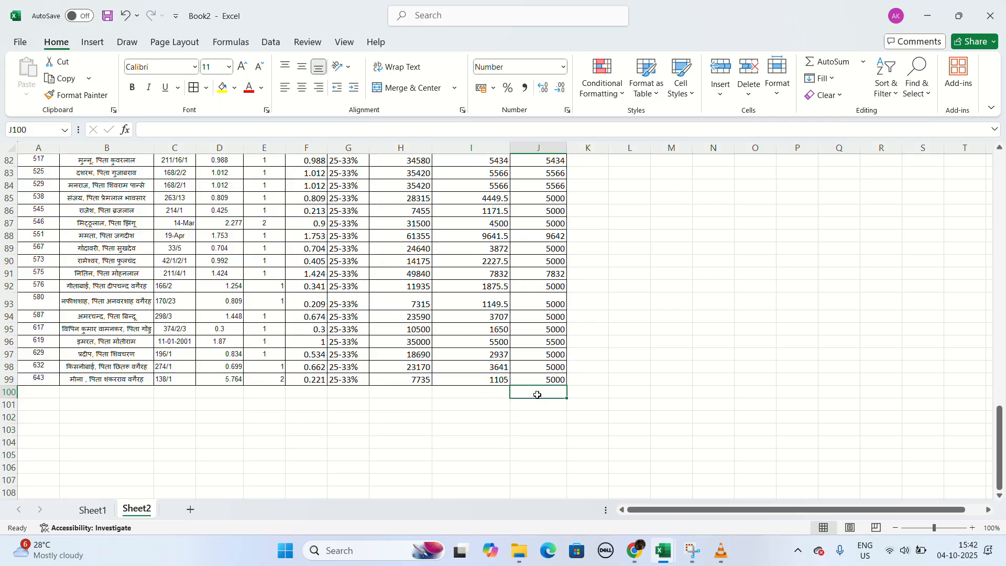
scroll(527, 354, up, 20)
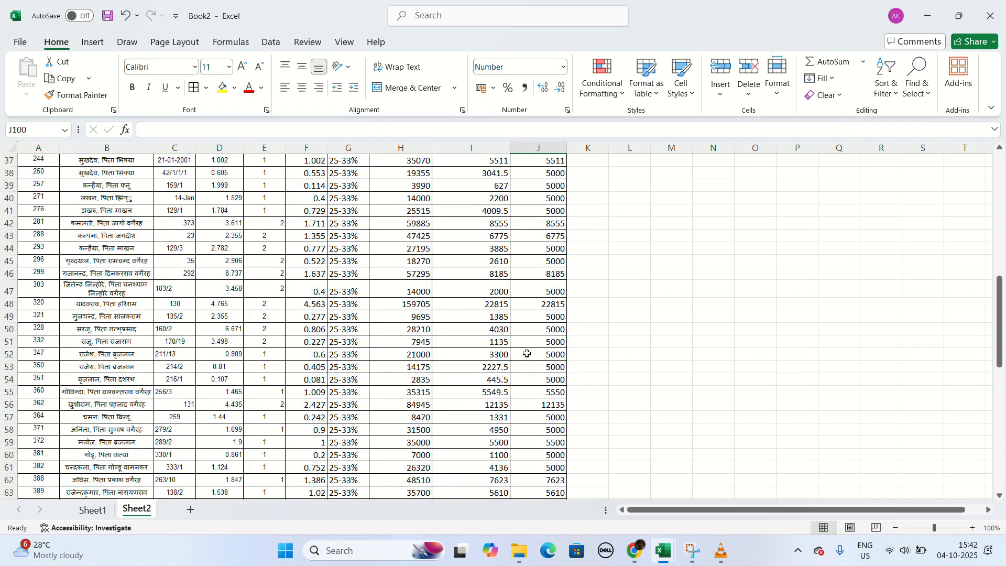
scroll(526, 351, up, 2)
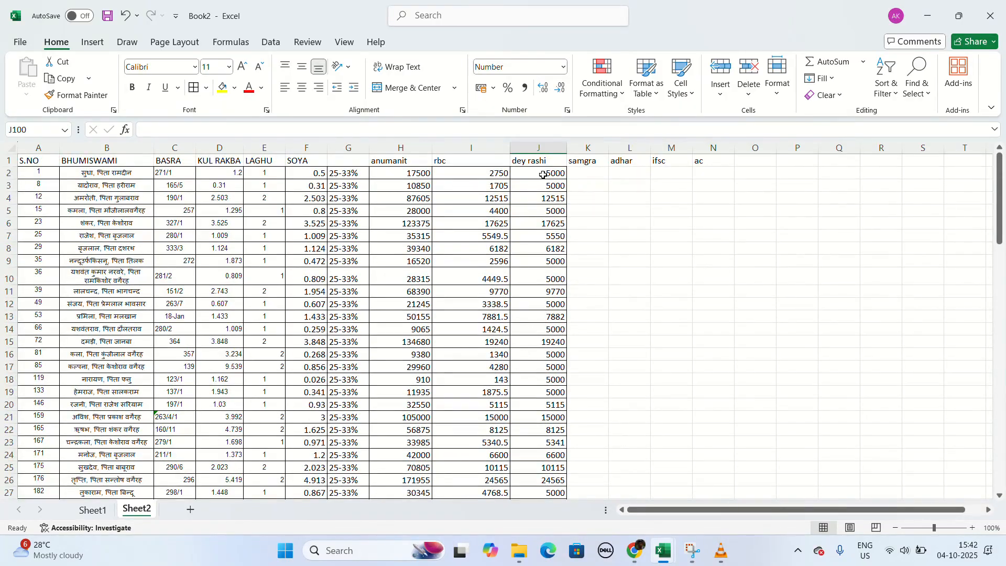
drag(543, 175, 552, 445)
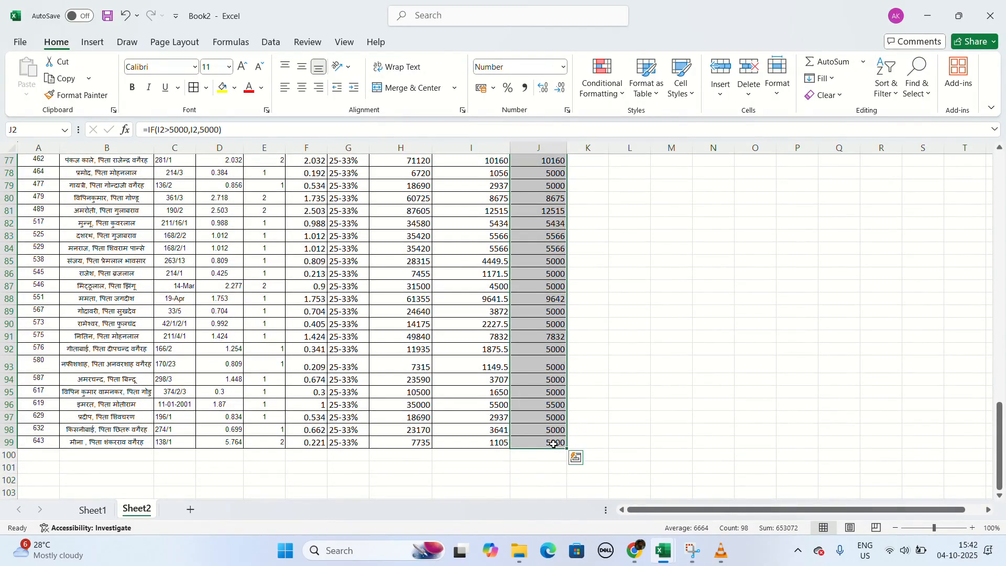
click(837, 63)
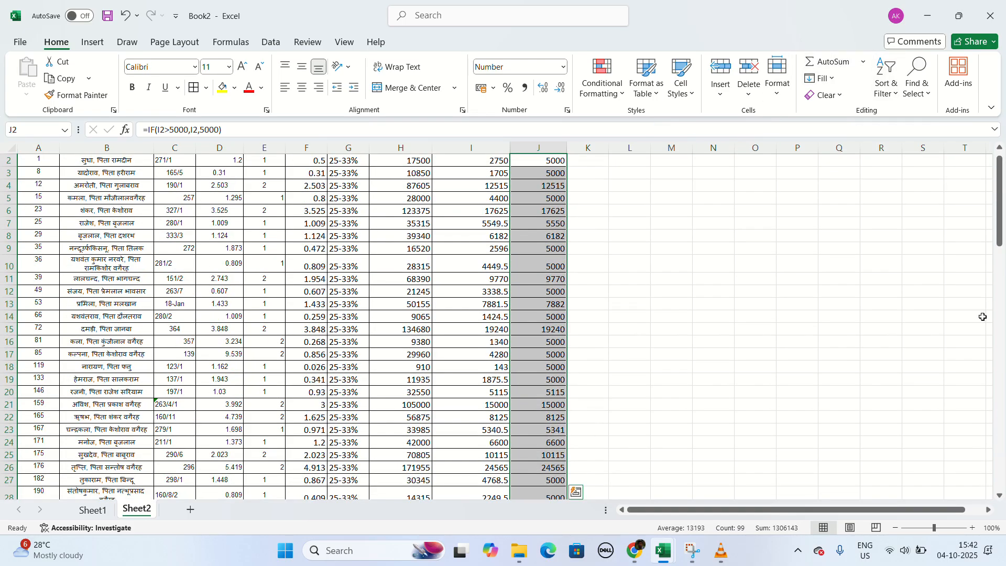
drag(1005, 182, 980, 462)
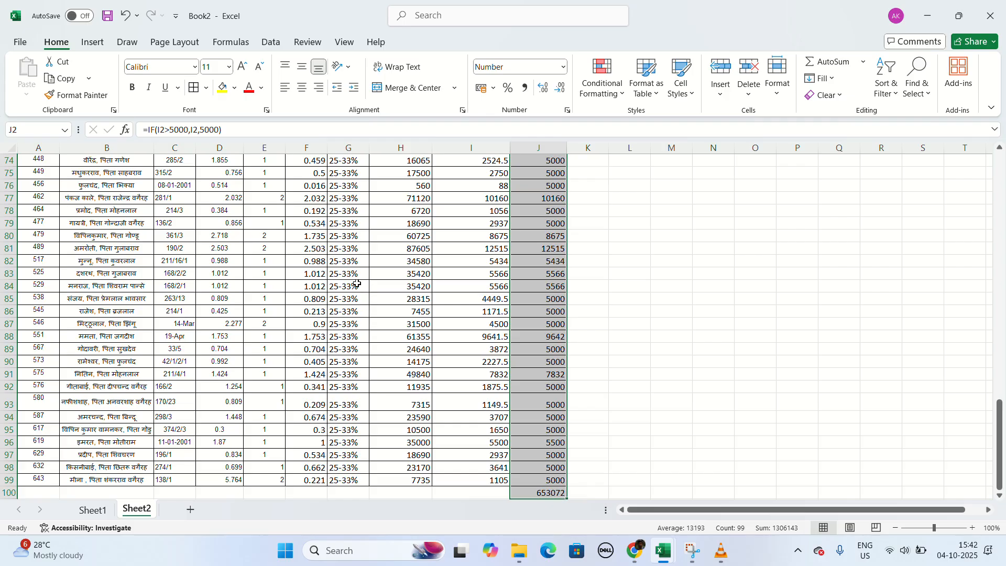
Step: Total the SOYA values F2:F99 with AutoSum in cell F100
scroll(357, 283, up, 20)
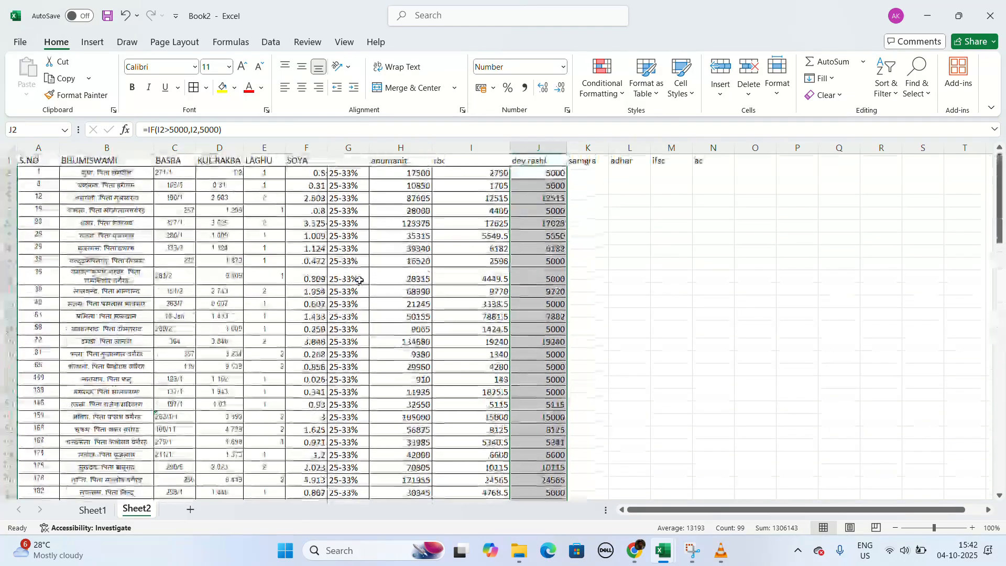
click(307, 174)
scroll(309, 209, down, 8)
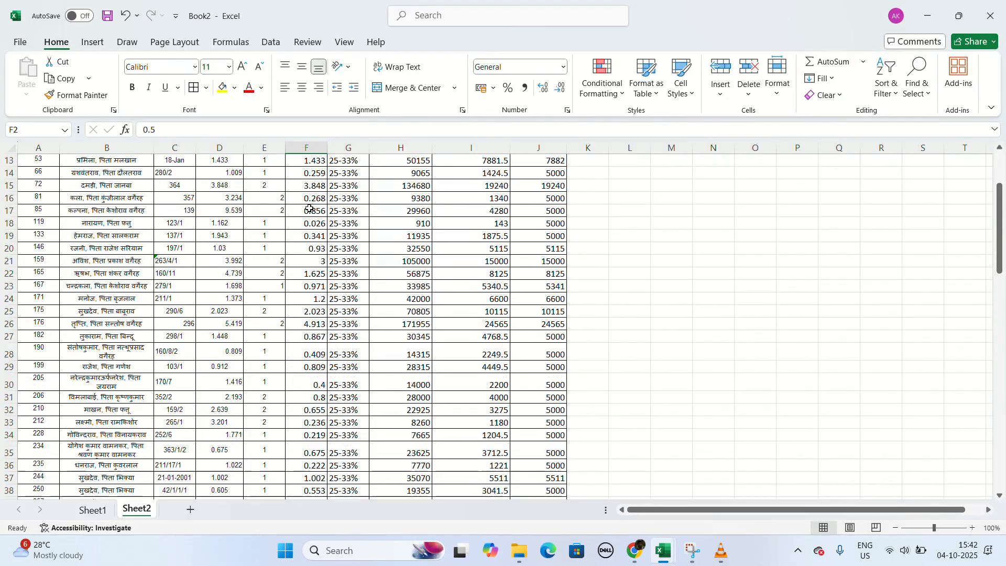
scroll(309, 216, down, 12)
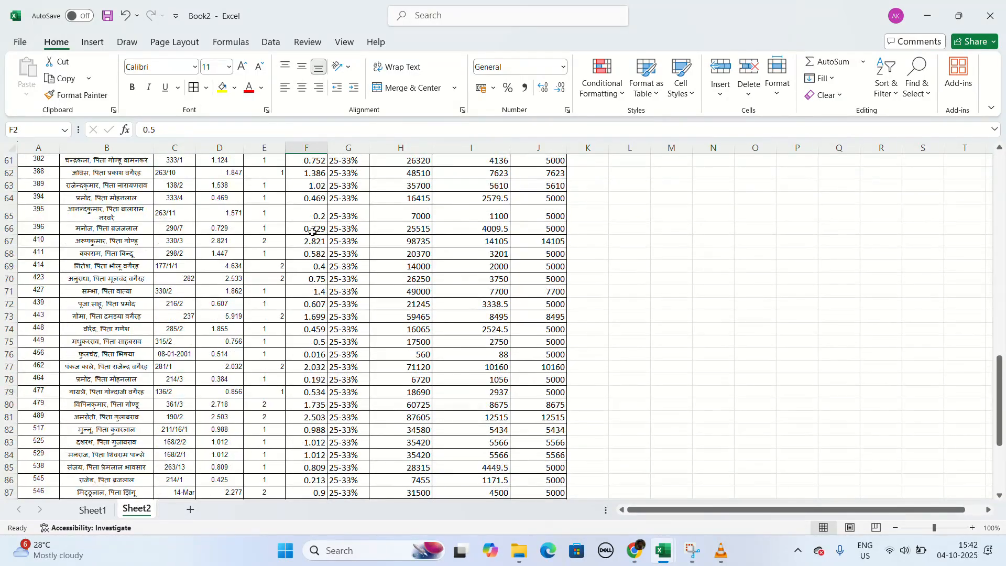
scroll(312, 230, up, 9)
scroll(313, 230, up, 11)
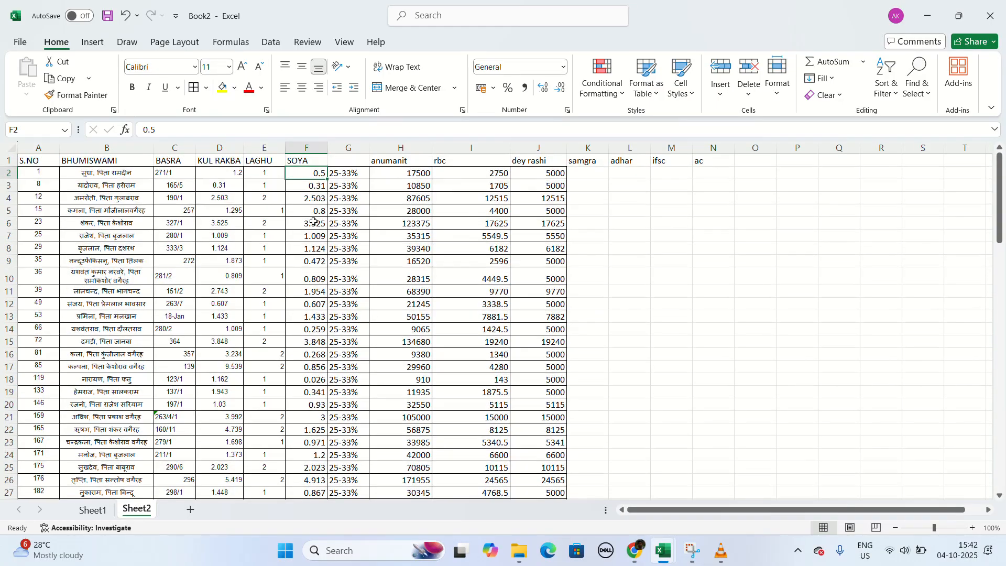
drag(306, 183, 315, 469)
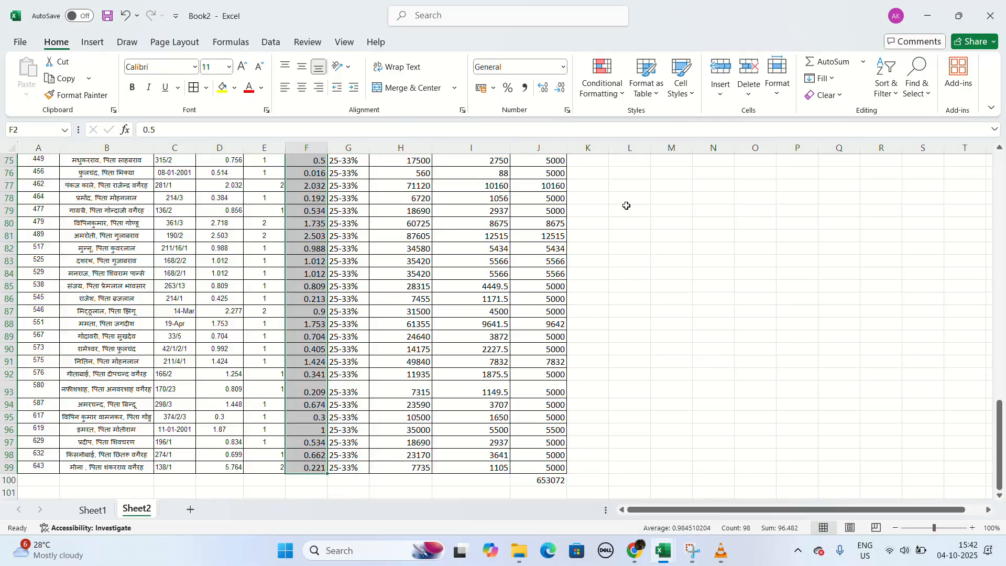
click(826, 61)
scroll(677, 225, down, 11)
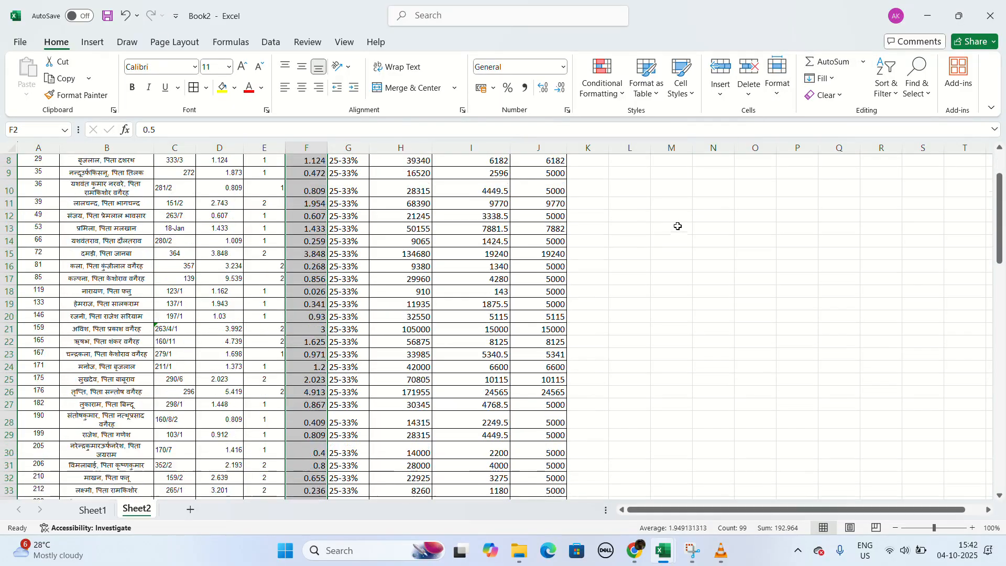
scroll(623, 285, down, 18)
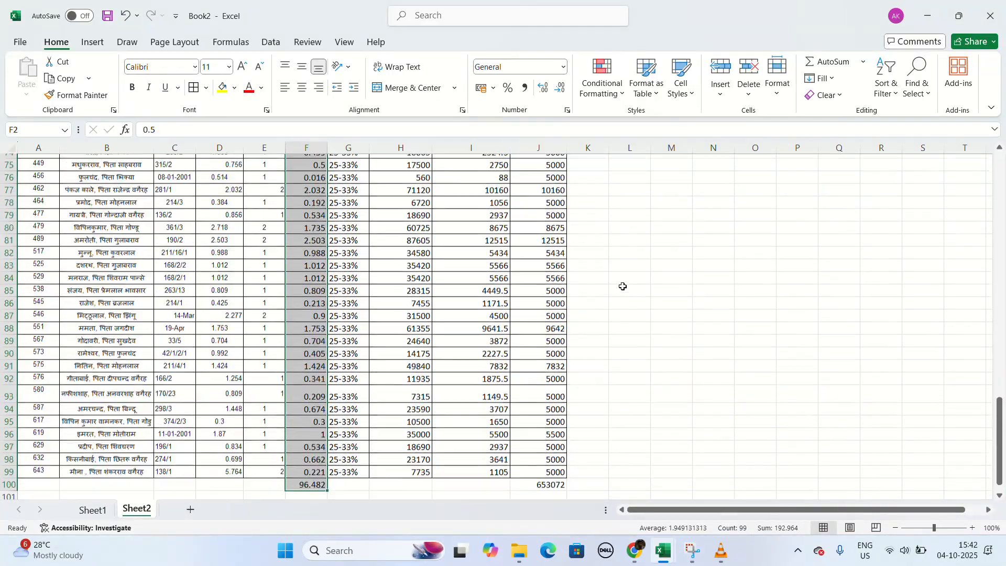
Step: Apply All Borders to the totals row across A100:J100
drag(36, 300, 533, 306)
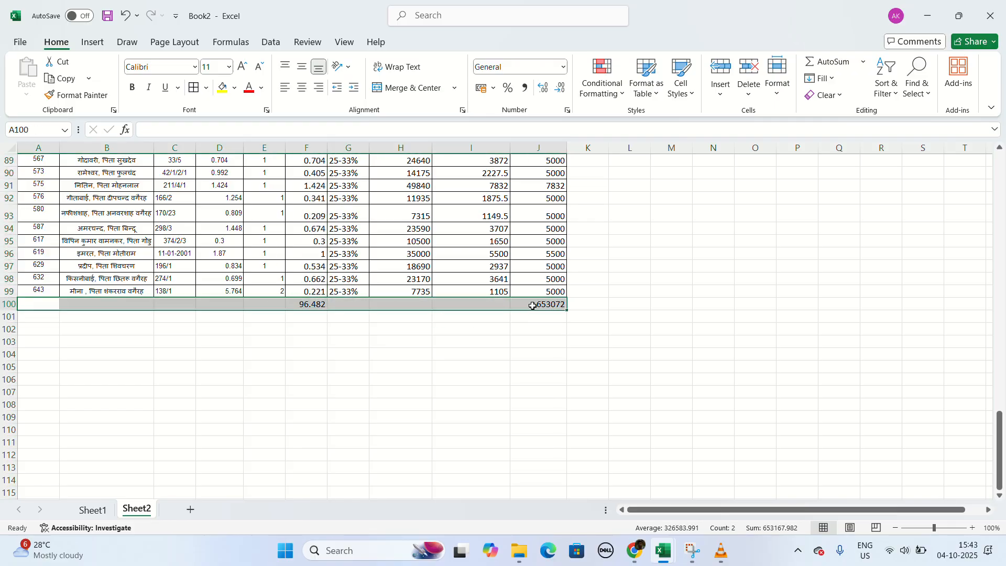
click(207, 88)
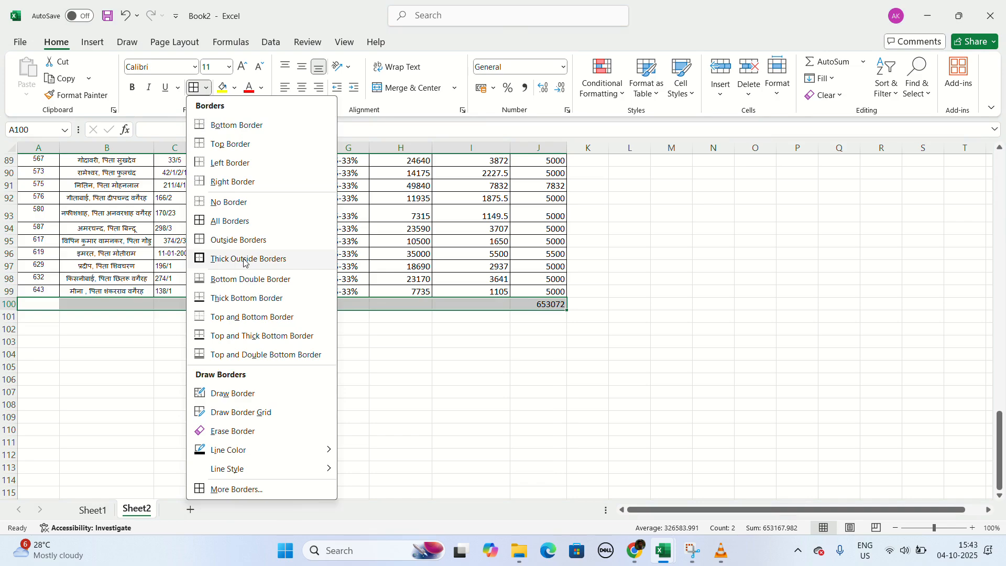
click(250, 225)
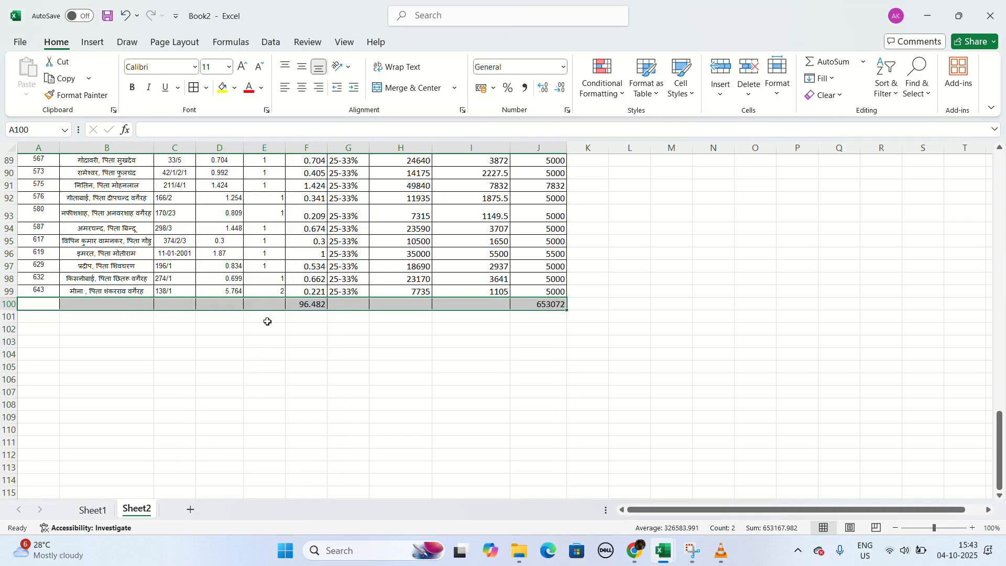
Step: Select the empty cells D100:E100 in the totals row
drag(223, 302, 263, 301)
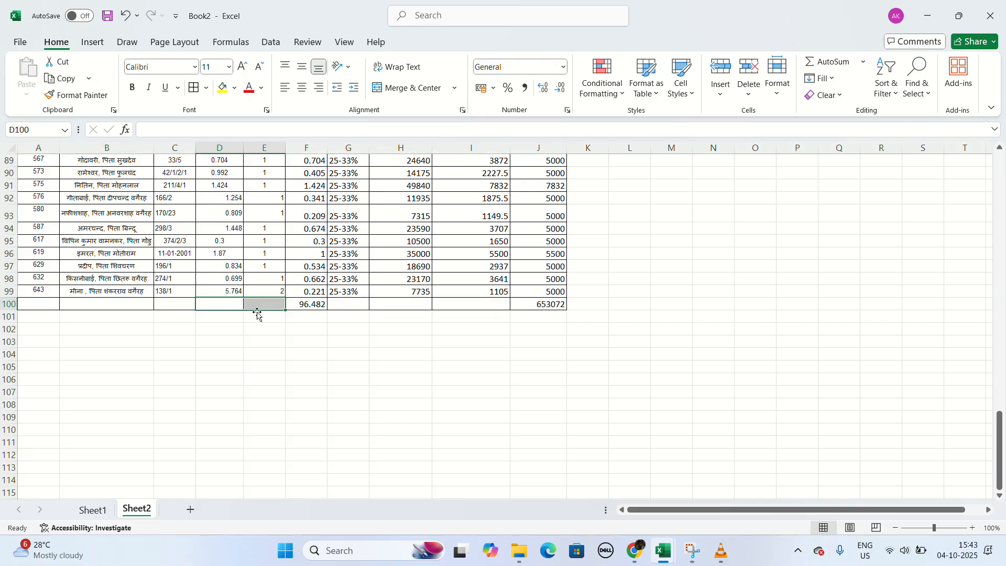